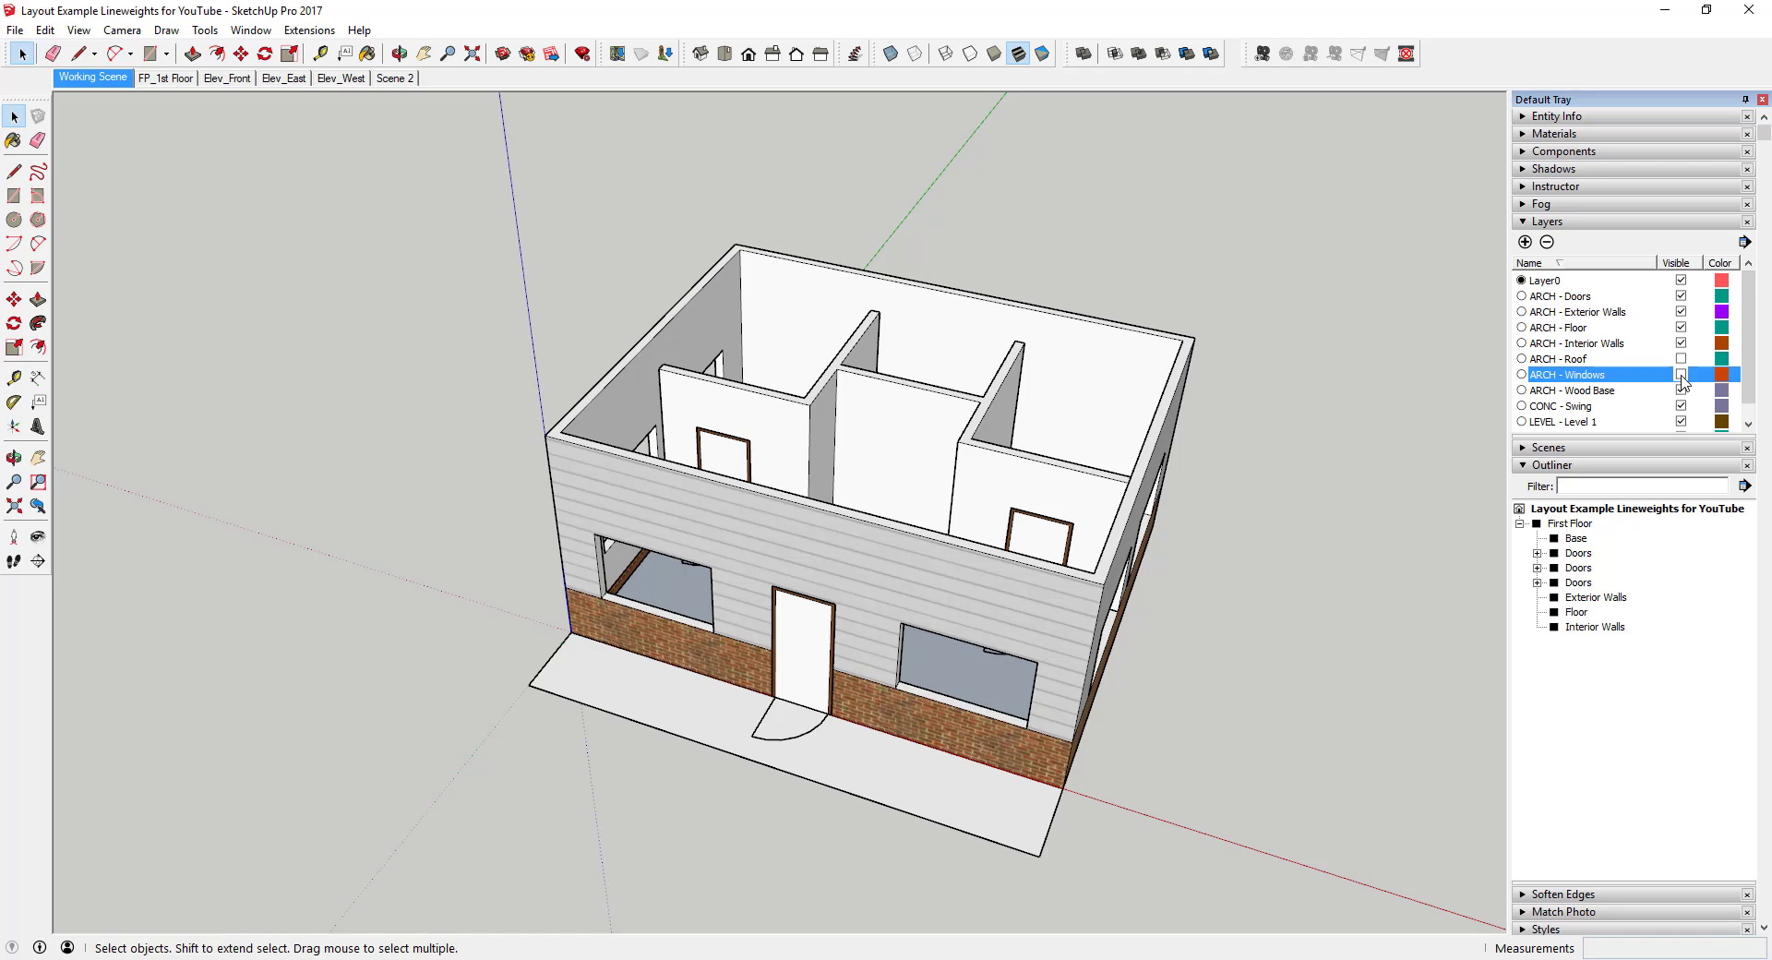
Make the ARCH - Windows layer visible again, and toggle the ARCH - Doors layer off and back on
{"action": "left_click", "coordinate": [1681, 374]}
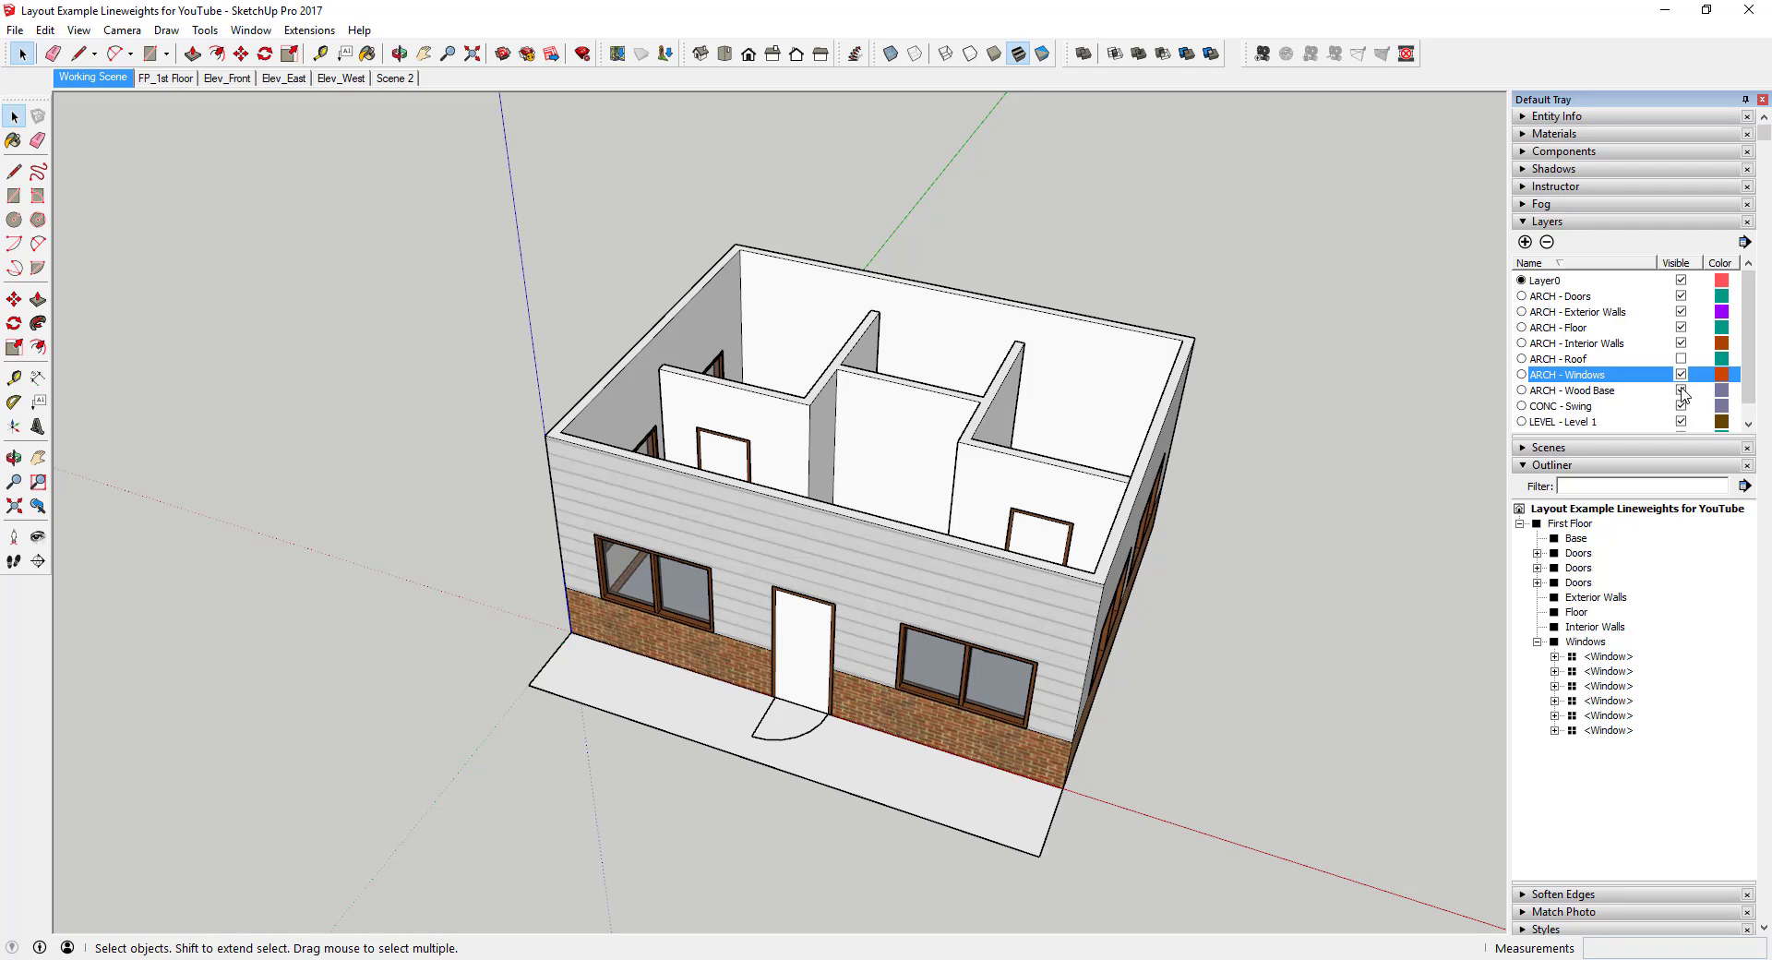
{"action": "left_click", "coordinate": [1680, 296]}
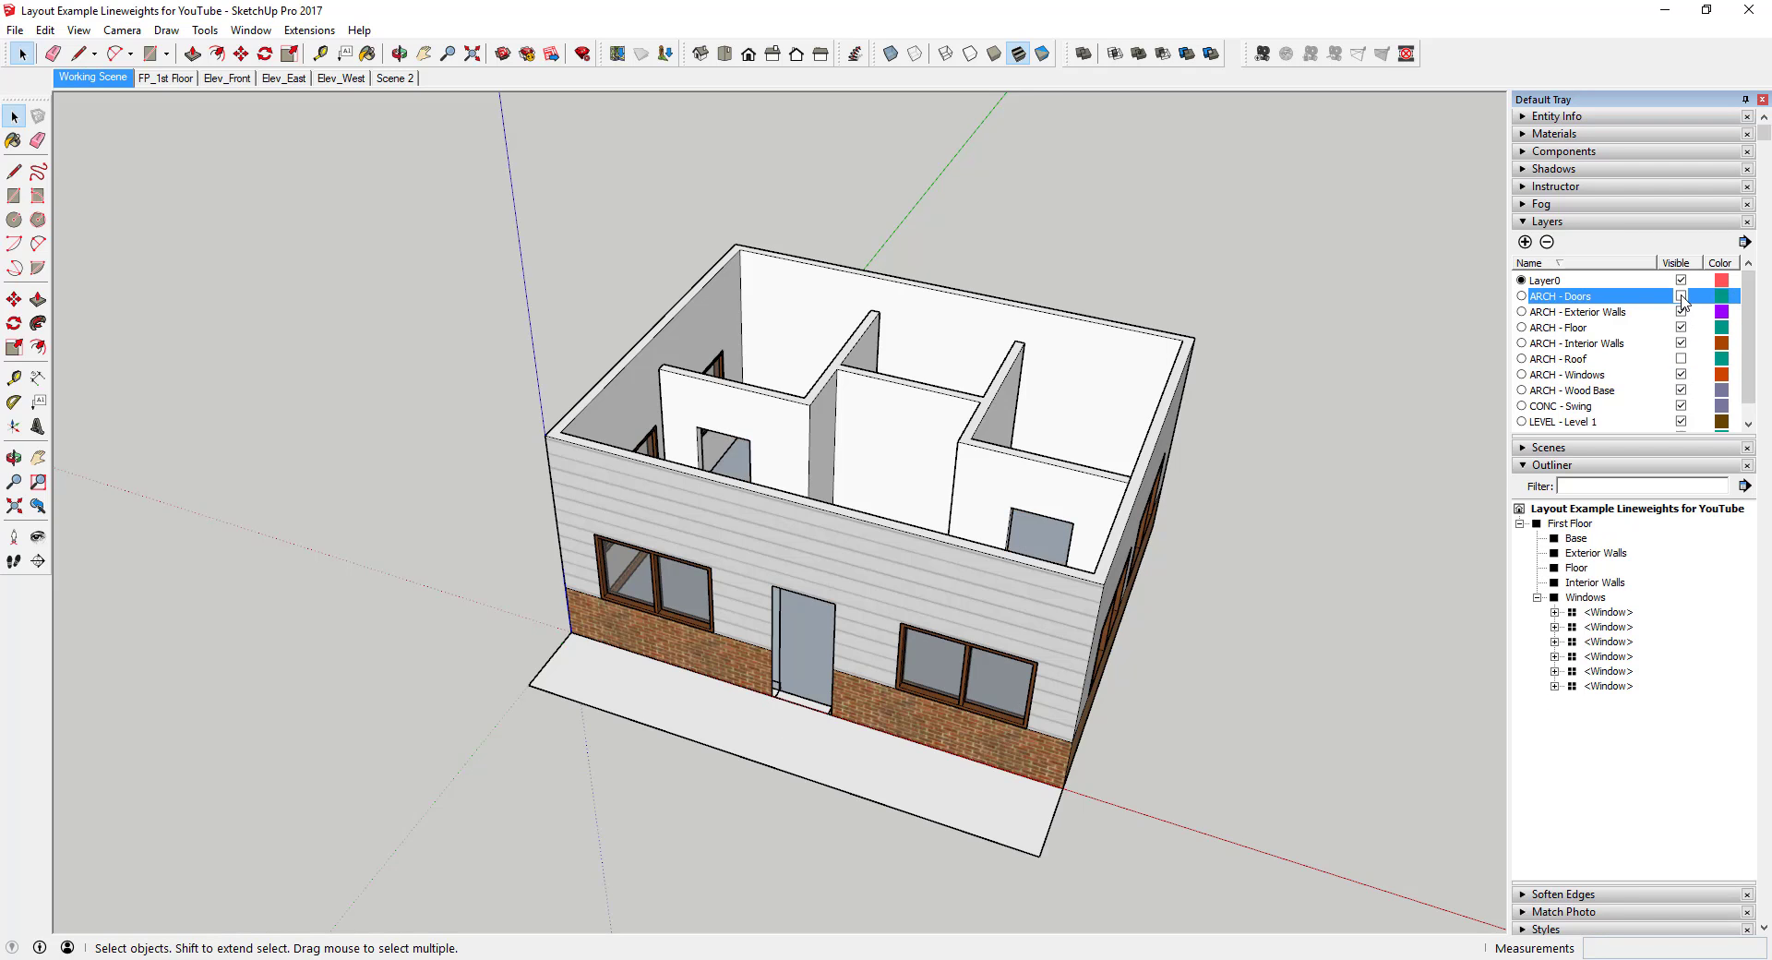
{"action": "left_click", "coordinate": [1680, 296]}
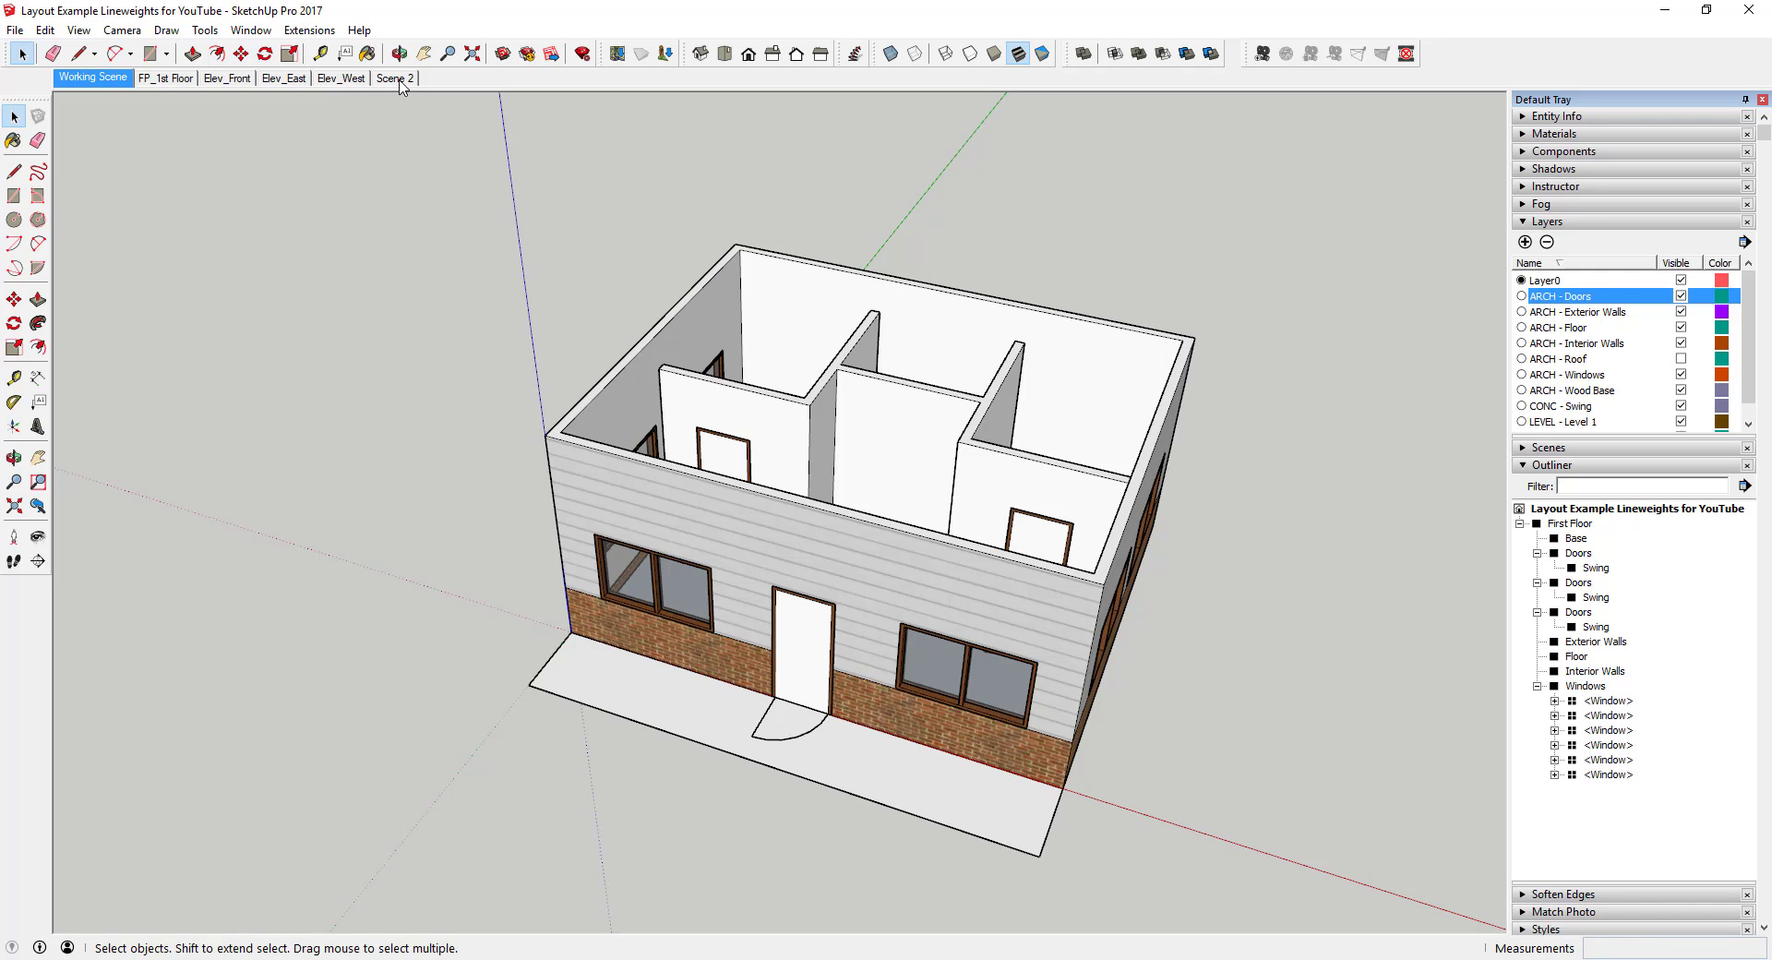
Open the FP_1st Floor scene, display its section planes to inspect the cut in 3D, and return to the saved plan view
{"action": "key", "text": "Page_Down"}
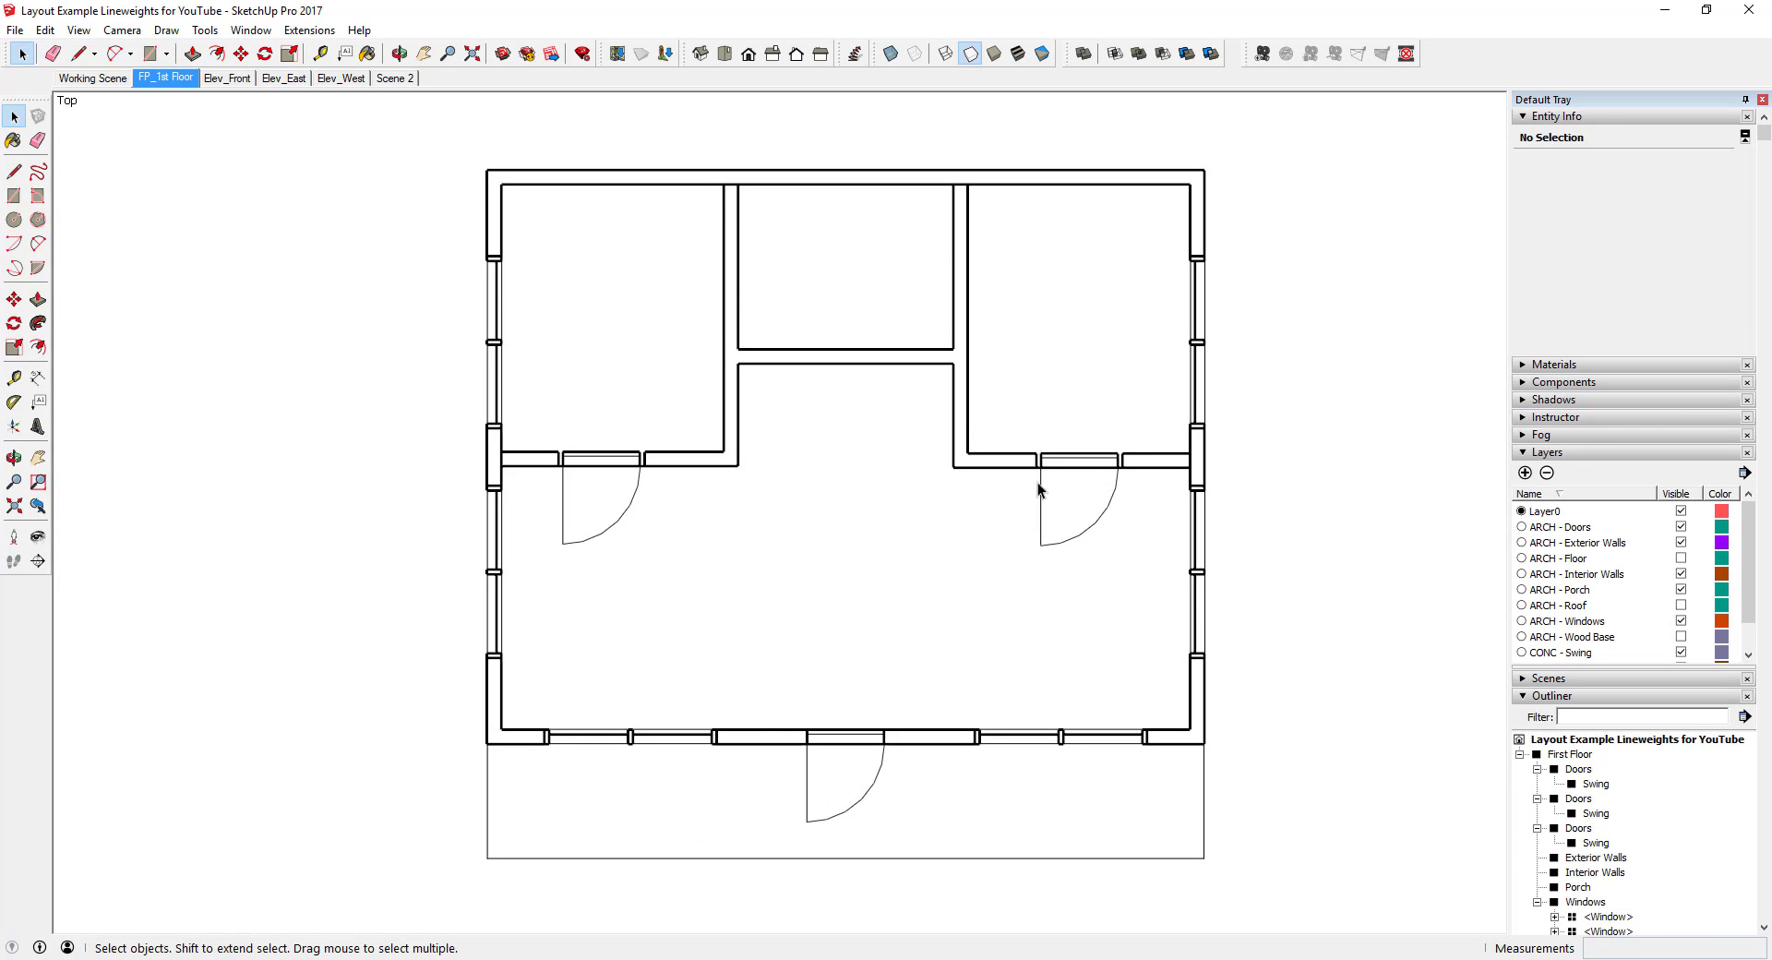
{"action": "left_click", "coordinate": [78, 30]}
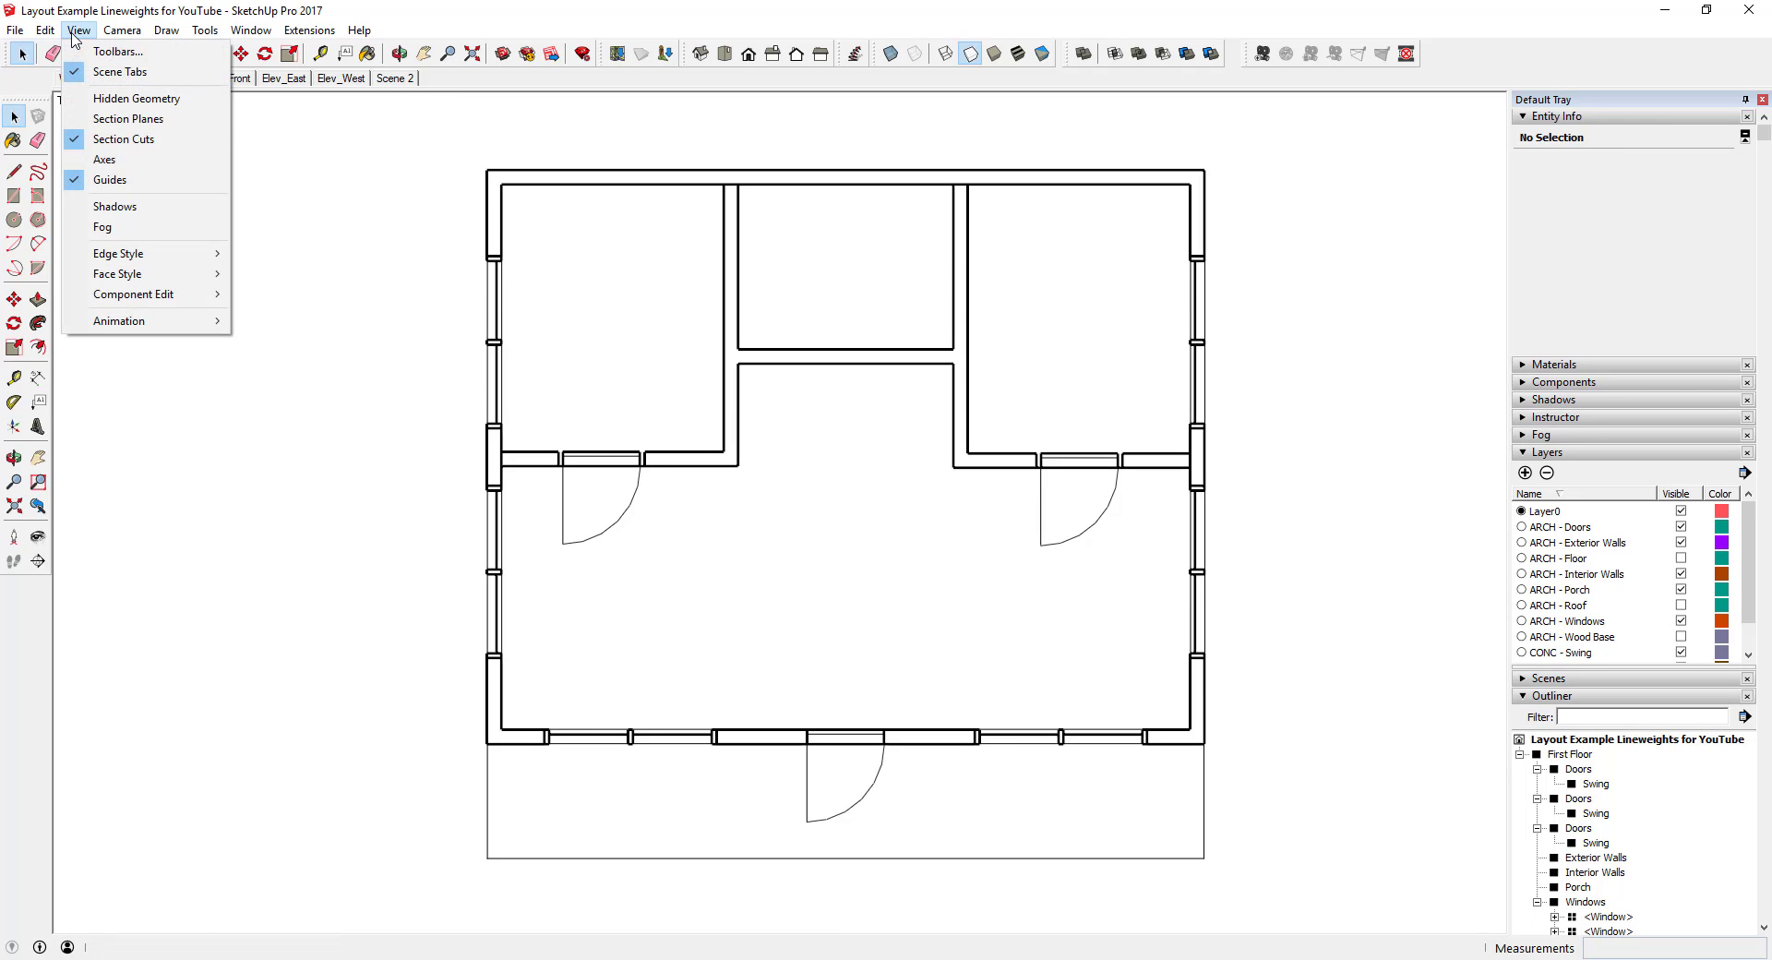
{"action": "left_click", "coordinate": [116, 119]}
{"action": "middle_click_drag", "start_coordinate": [966, 589], "coordinate": [840, 350]}
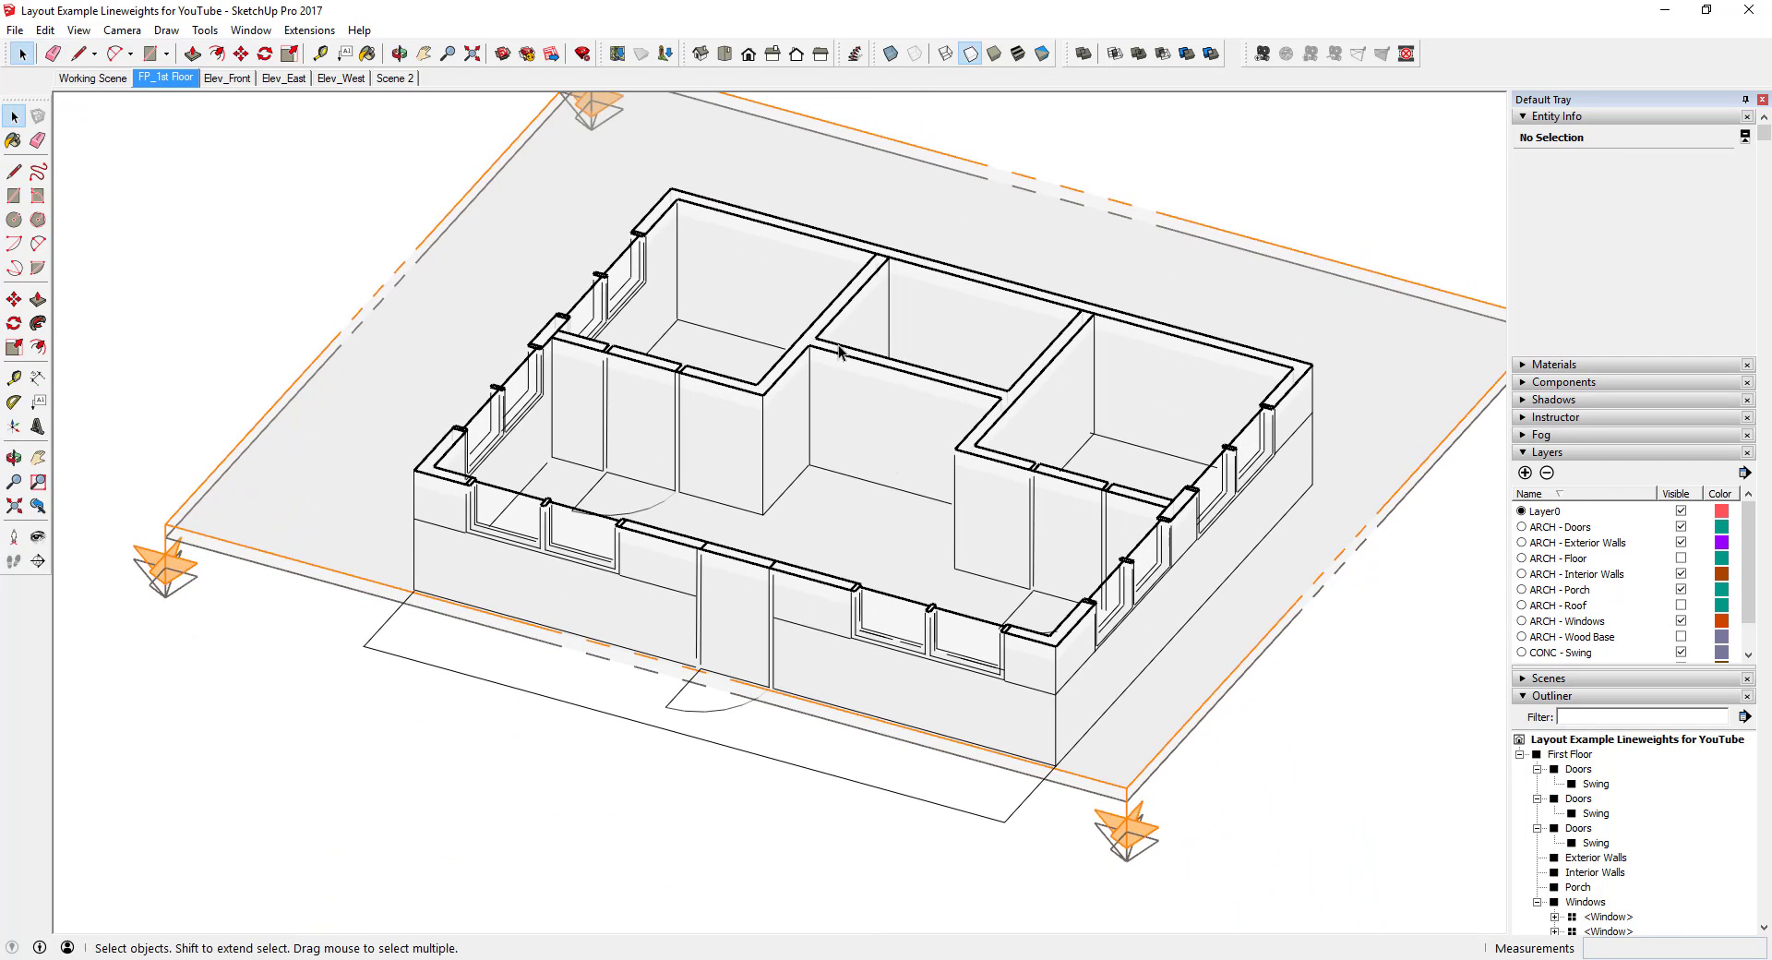
{"action": "middle_click_drag", "start_coordinate": [928, 549], "coordinate": [799, 520]}
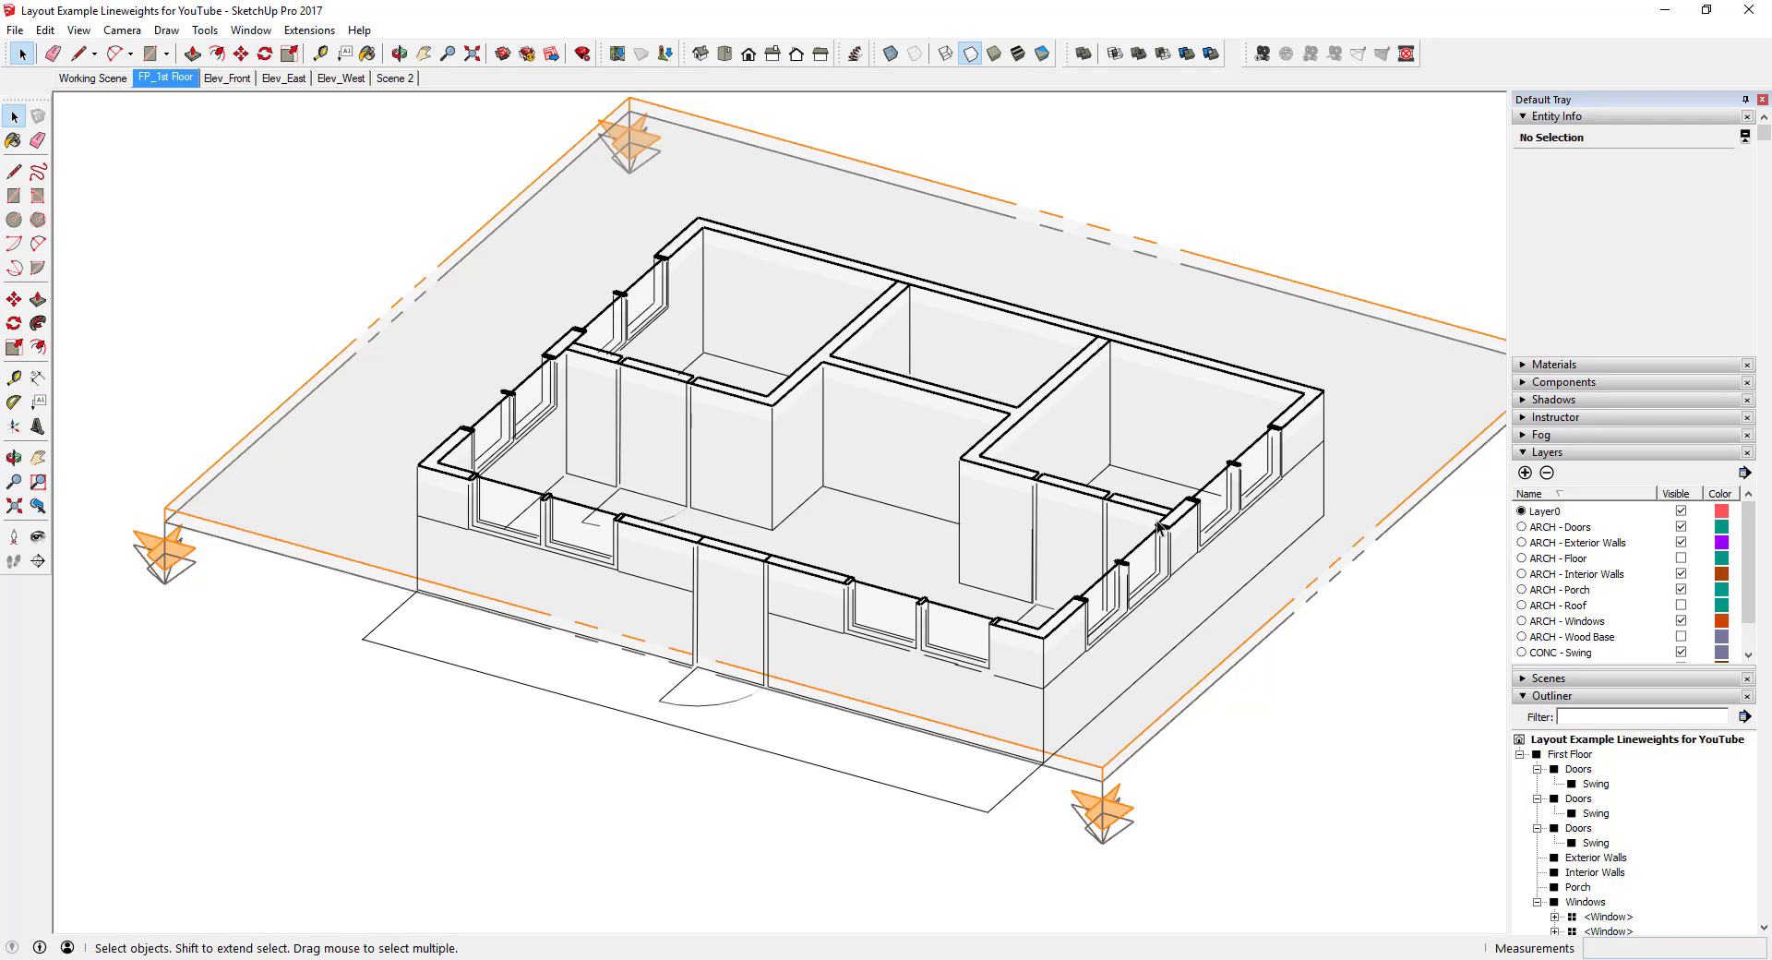
{"action": "left_click", "coordinate": [153, 81]}
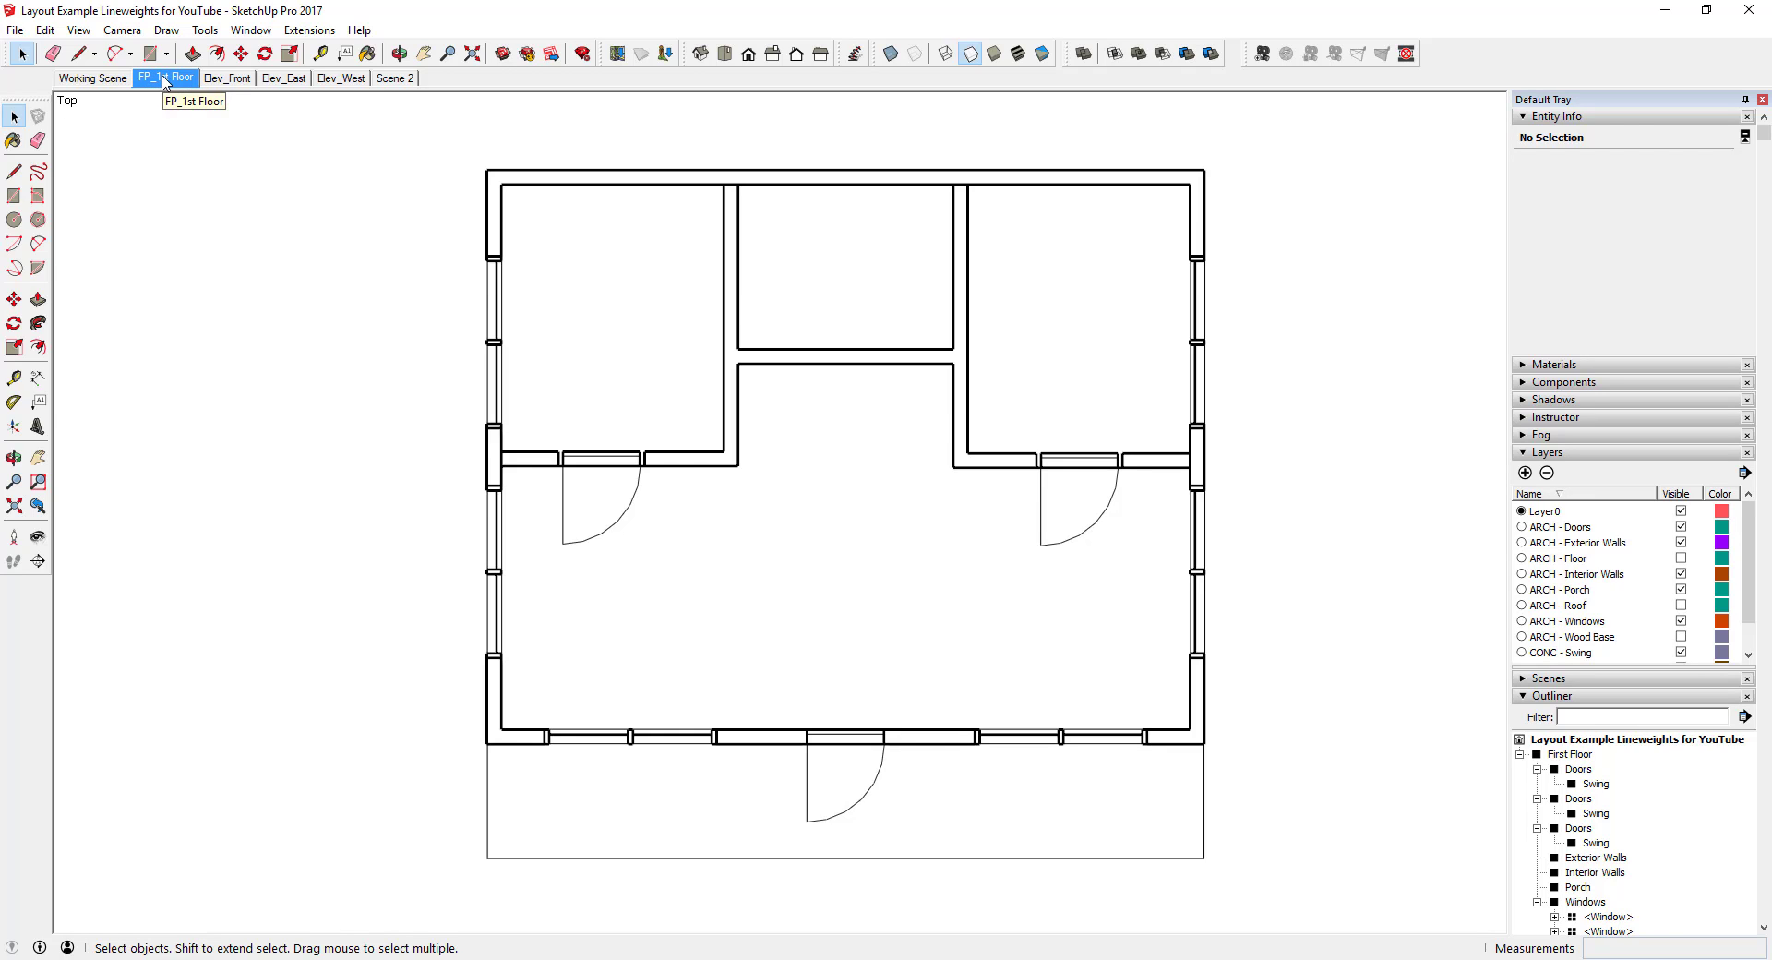
Add a new scene from the first floor plan view and name it LW_Walls_Dark
{"action": "scroll", "coordinate": [1629, 526], "scroll_direction": "down", "scroll_amount": 5}
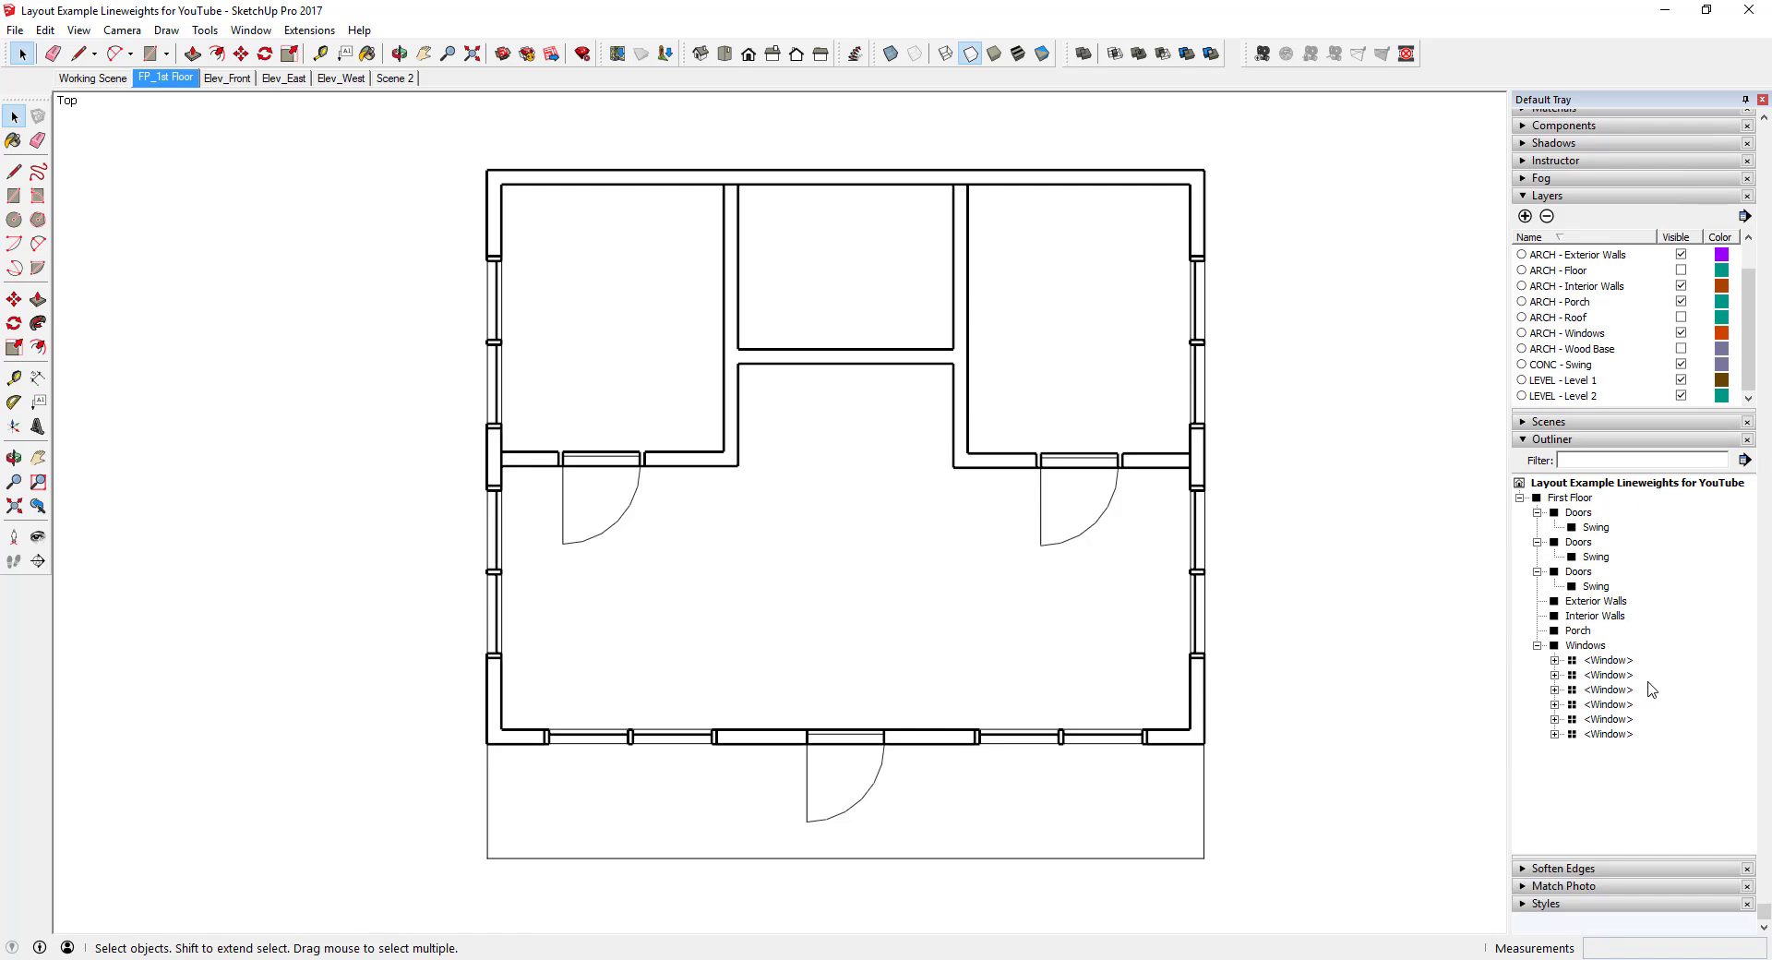
{"action": "left_click", "coordinate": [1532, 422]}
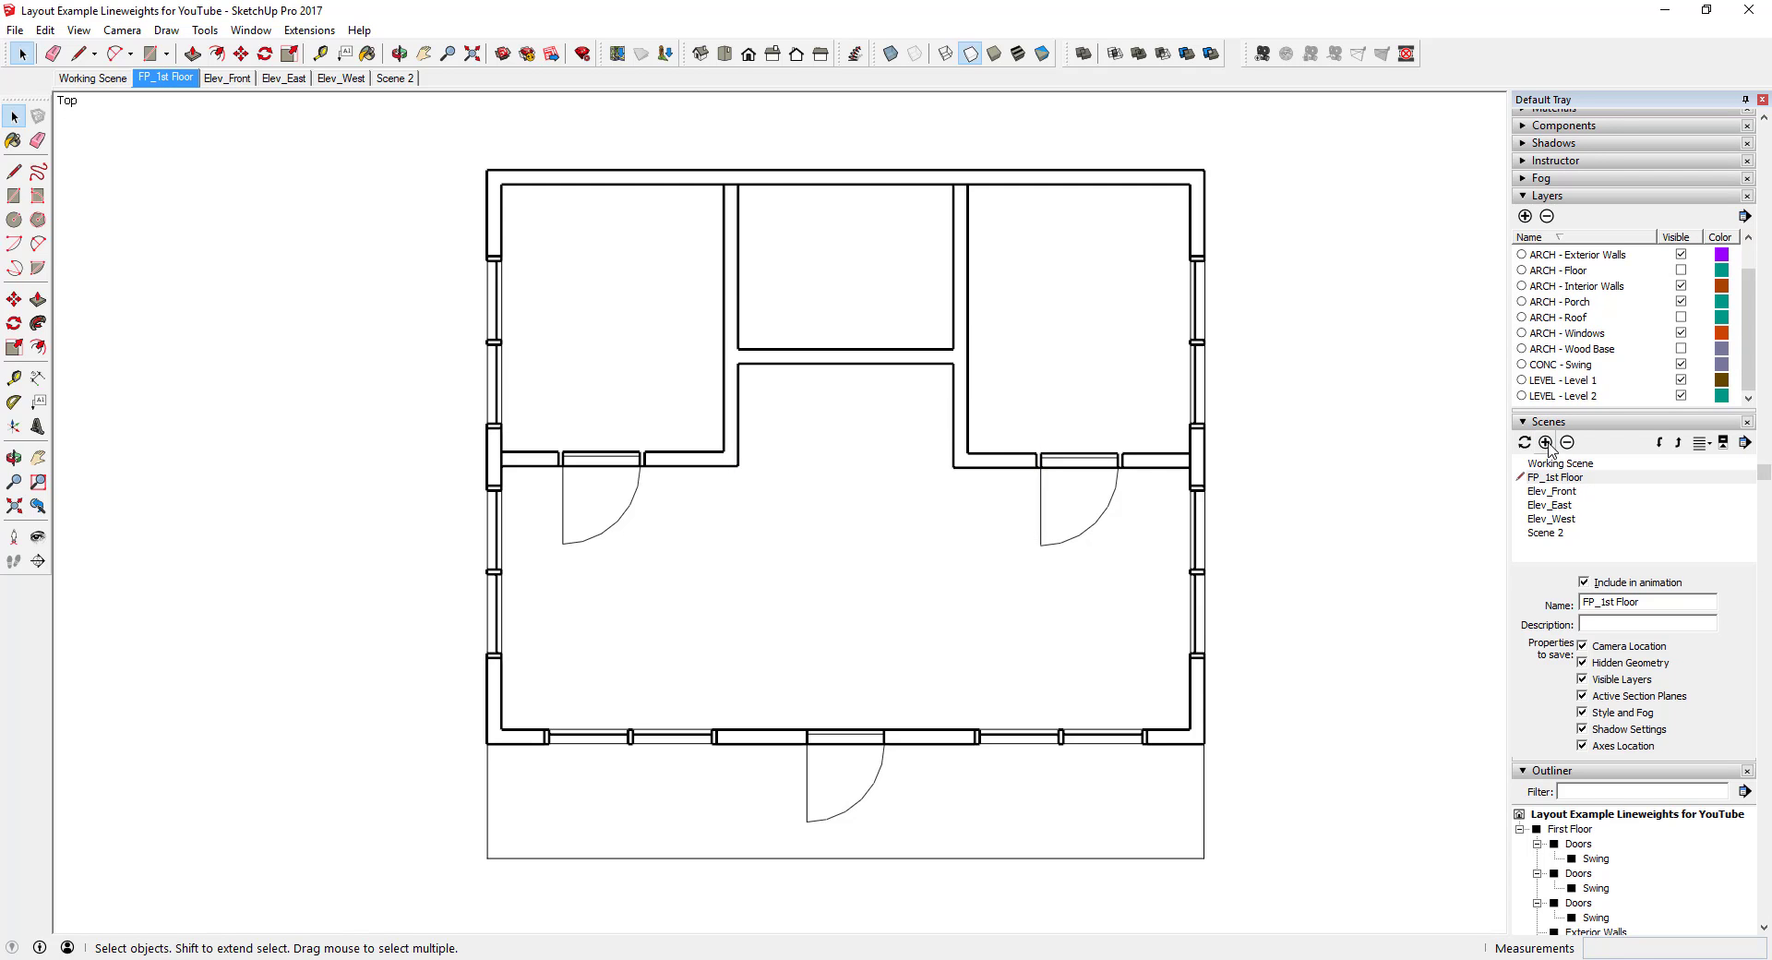
{"action": "left_click", "coordinate": [1543, 532]}
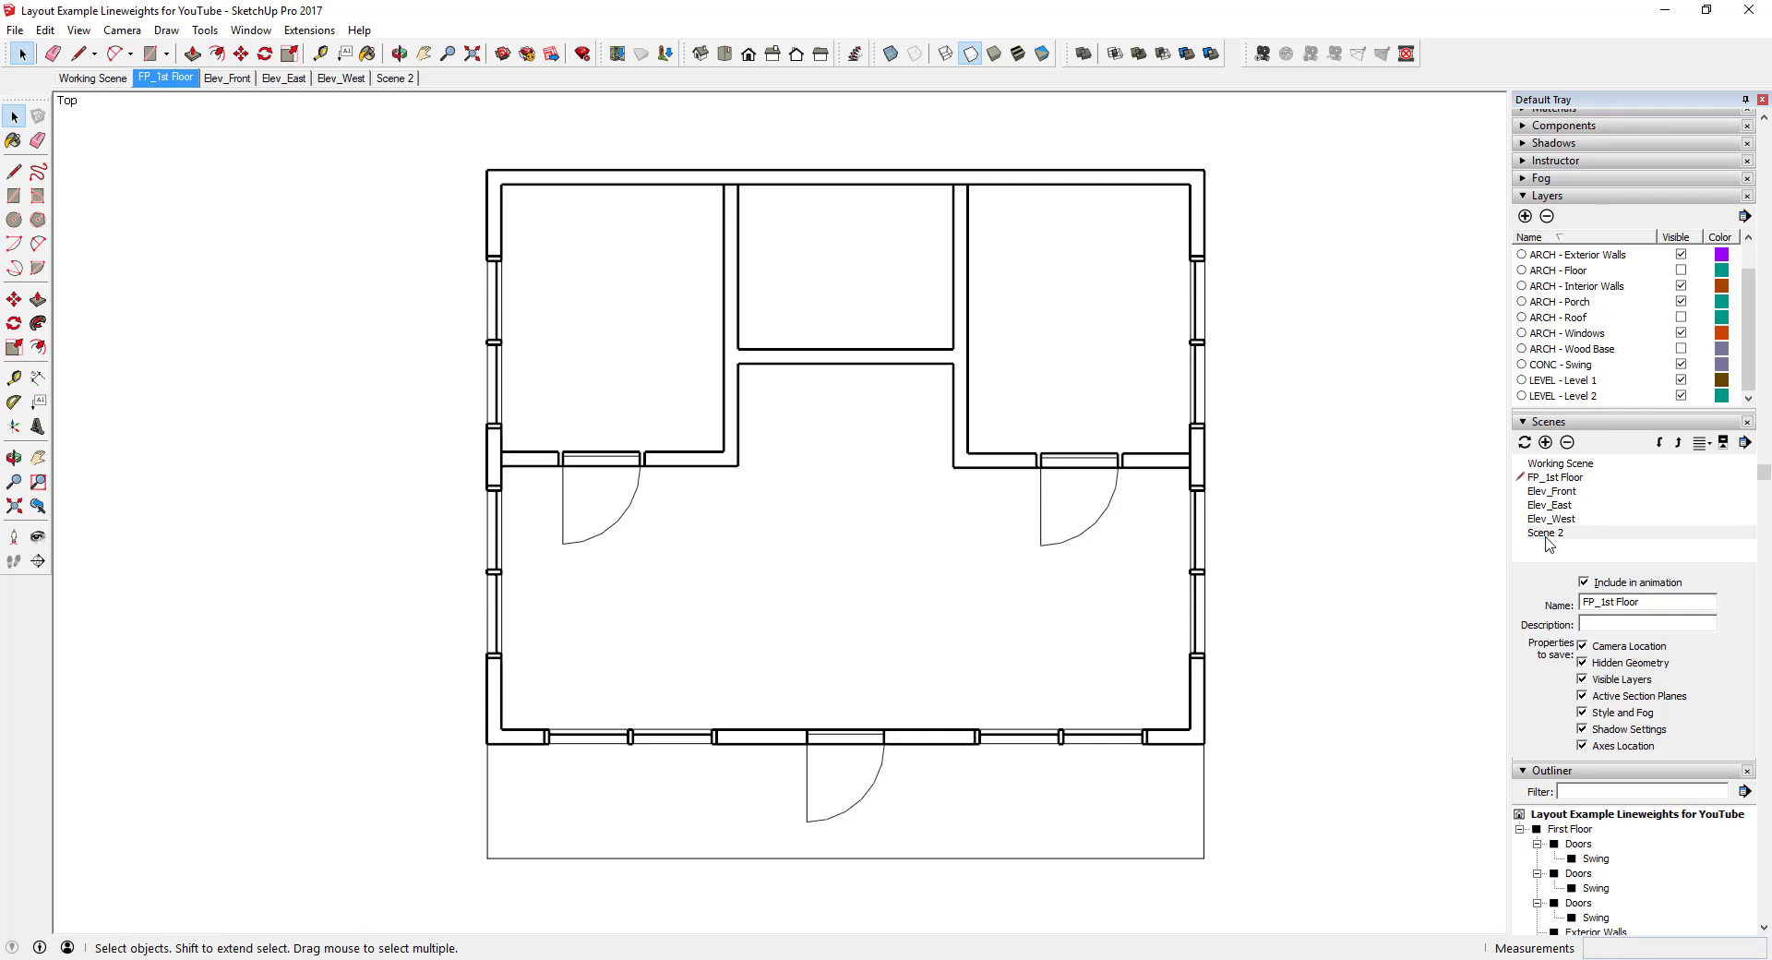
{"action": "left_click", "coordinate": [1545, 443]}
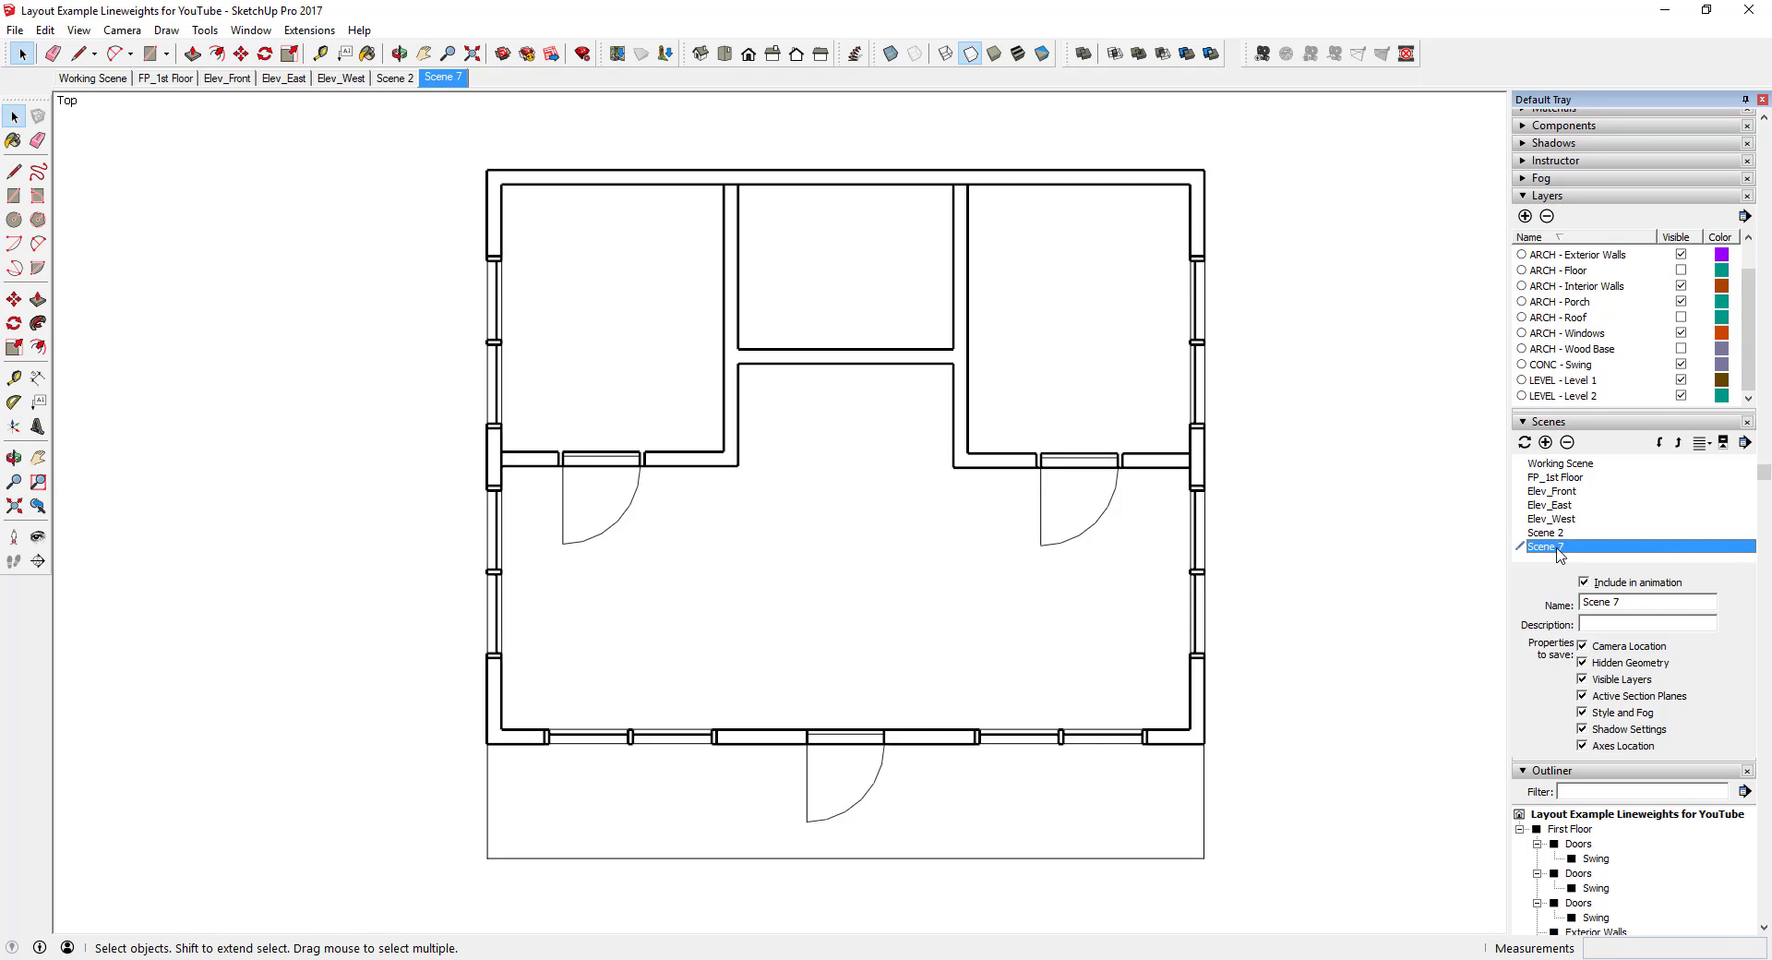
{"action": "left_click", "coordinate": [1647, 605]}
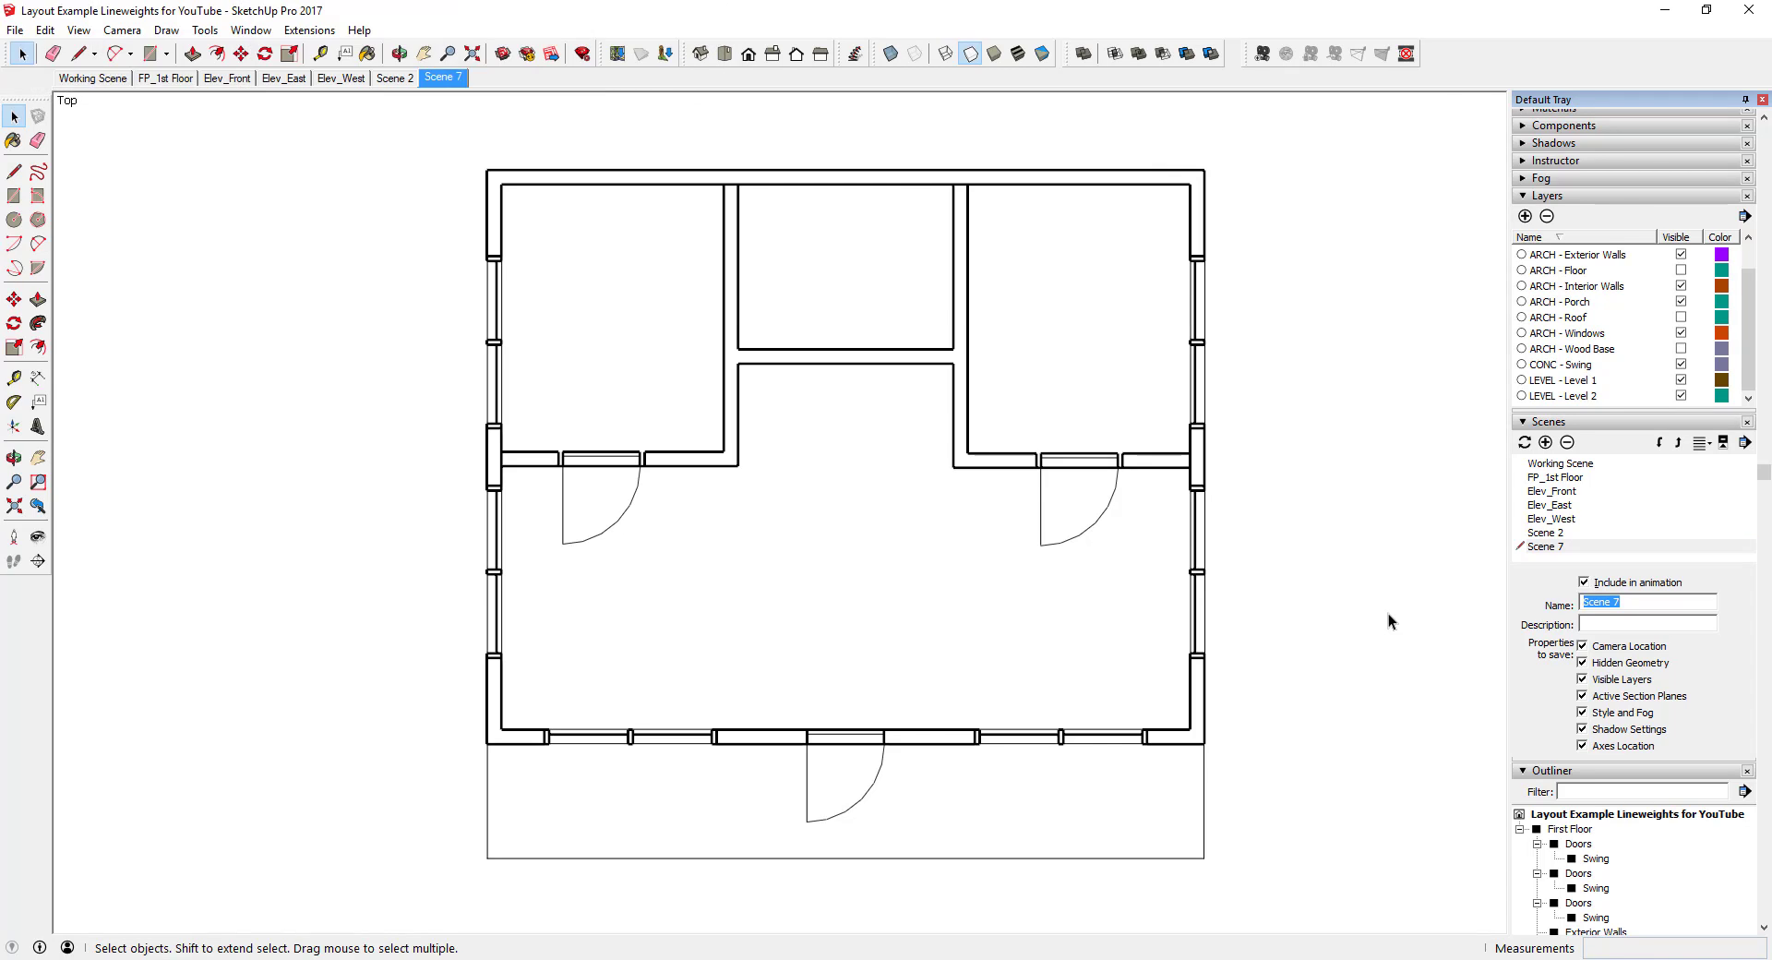
{"action": "type", "text": "LW_Walls_Dark"}
{"action": "key", "text": "Return"}
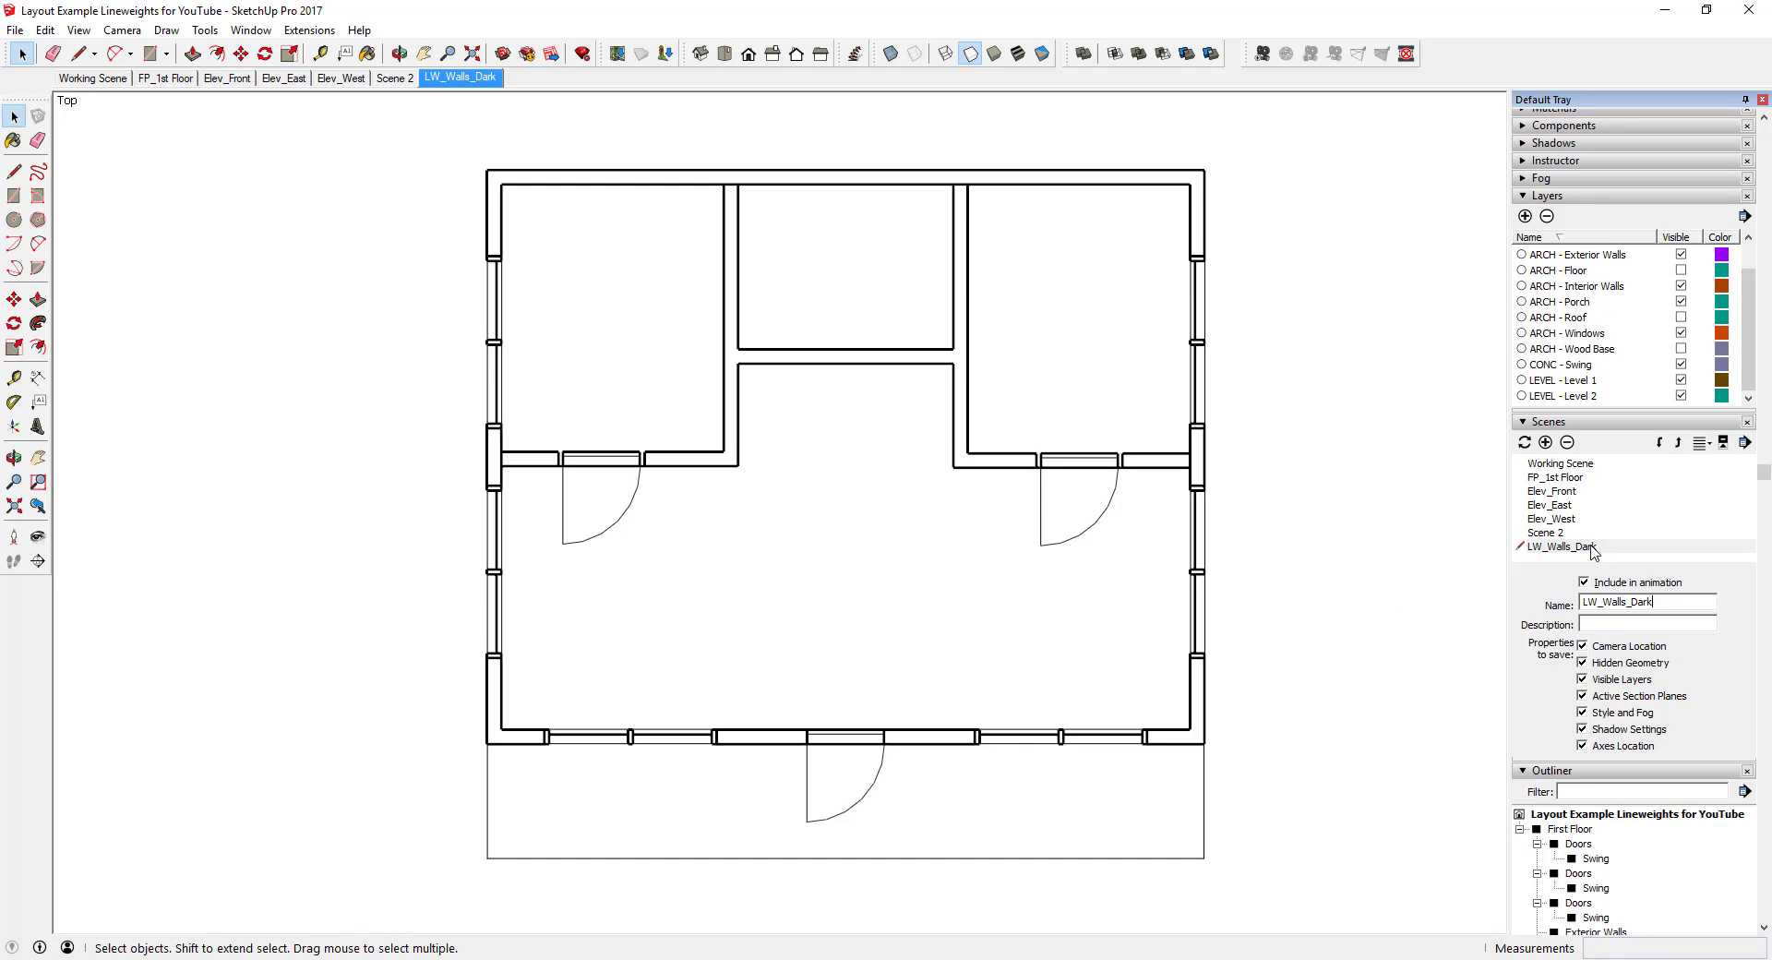
Add another scene from the same plan view and name it LW_DW_Light
{"action": "left_click", "coordinate": [1546, 443]}
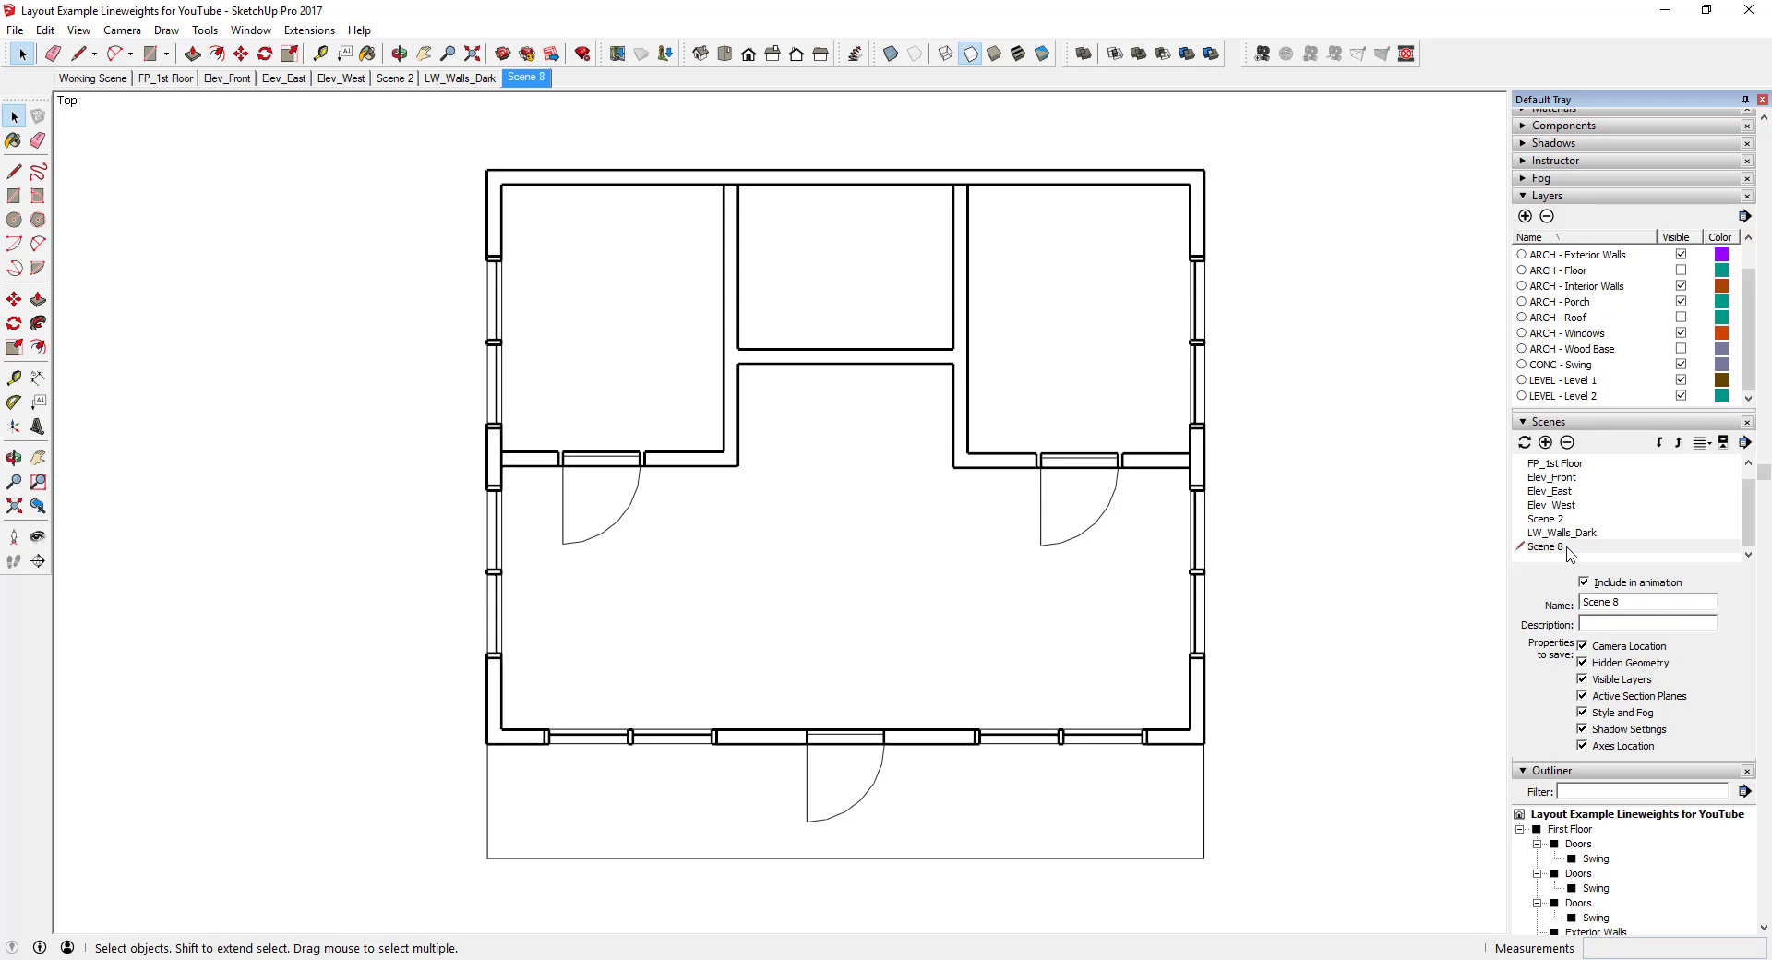
{"action": "left_click_drag", "start_coordinate": [1620, 601], "coordinate": [1536, 616]}
{"action": "type", "text": "LW_DW_Light"}
{"action": "key", "text": "Return"}
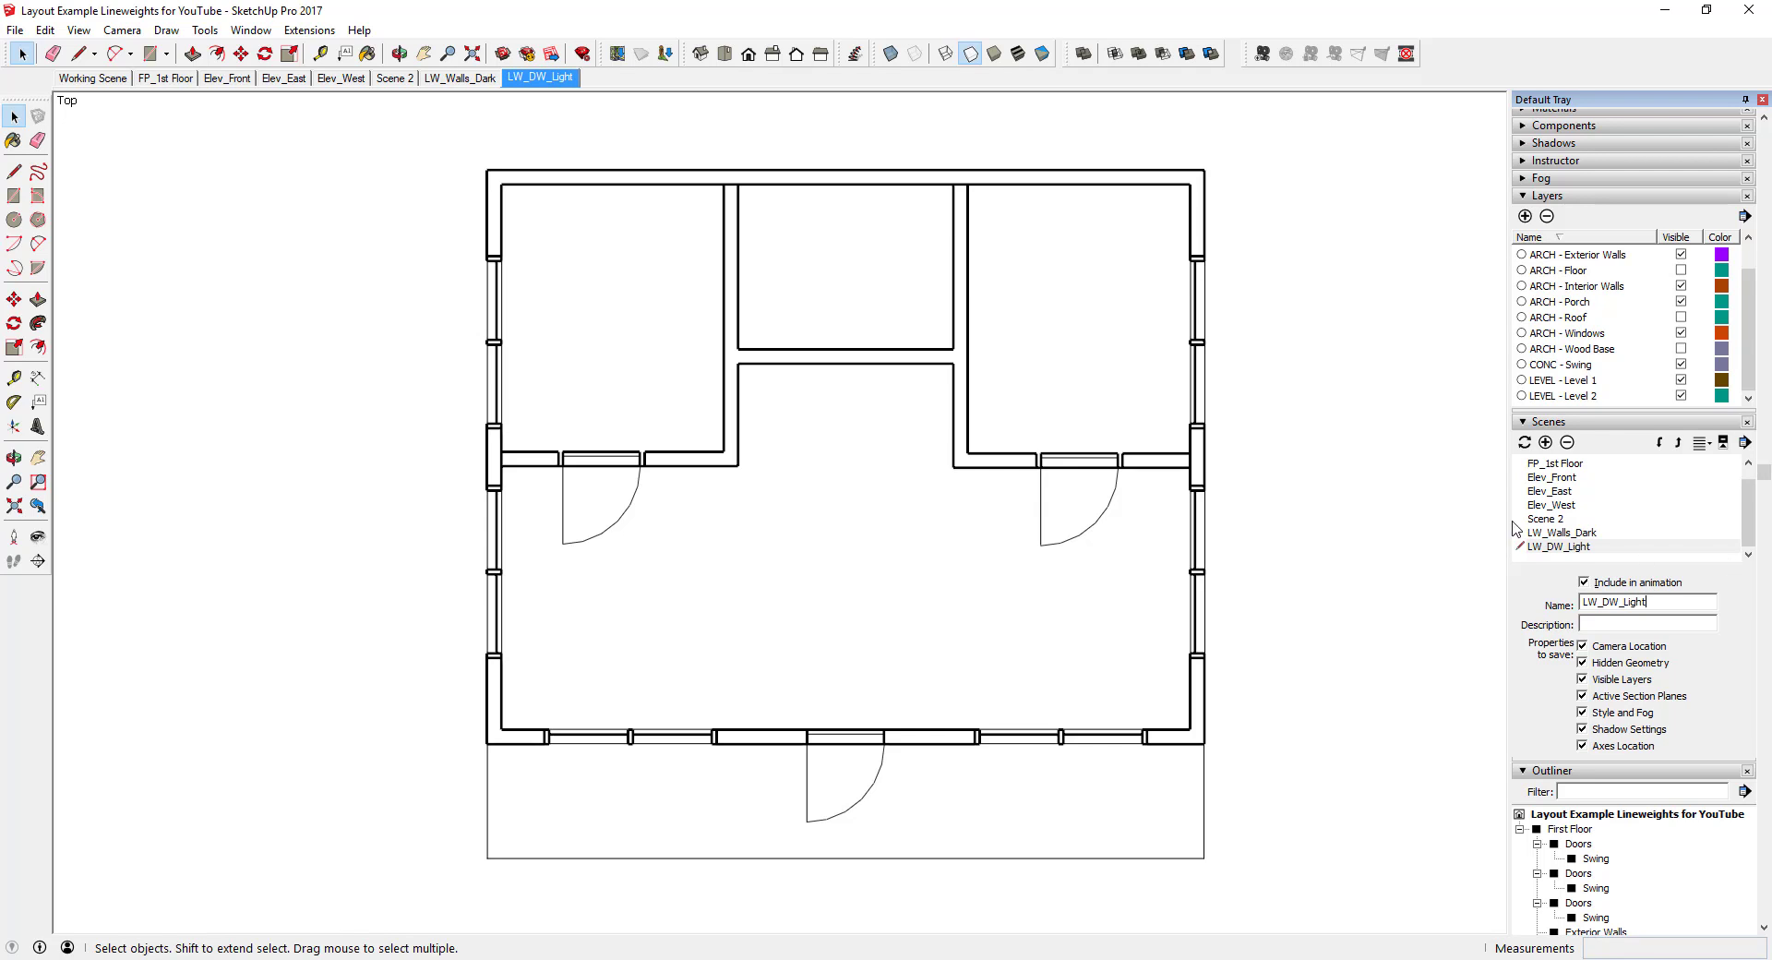
In the LW_Walls_Dark scene, hide the ARCH - Porch, ARCH - Windows, CONC - Swing and ARCH - Doors layers
{"action": "left_click", "coordinate": [443, 79]}
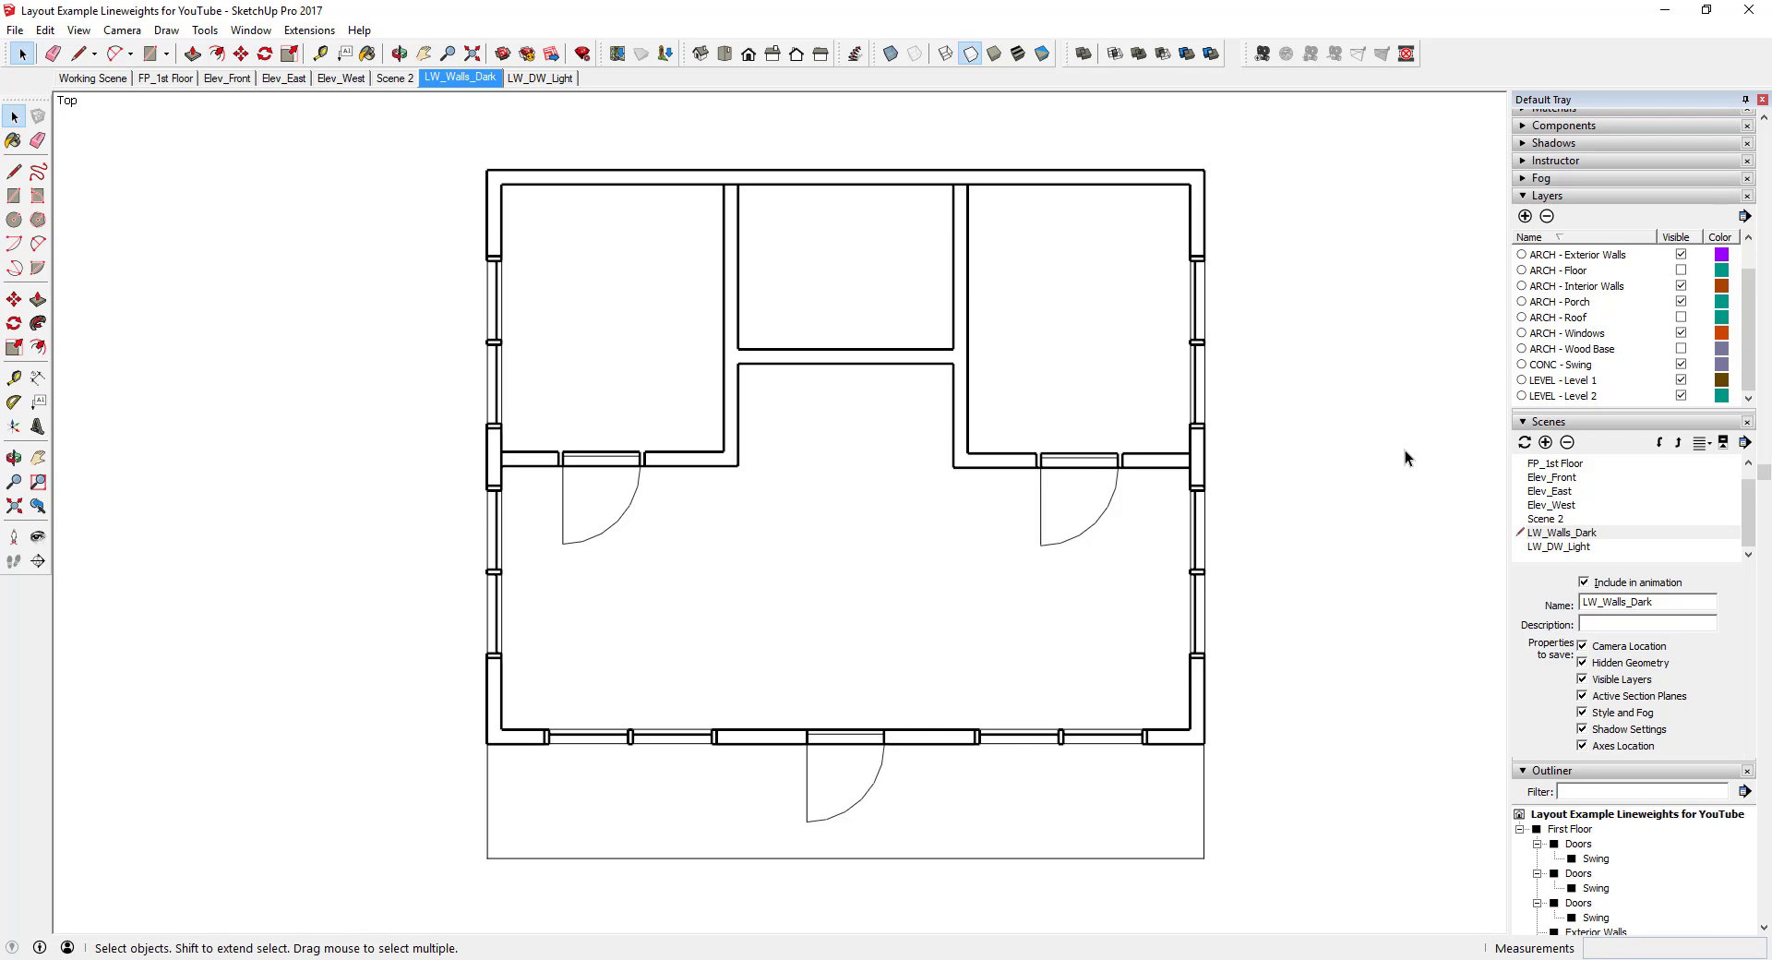
{"action": "scroll", "coordinate": [1564, 492], "scroll_direction": "up", "scroll_amount": 1}
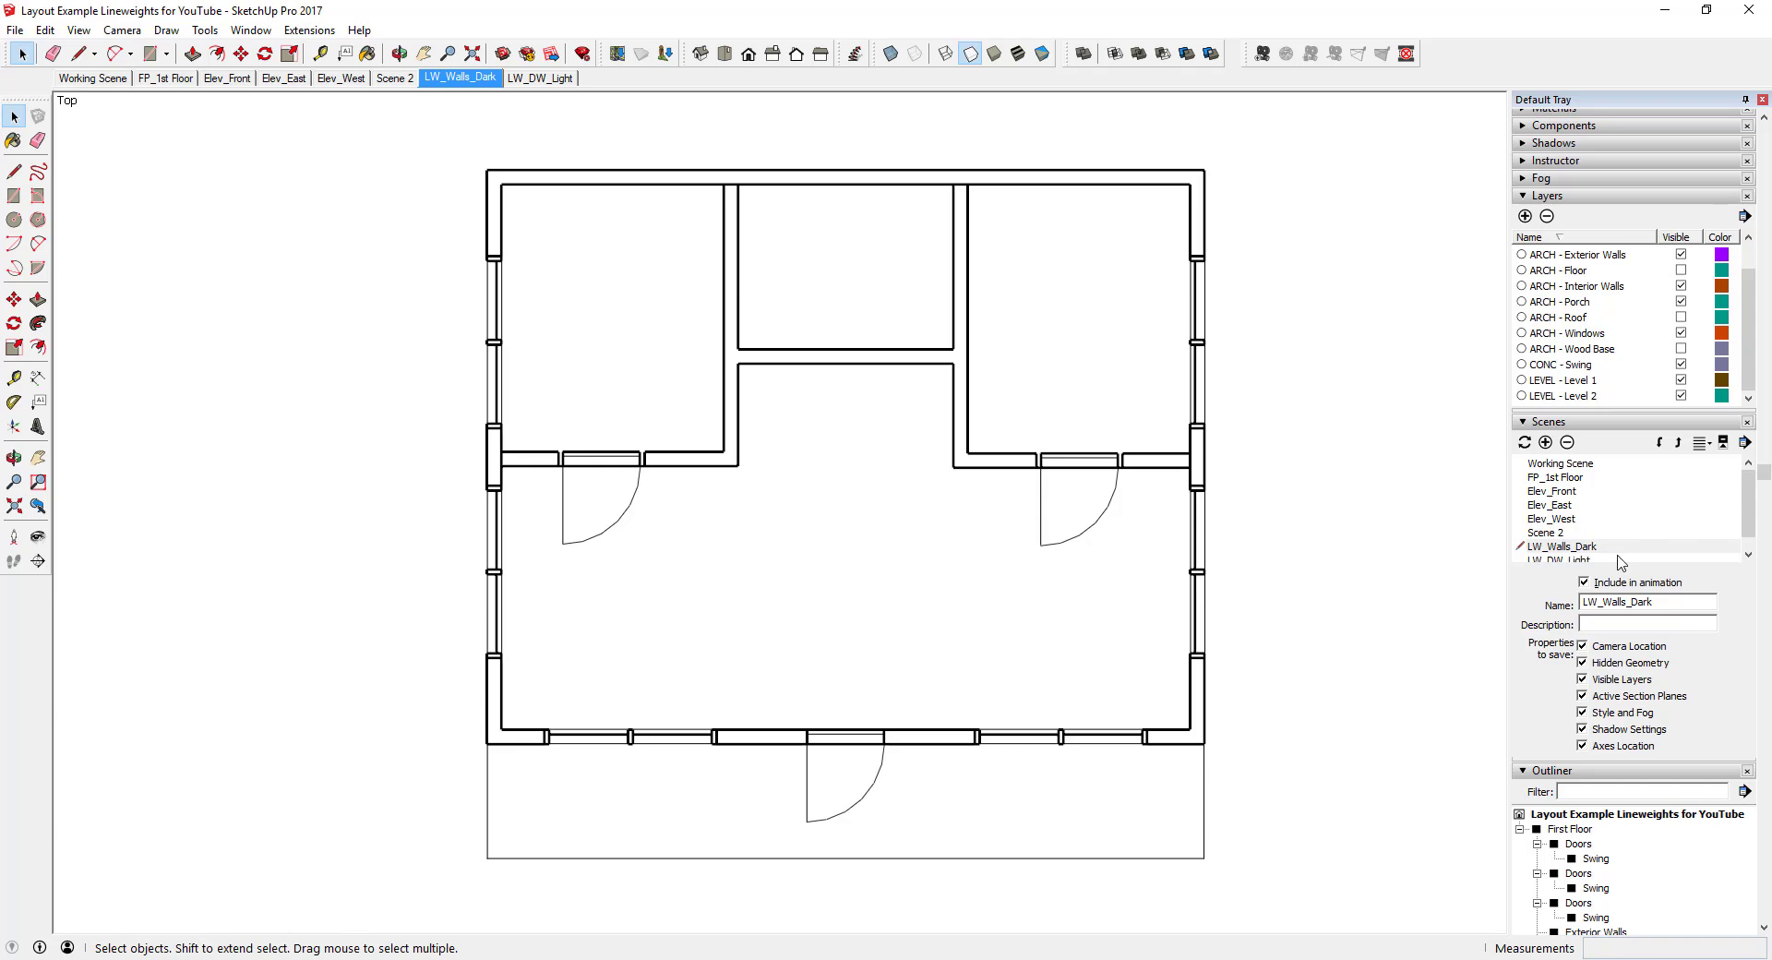
{"action": "scroll", "coordinate": [1622, 565], "scroll_direction": "up", "scroll_amount": 2}
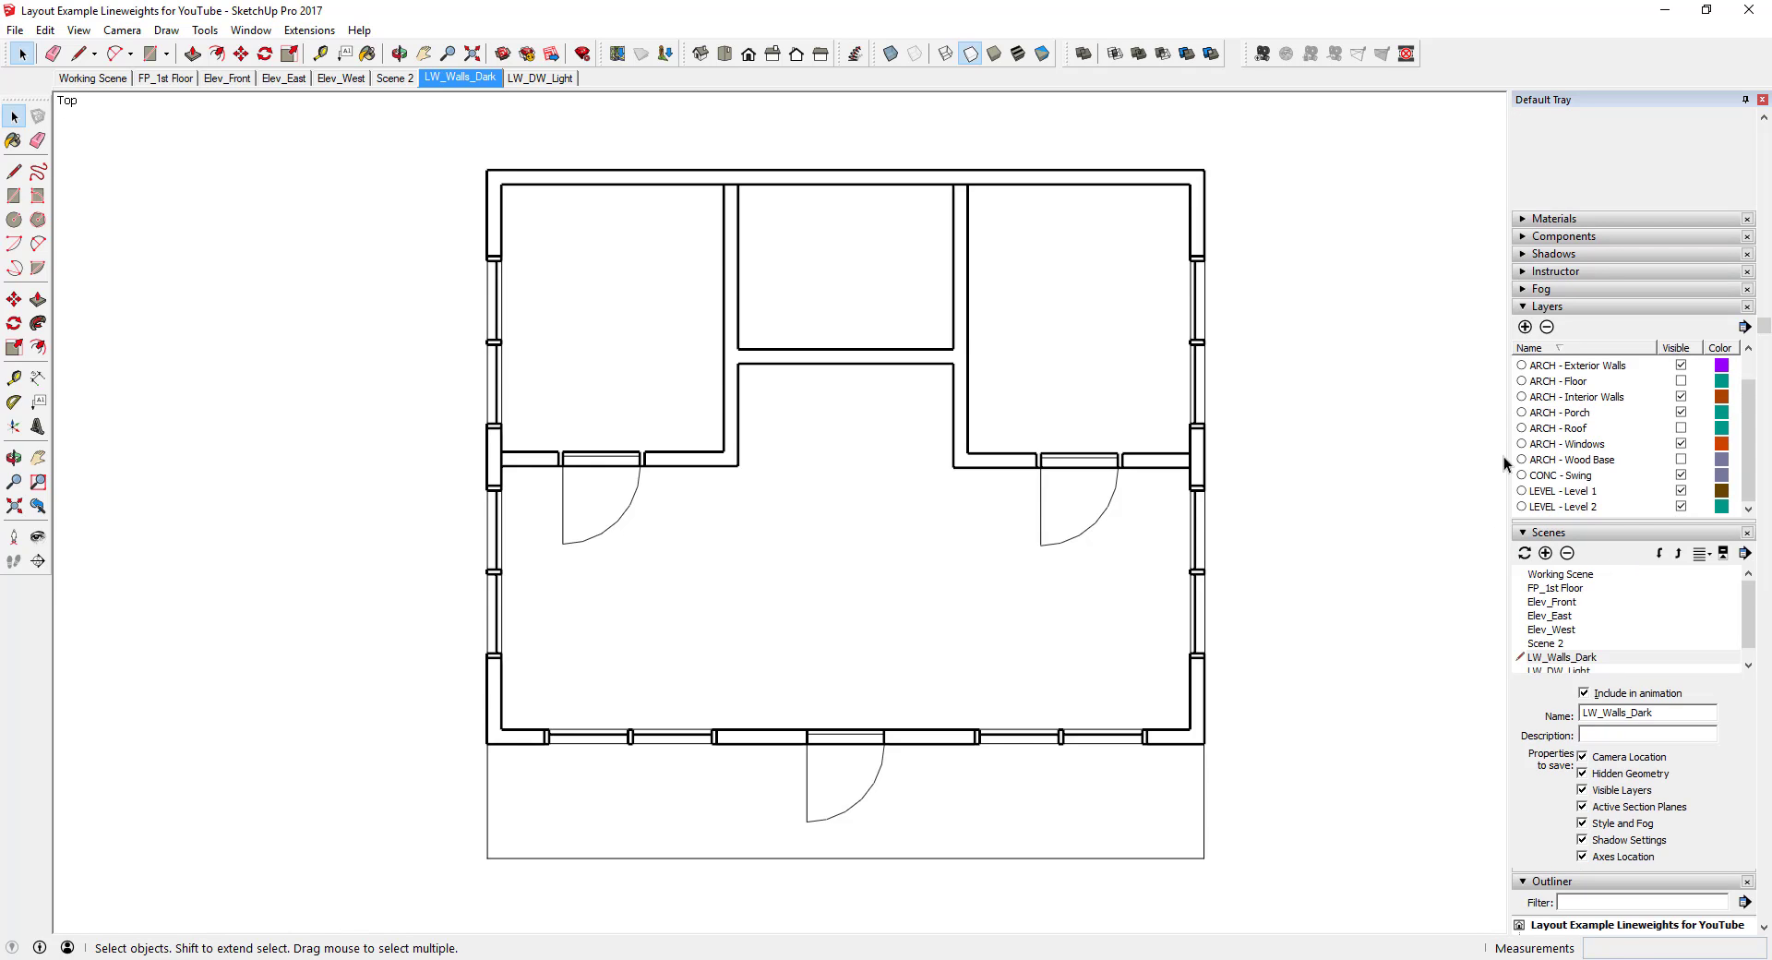
{"action": "left_click", "coordinate": [1681, 414]}
{"action": "left_click", "coordinate": [1682, 444]}
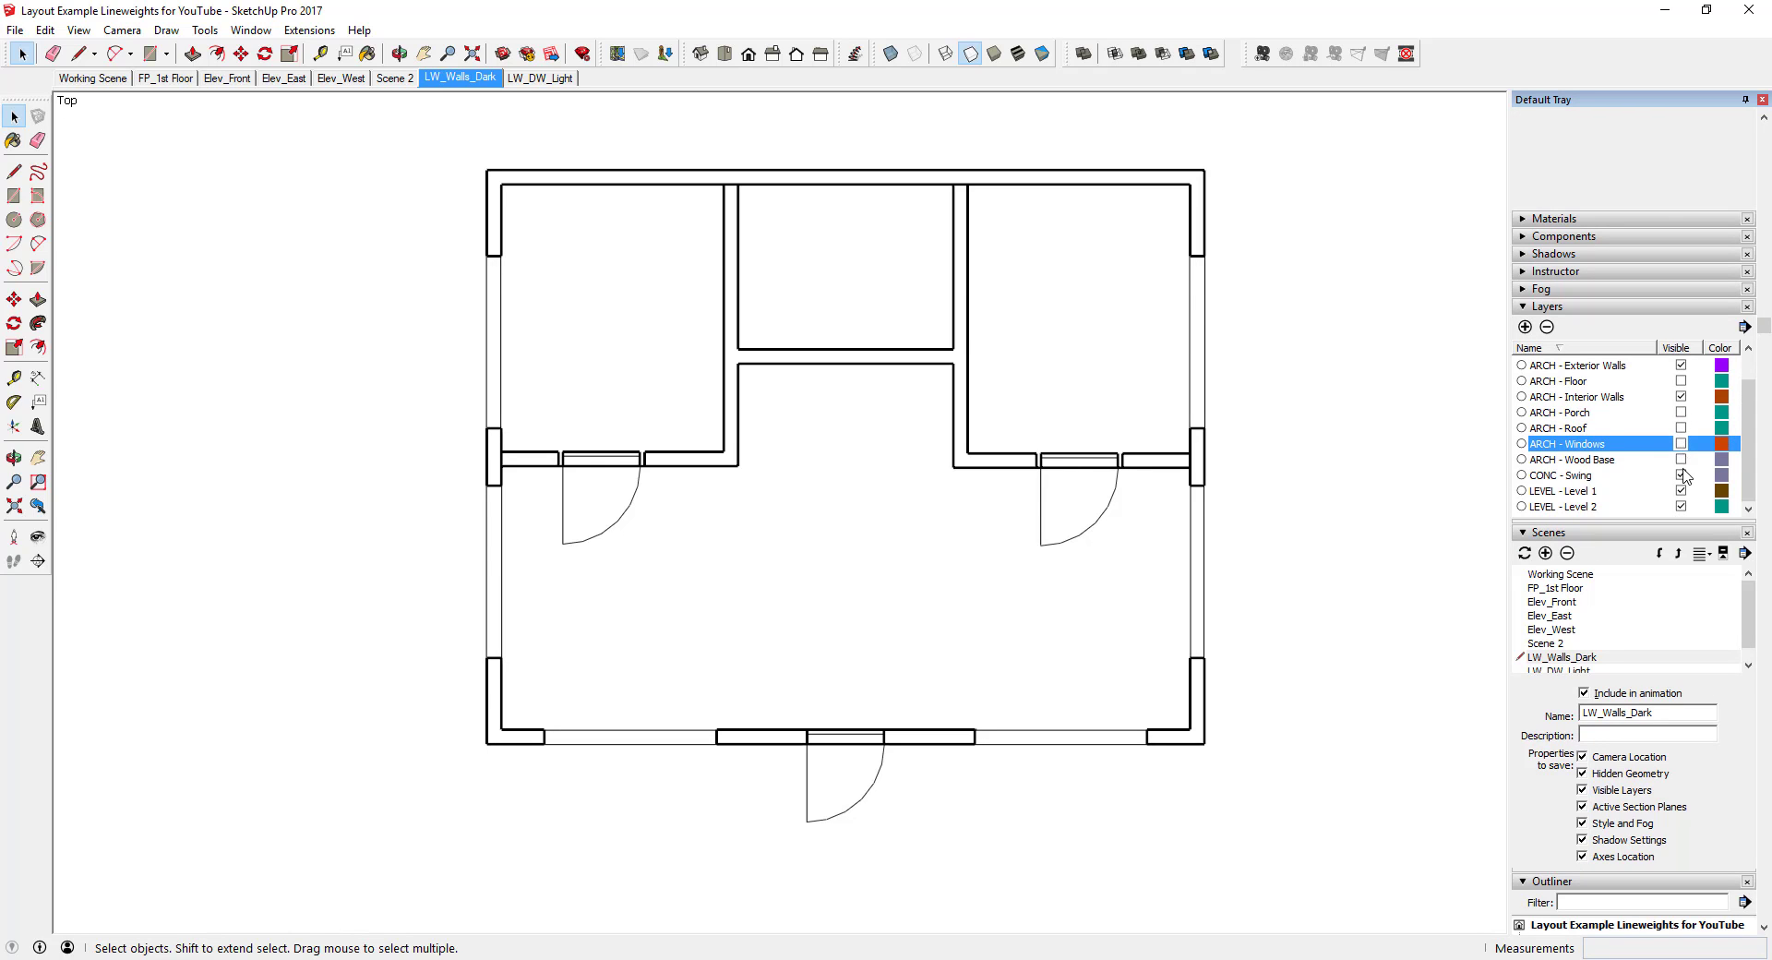
{"action": "left_click", "coordinate": [1681, 475]}
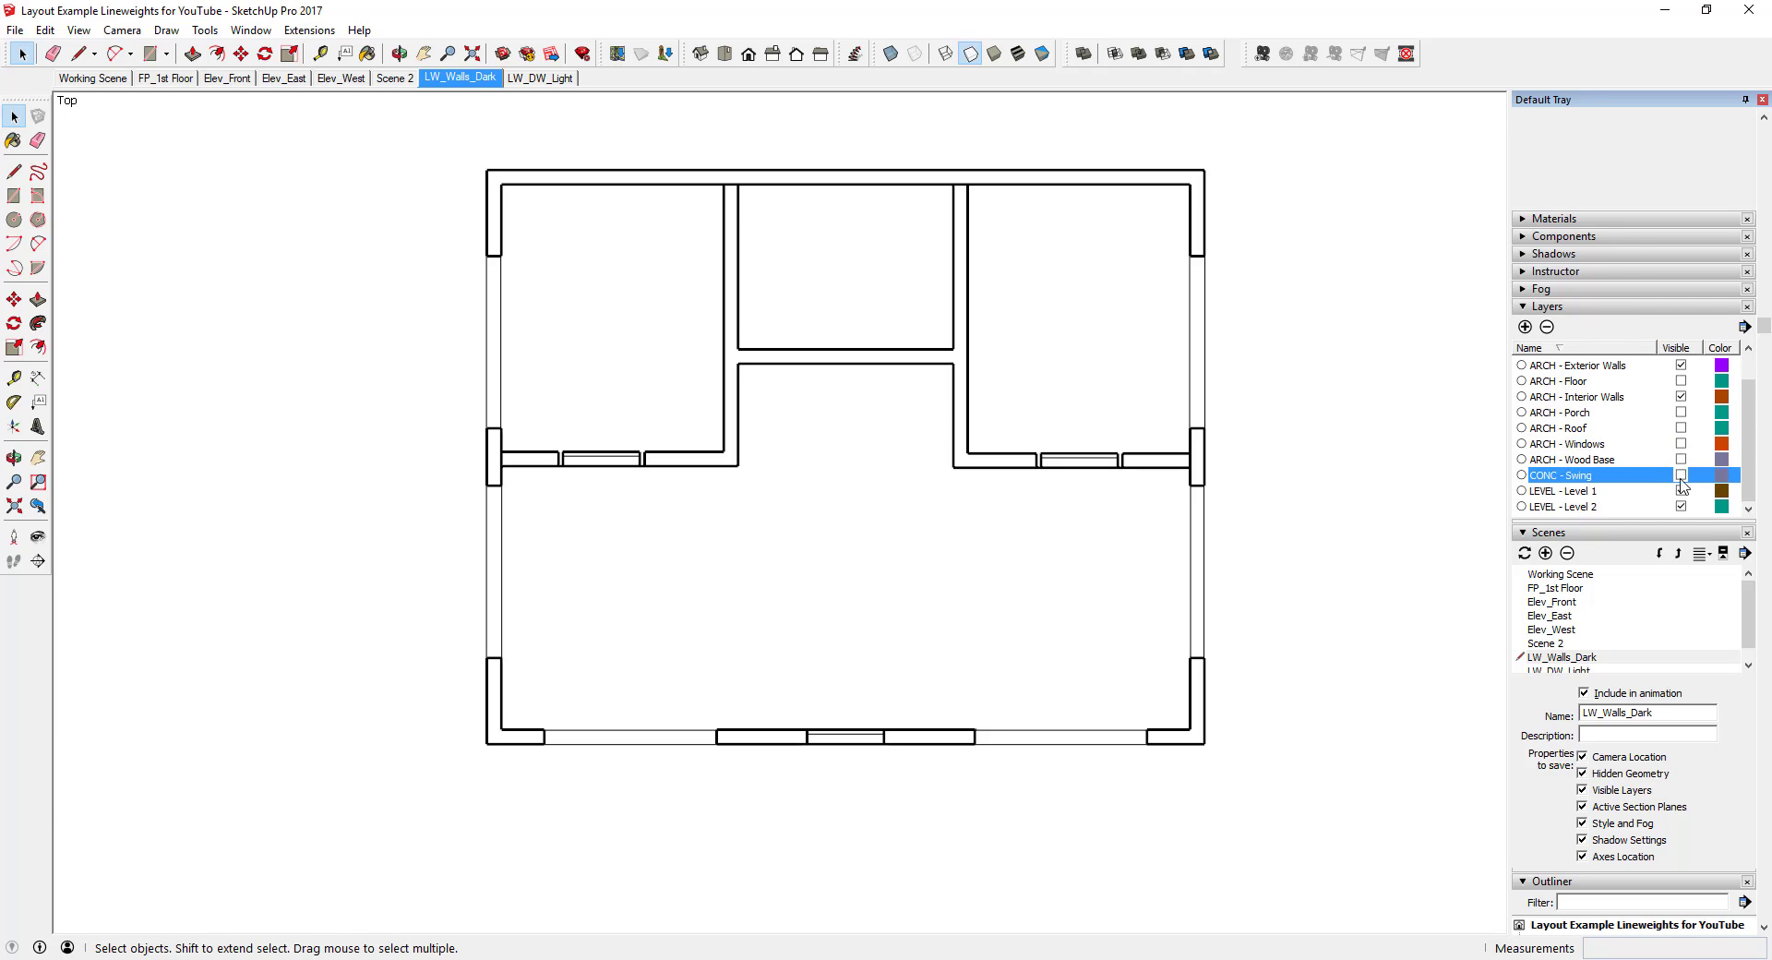
{"action": "left_click", "coordinate": [1682, 380]}
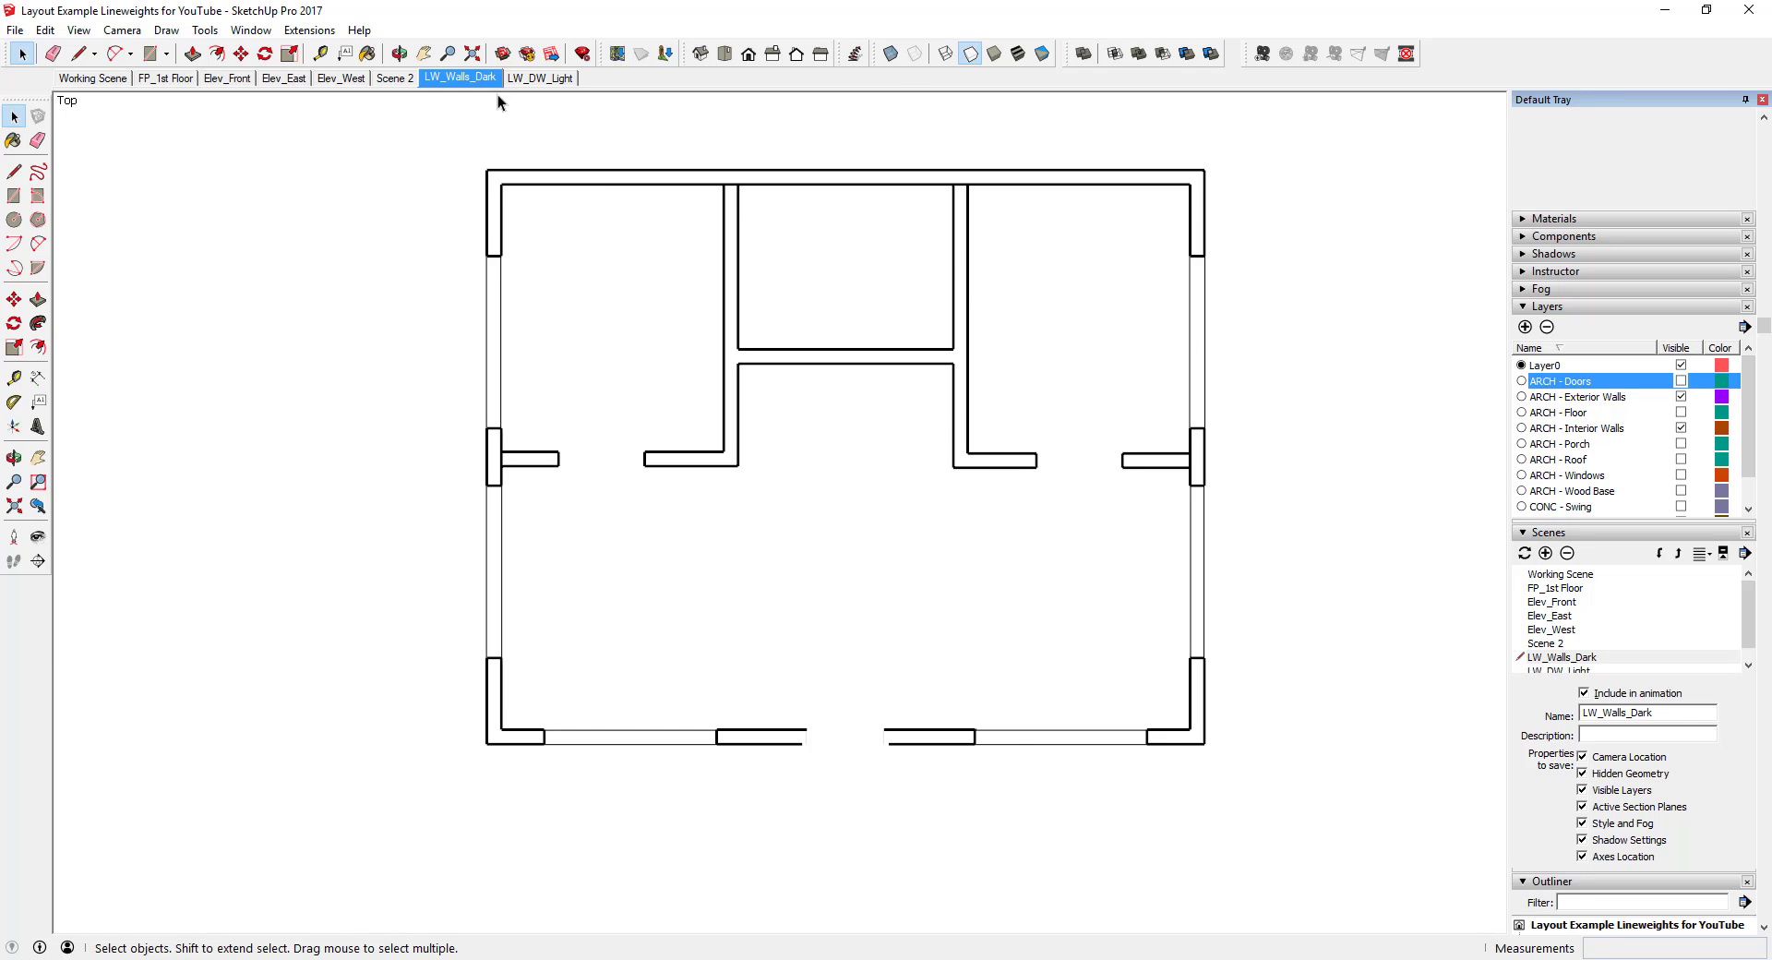
Update the LW_Walls_Dark scene to save the current layer visibility, and recall it to check the saved view
{"action": "right_click", "coordinate": [452, 80]}
{"action": "left_click", "coordinate": [496, 153]}
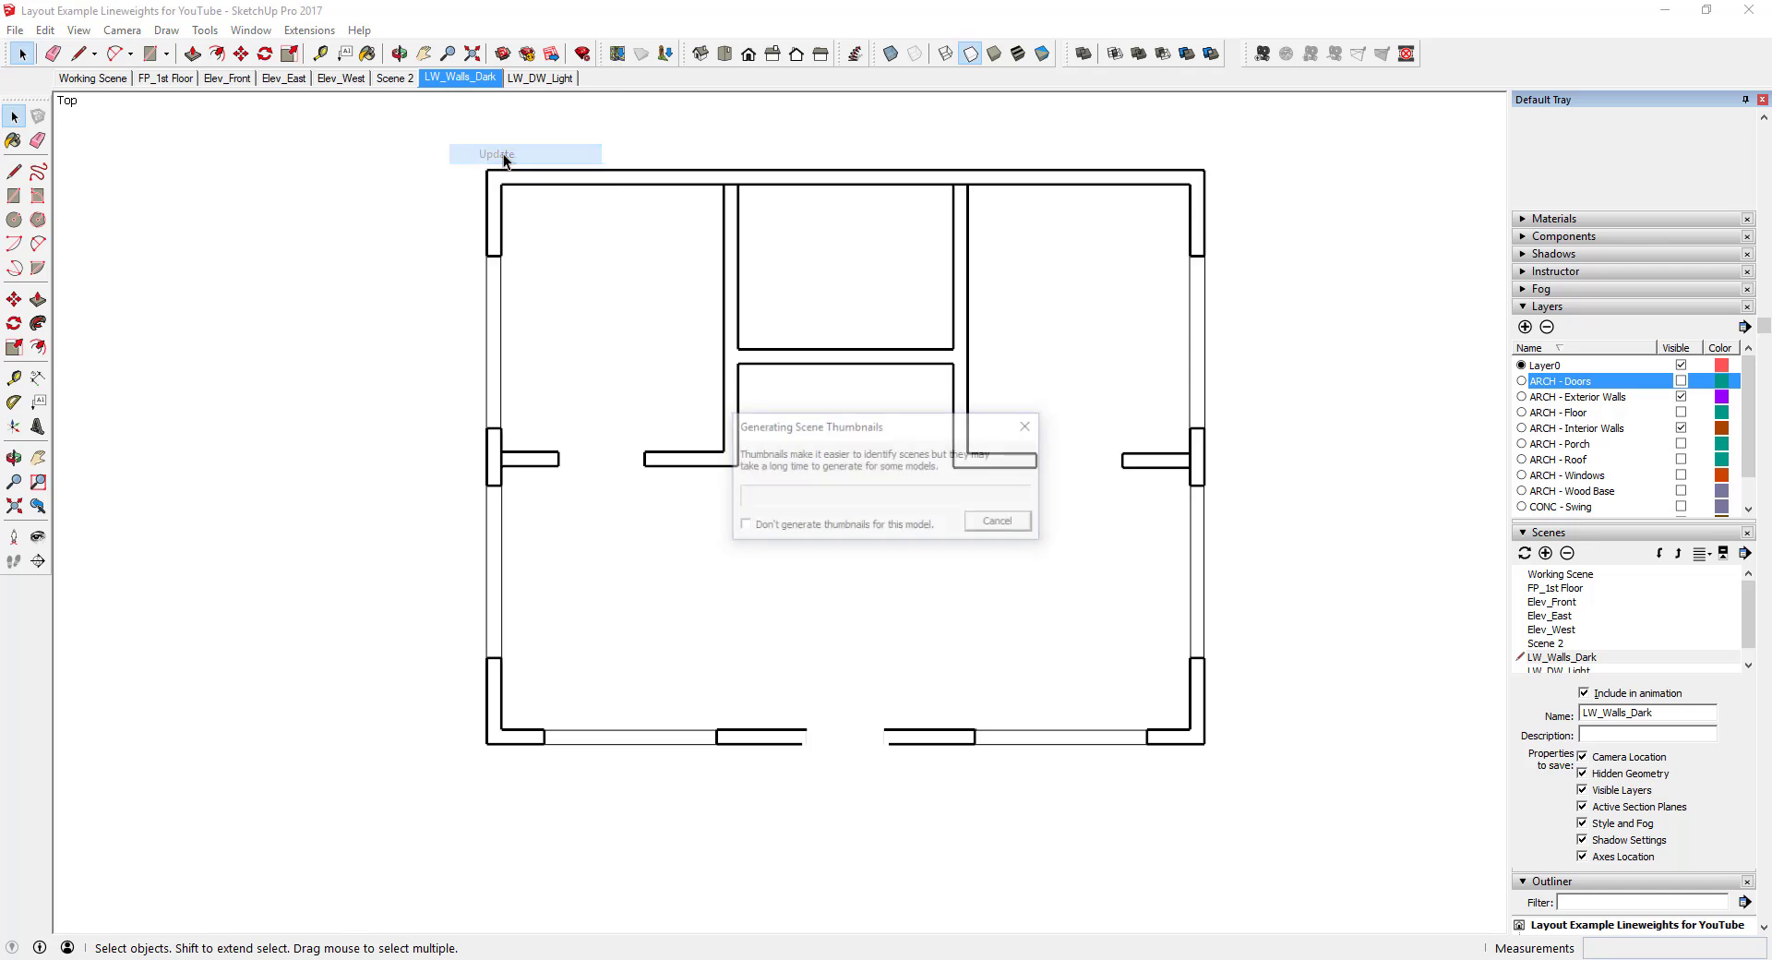
{"action": "key", "text": "Return"}
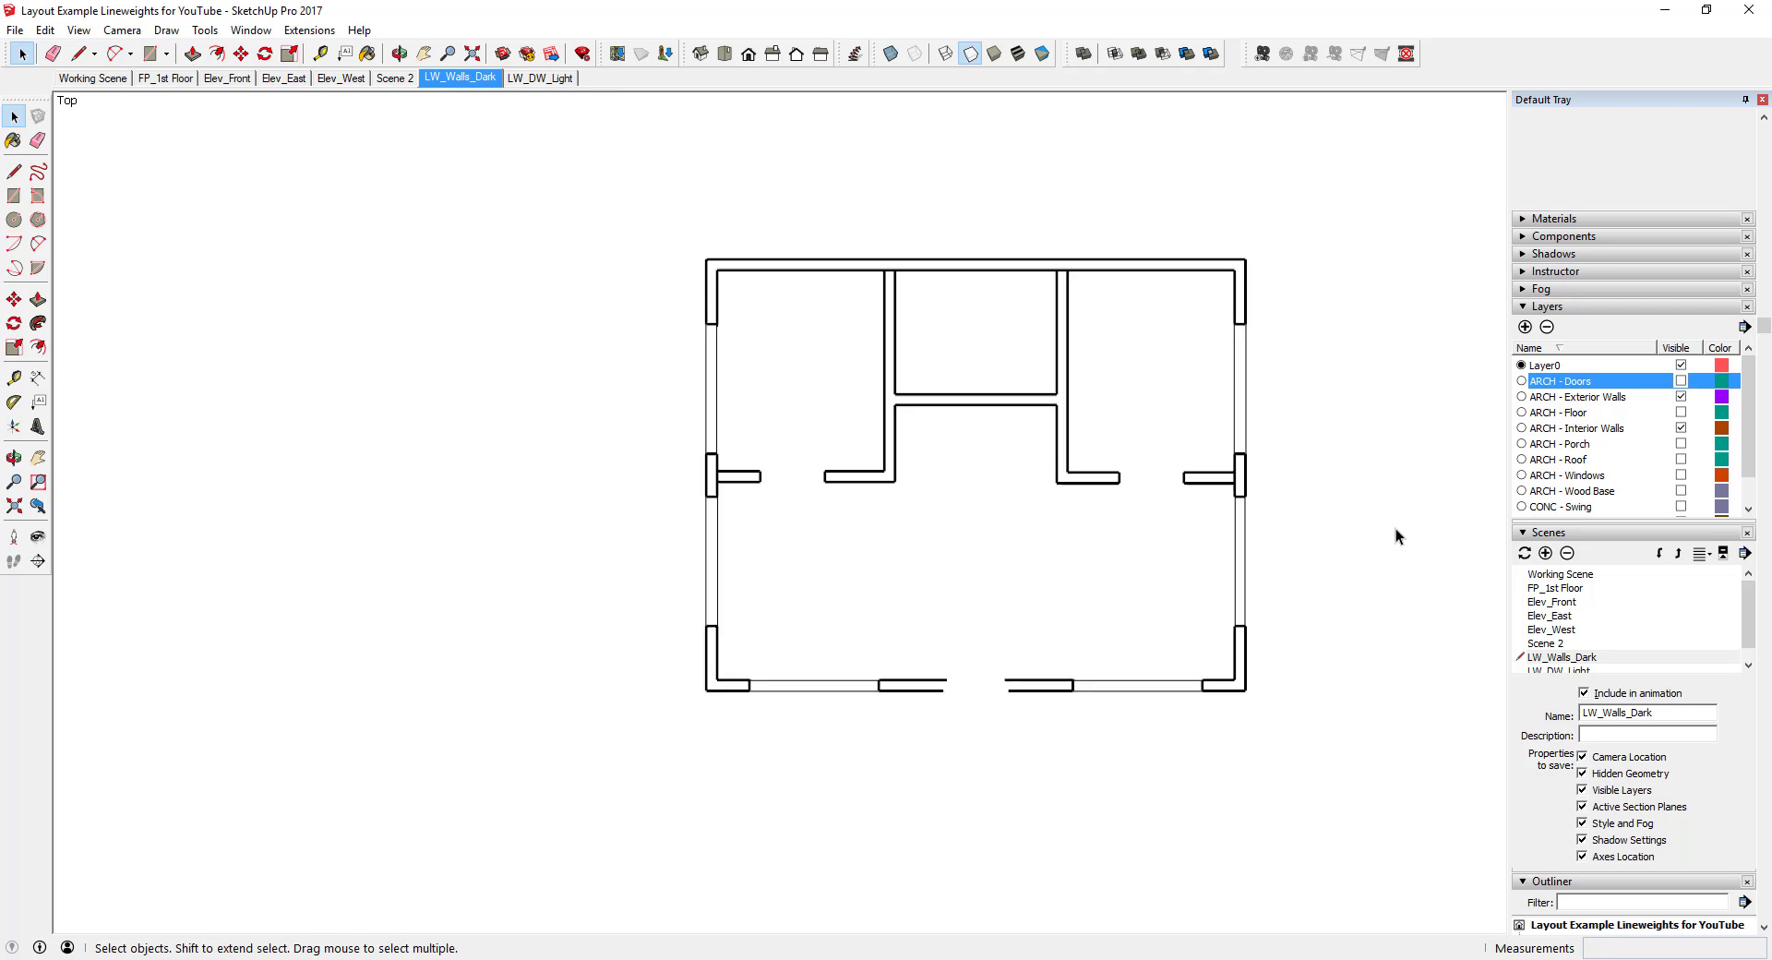
{"action": "left_click", "coordinate": [477, 79]}
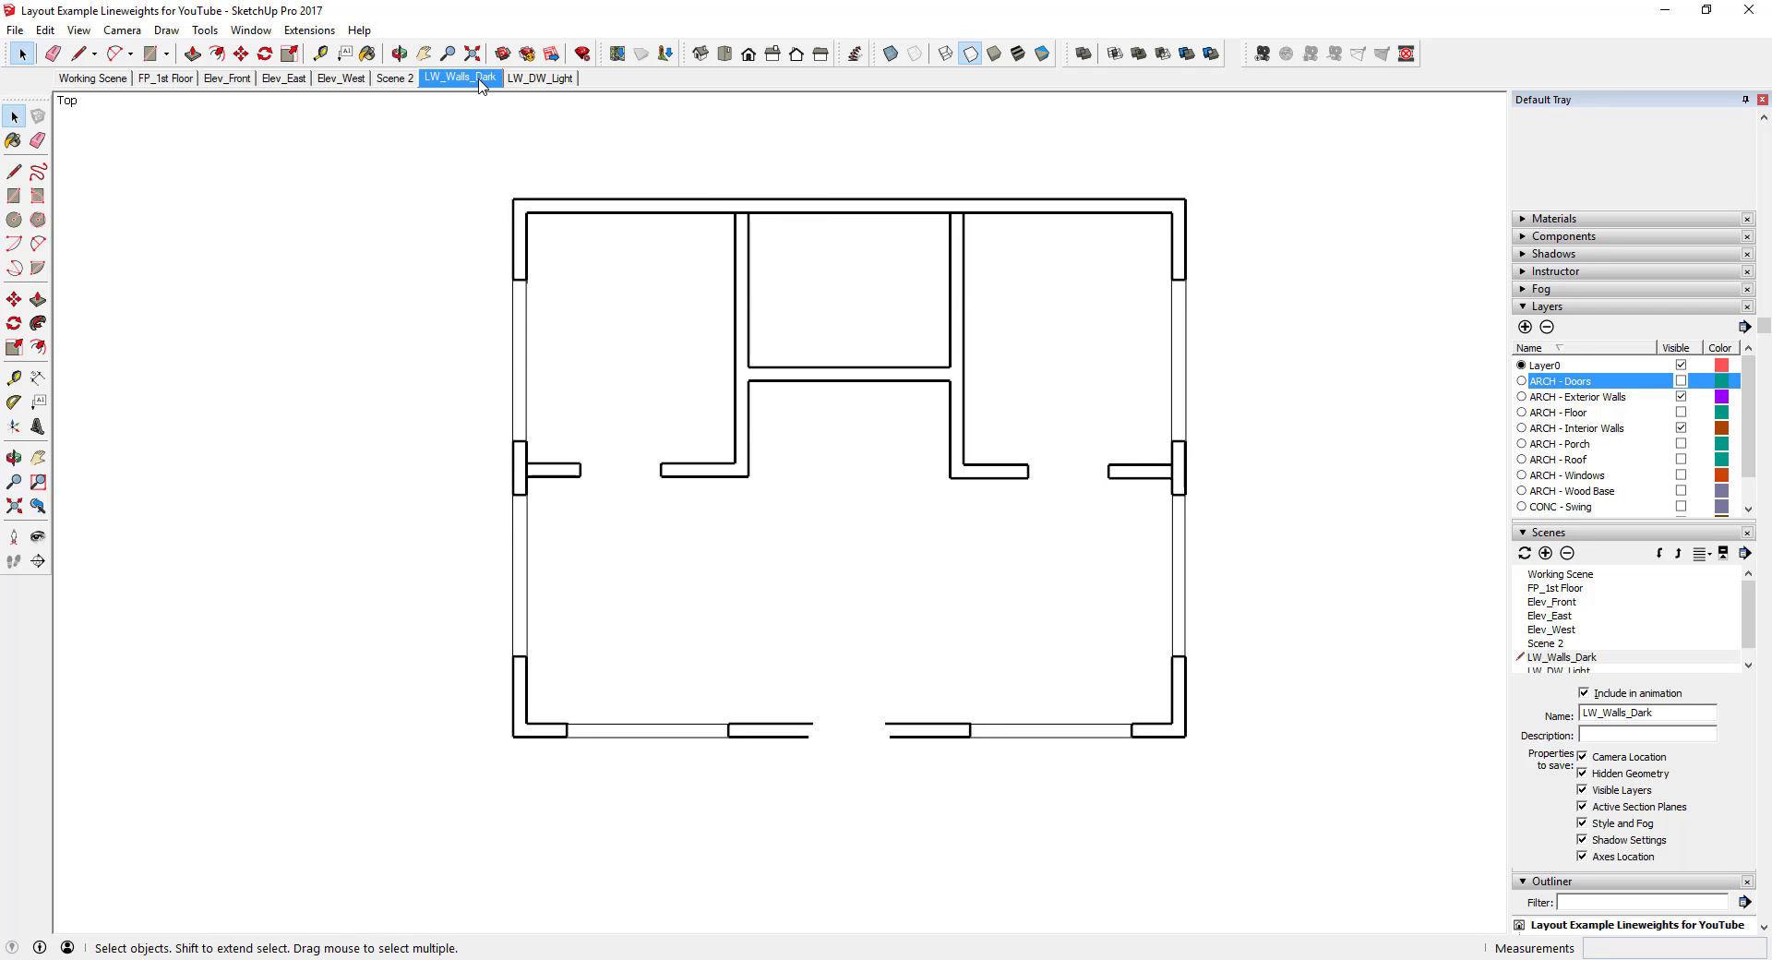
Apply the hidden line style with white background from the Default Styles collection to the walls plan
{"action": "scroll", "coordinate": [1579, 403], "scroll_direction": "down", "scroll_amount": 5}
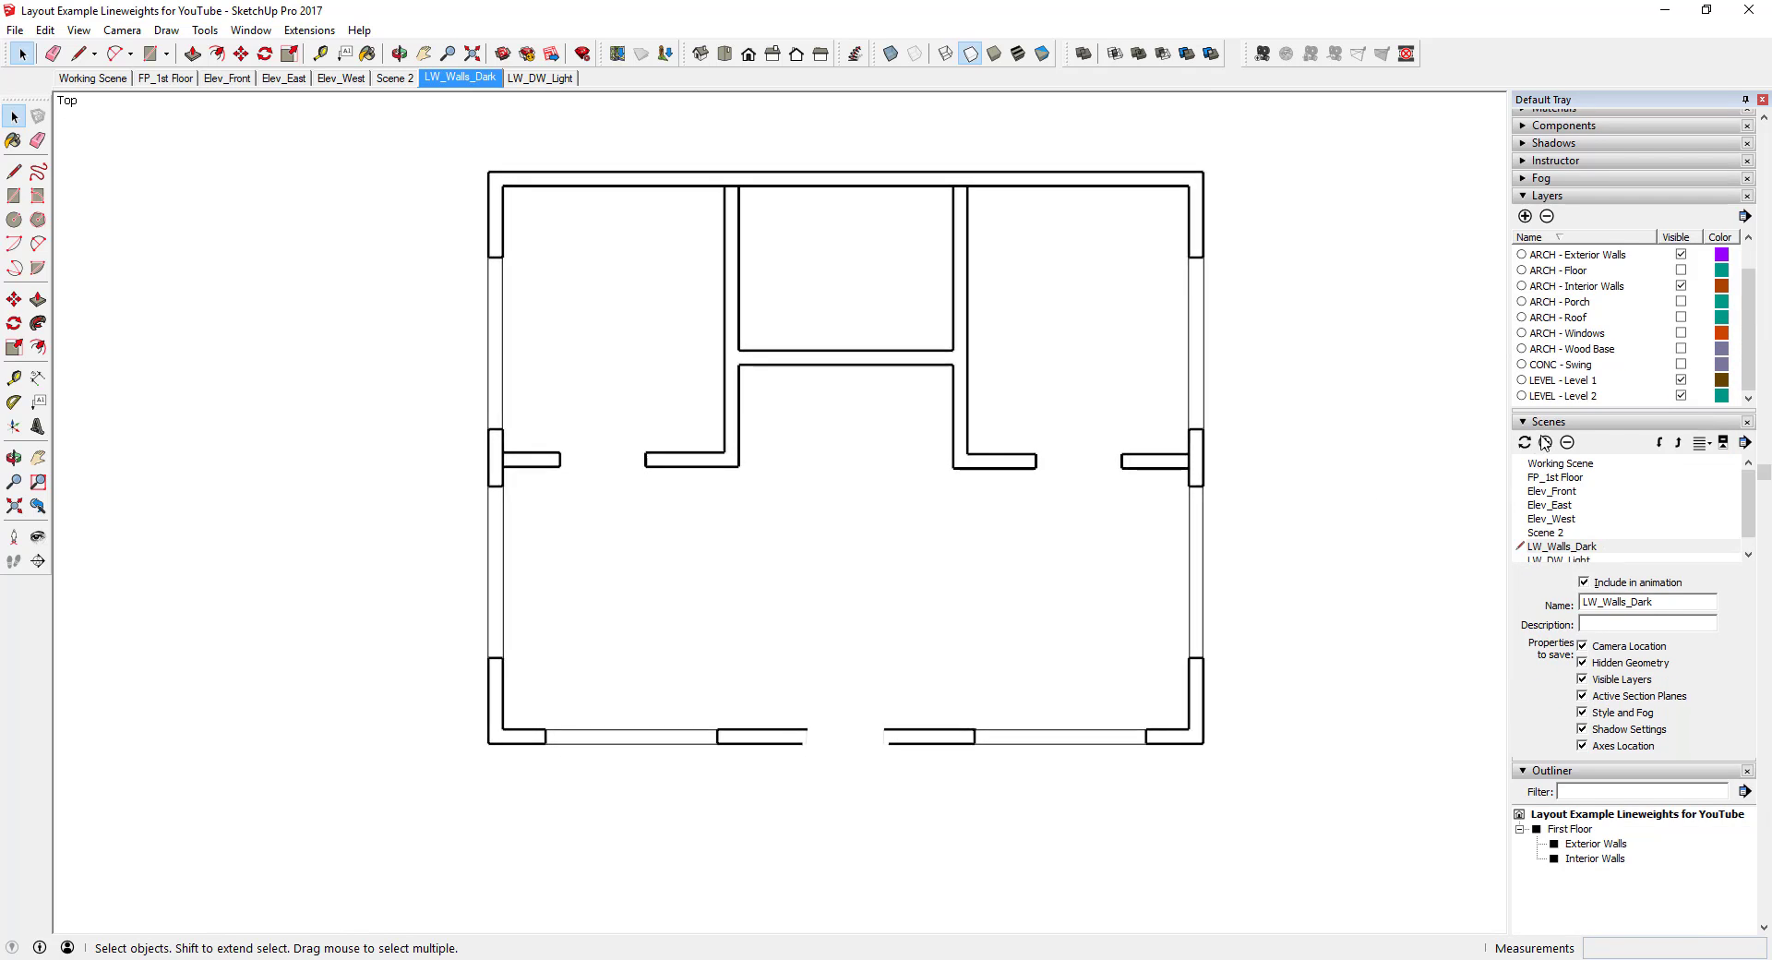
{"action": "scroll", "coordinate": [1584, 584], "scroll_direction": "up", "scroll_amount": 5}
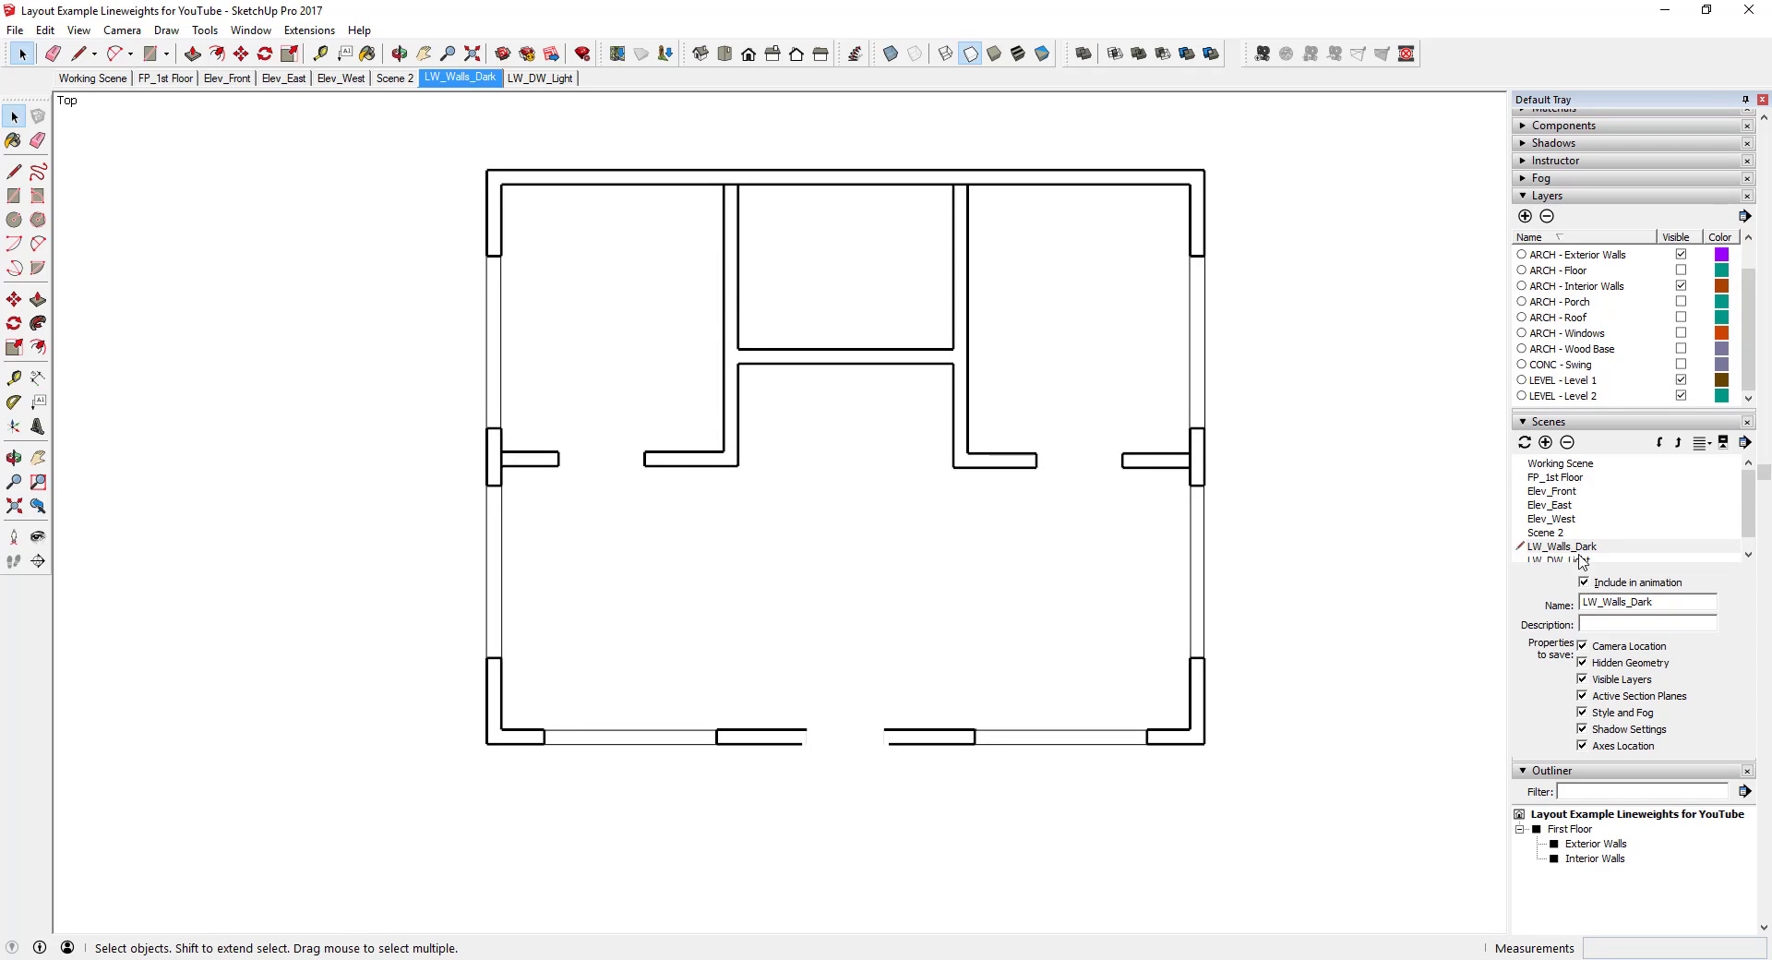
{"action": "left_click", "coordinate": [1528, 422]}
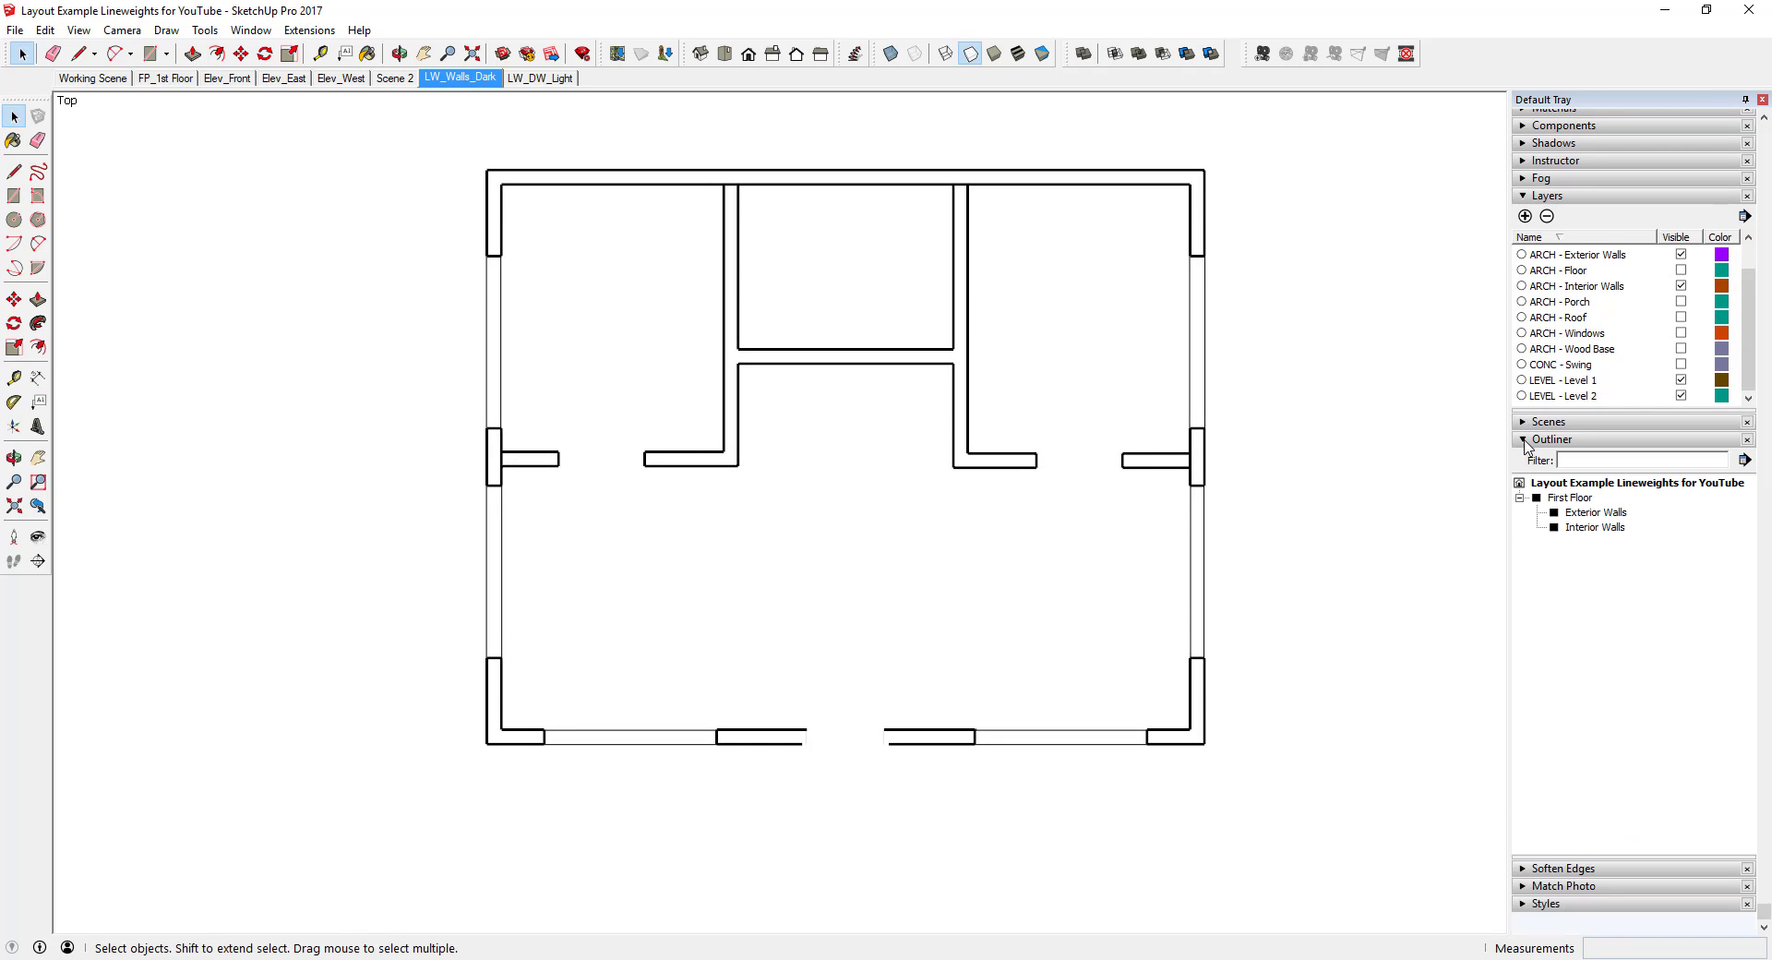
{"action": "left_click", "coordinate": [1532, 440]}
{"action": "left_click", "coordinate": [1523, 749]}
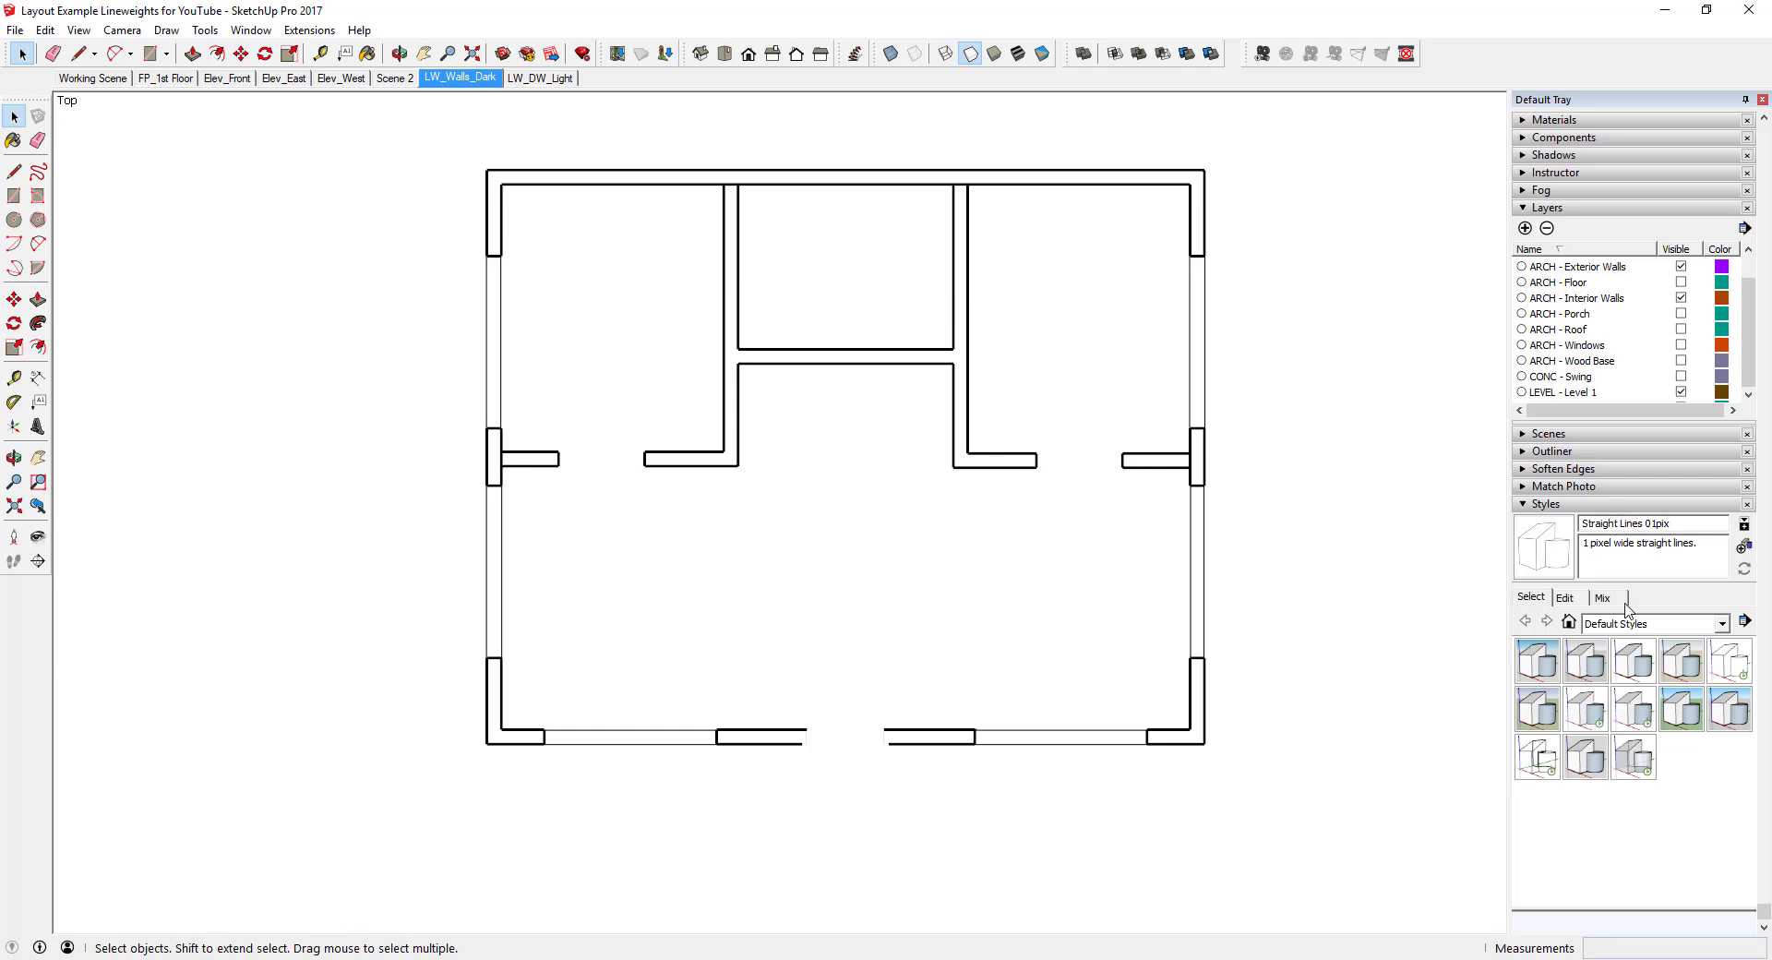
{"action": "left_click", "coordinate": [1732, 676]}
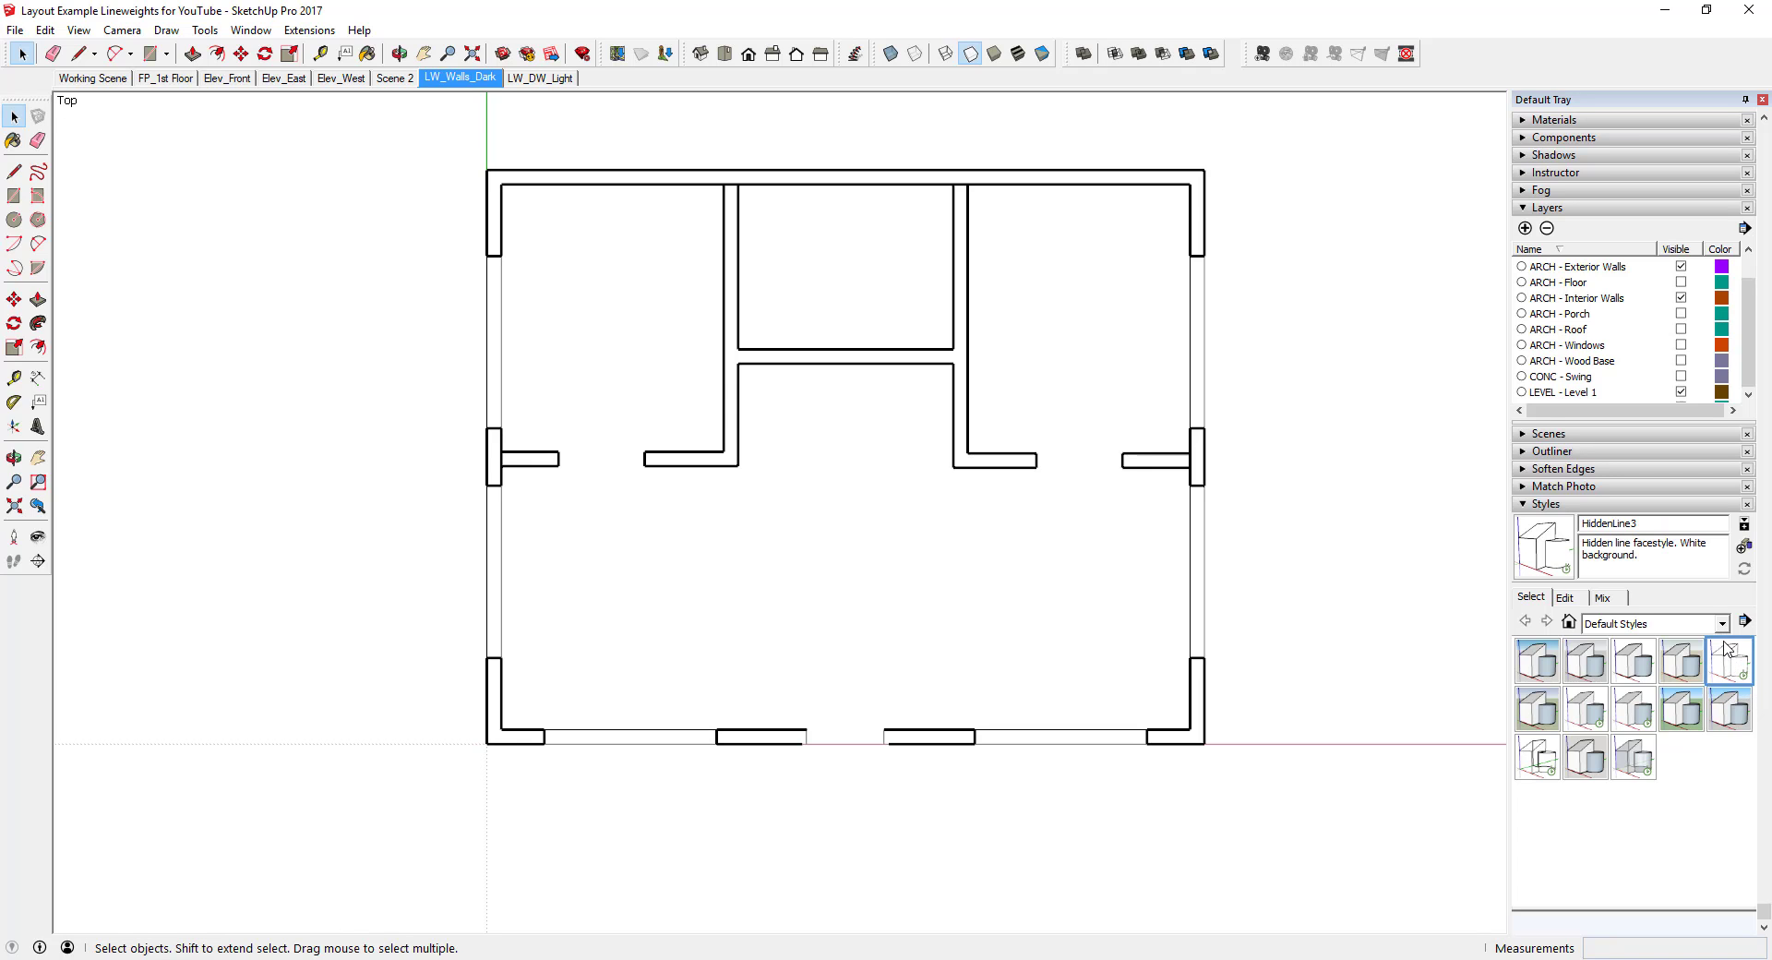
{"action": "left_click", "coordinate": [1723, 624]}
{"action": "left_click", "coordinate": [1664, 703]}
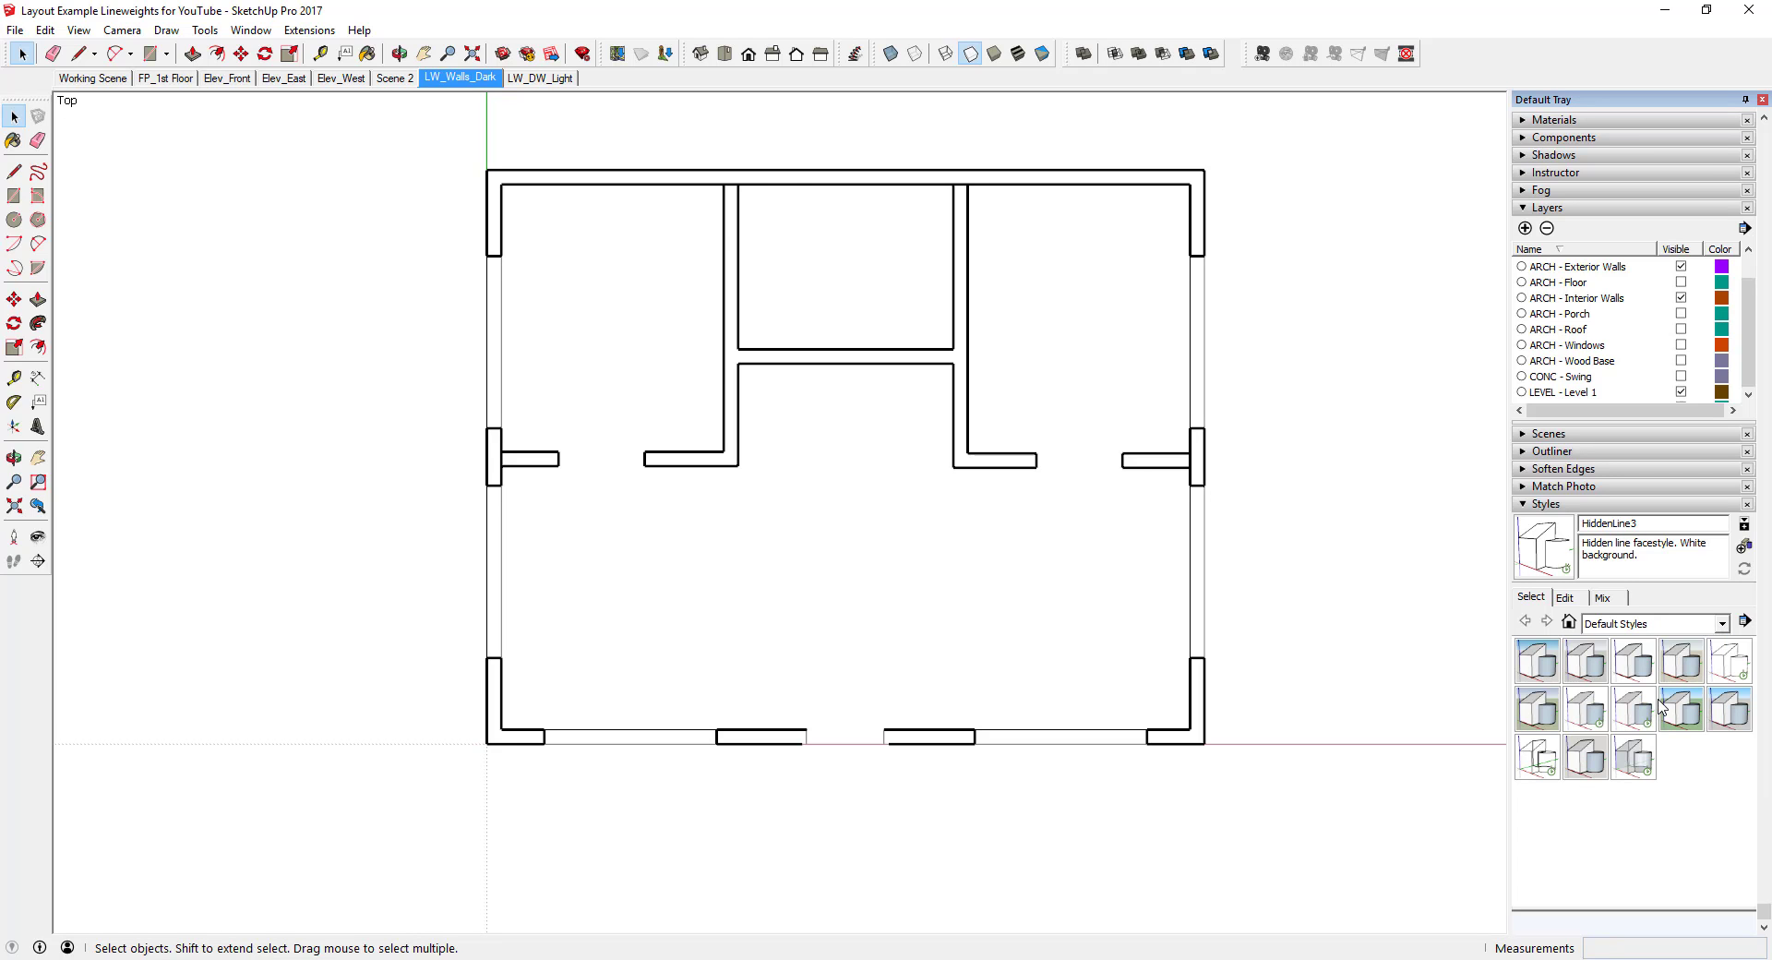
{"action": "left_click", "coordinate": [1726, 664]}
Open the hidden line style's modeling settings and toggle the model axes off and back on
{"action": "left_click", "coordinate": [1573, 604]}
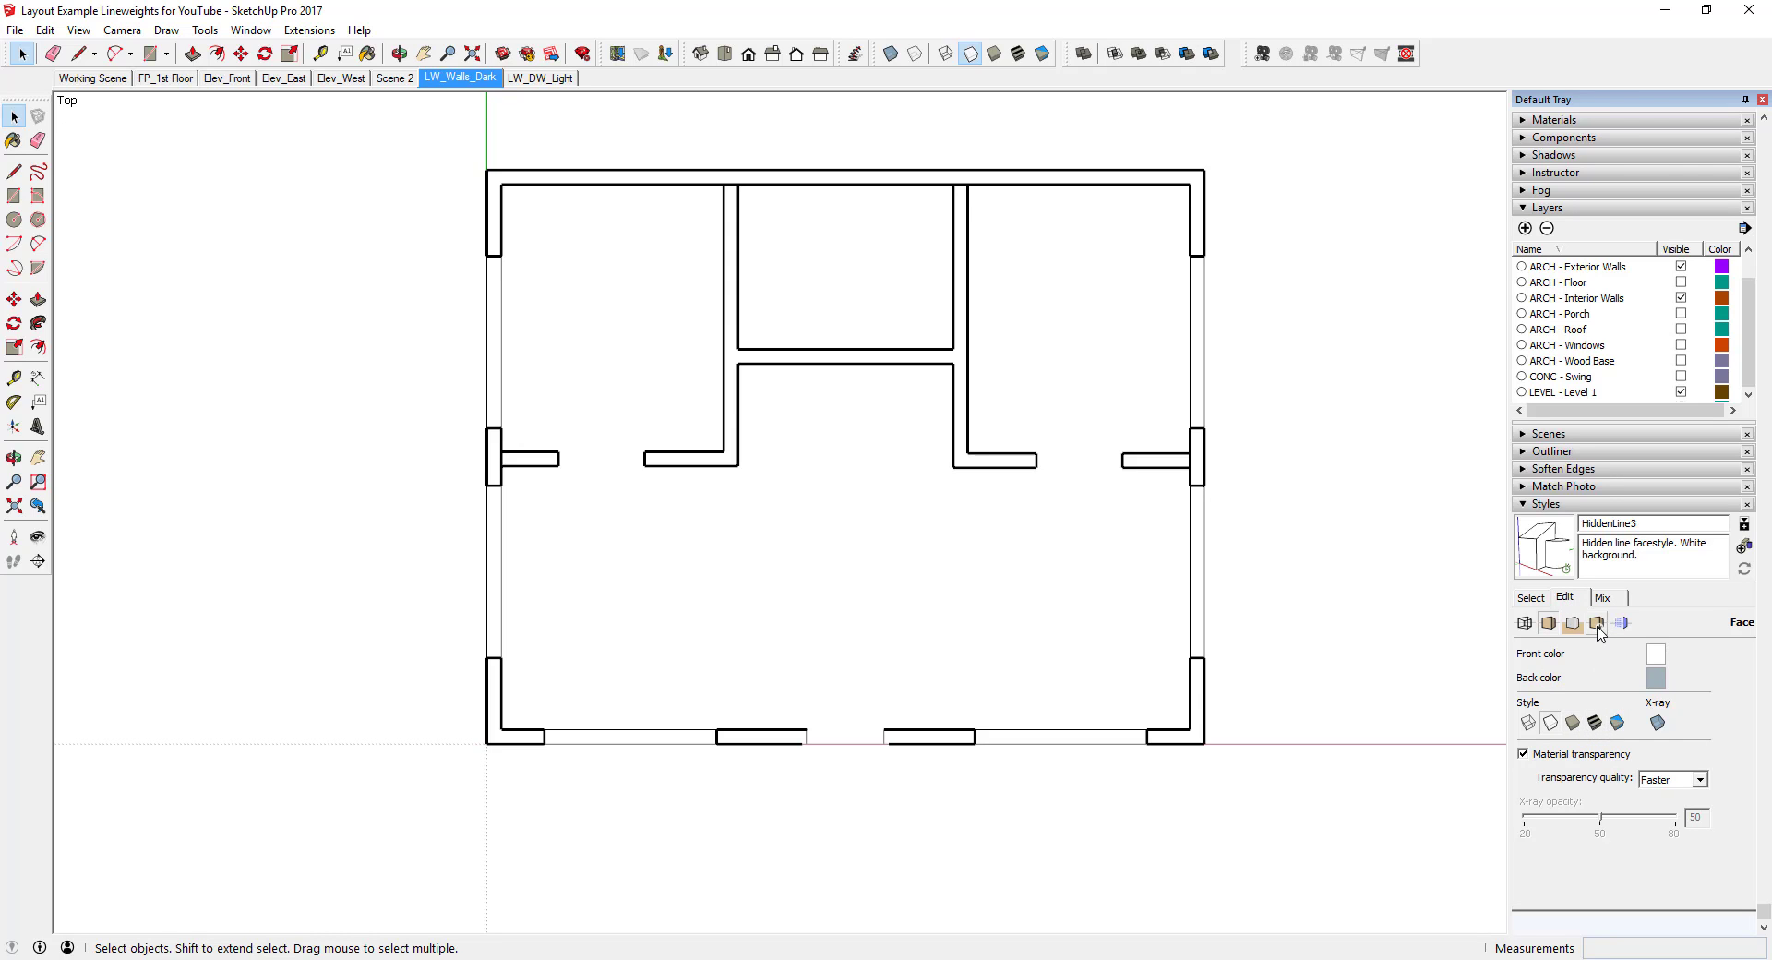
{"action": "left_click", "coordinate": [1597, 623]}
{"action": "left_click", "coordinate": [1624, 625]}
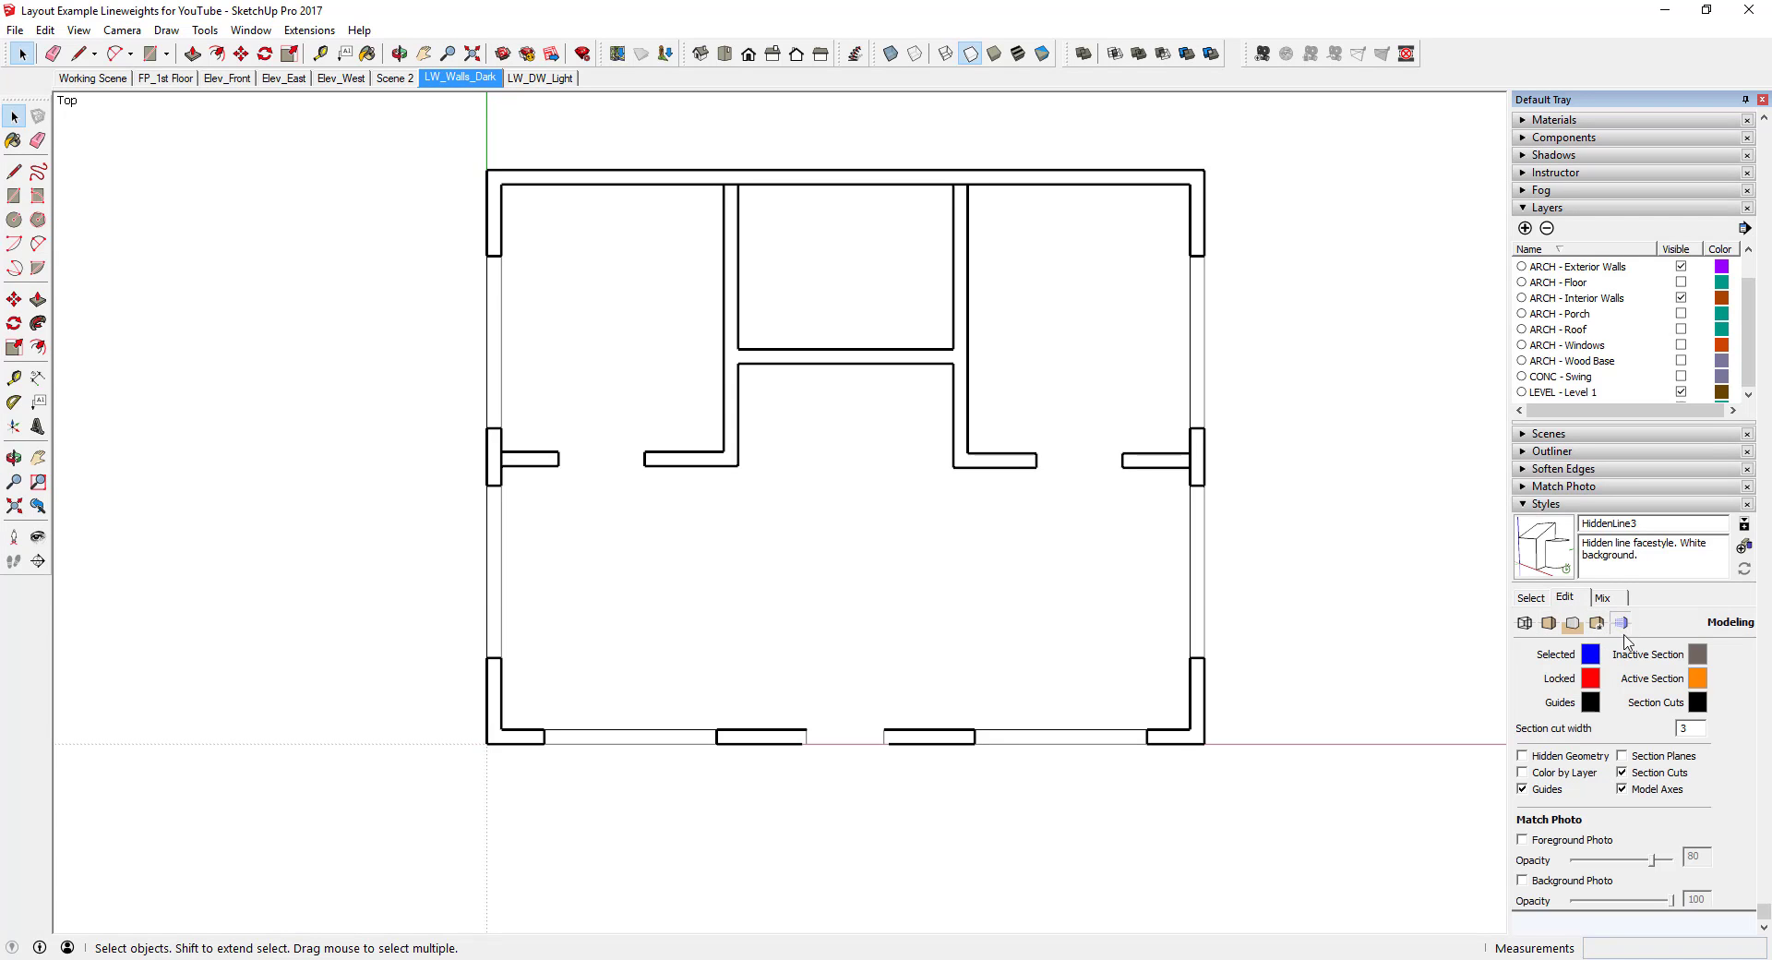
{"action": "left_click", "coordinate": [1653, 791]}
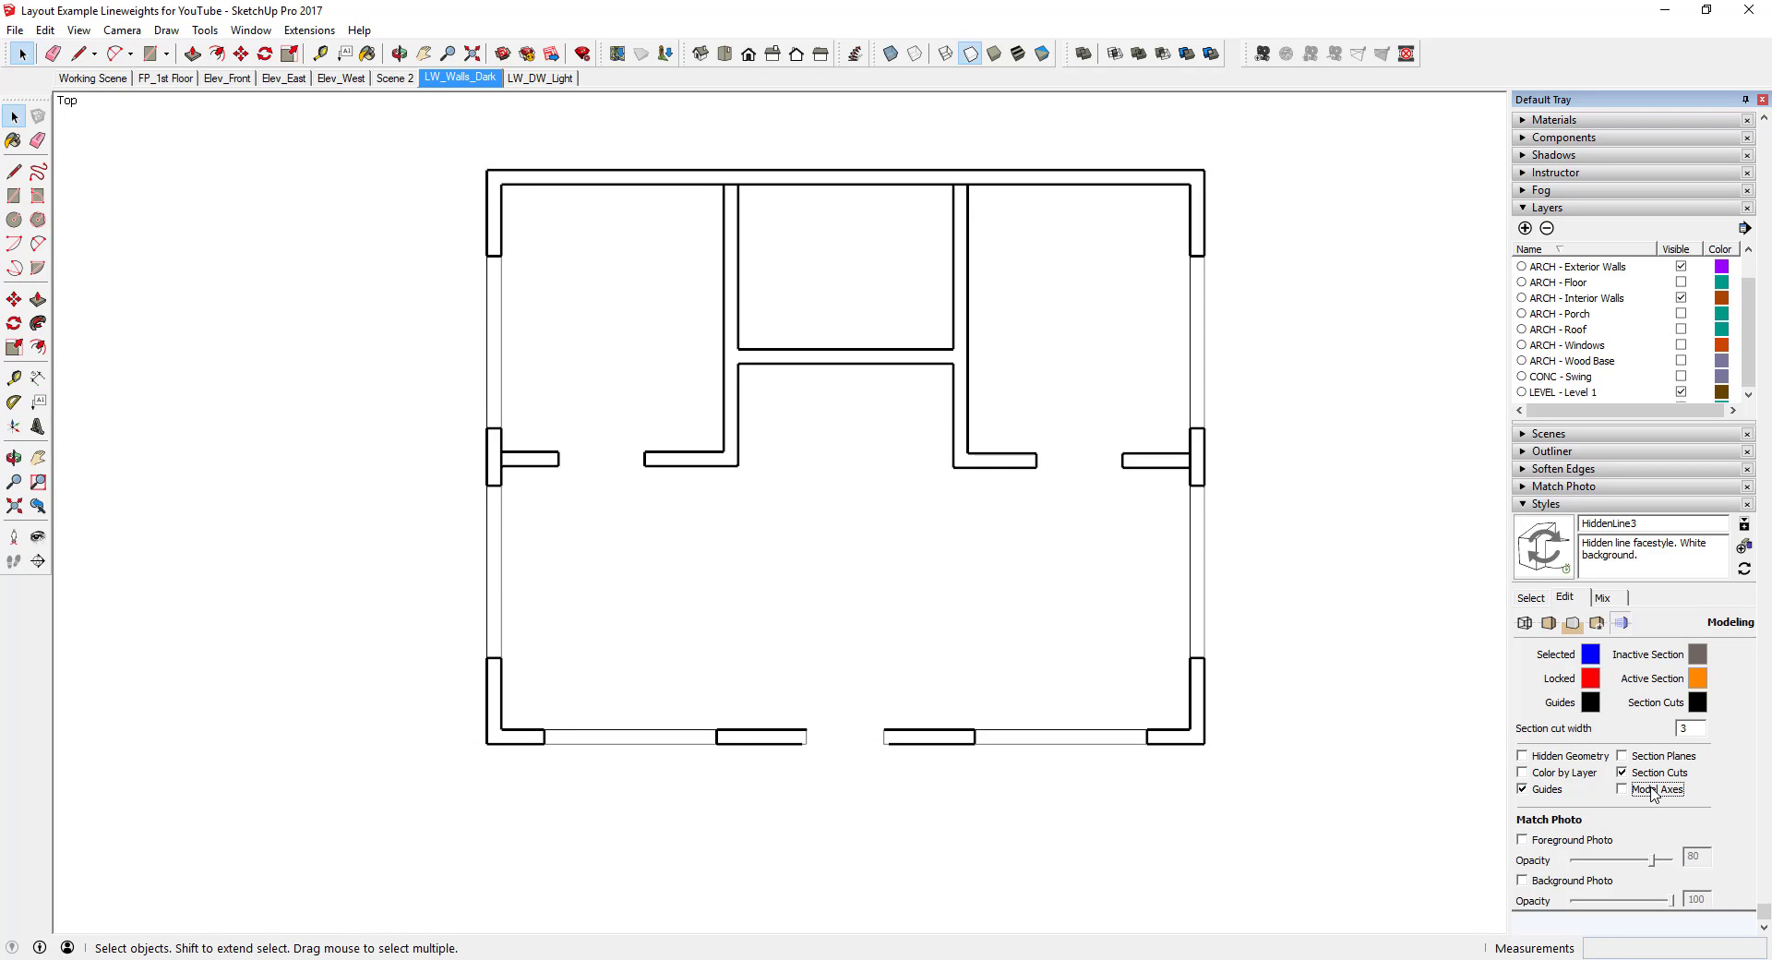
{"action": "left_click", "coordinate": [1653, 791]}
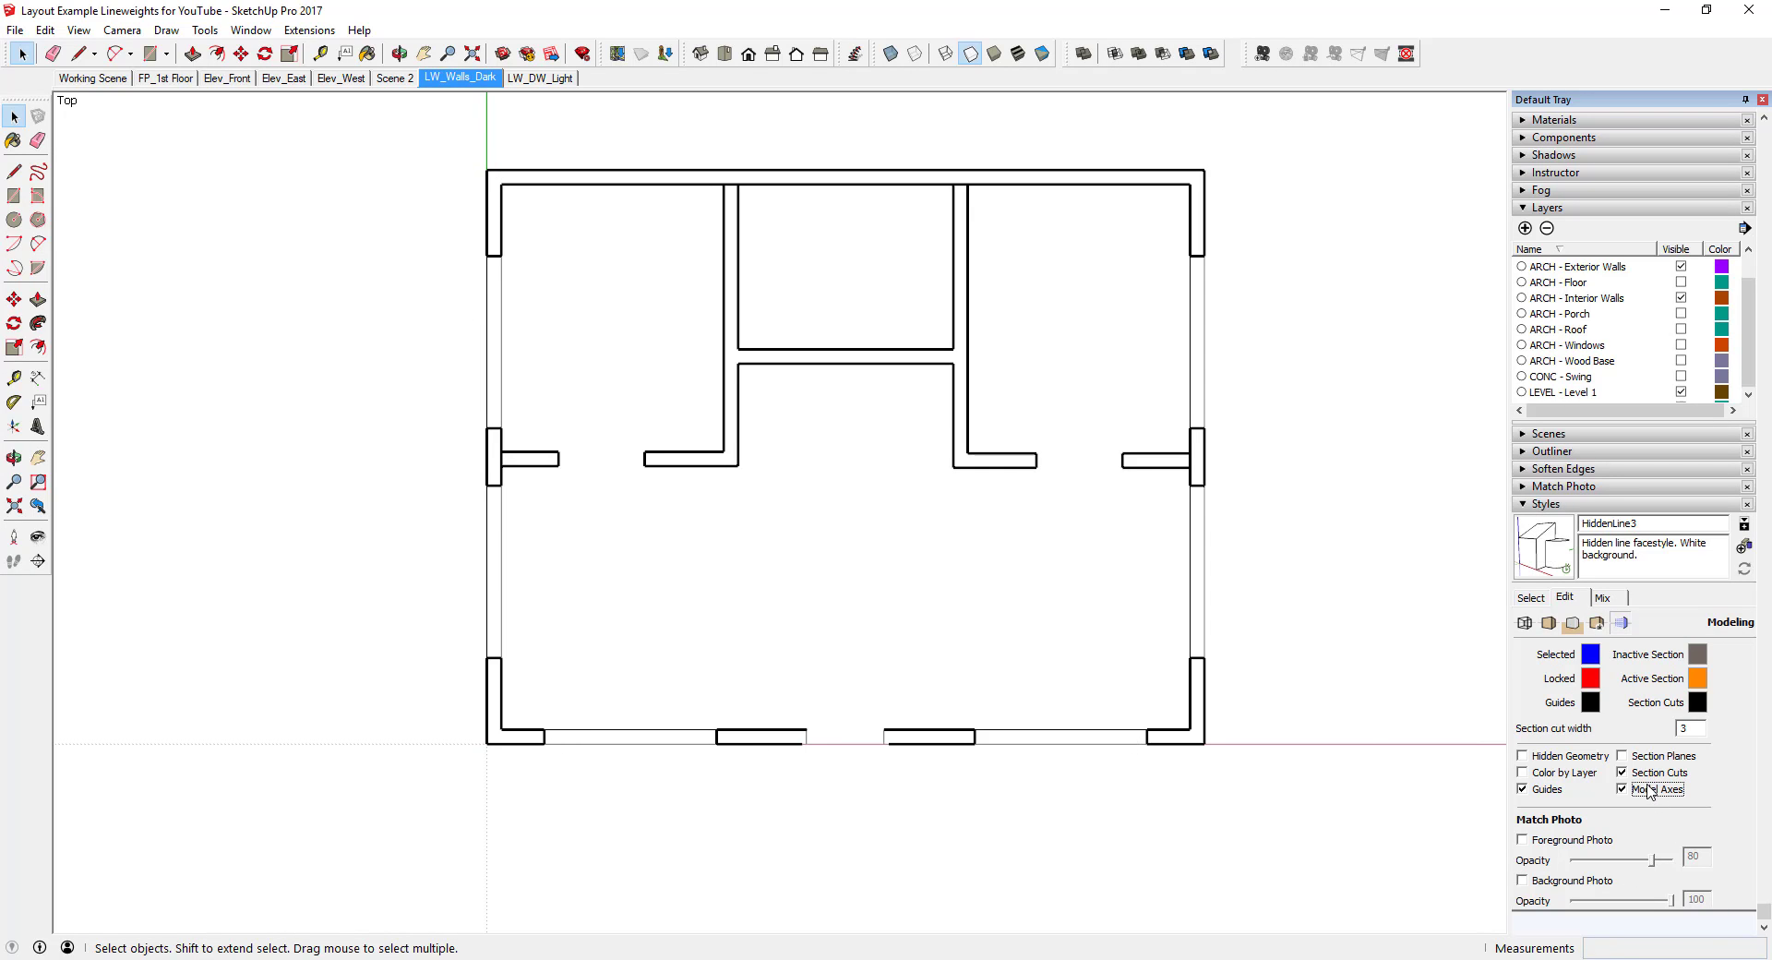
Turn off the model axes in the hidden line style and save the updated style under the name JG_LineWeight3
{"action": "left_click", "coordinate": [1570, 600]}
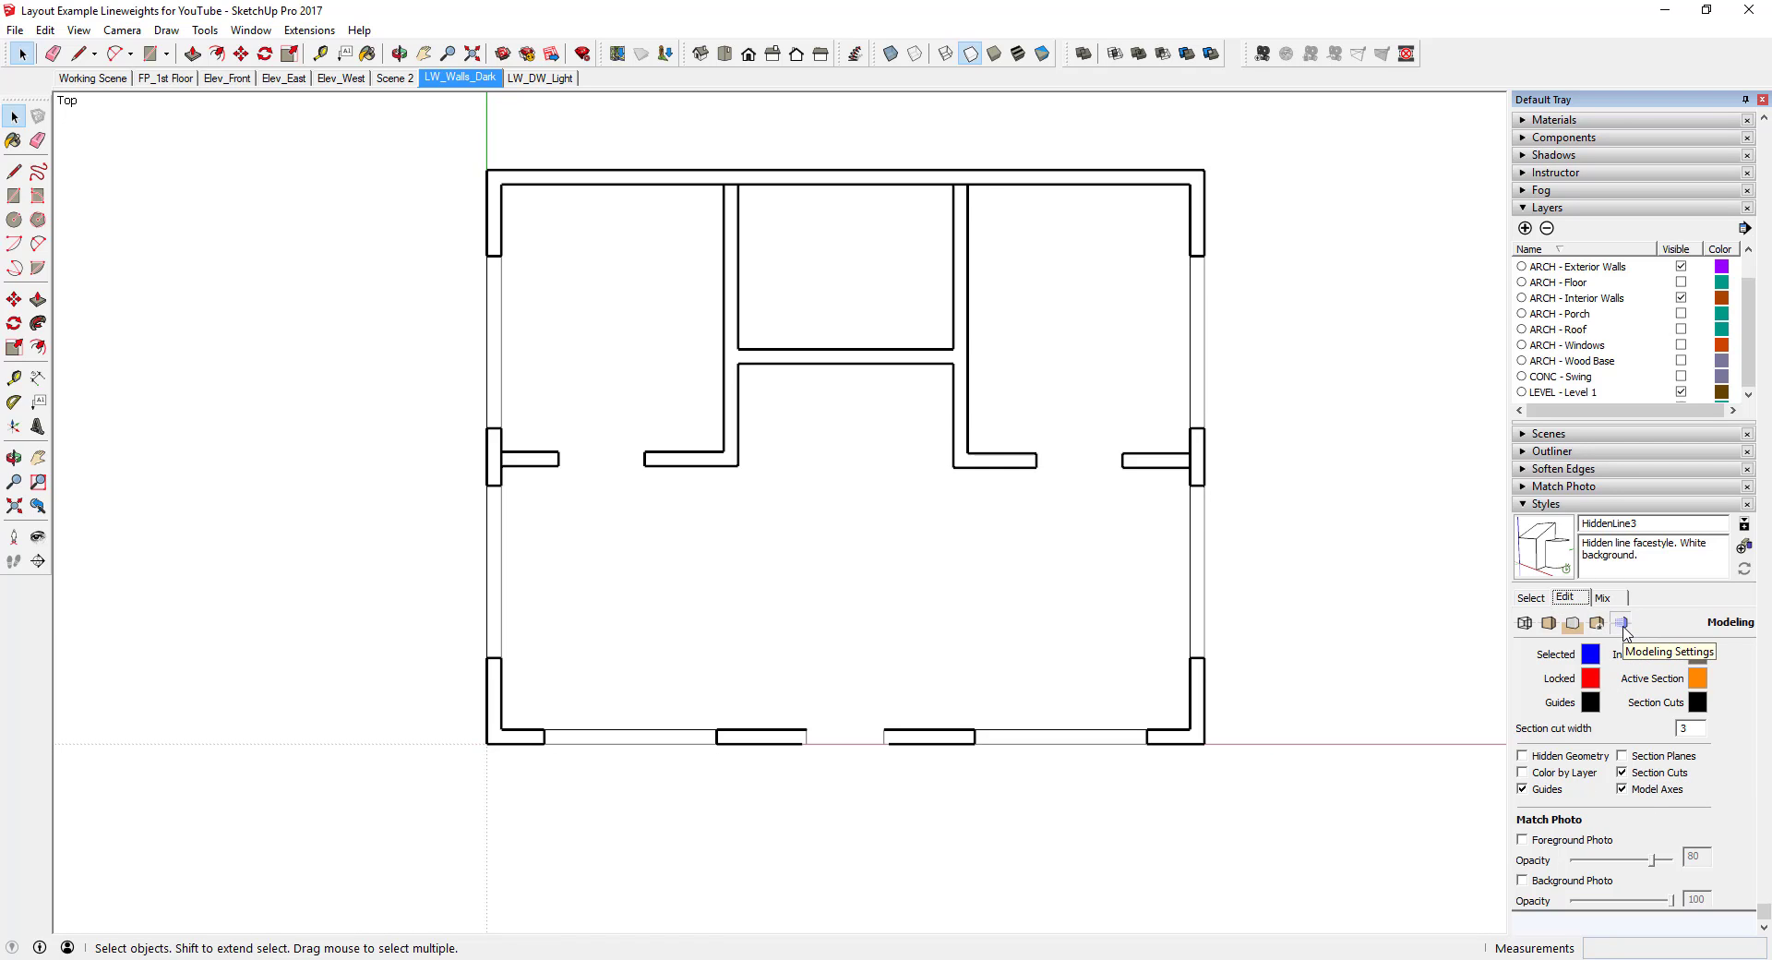
{"action": "left_click", "coordinate": [1652, 790]}
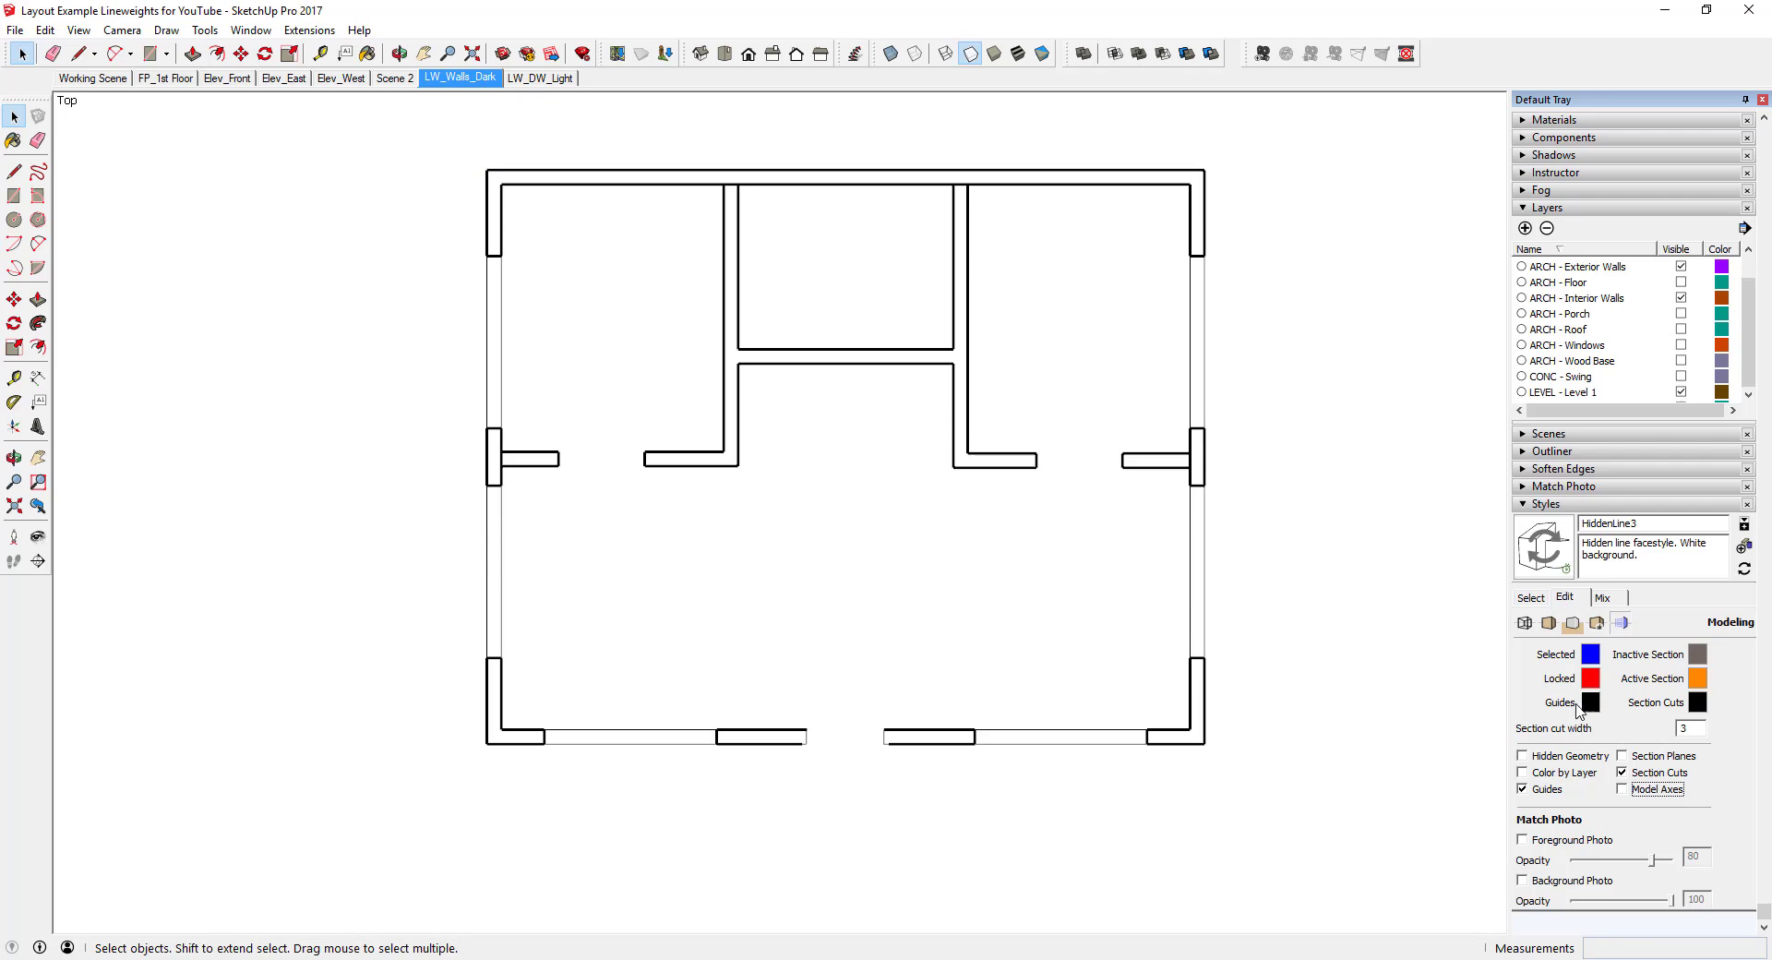
{"action": "left_click", "coordinate": [1550, 562]}
{"action": "double_click", "coordinate": [1666, 526]}
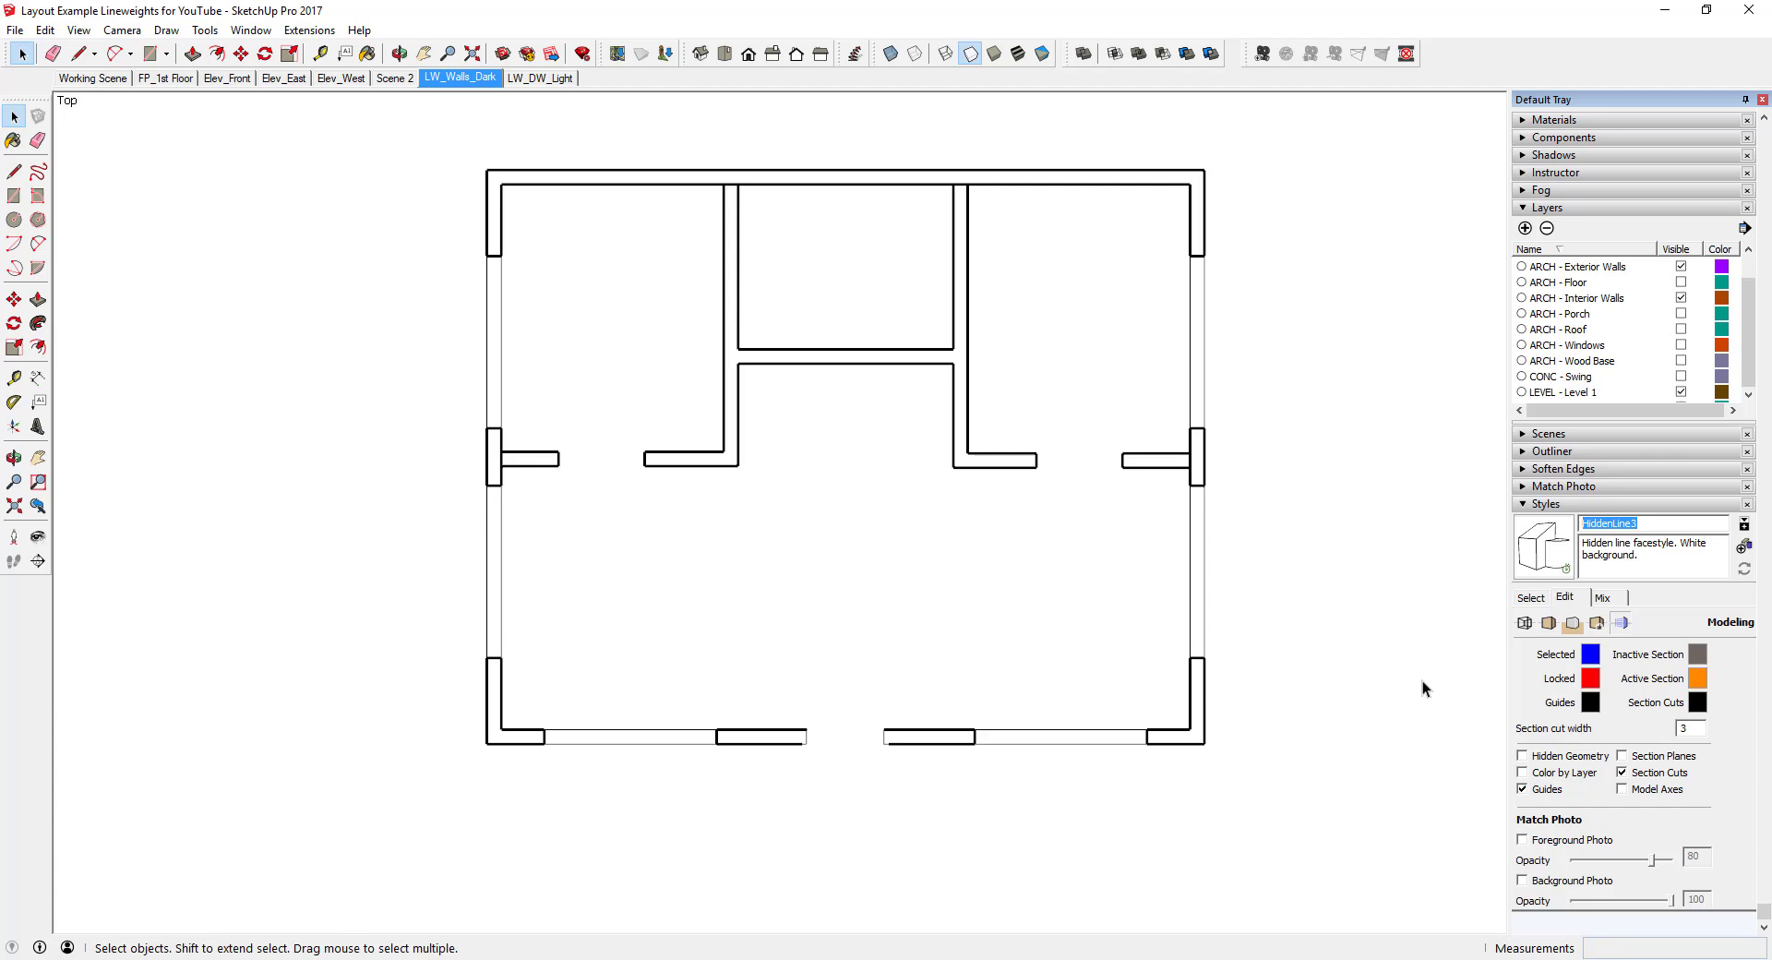
{"action": "type", "text": "LineWeight3JU_"}
{"action": "left_click", "coordinate": [1538, 563]}
Try the Straight Lines collection's 2 to 7 pixel wide styles one after another on the walls plan
{"action": "left_click", "coordinate": [1530, 598]}
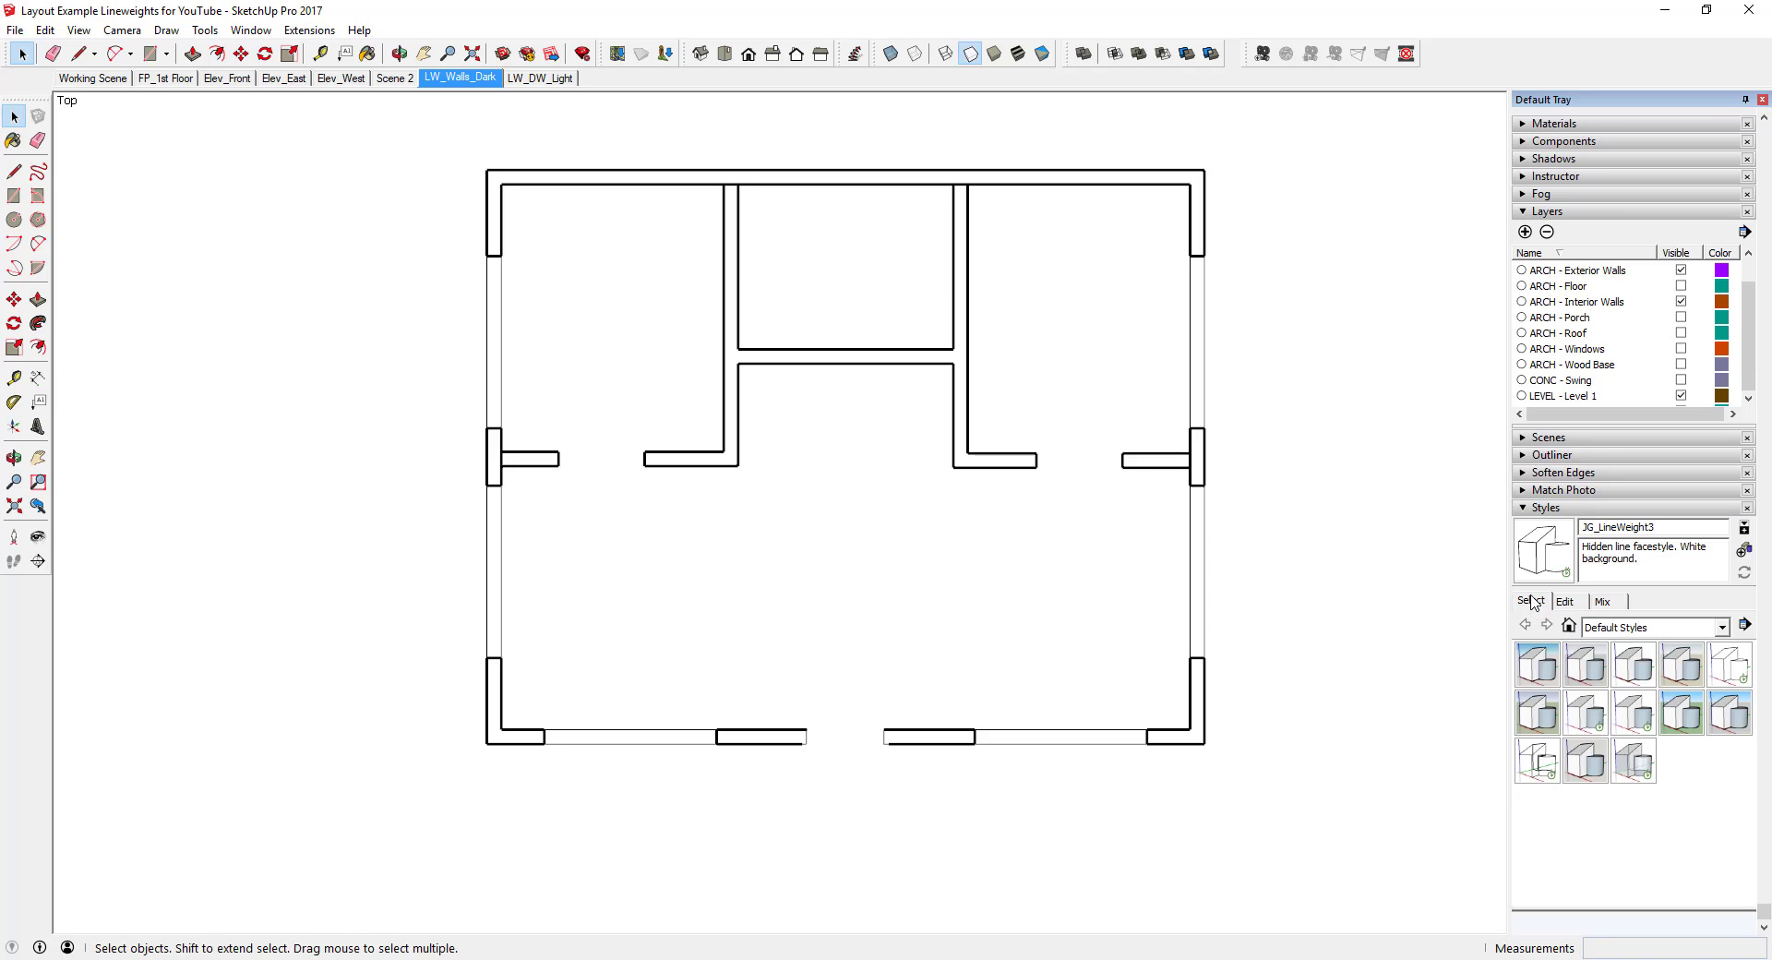
{"action": "left_click", "coordinate": [1640, 628]}
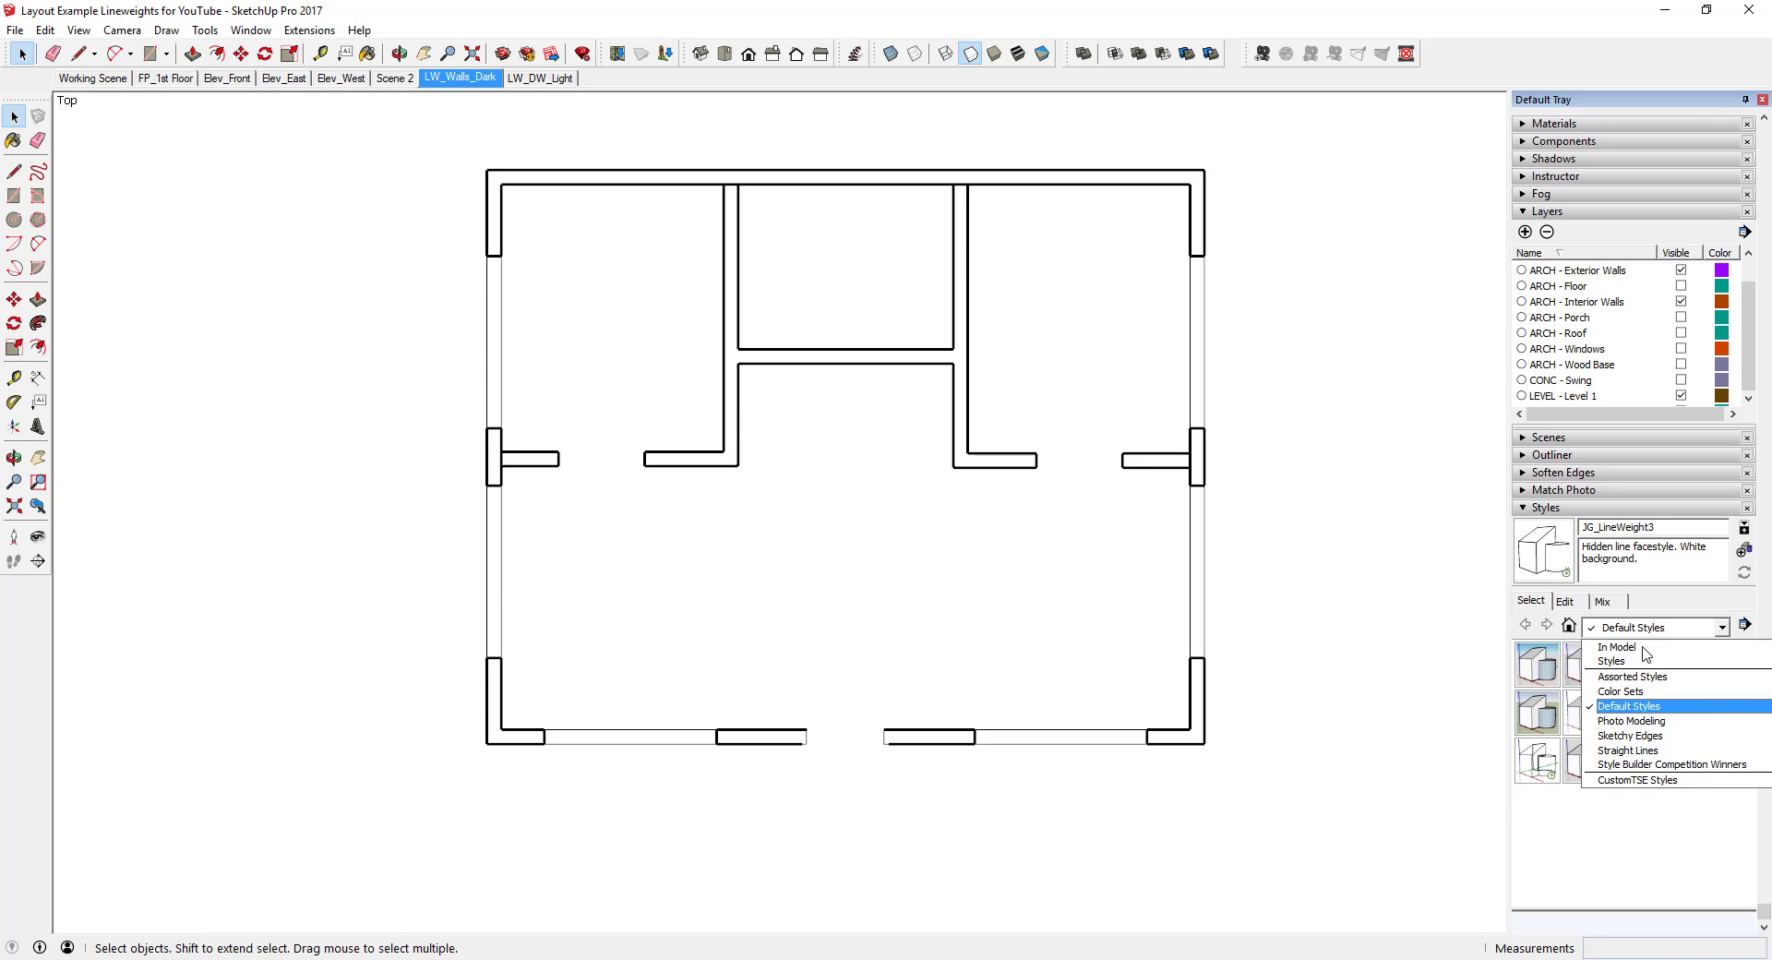
{"action": "left_click", "coordinate": [1647, 750]}
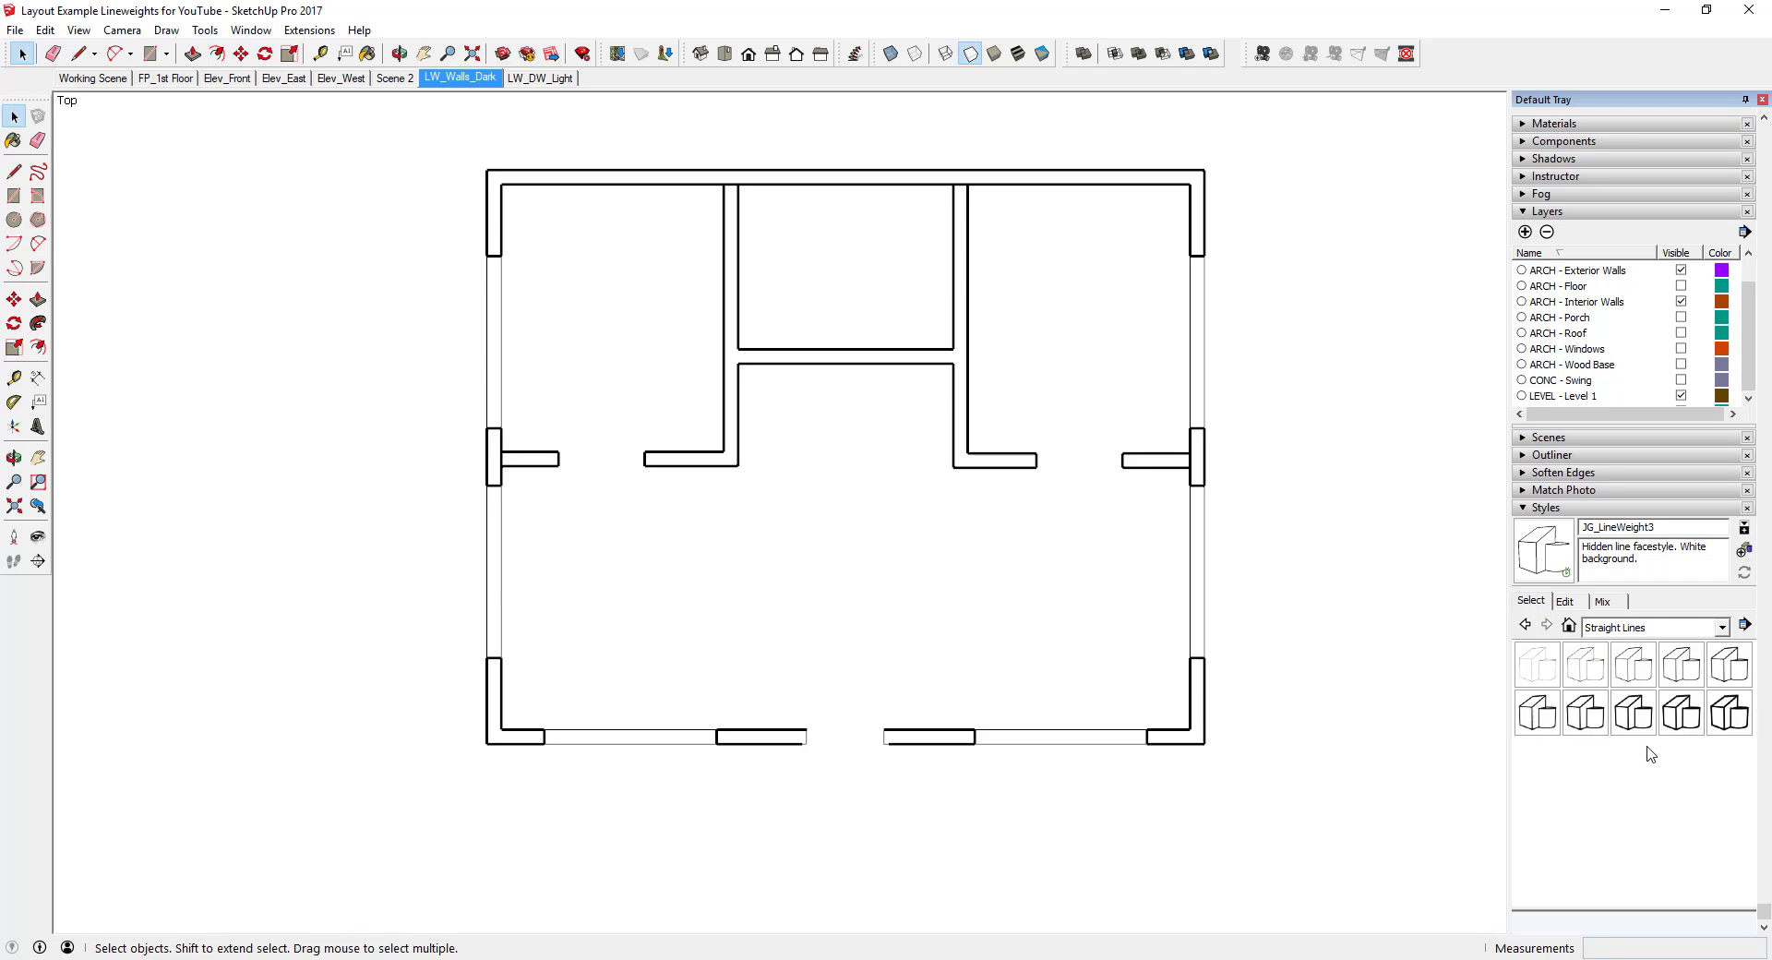
{"action": "left_click", "coordinate": [1596, 672]}
{"action": "left_click", "coordinate": [1638, 673]}
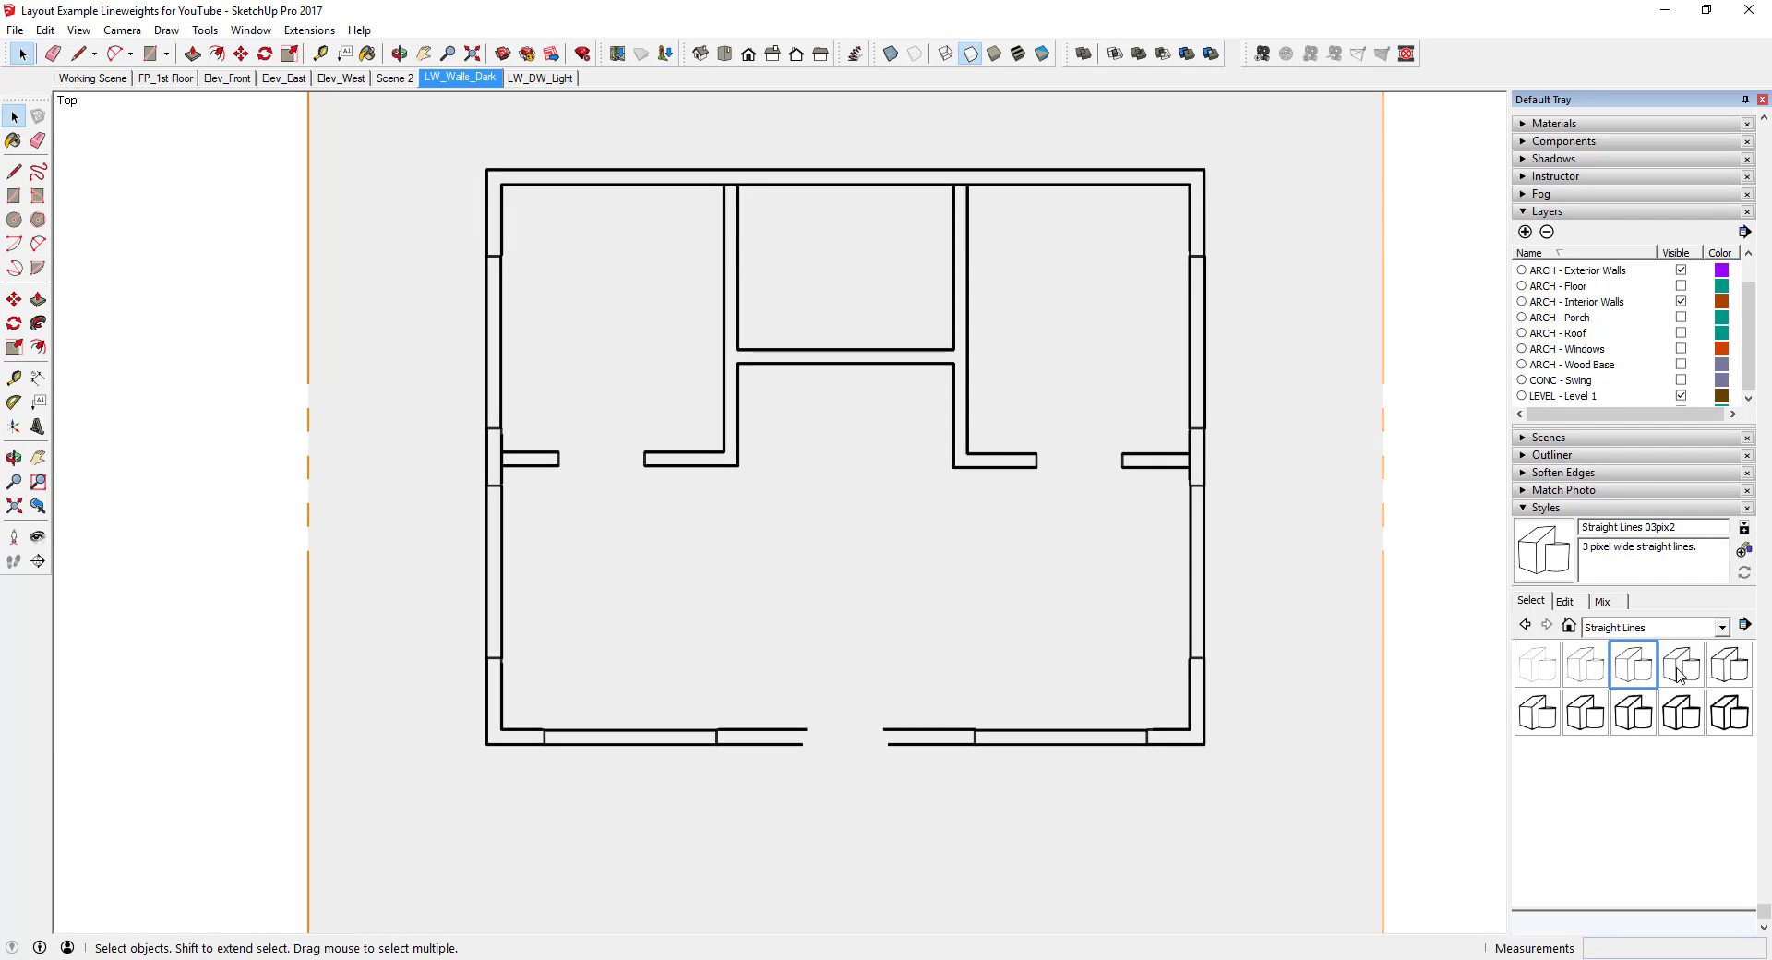
{"action": "left_click", "coordinate": [1689, 674]}
{"action": "left_click", "coordinate": [1722, 674]}
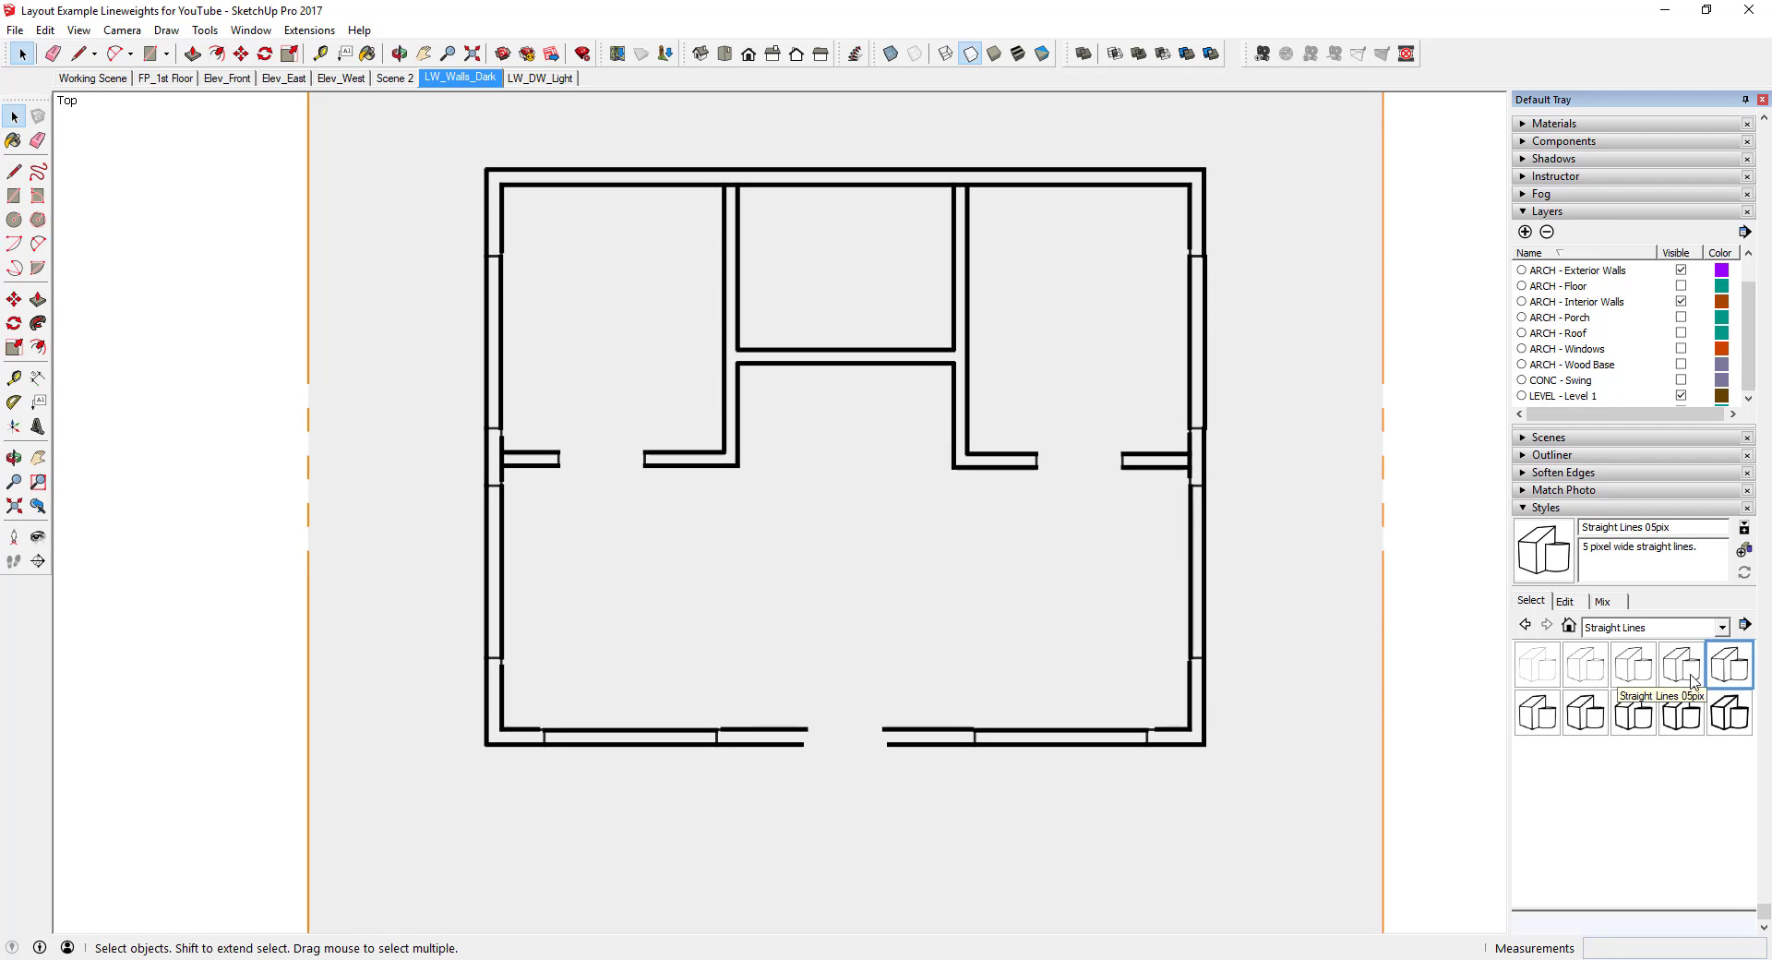
{"action": "left_click", "coordinate": [1538, 713]}
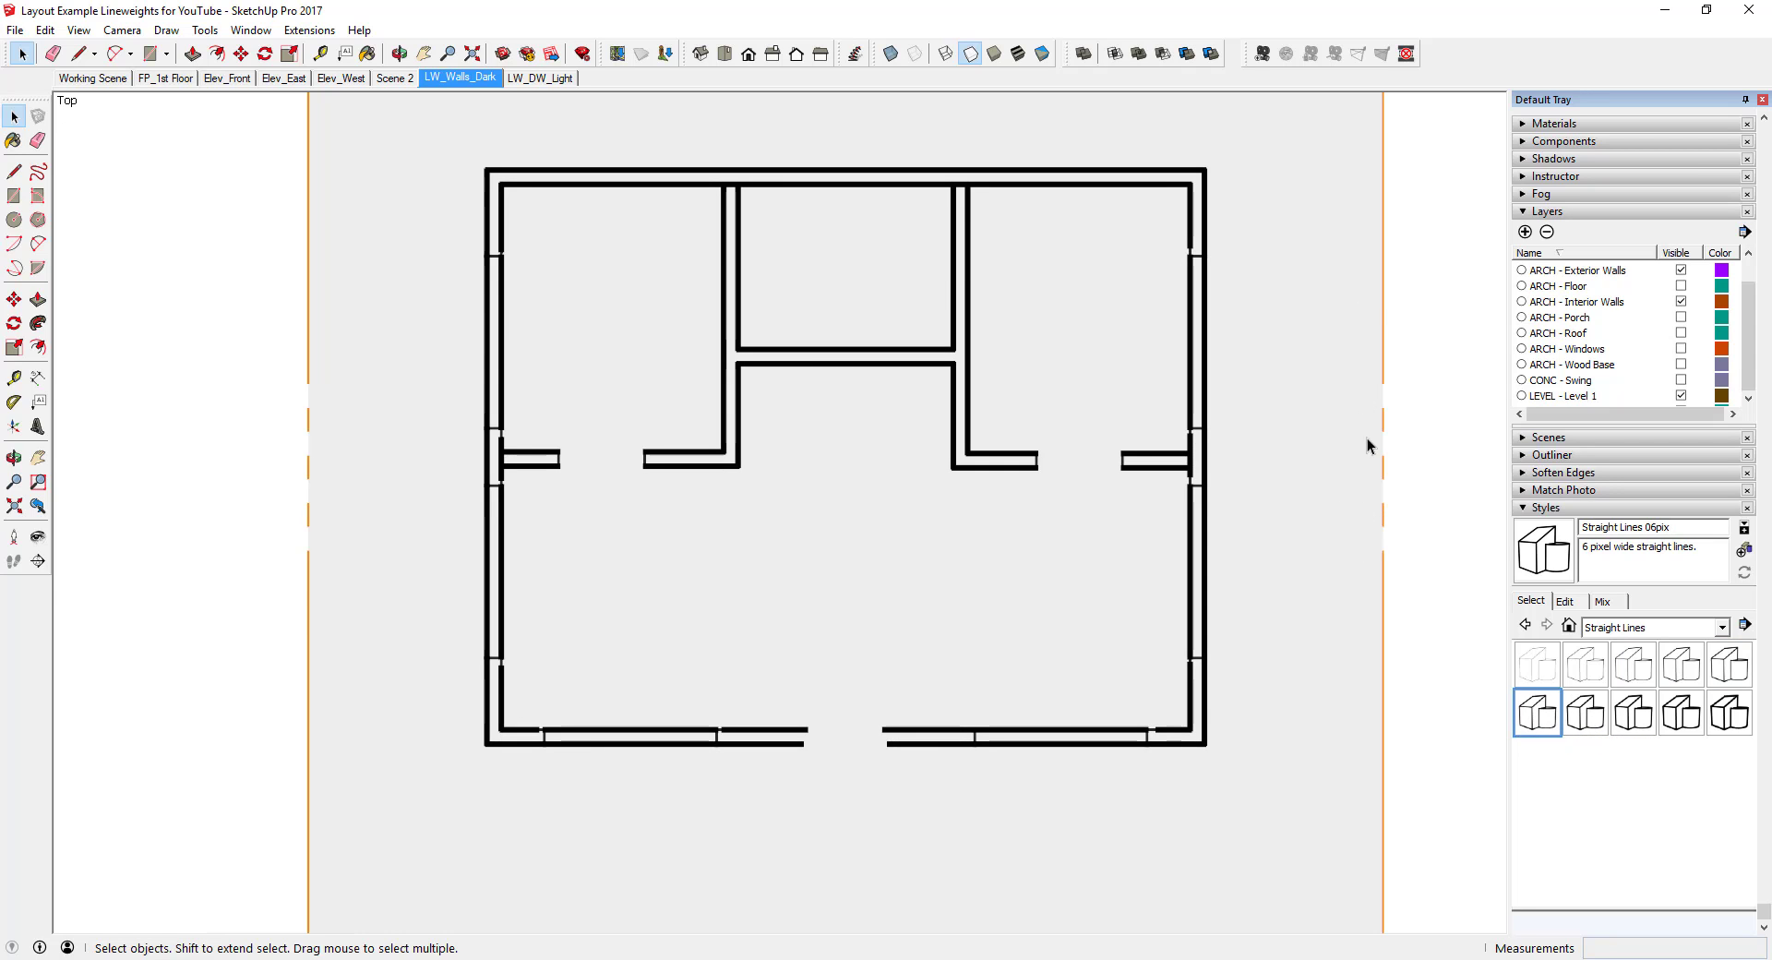
{"action": "left_click", "coordinate": [1585, 712]}
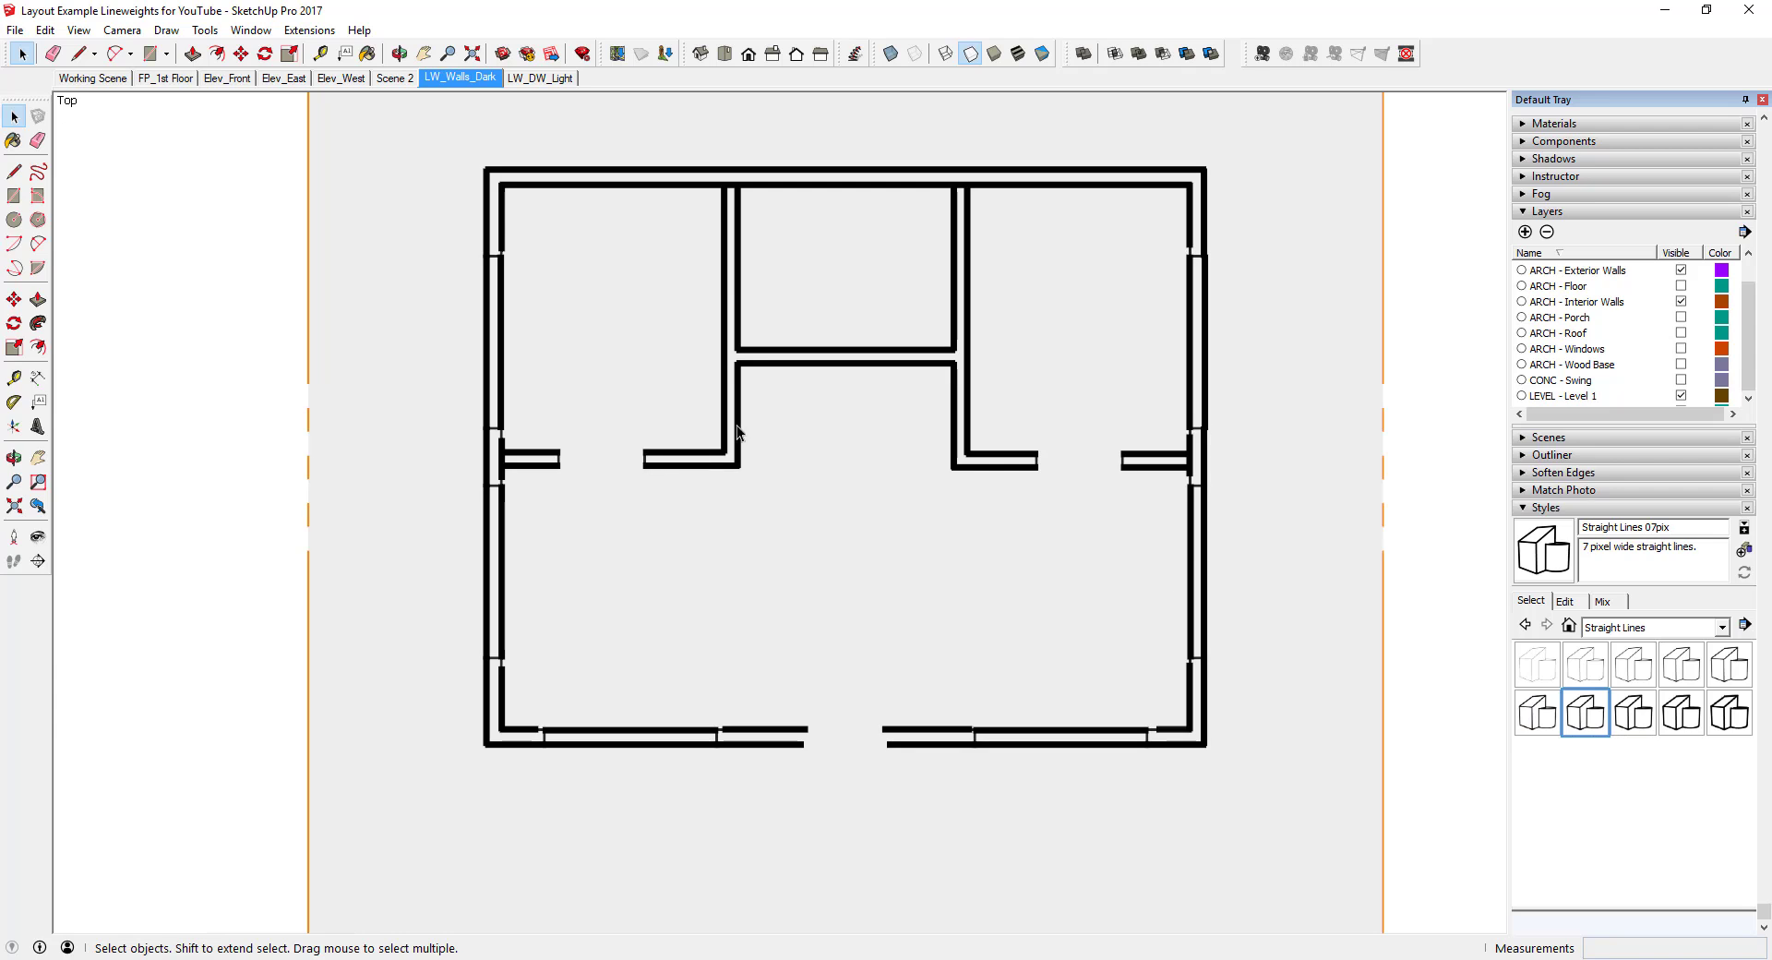
Compare the thinner 1, 2, 3 and 4 pixel Straight Lines styles on the walls plan
{"action": "left_click", "coordinate": [1634, 664]}
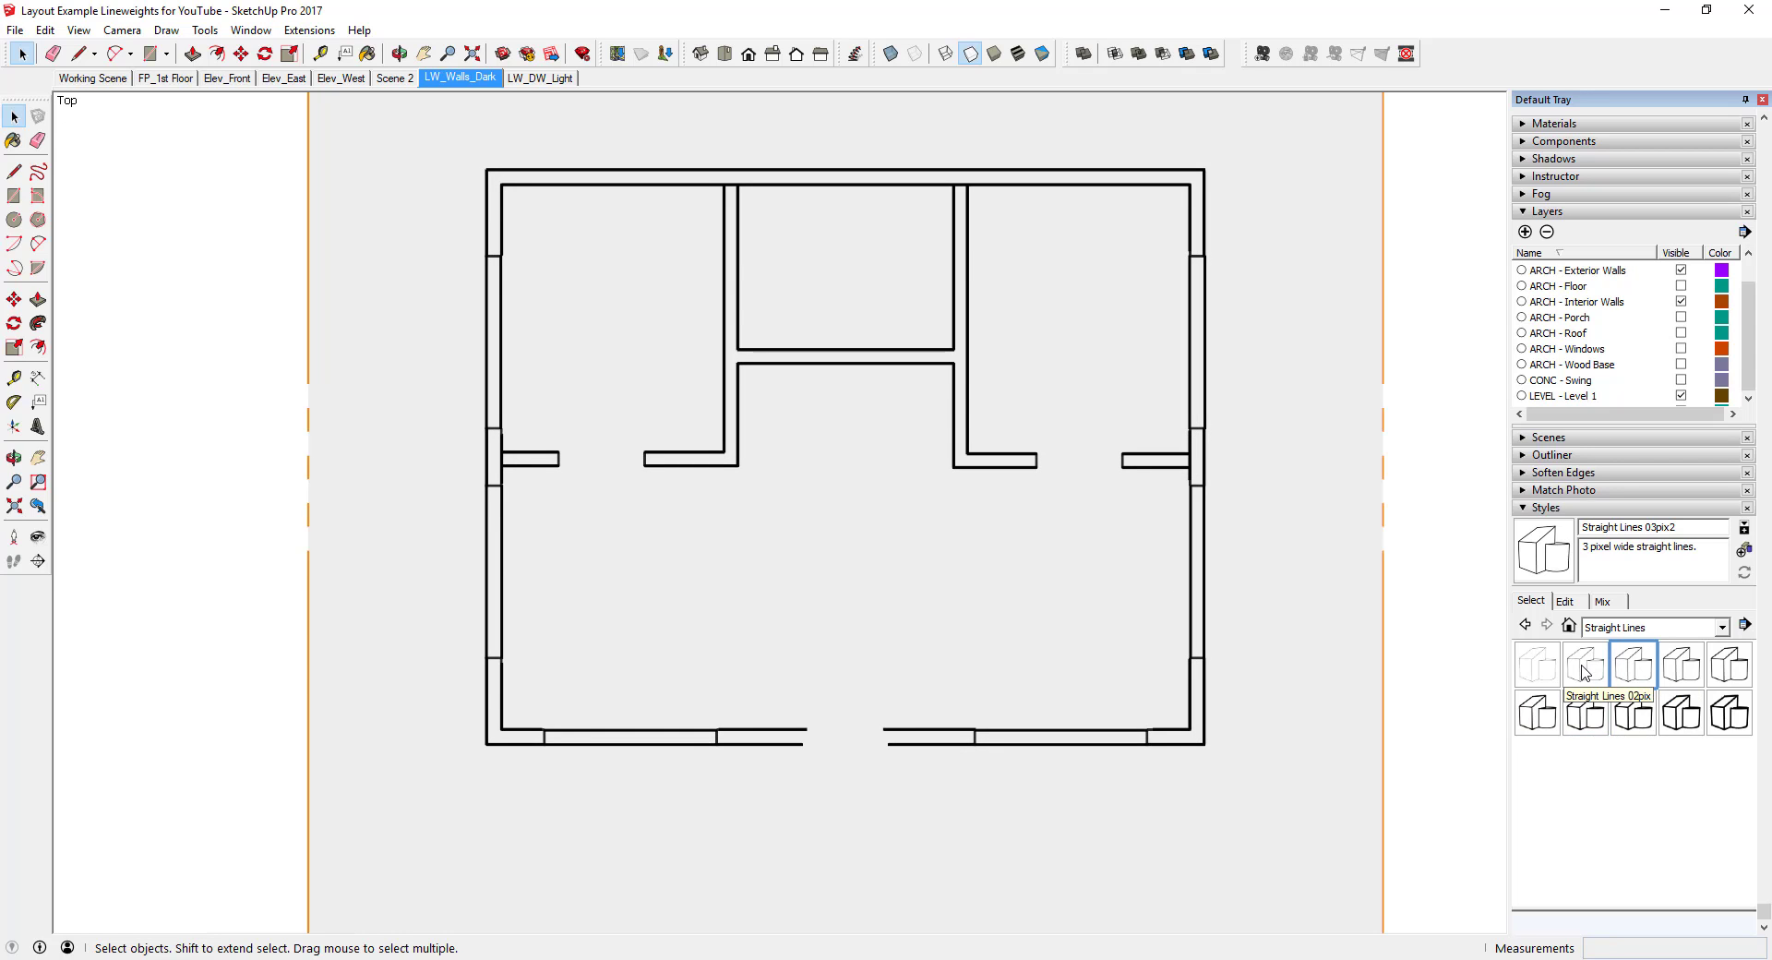
{"action": "left_click", "coordinate": [1585, 666]}
{"action": "left_click", "coordinate": [1537, 664]}
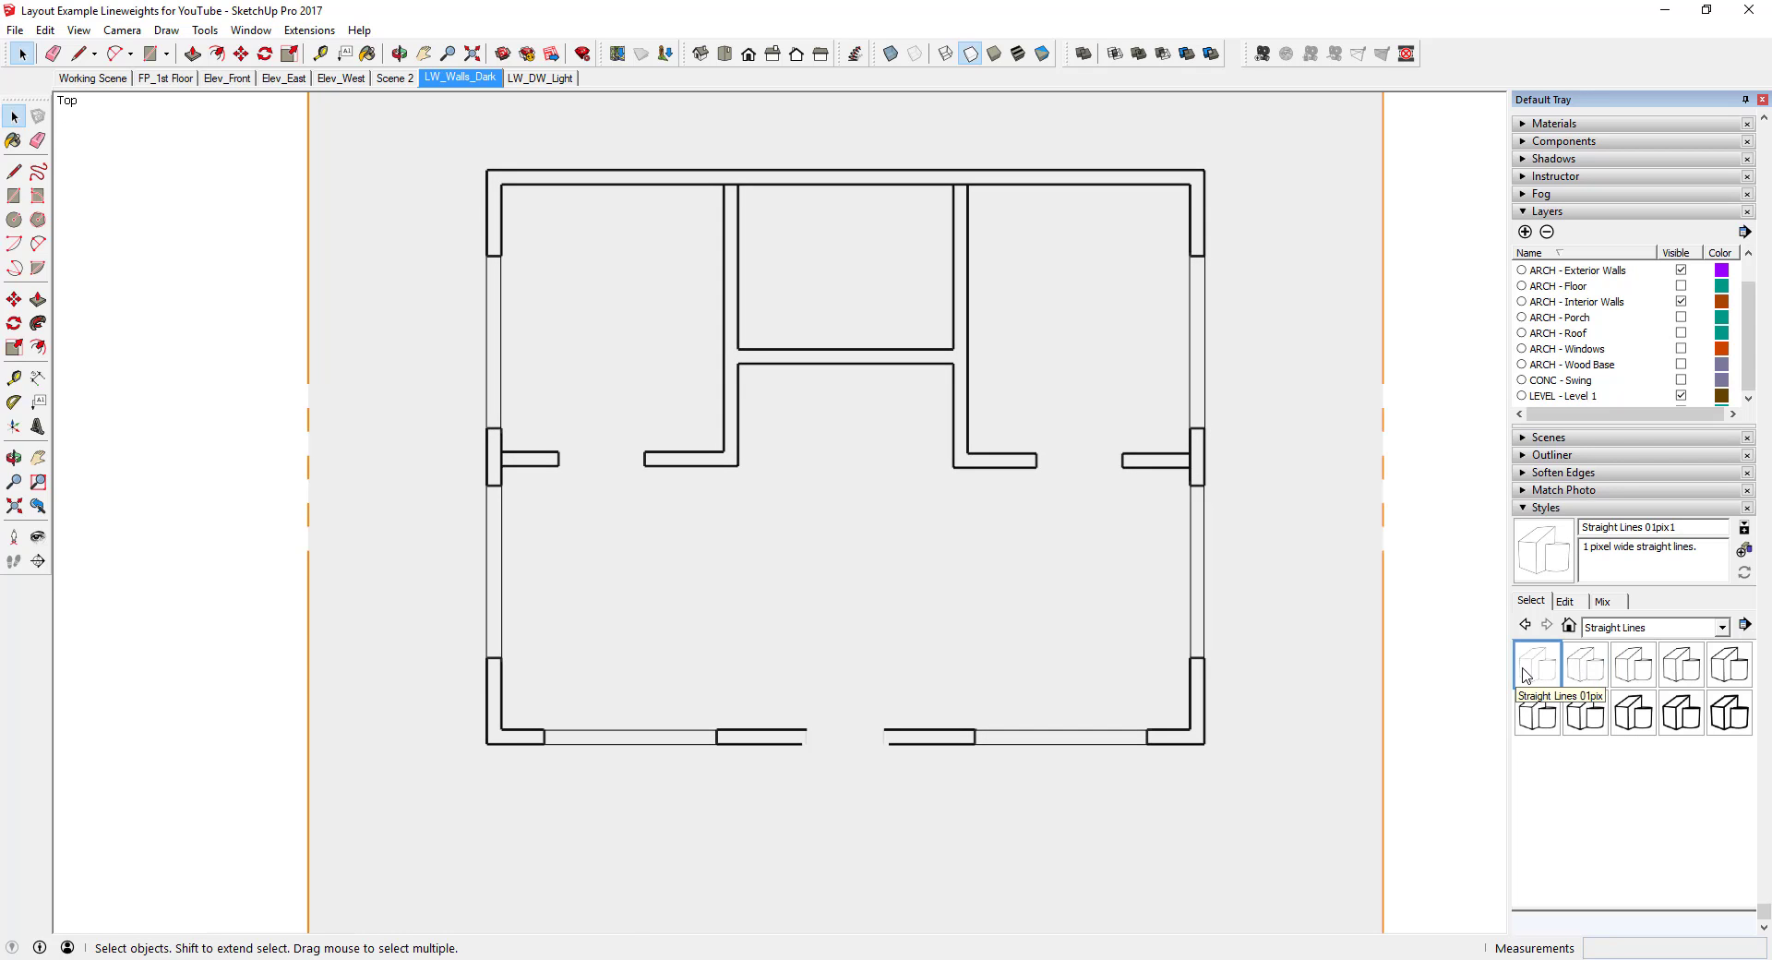
{"action": "left_click", "coordinate": [1581, 674]}
{"action": "left_click", "coordinate": [1639, 670]}
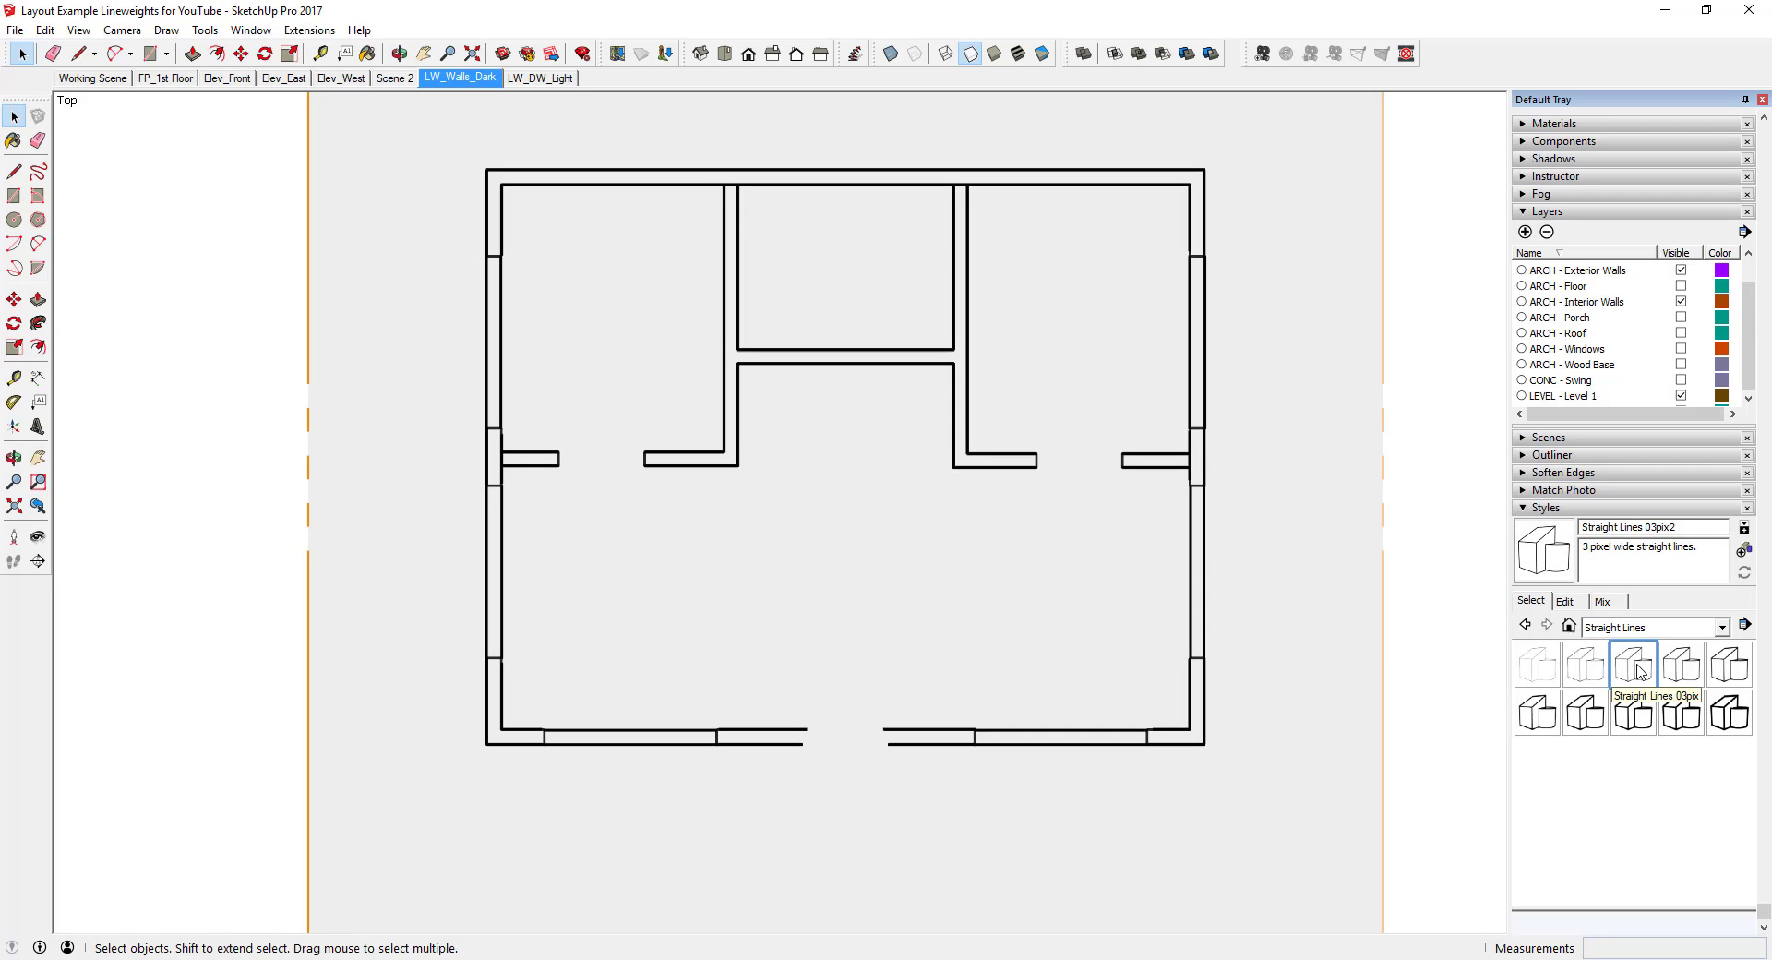
{"action": "left_click", "coordinate": [1585, 674]}
{"action": "left_click", "coordinate": [1546, 668]}
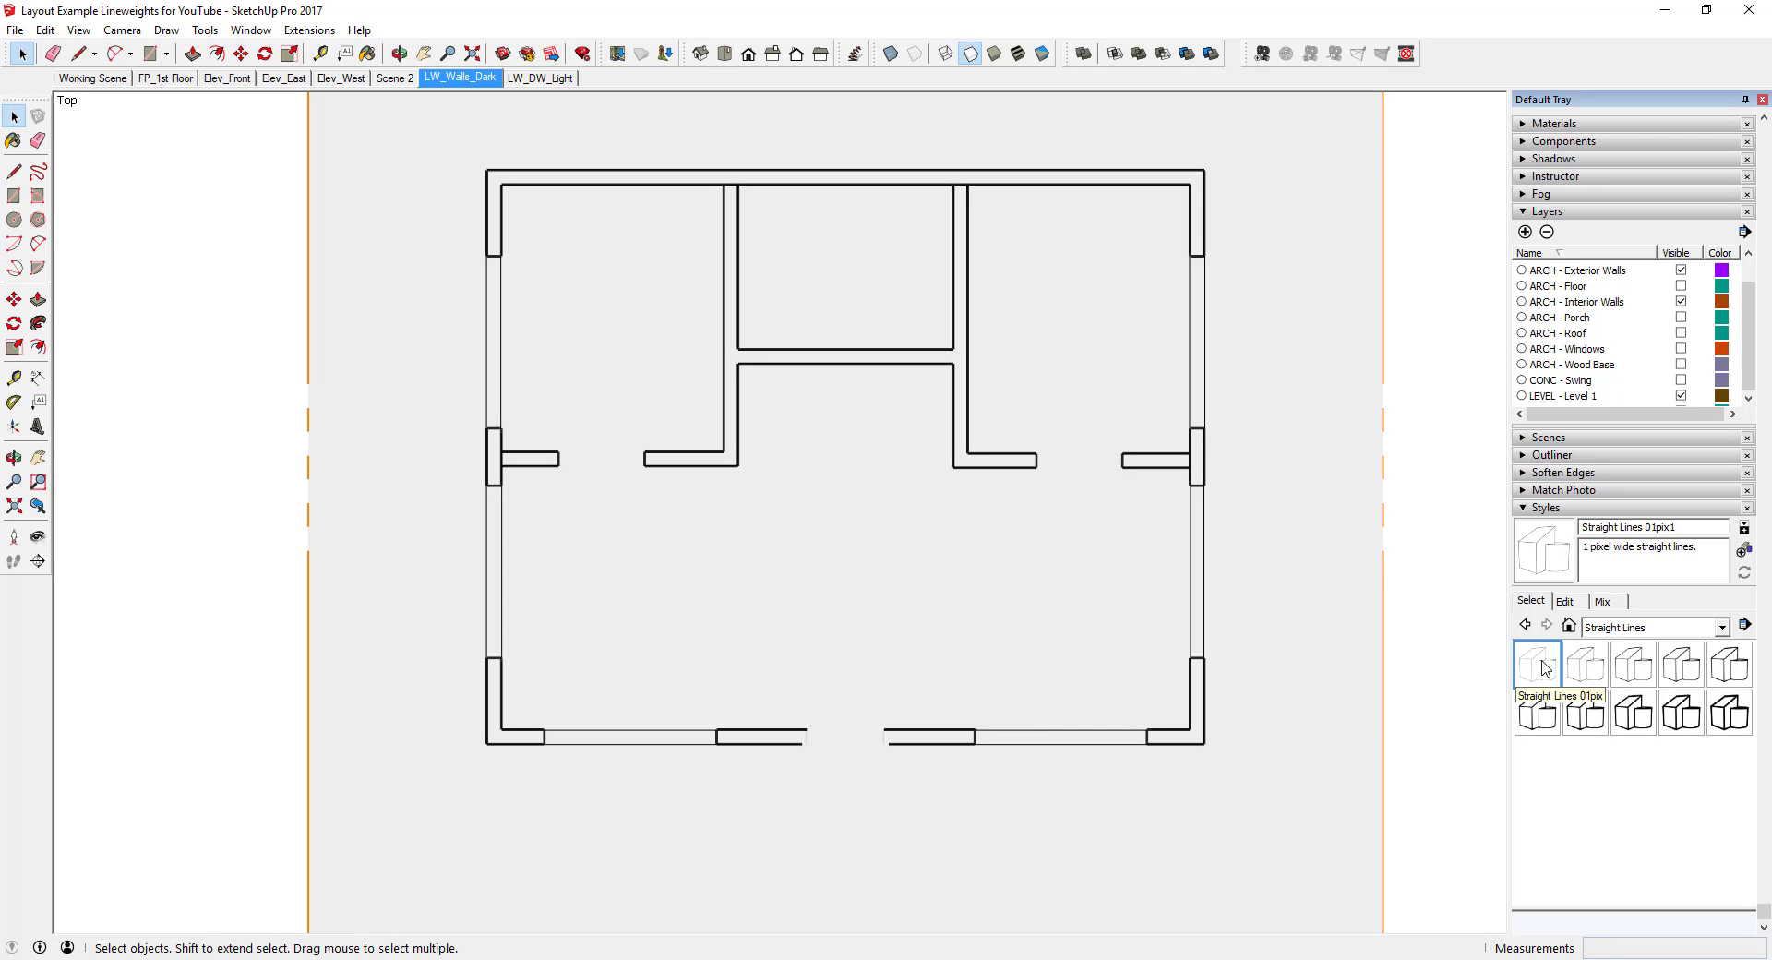
{"action": "left_click", "coordinate": [1672, 672]}
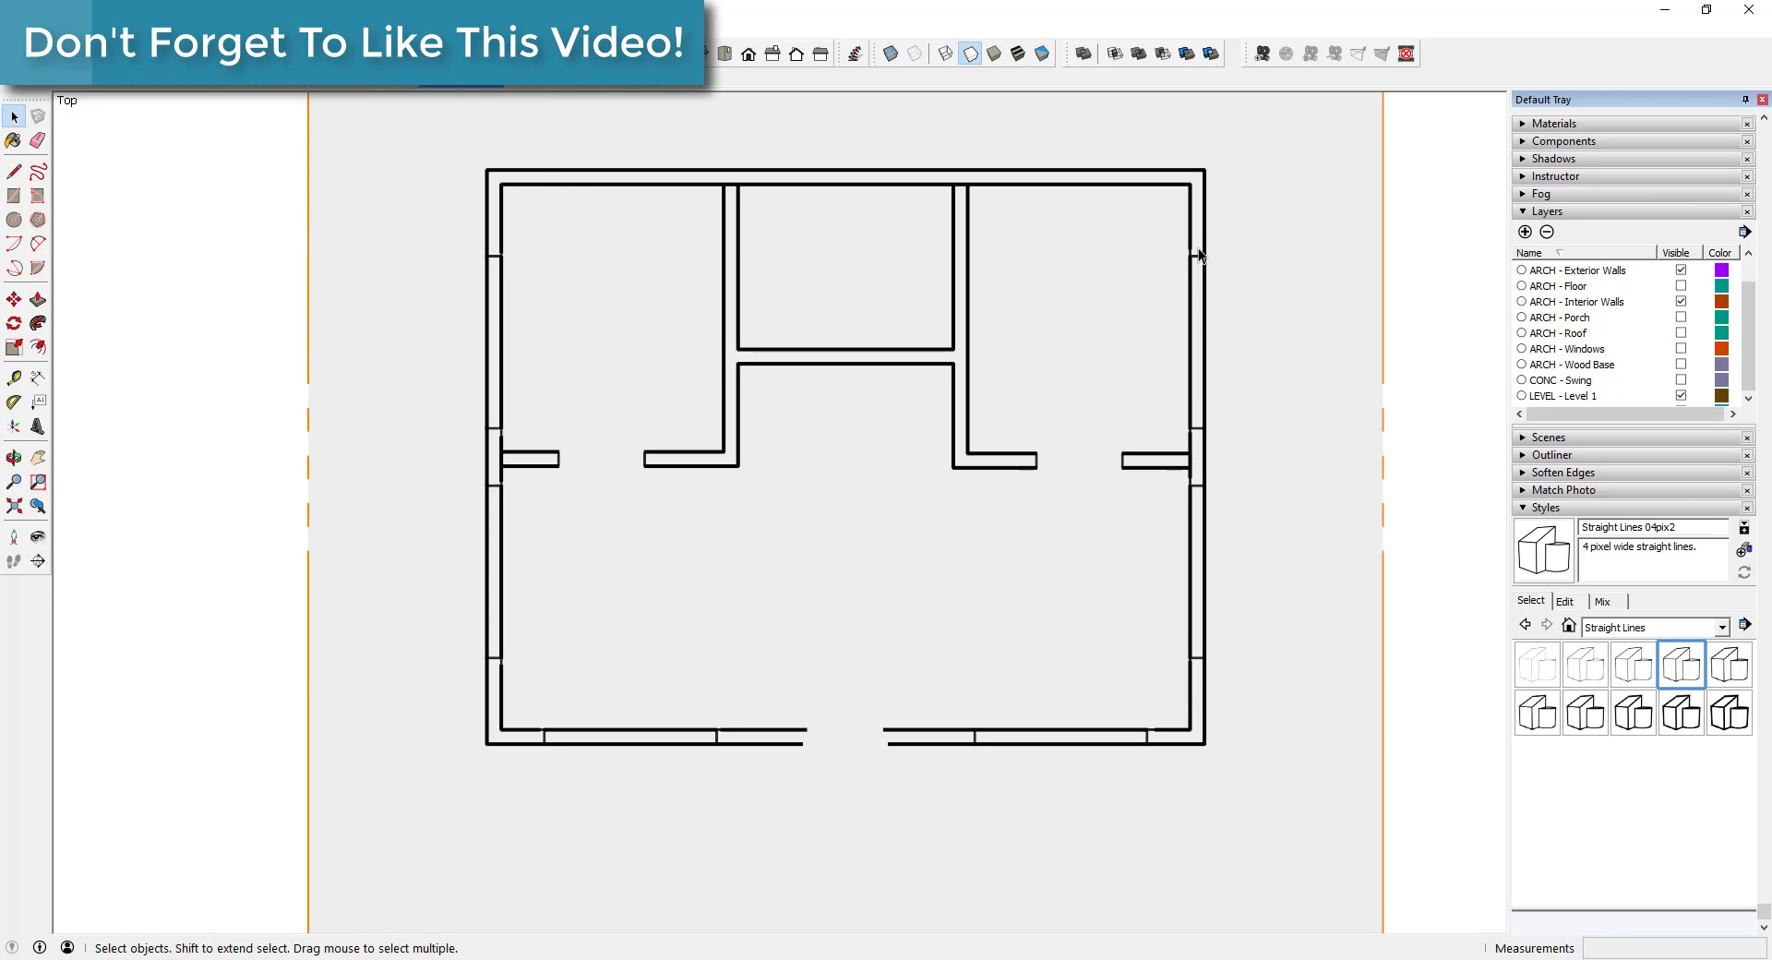
{"action": "left_click", "coordinate": [1573, 657]}
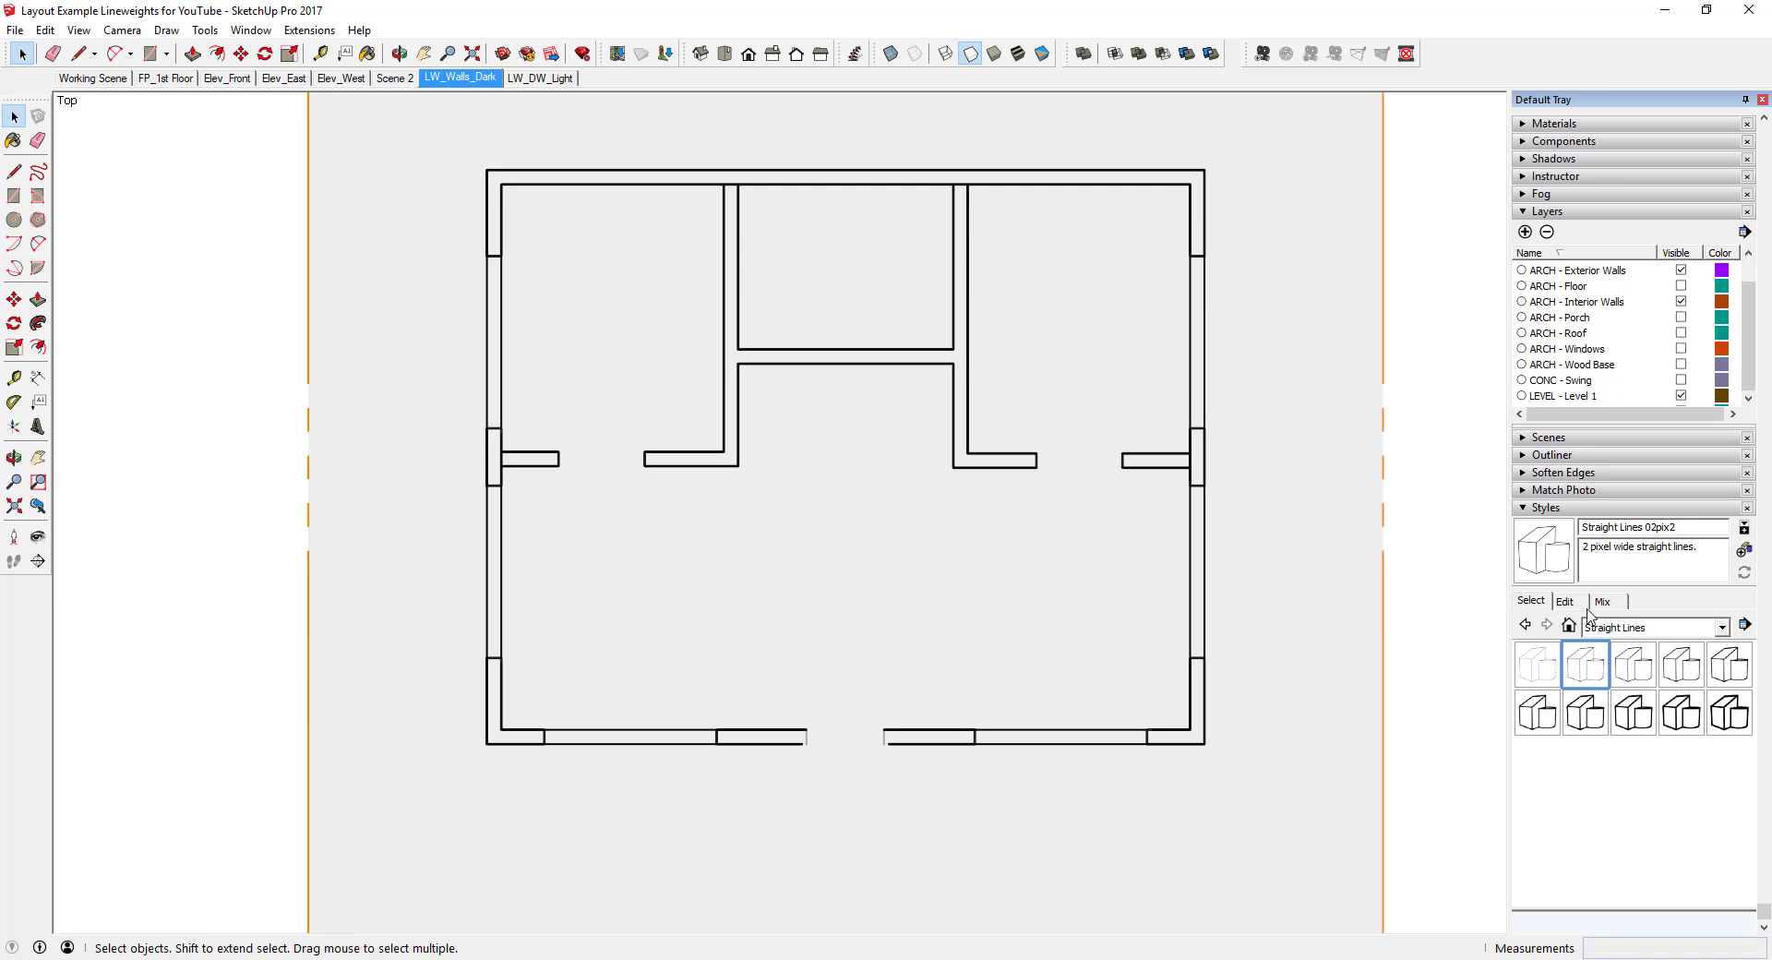
Reapply the JG_LineWeight3 style from the in-model styles to the walls plan
{"action": "left_click", "coordinate": [1656, 628]}
{"action": "left_click", "coordinate": [1645, 649]}
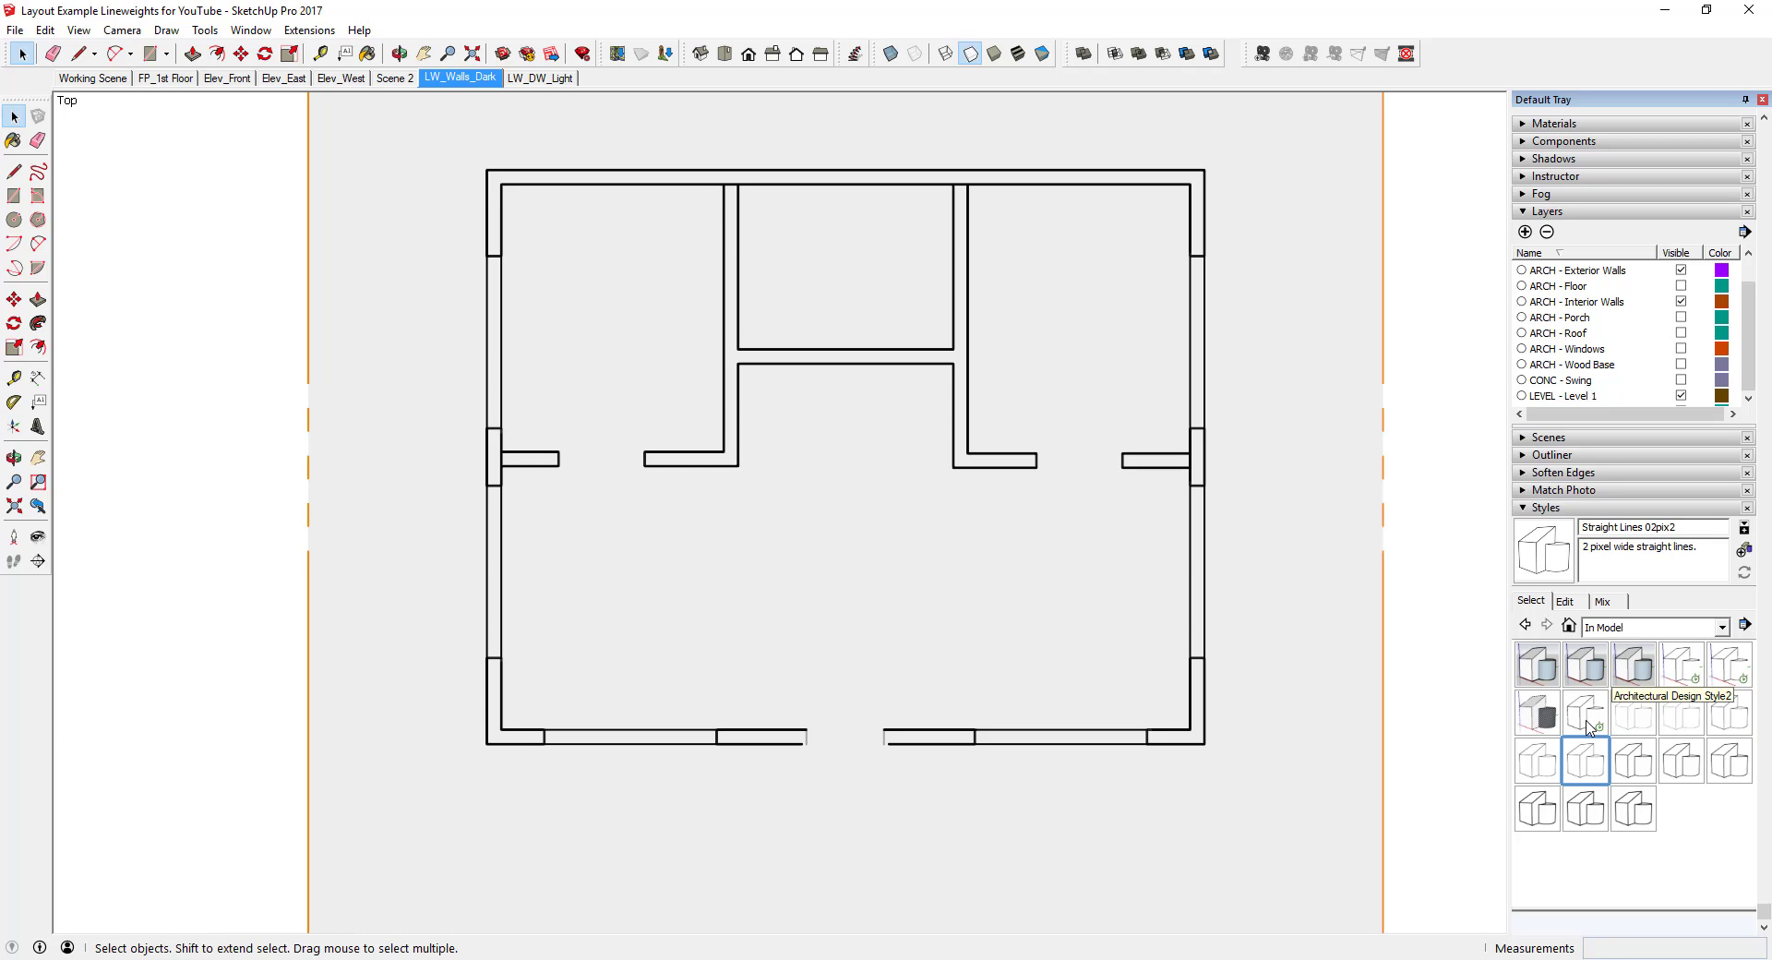
{"action": "left_click", "coordinate": [1587, 715]}
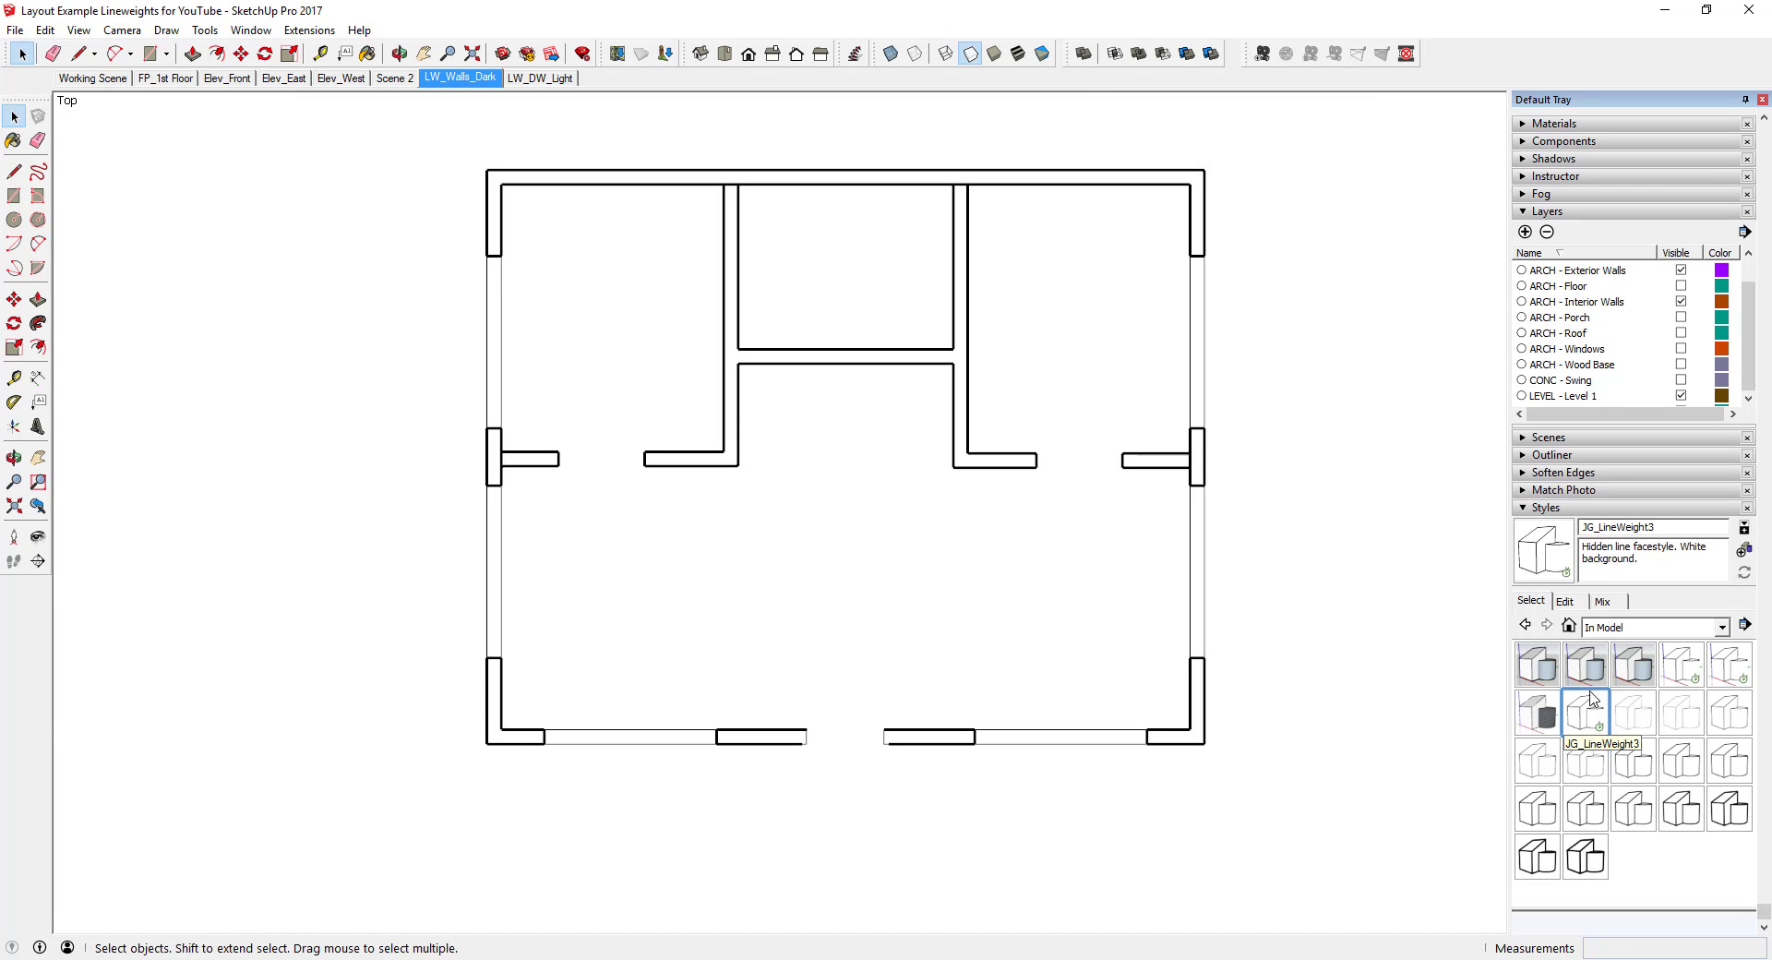
Try section cut widths of 1 and 5 in the JG_LineWeight3 style, and set the width back to 3
{"action": "left_click", "coordinate": [1603, 602]}
{"action": "left_click", "coordinate": [1565, 604]}
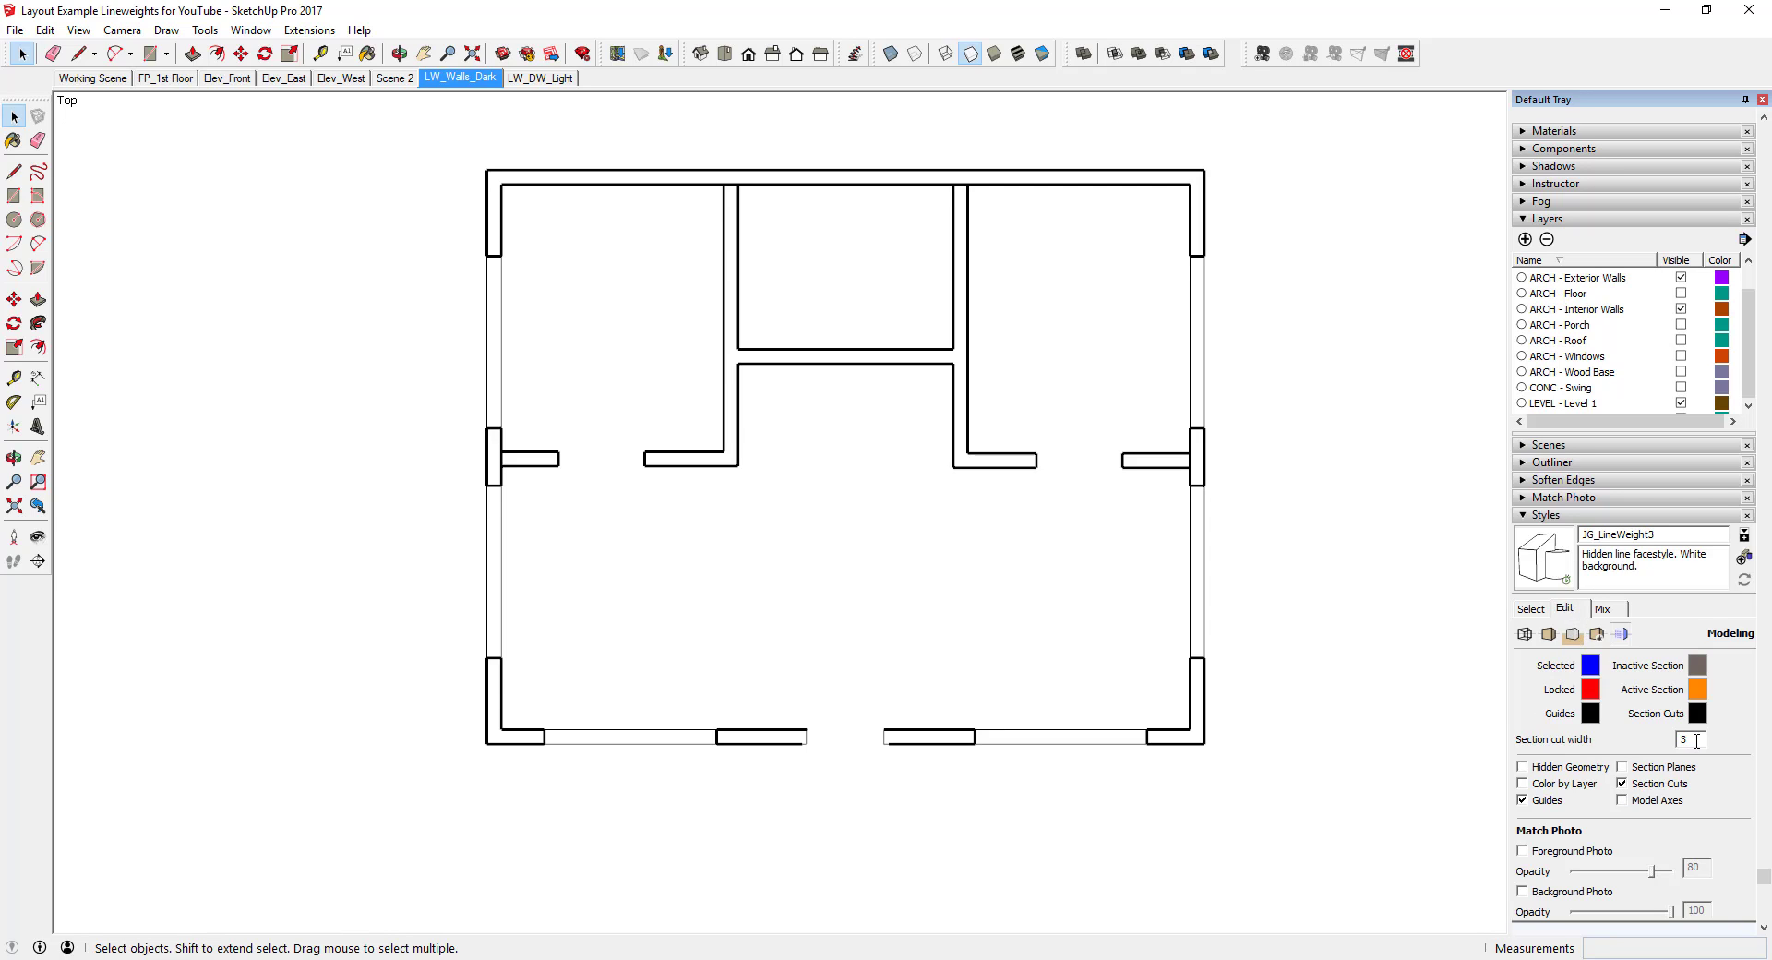
{"action": "double_click", "coordinate": [1697, 740]}
{"action": "key", "text": "Return"}
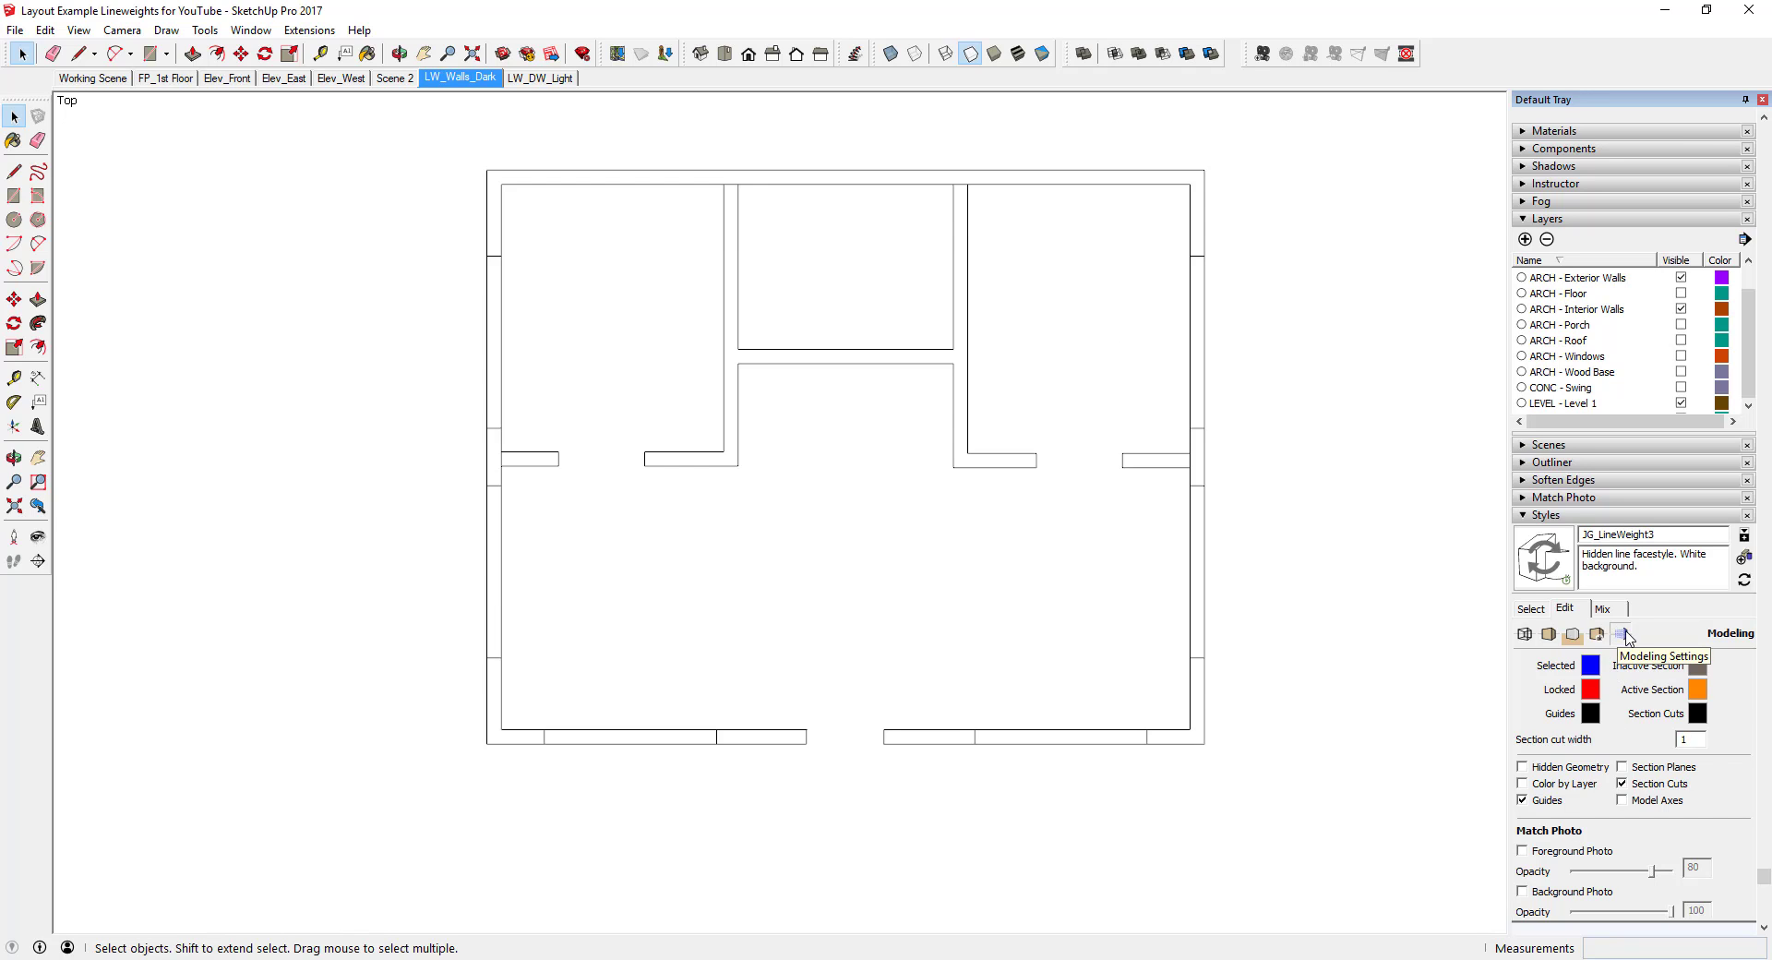
{"action": "double_click", "coordinate": [1690, 738]}
{"action": "type", "text": "5"}
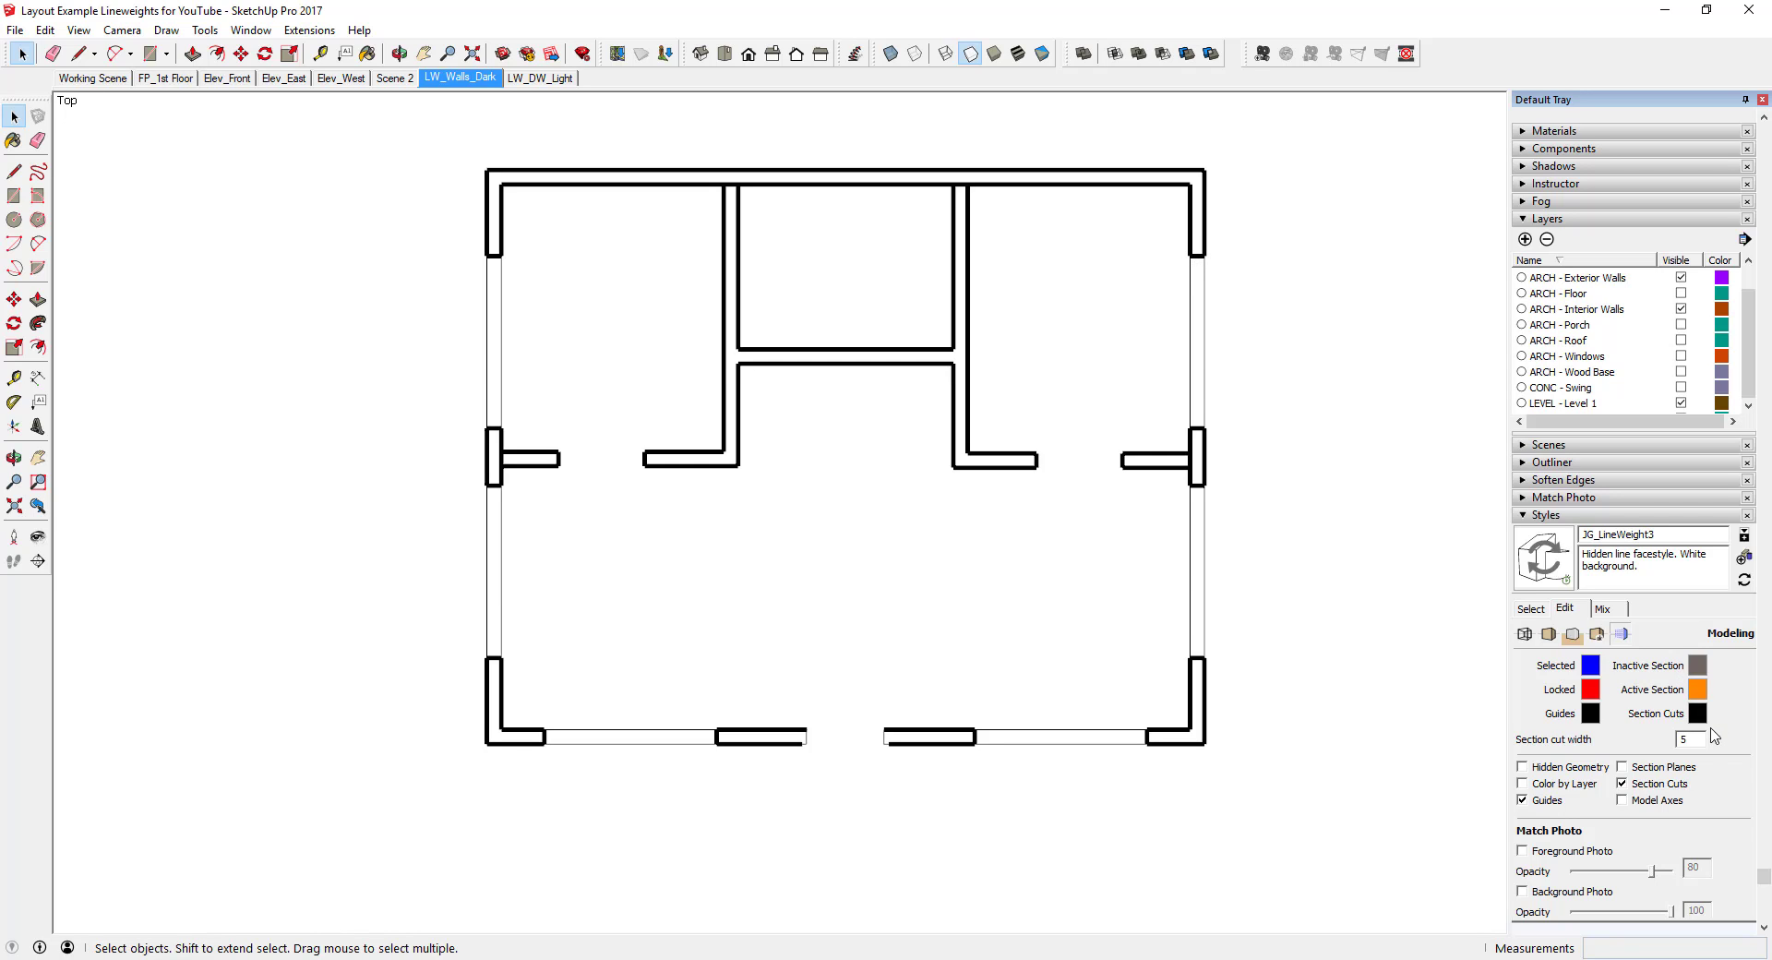
{"action": "key", "text": "ctrl+a"}
{"action": "type", "text": "3"}
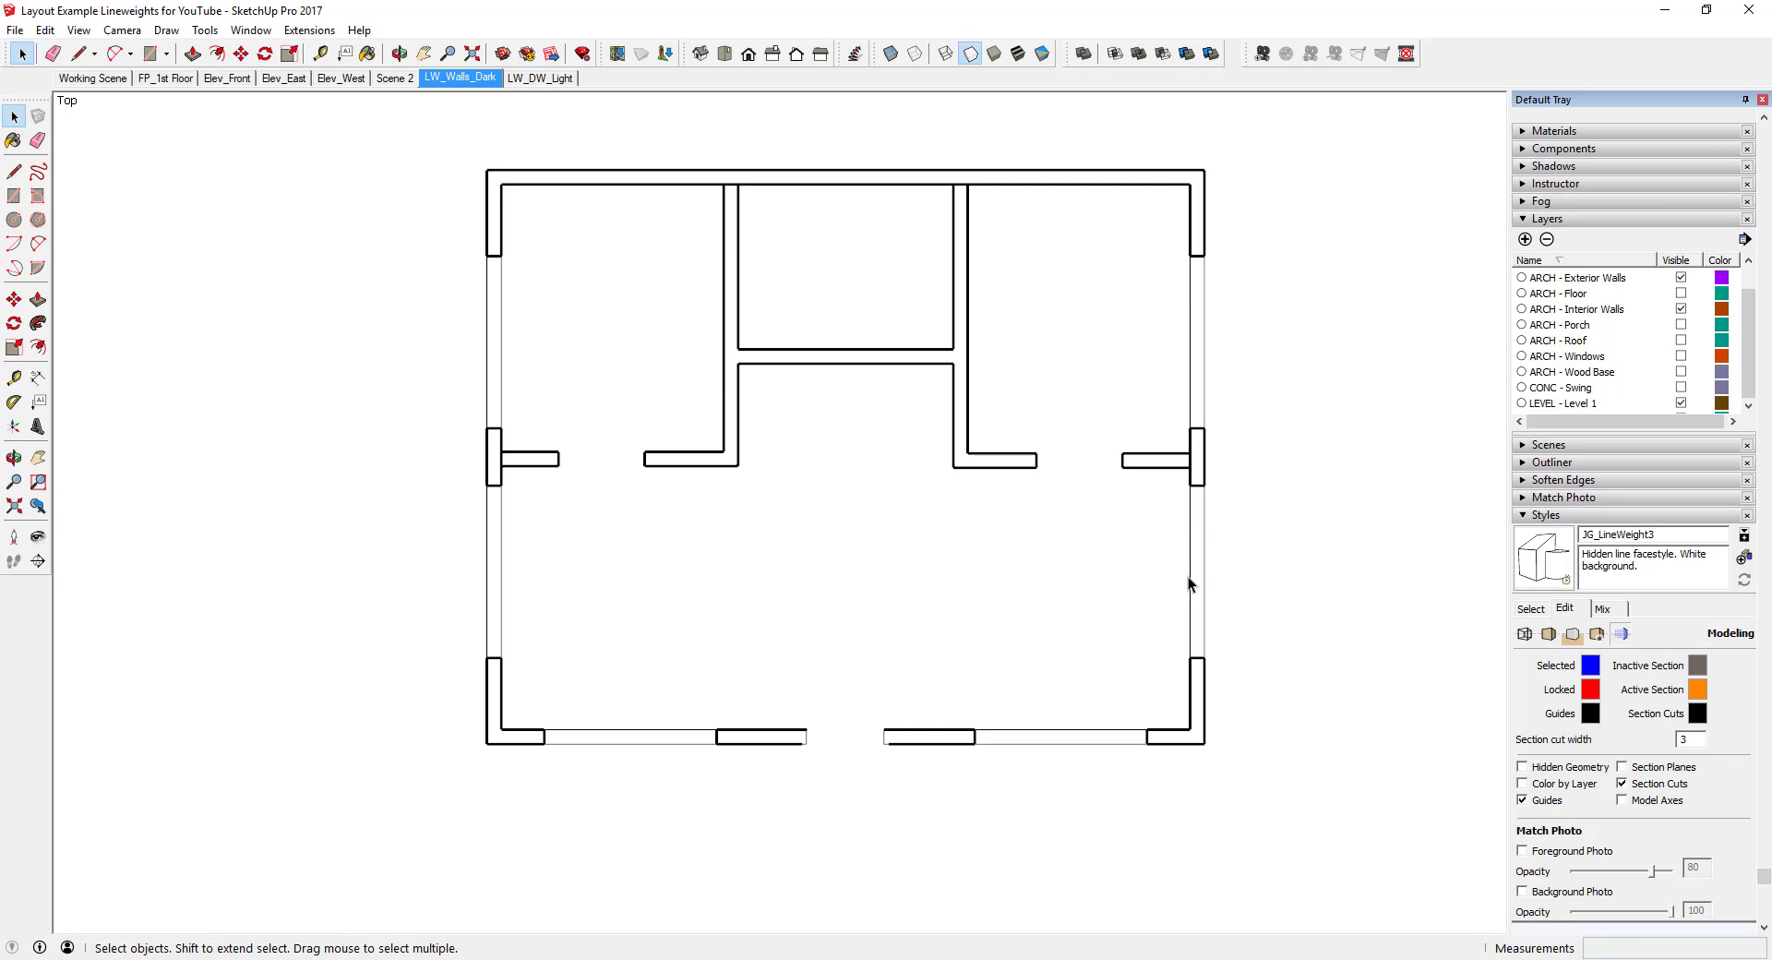
In the LW_DW_Light scene, hide the ARCH - Exterior Walls, ARCH - Interior Walls and ARCH - Porch layers
{"action": "left_click", "coordinate": [565, 78]}
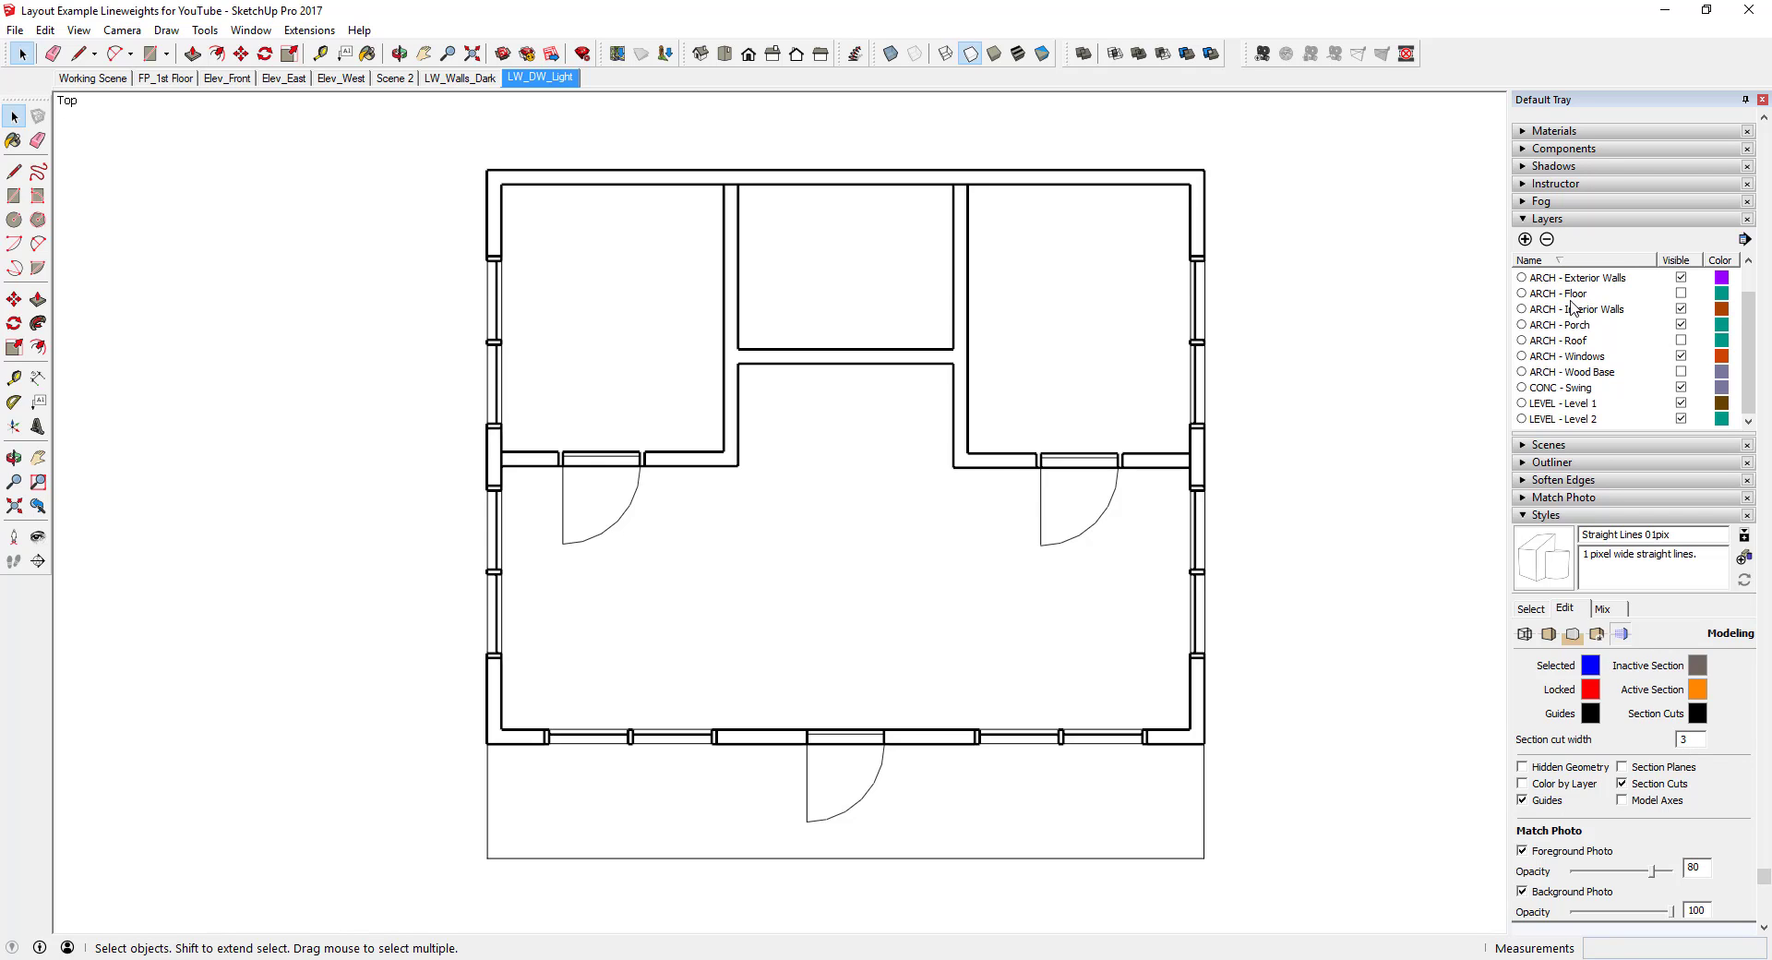
{"action": "scroll", "coordinate": [1611, 318], "scroll_direction": "up", "scroll_amount": 1}
{"action": "scroll", "coordinate": [1622, 356], "scroll_direction": "down", "scroll_amount": 1}
{"action": "left_click", "coordinate": [1680, 277]}
{"action": "left_click", "coordinate": [1681, 309]}
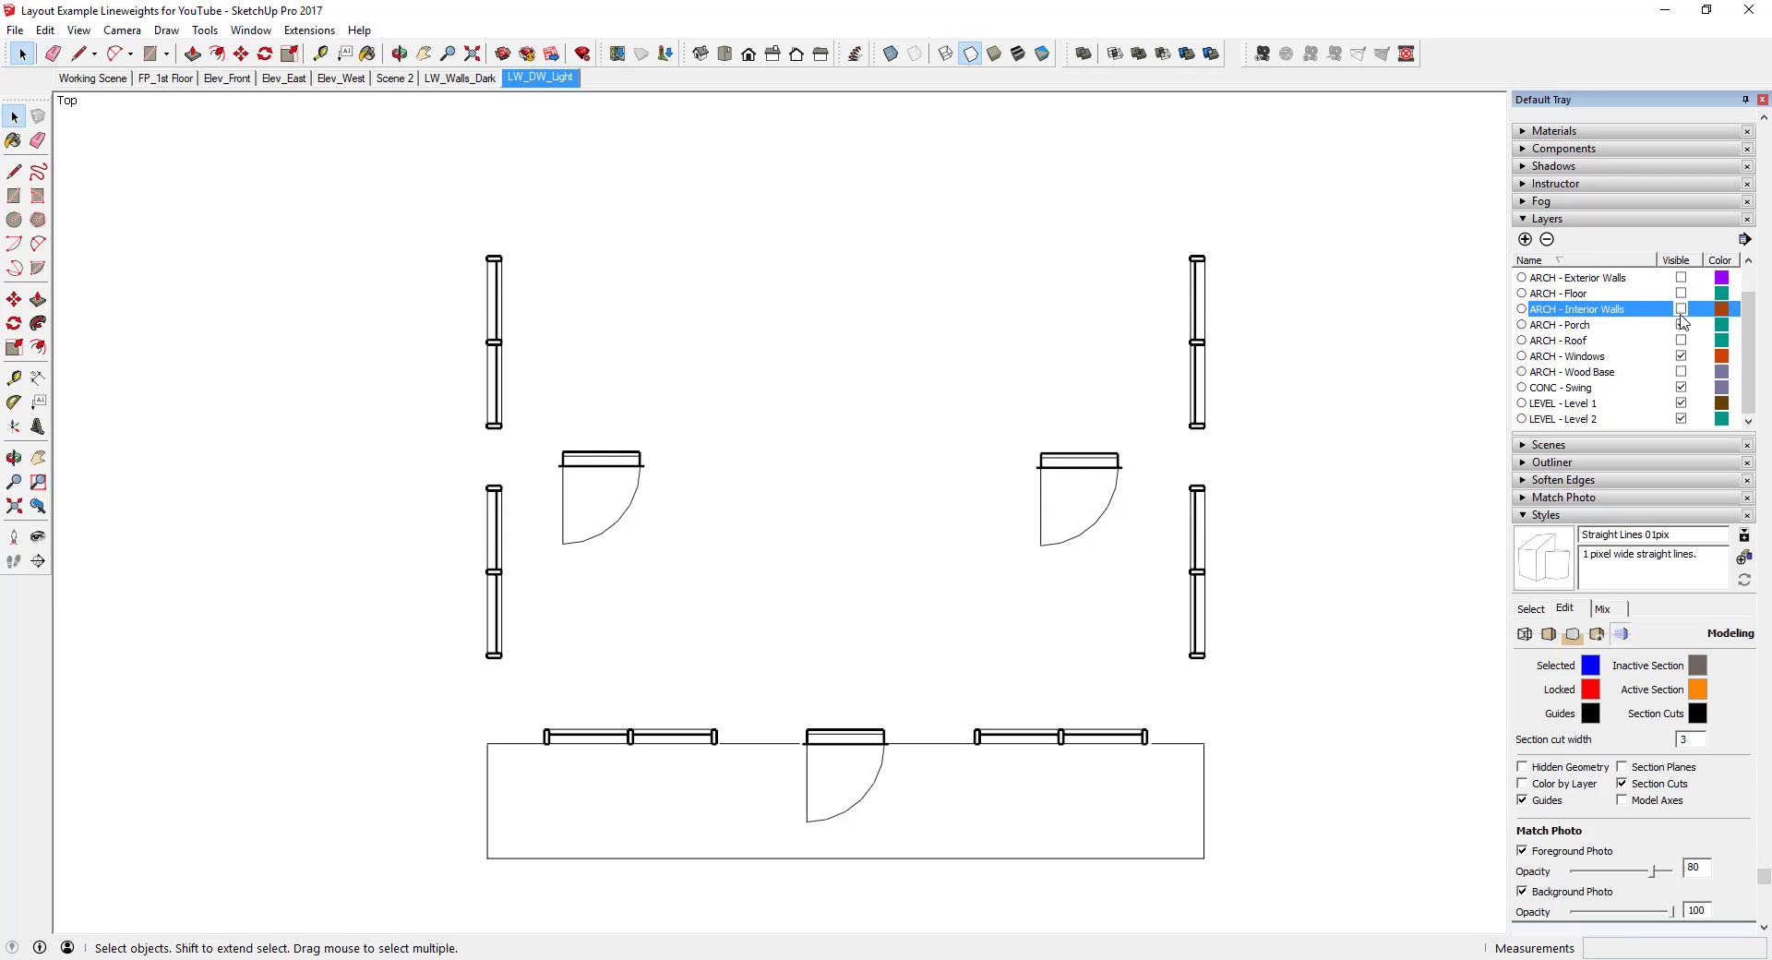
{"action": "left_click", "coordinate": [1680, 325]}
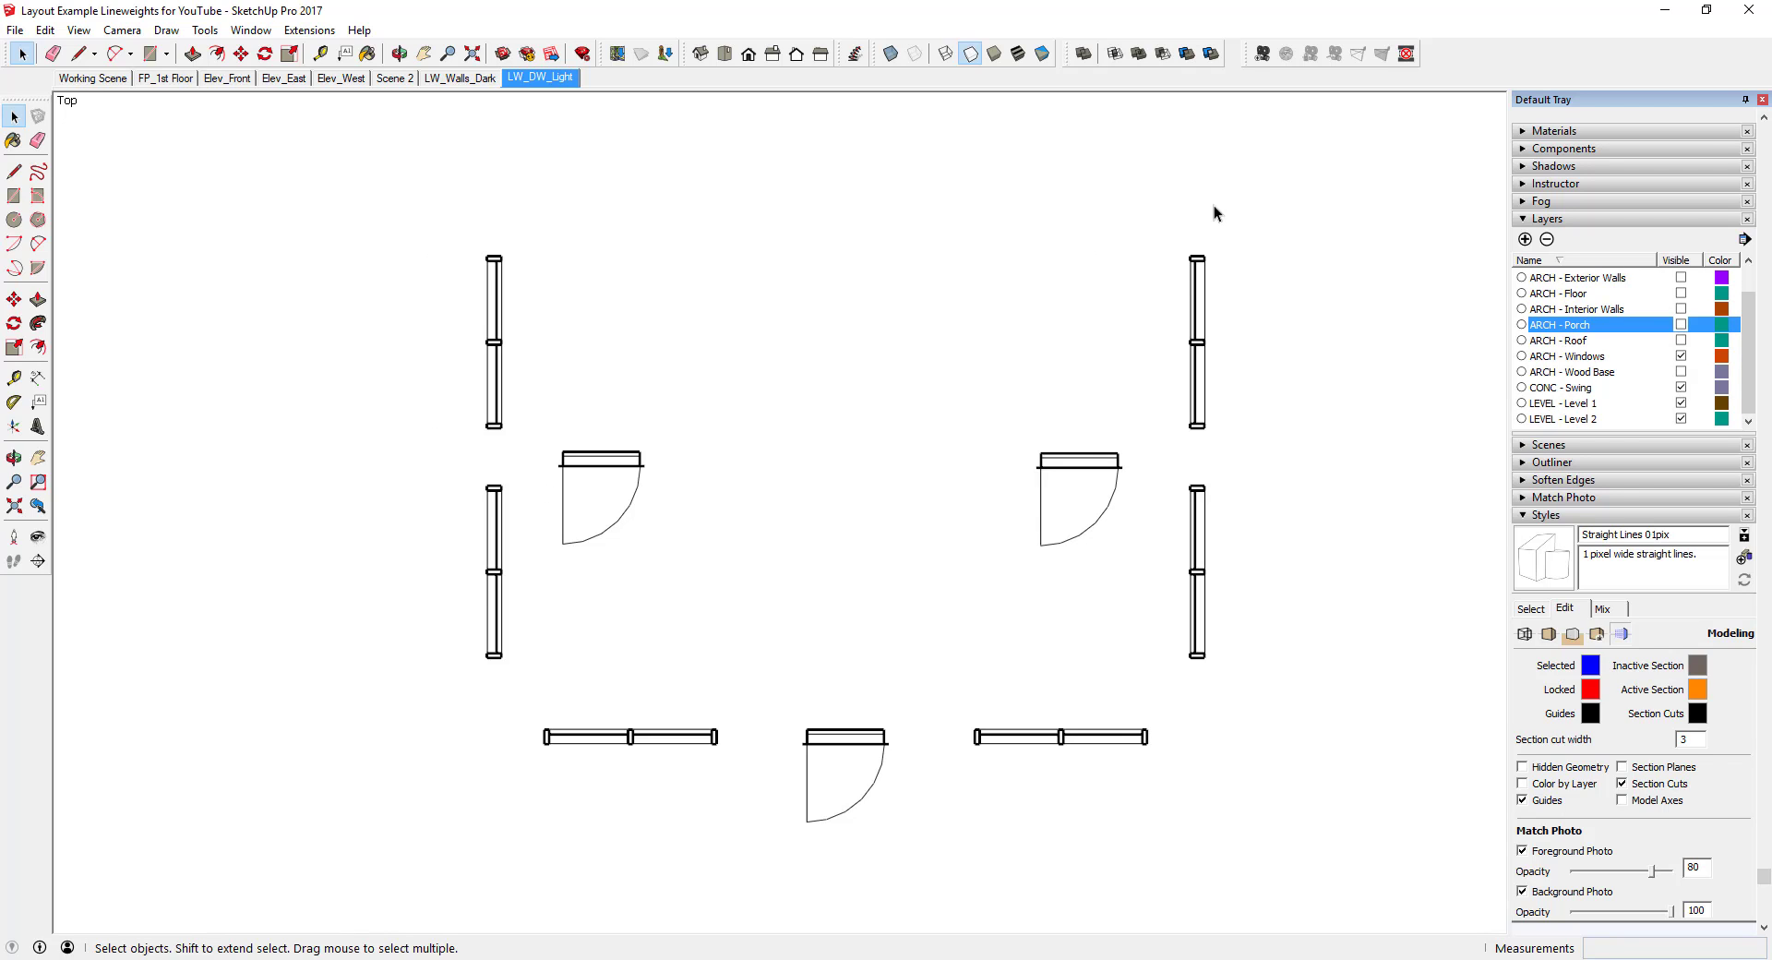
Create a new style from JG_LineWeight3 and name it JG_LineWeight1
{"action": "left_click", "coordinate": [1531, 610]}
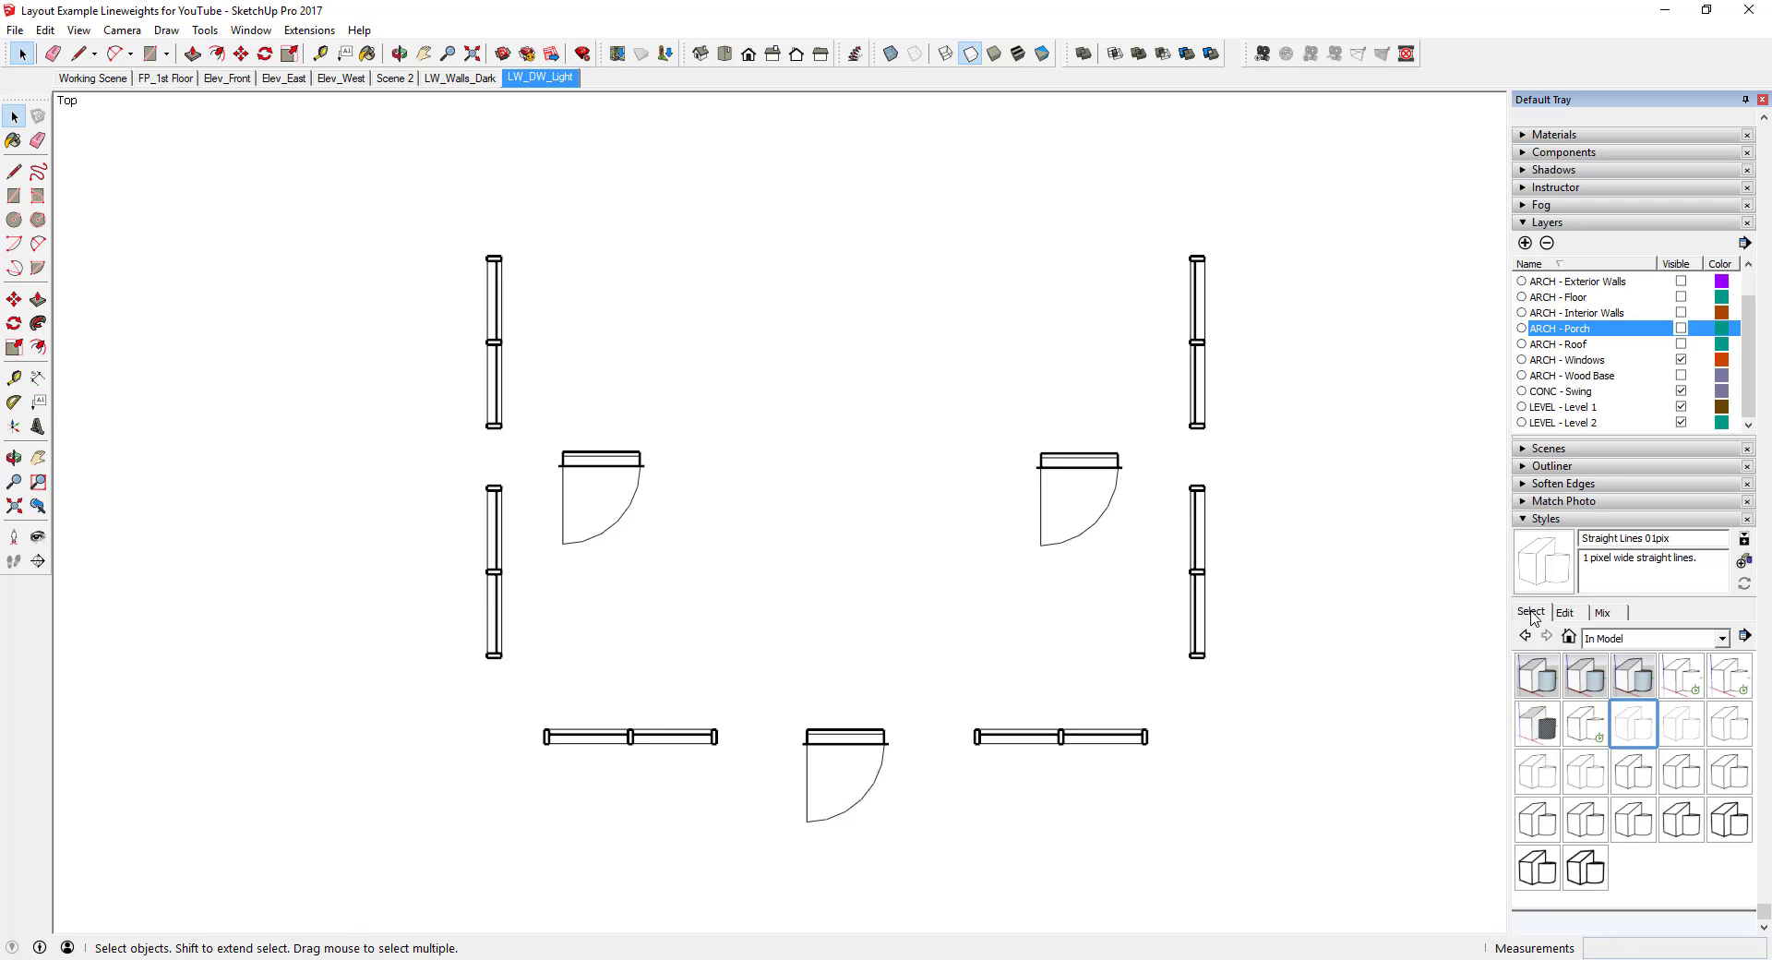
{"action": "left_click", "coordinate": [1580, 739]}
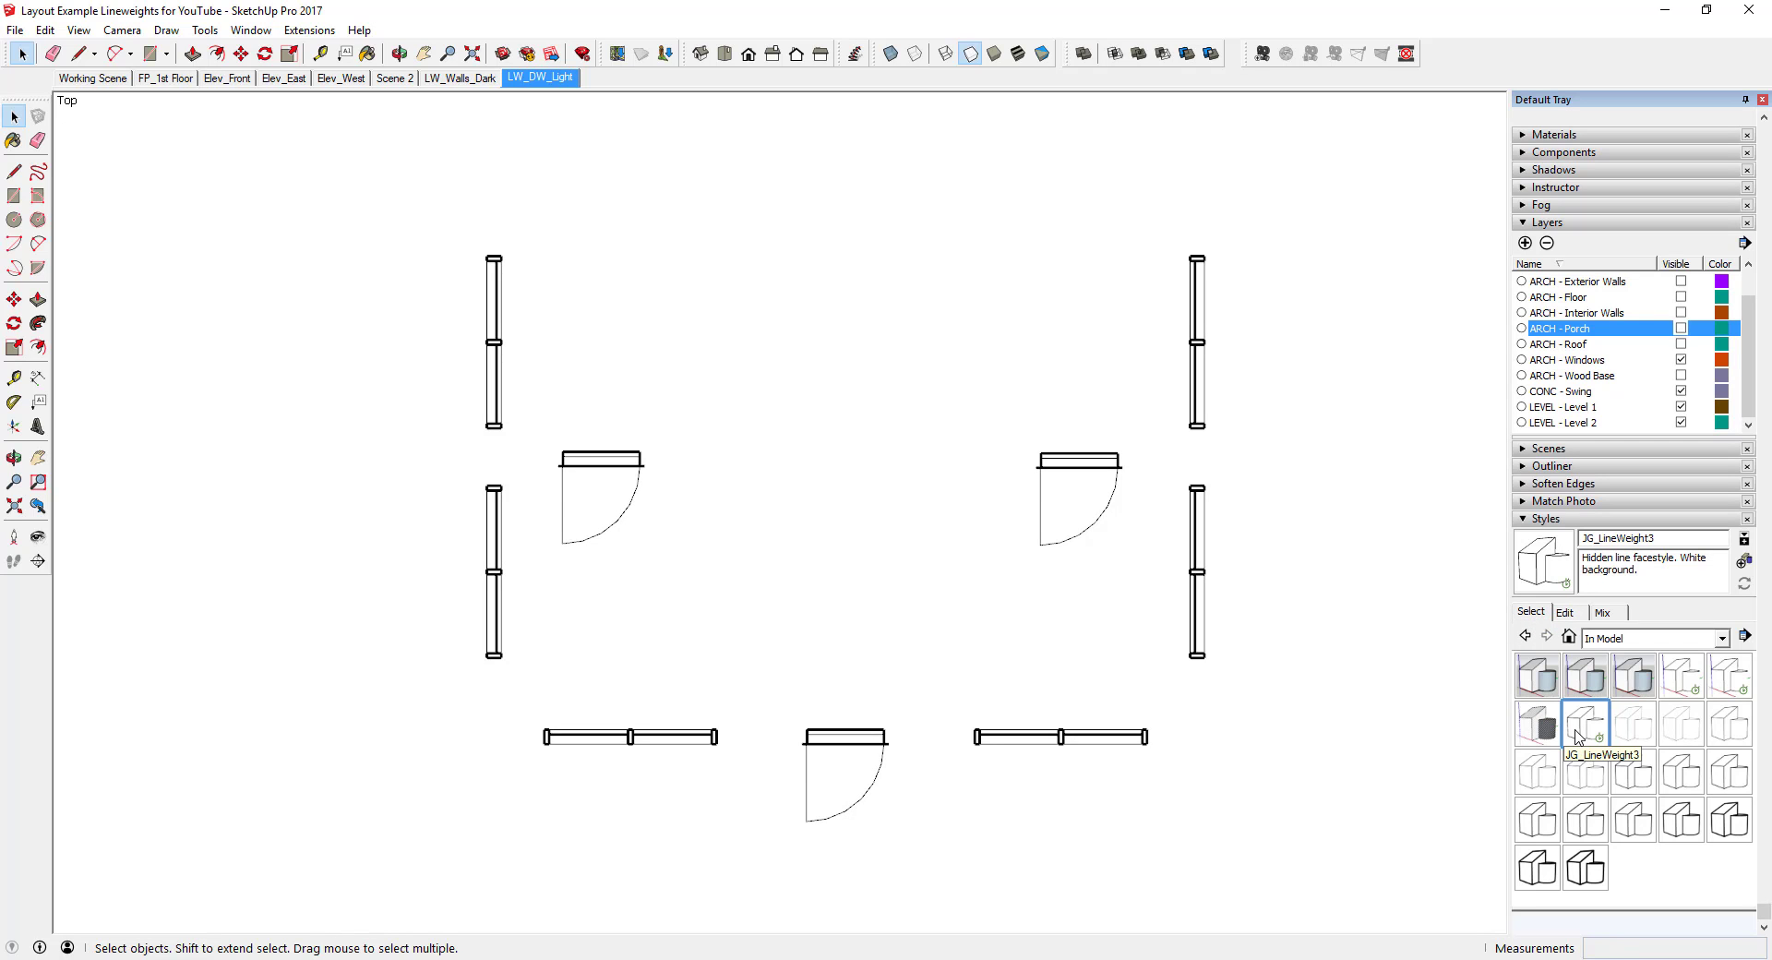
{"action": "left_click", "coordinate": [1744, 562]}
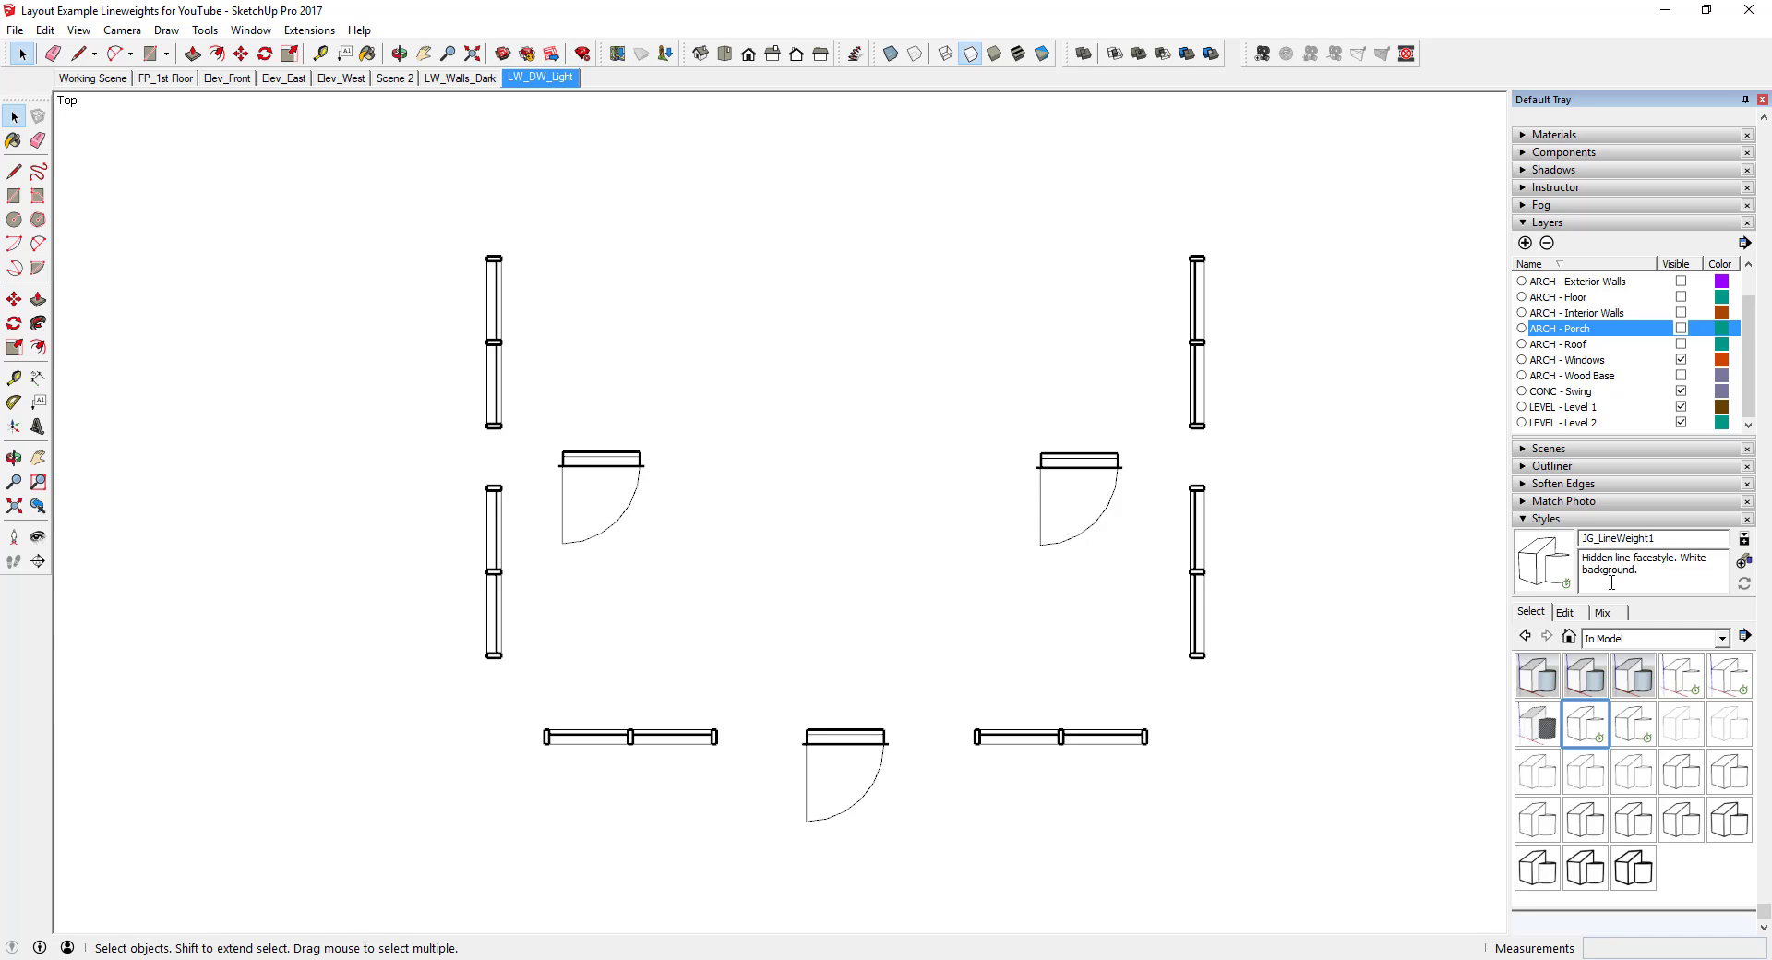
Set the section cut width of the JG_LineWeight1 style to 1 and update the style
{"action": "left_click", "coordinate": [1569, 613]}
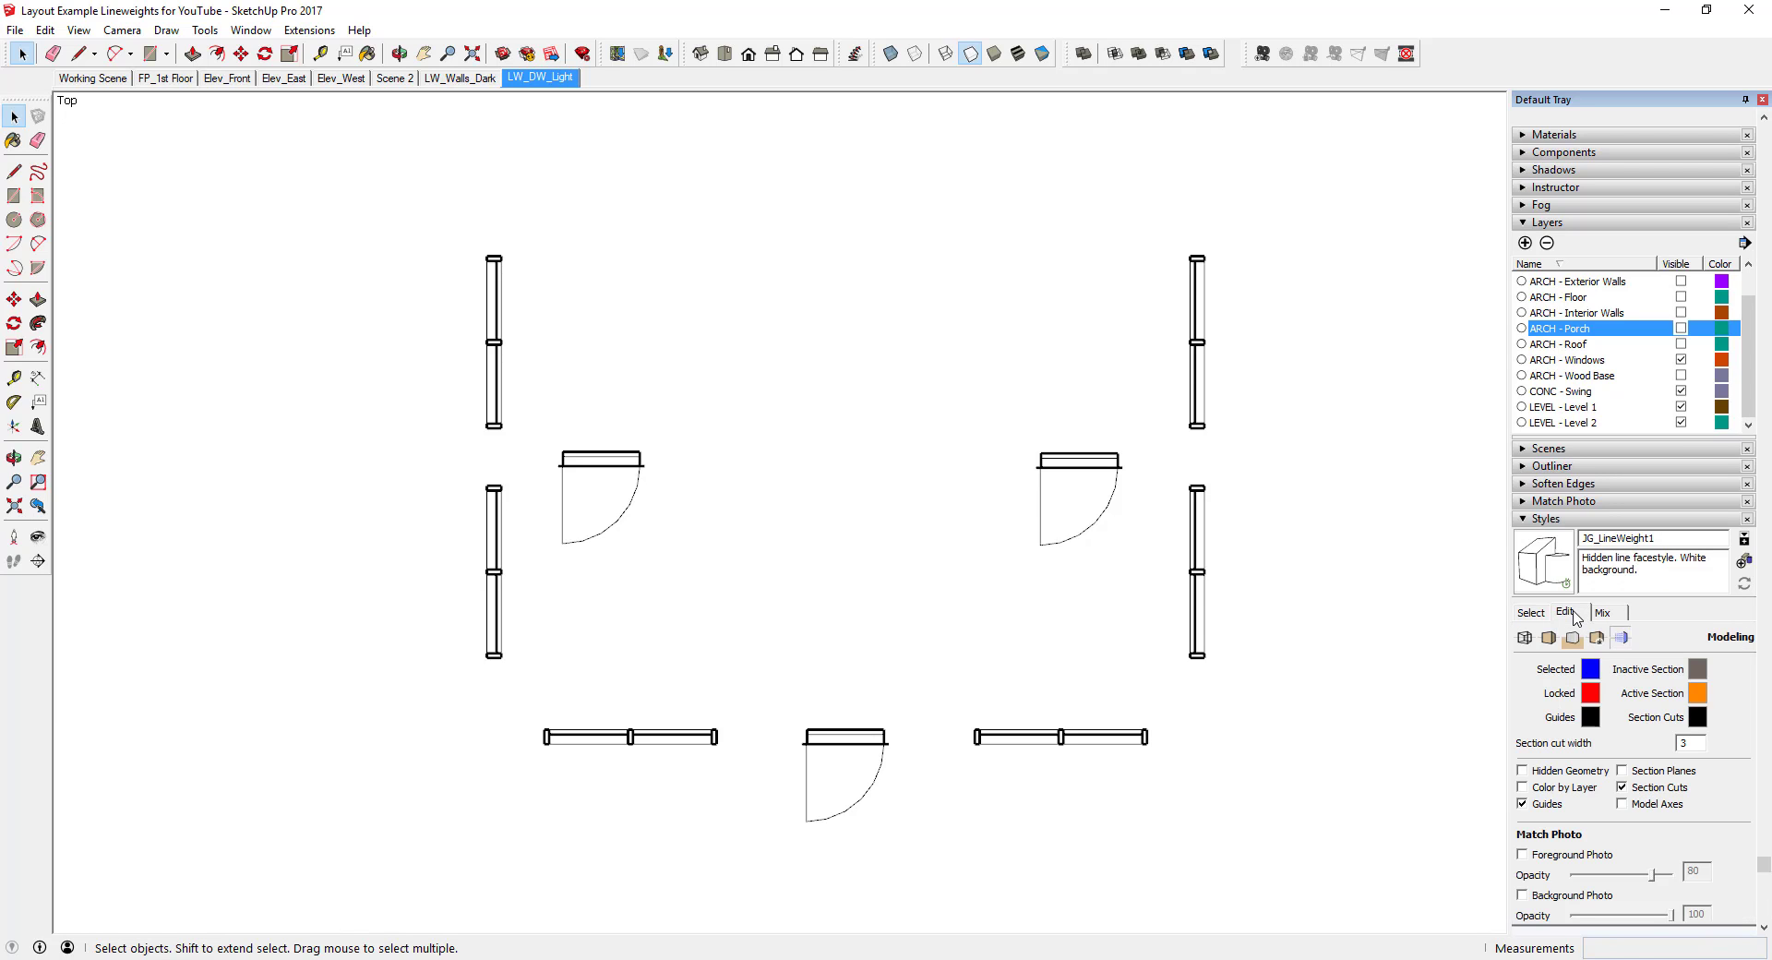
{"action": "double_click", "coordinate": [1696, 745]}
{"action": "type", "text": "1"}
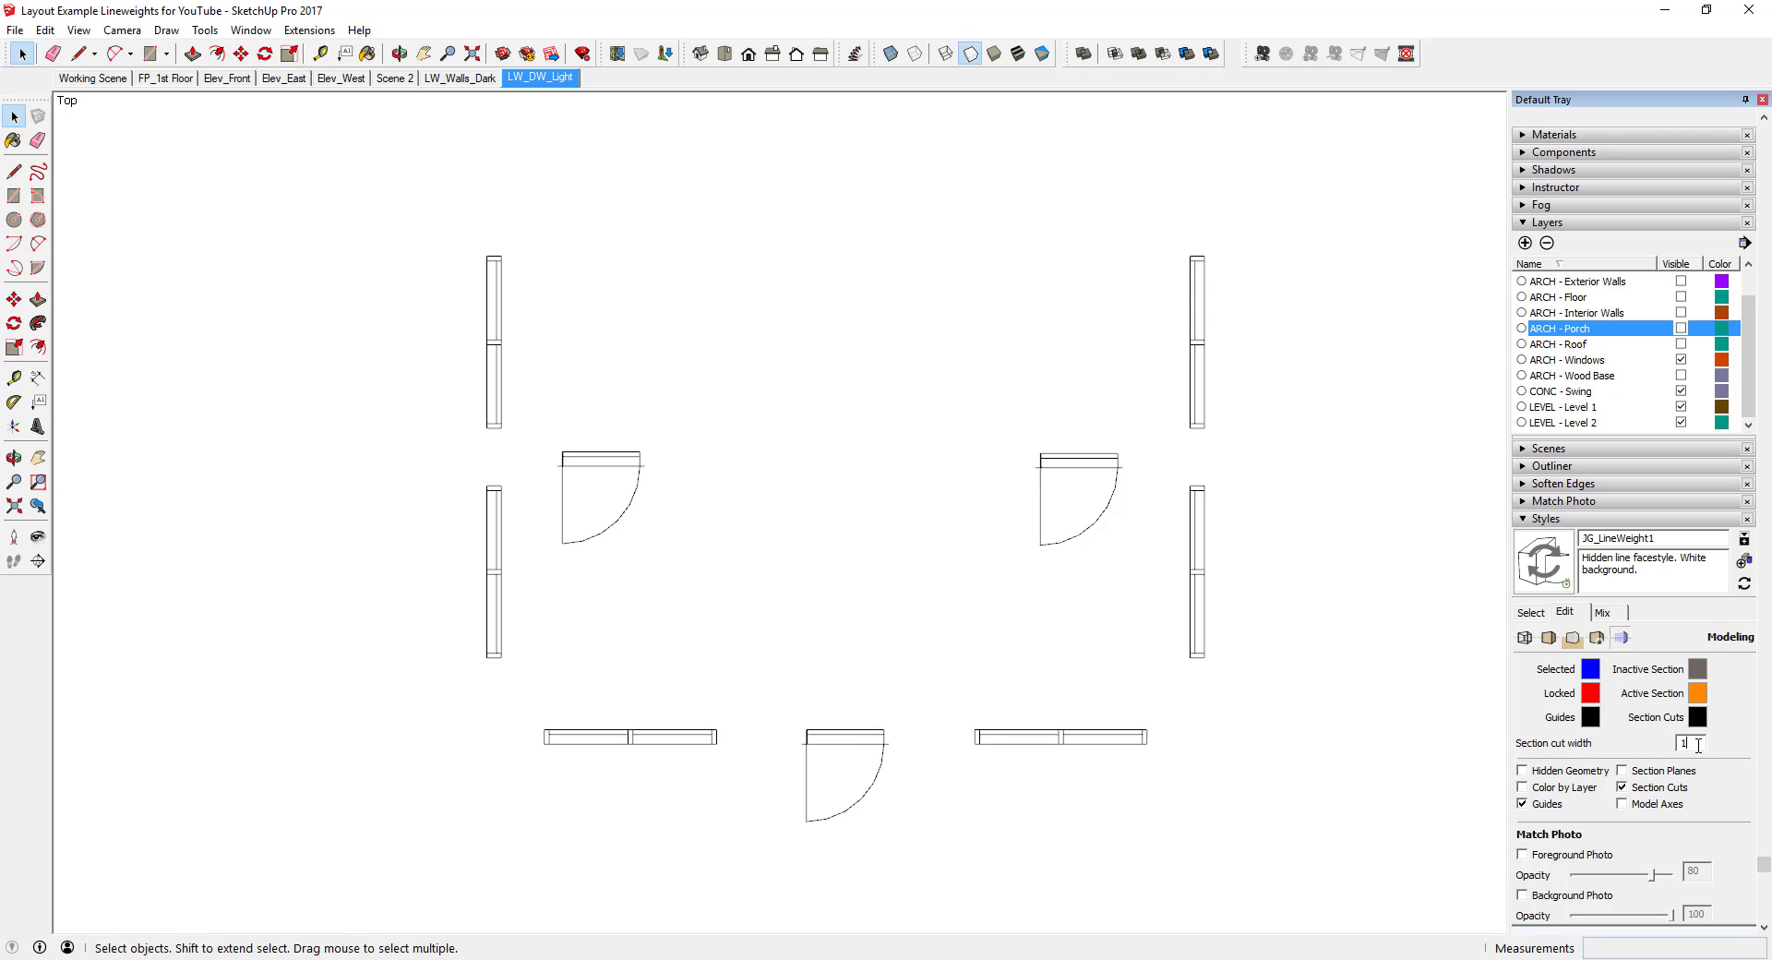
{"action": "left_click", "coordinate": [1553, 572]}
Recall the LW_Walls_Dark and LW_DW_Light scenes, and apply the in-model JG_LineWeight1 style to the LW_DW_Light view
{"action": "left_click", "coordinate": [477, 79]}
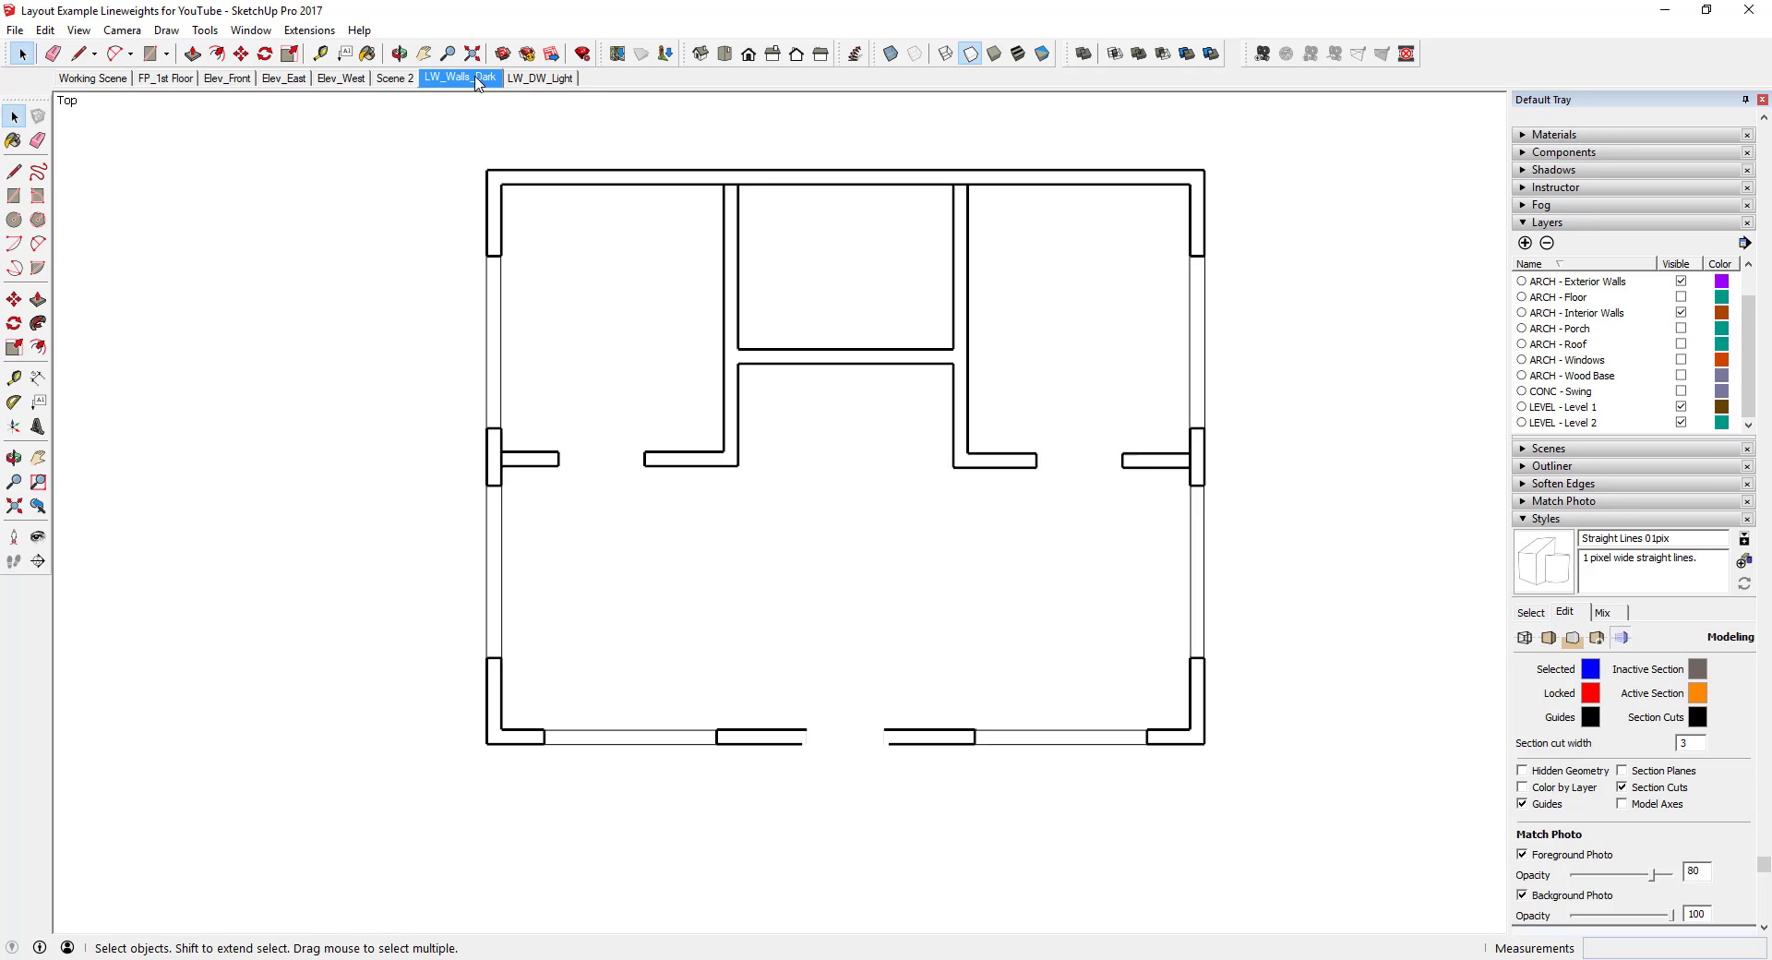
{"action": "left_click", "coordinate": [527, 80]}
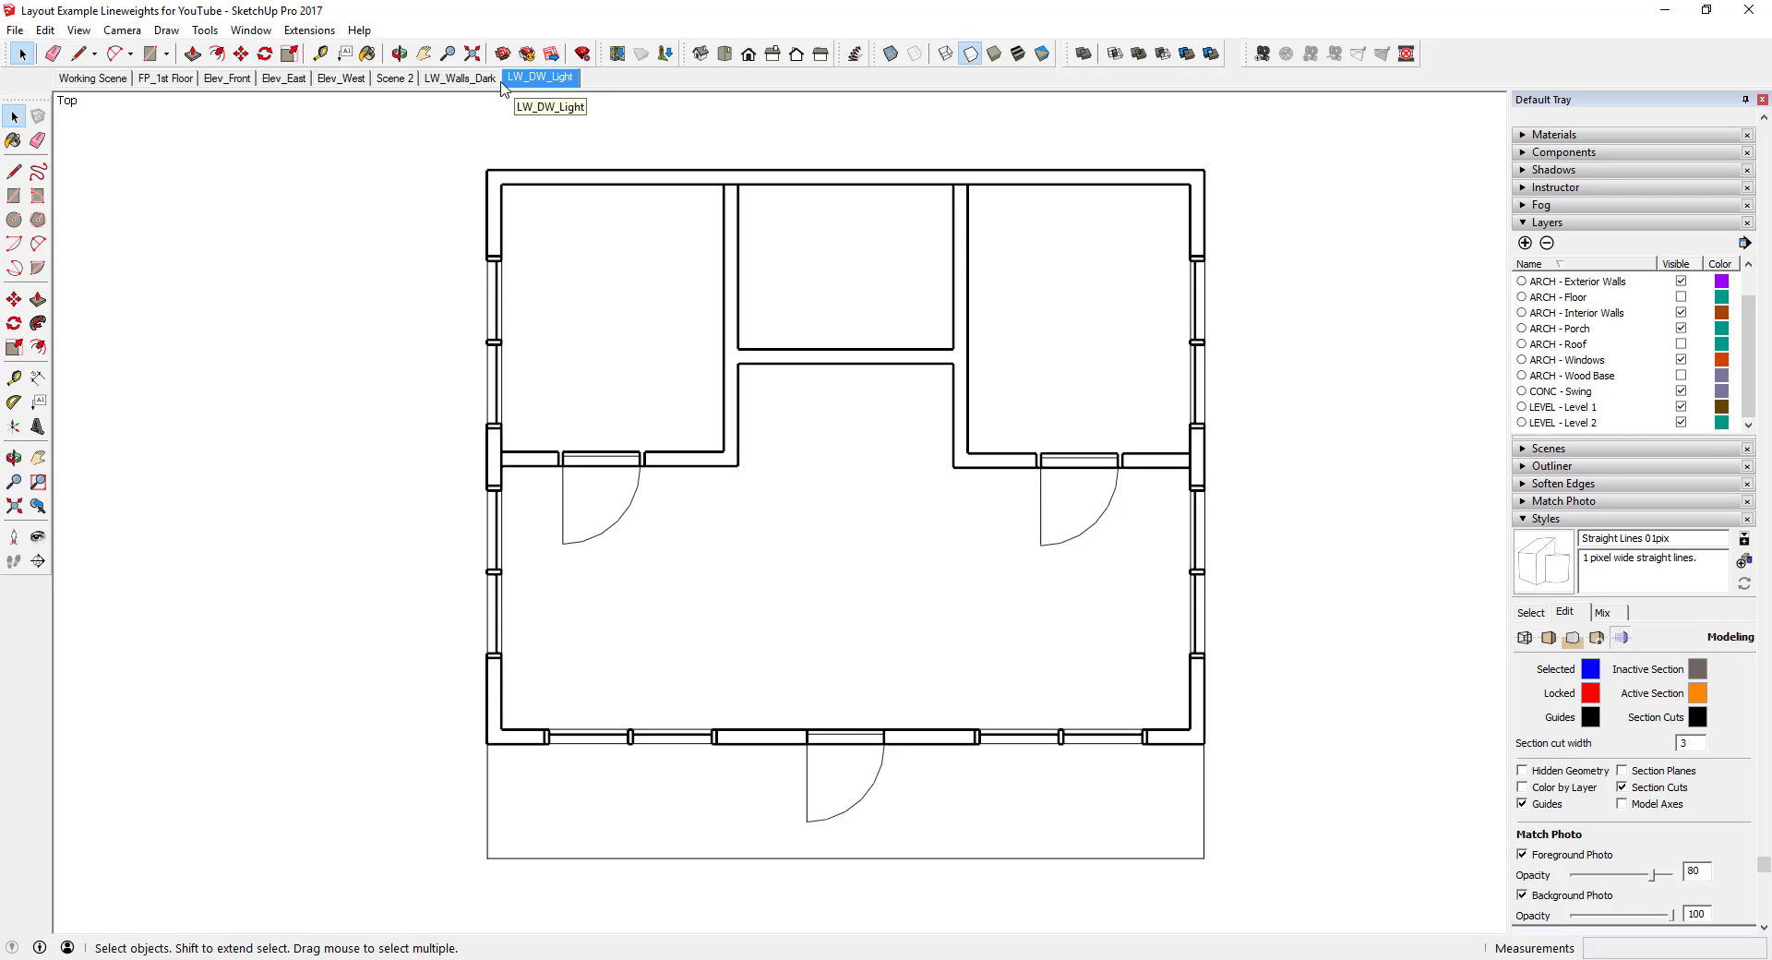
{"action": "left_click", "coordinate": [1531, 612]}
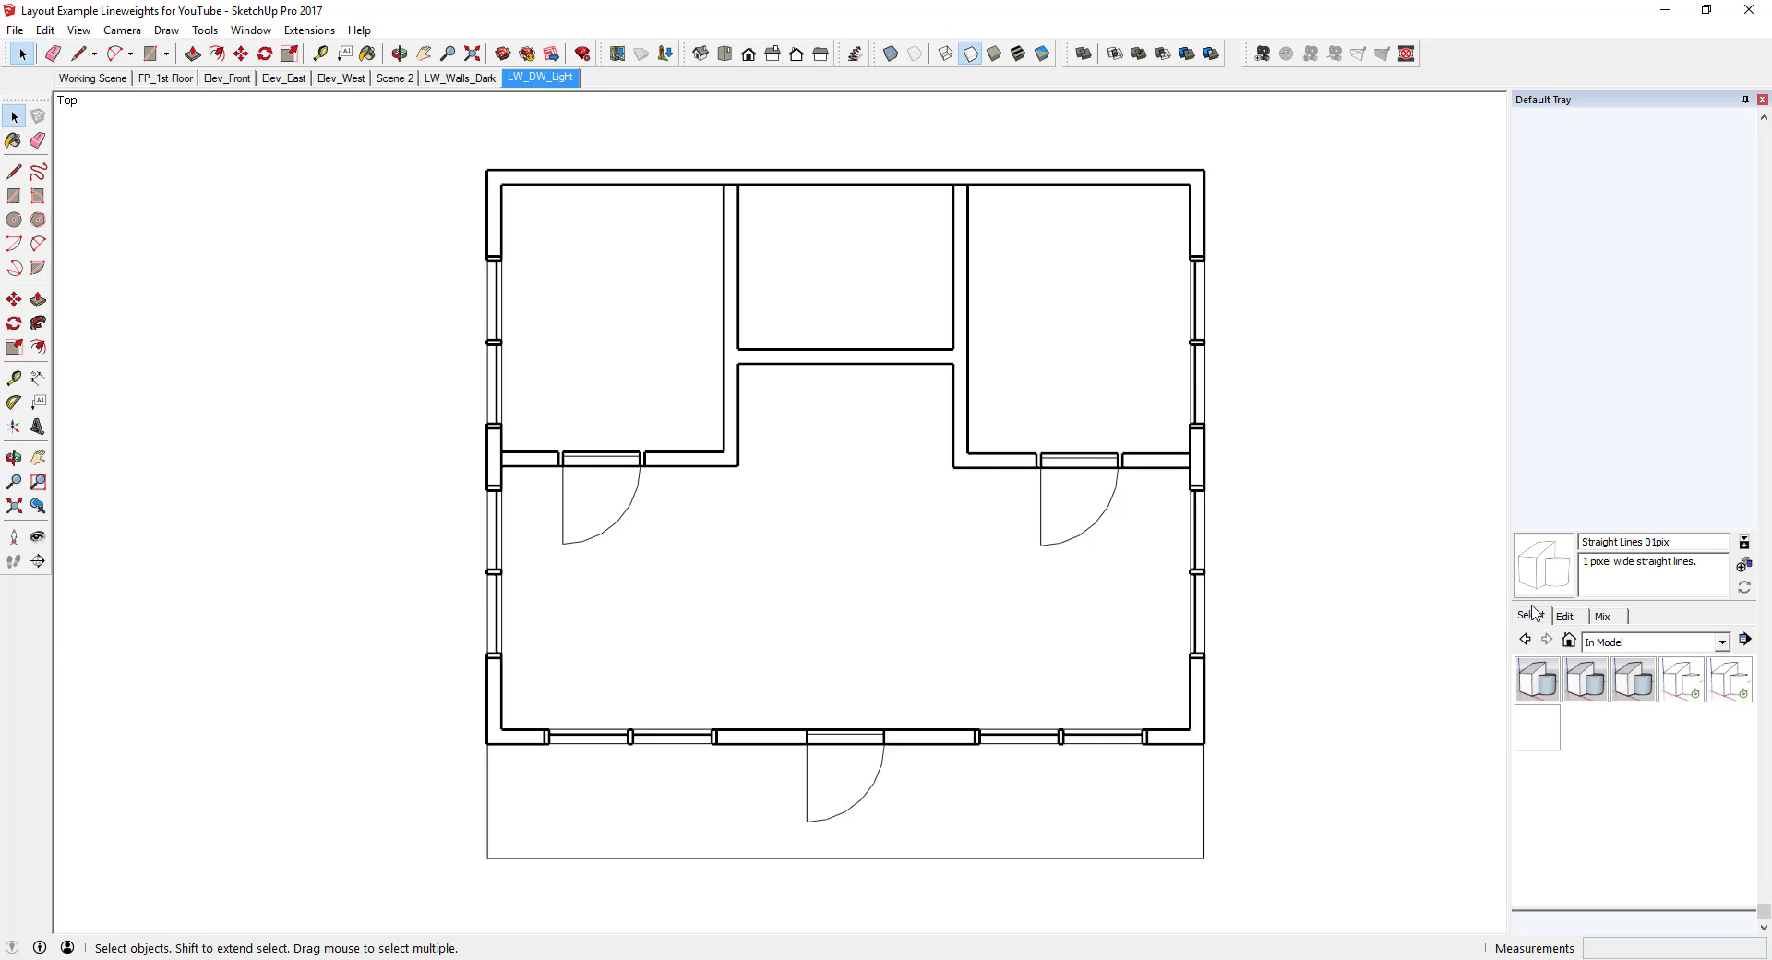
{"action": "left_click", "coordinate": [1598, 736]}
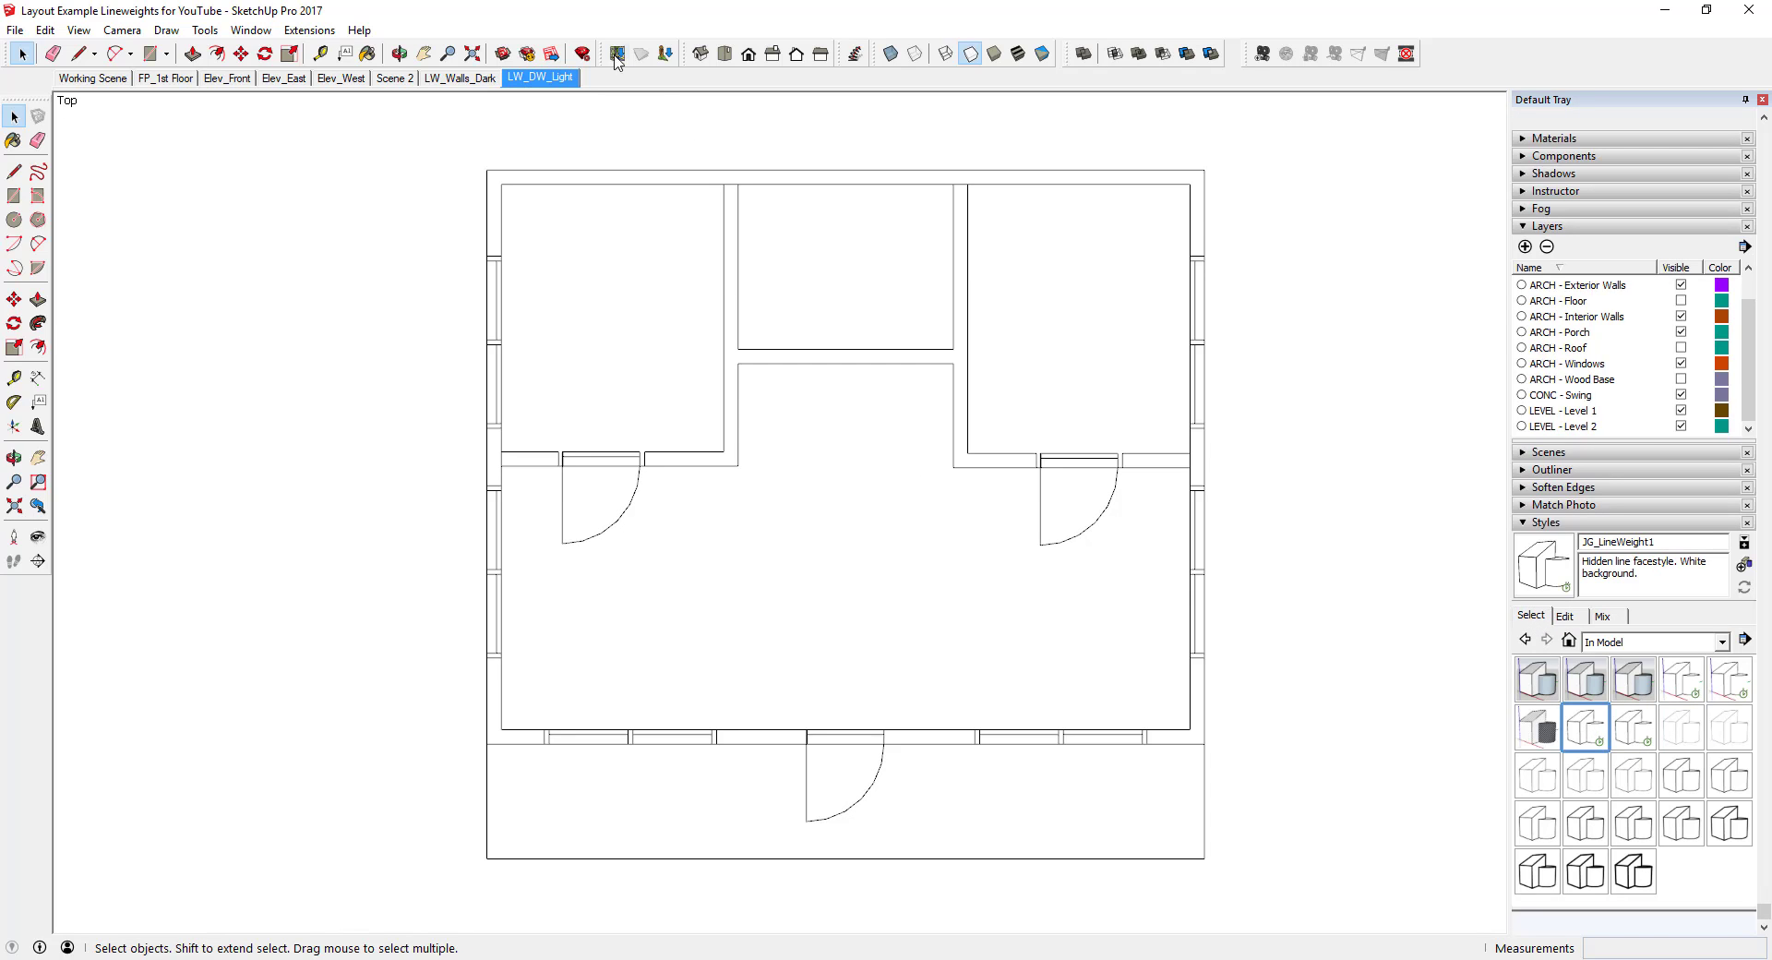
Hide the exterior wall, interior wall and porch layers in the LW_DW_Light view styled with JG_LineWeight1
{"action": "left_click", "coordinate": [1681, 285]}
{"action": "left_click", "coordinate": [1681, 315]}
{"action": "left_click", "coordinate": [1680, 331]}
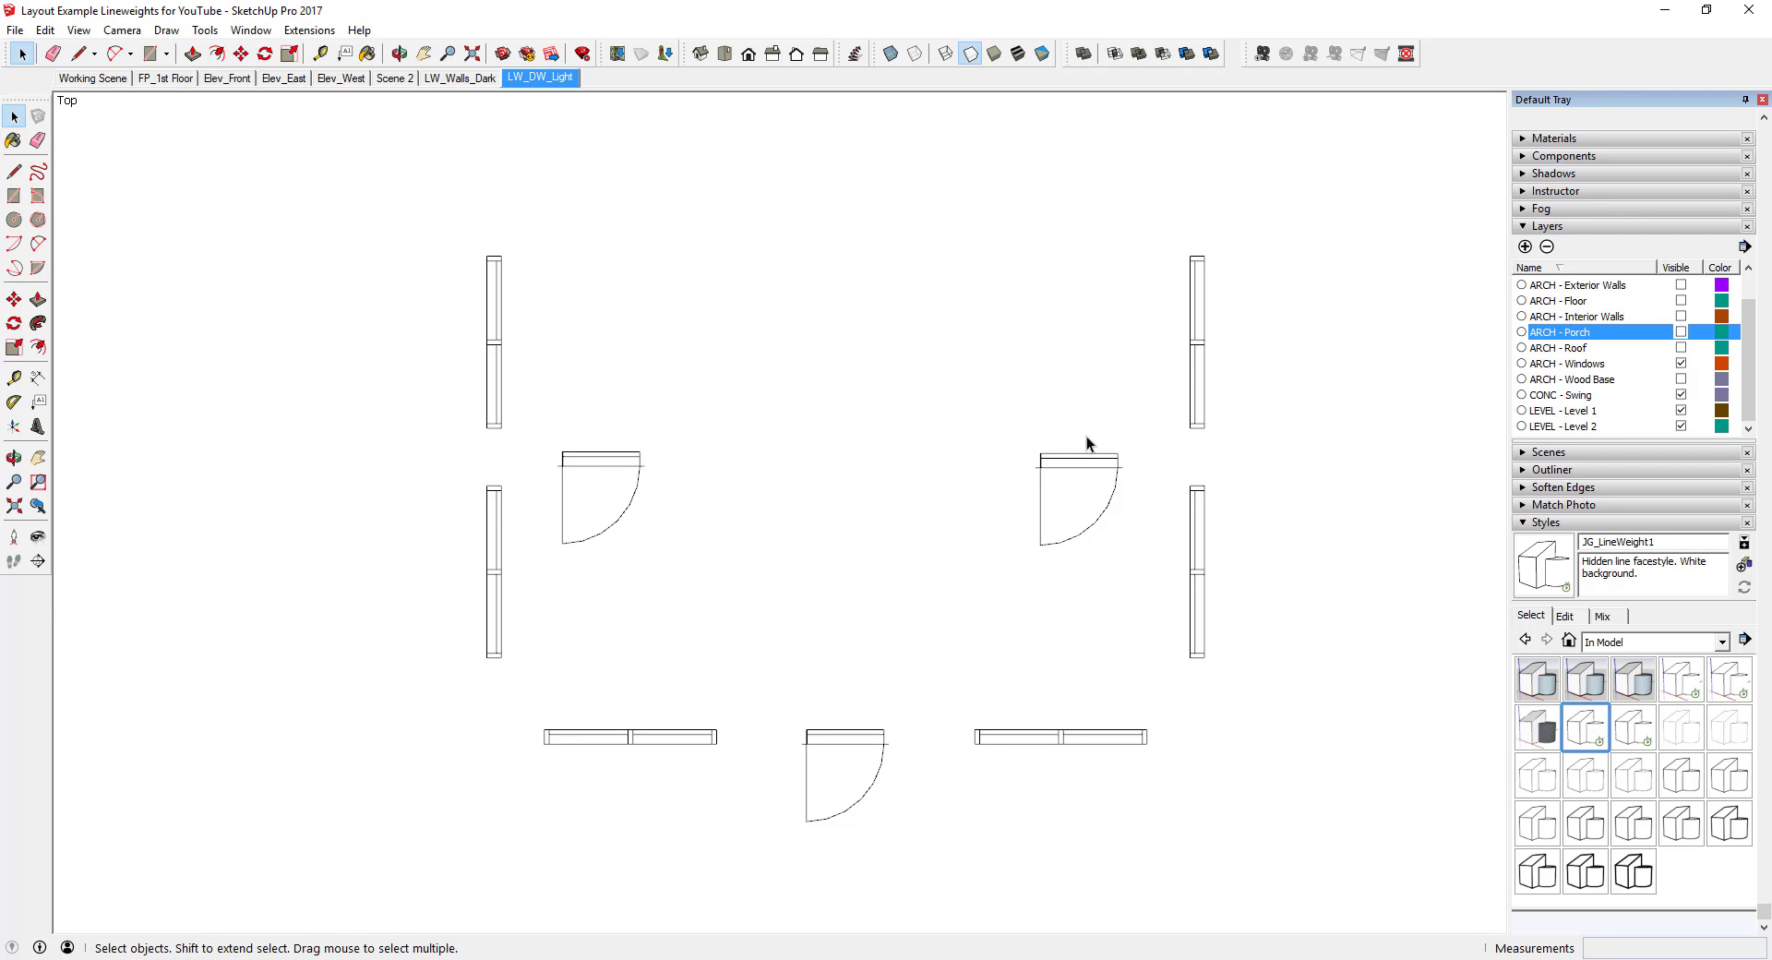
Update the LW_DW_Light scene, and apply the in-model JG_LineWeight3 style to the LW_Walls_Dark scene and update it
{"action": "right_click", "coordinate": [553, 79]}
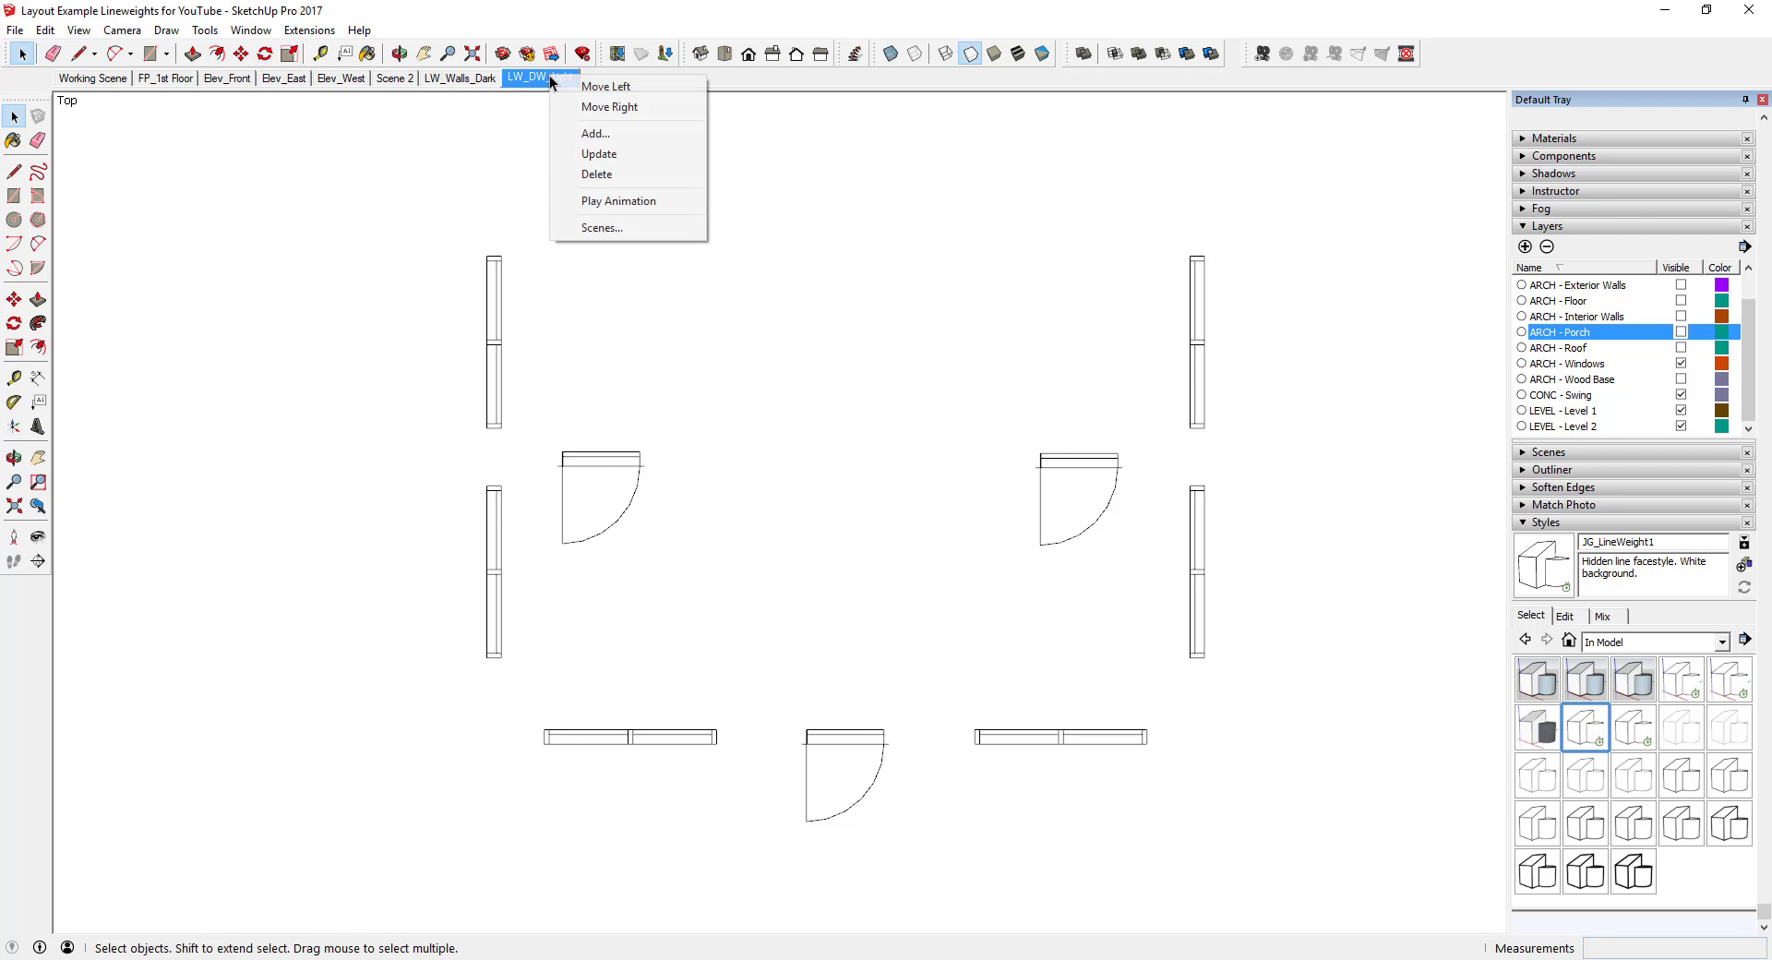
{"action": "left_click", "coordinate": [603, 155]}
{"action": "left_click", "coordinate": [443, 79]}
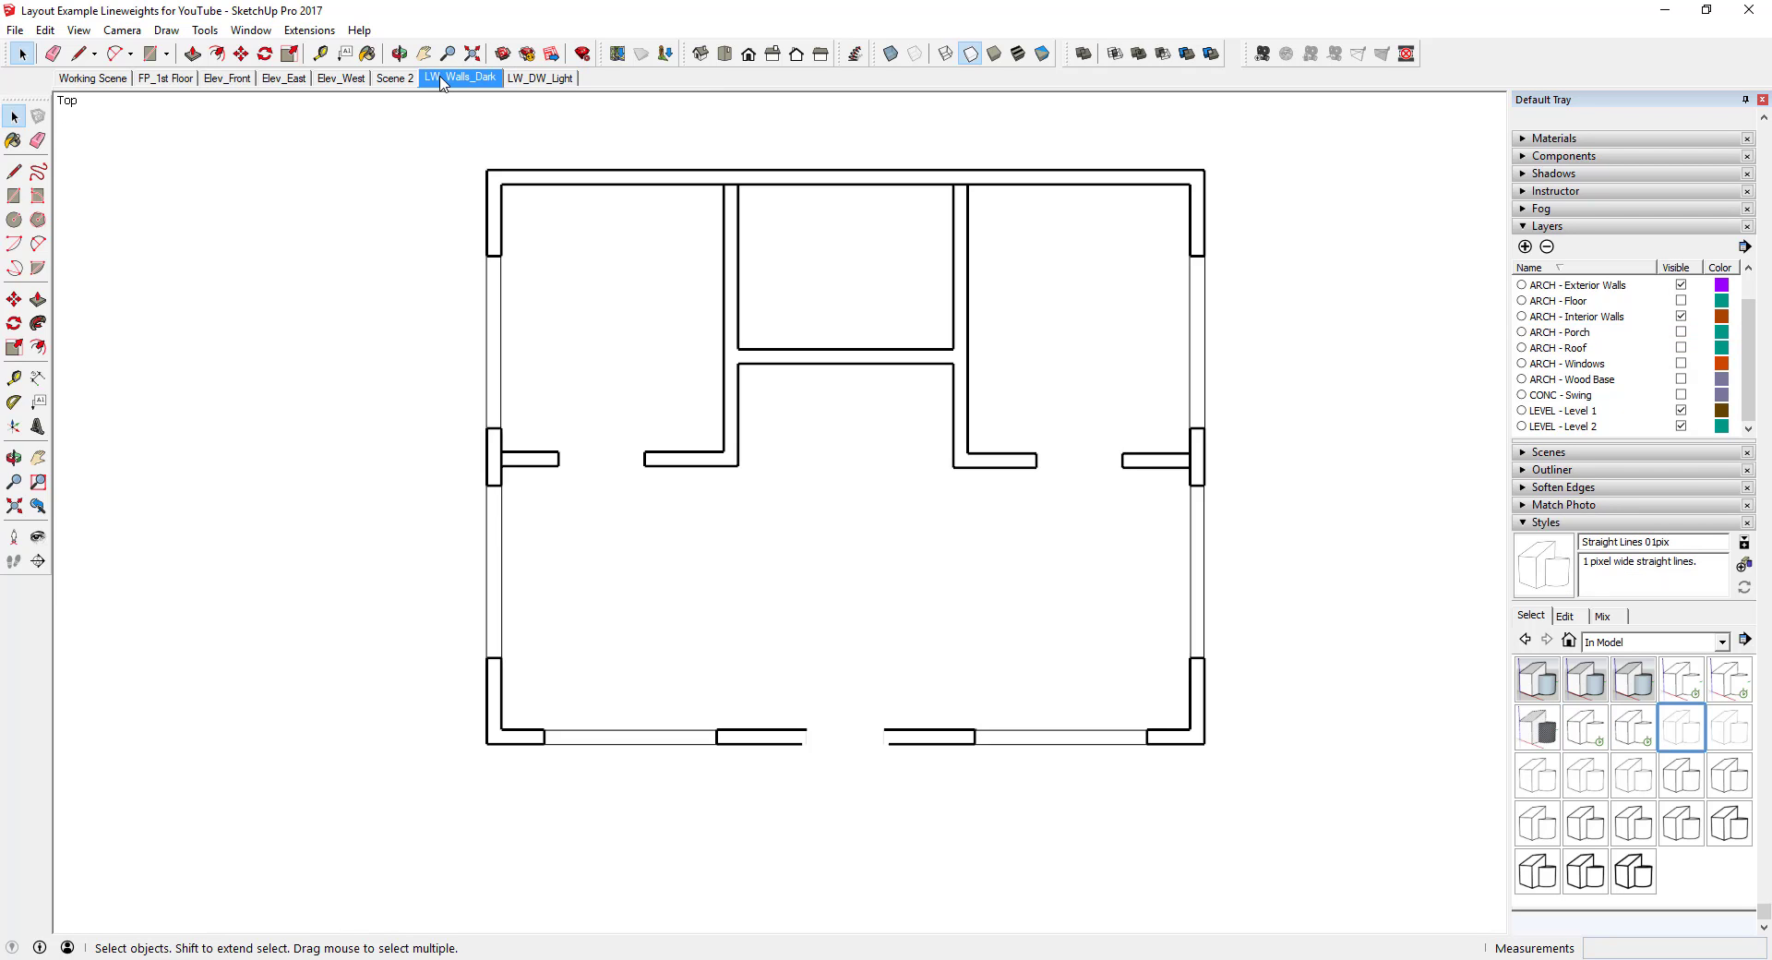
{"action": "left_click", "coordinate": [1643, 736]}
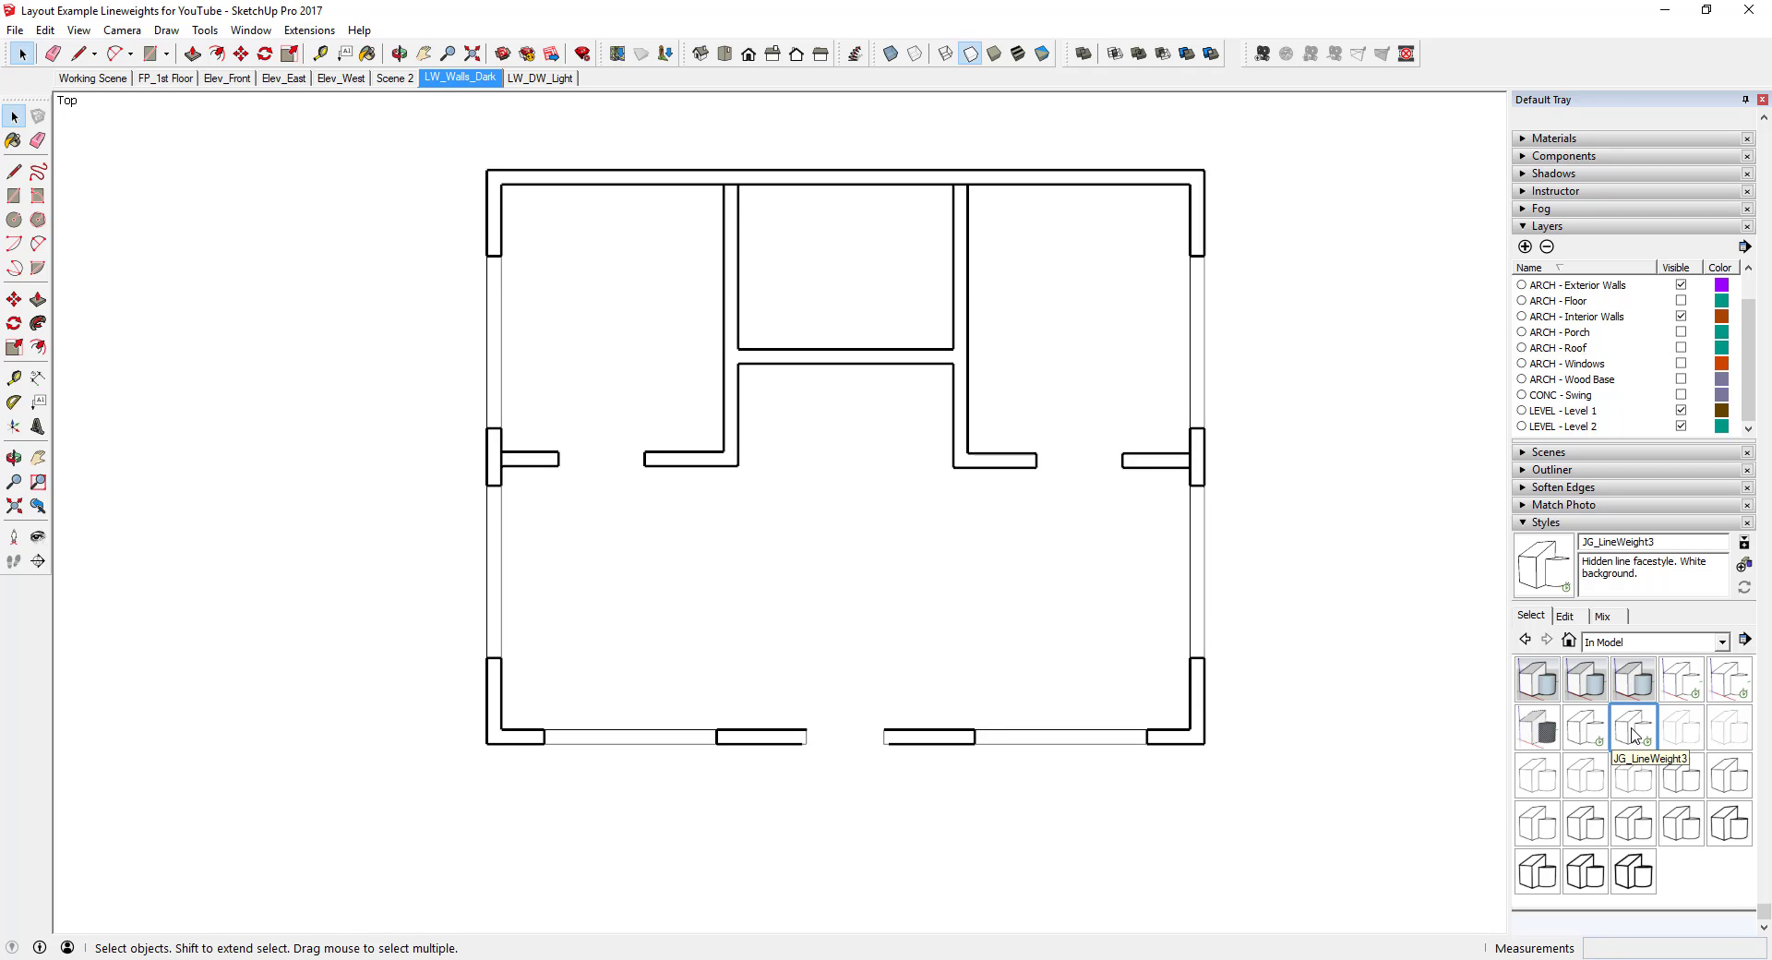
{"action": "right_click", "coordinate": [465, 83]}
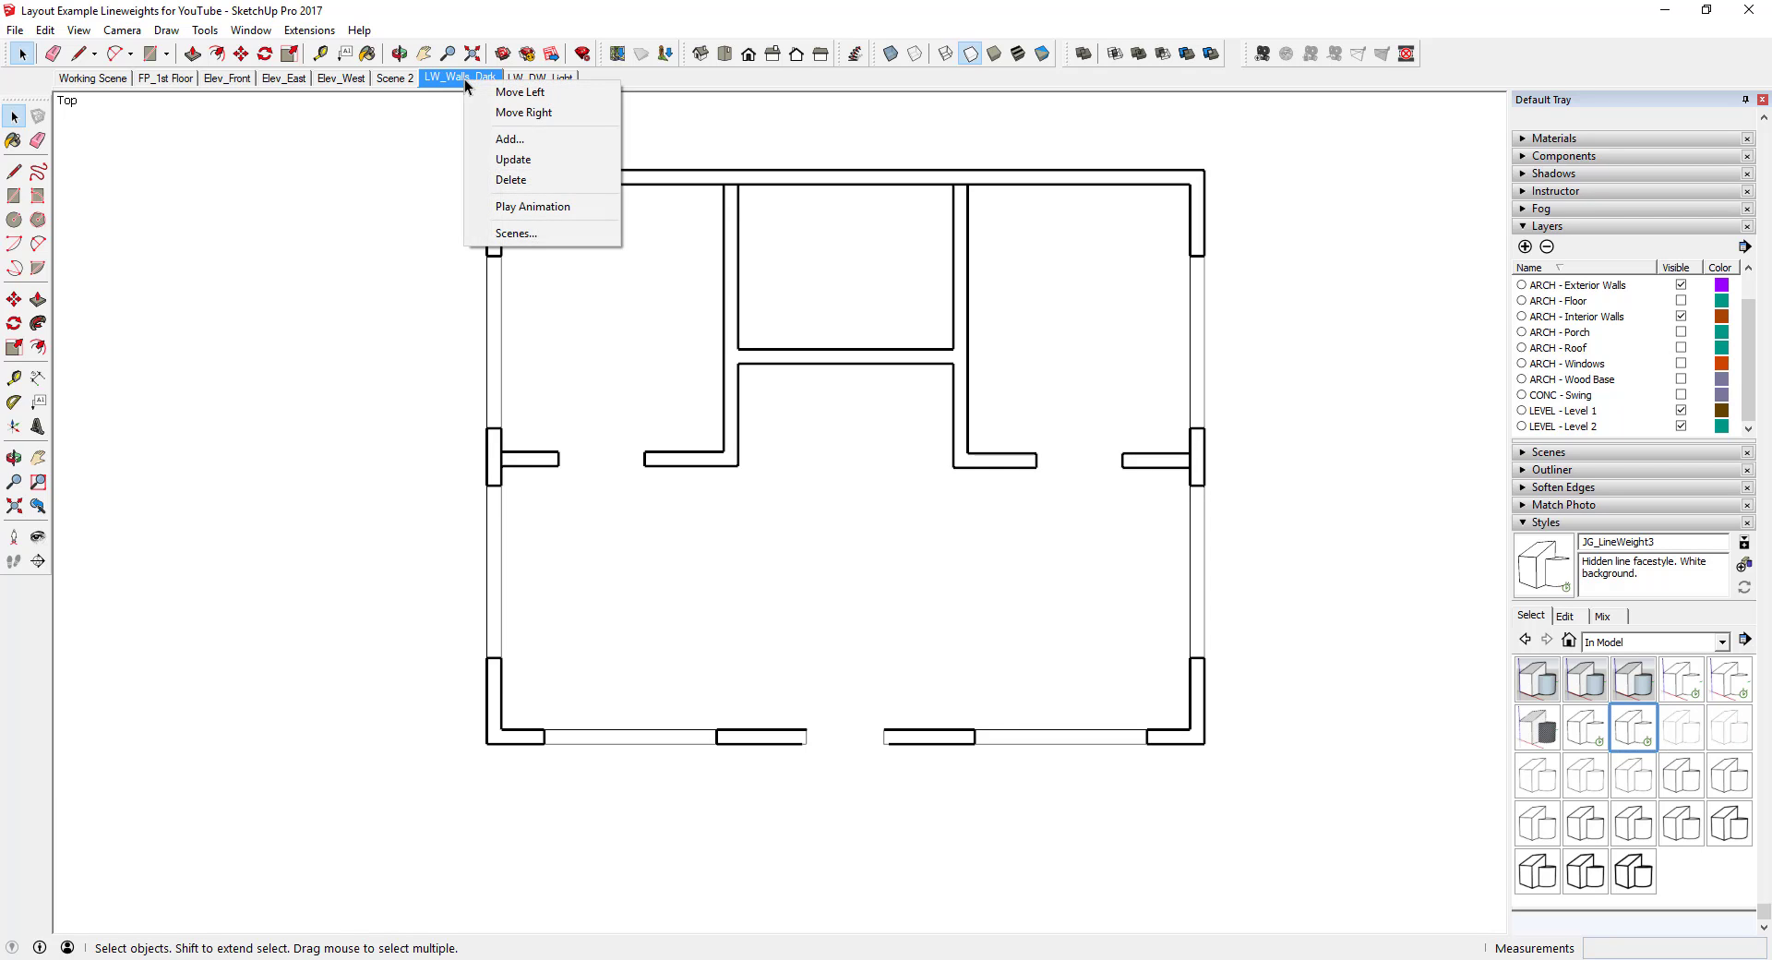
{"action": "left_click", "coordinate": [536, 162]}
Recall the LW_DW_Light and LW_Walls_Dark scenes alternately to compare their visible elements and line thickness
{"action": "left_click", "coordinate": [538, 82]}
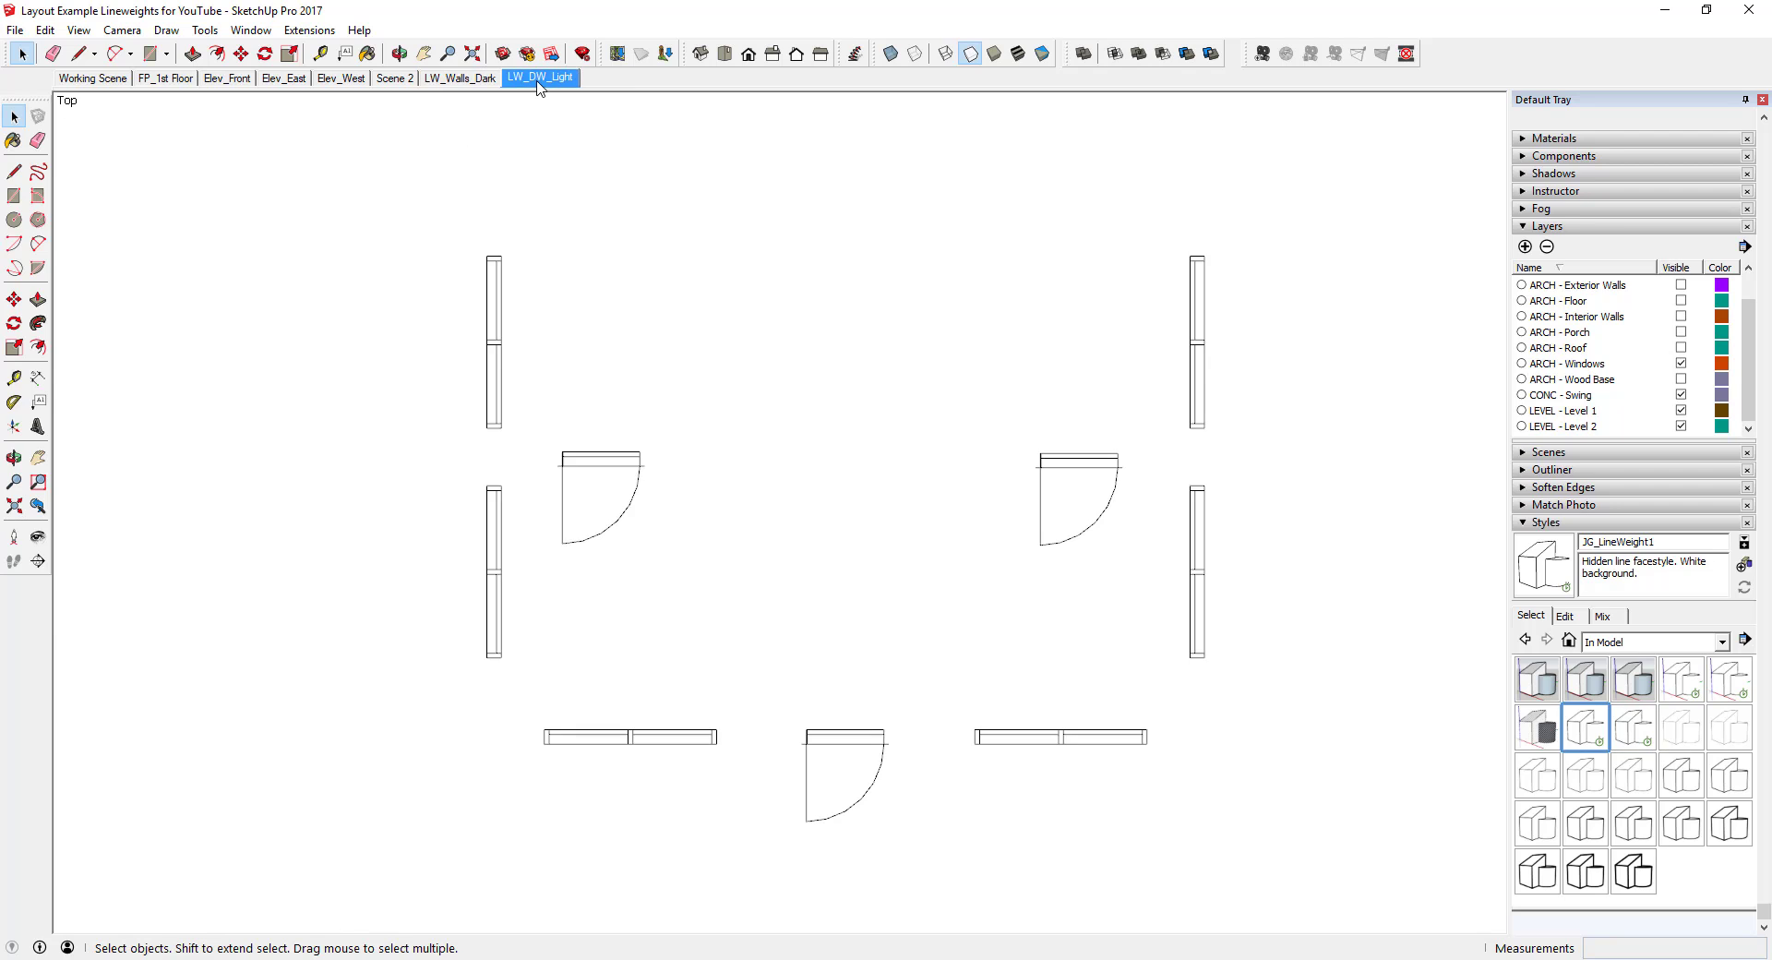
{"action": "left_click", "coordinate": [460, 80]}
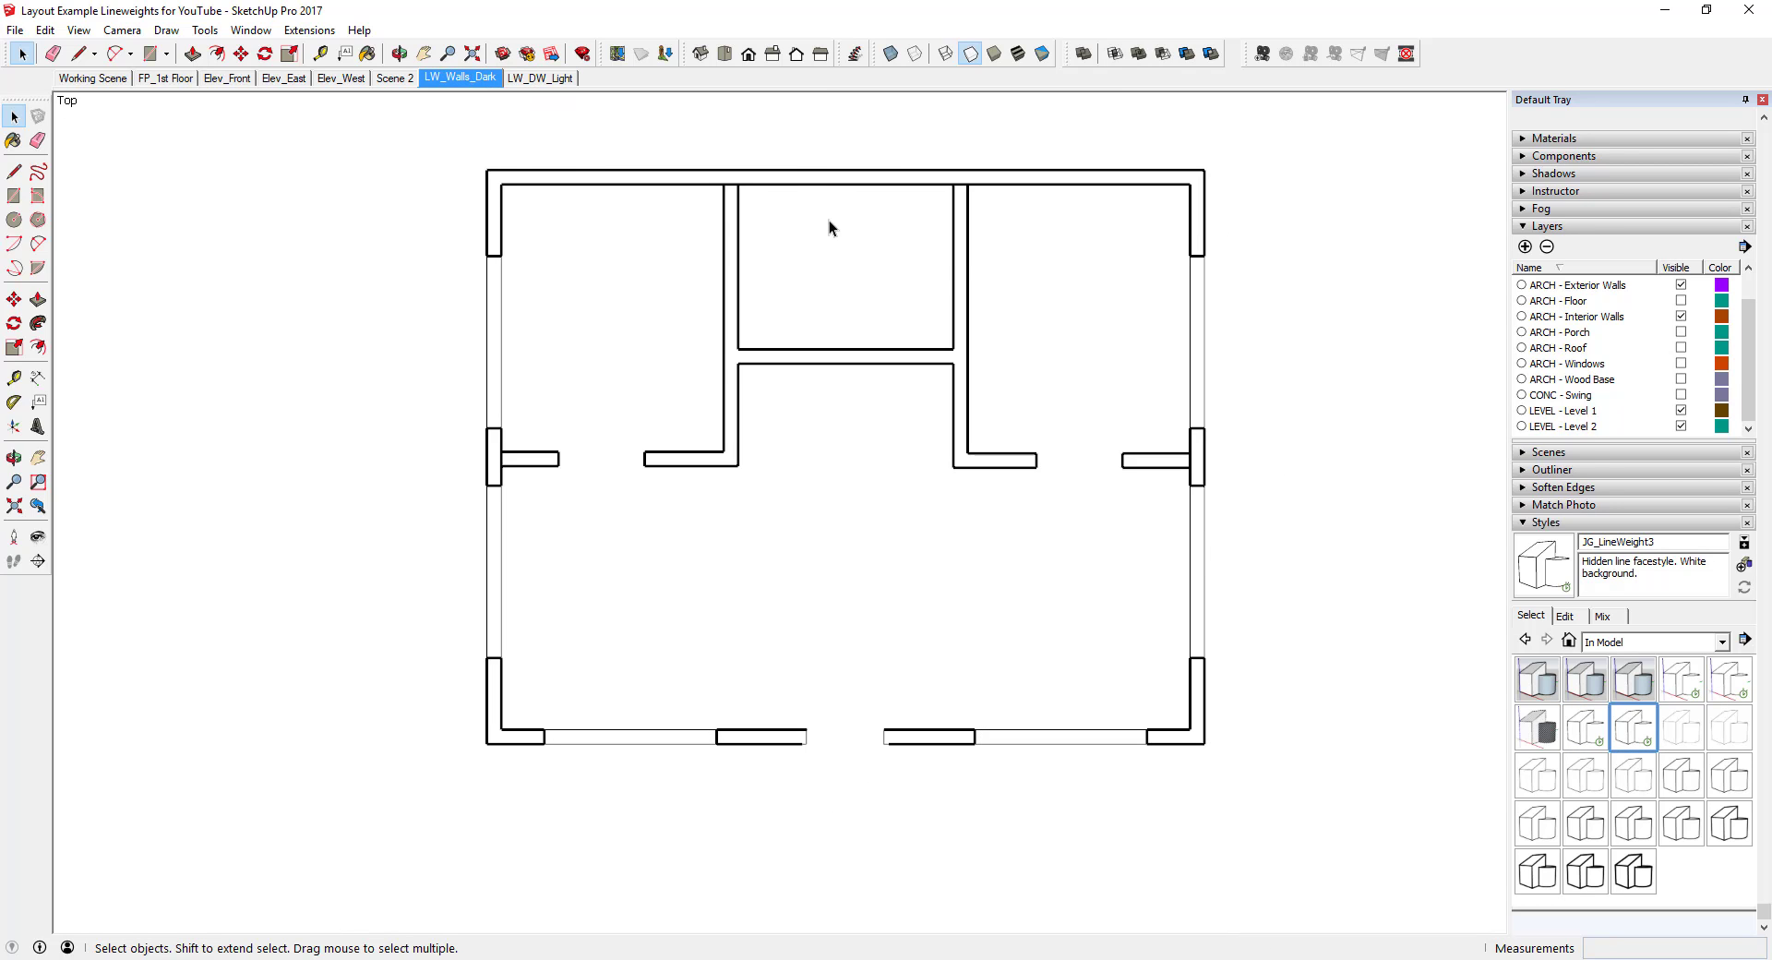
{"action": "left_click", "coordinate": [543, 81]}
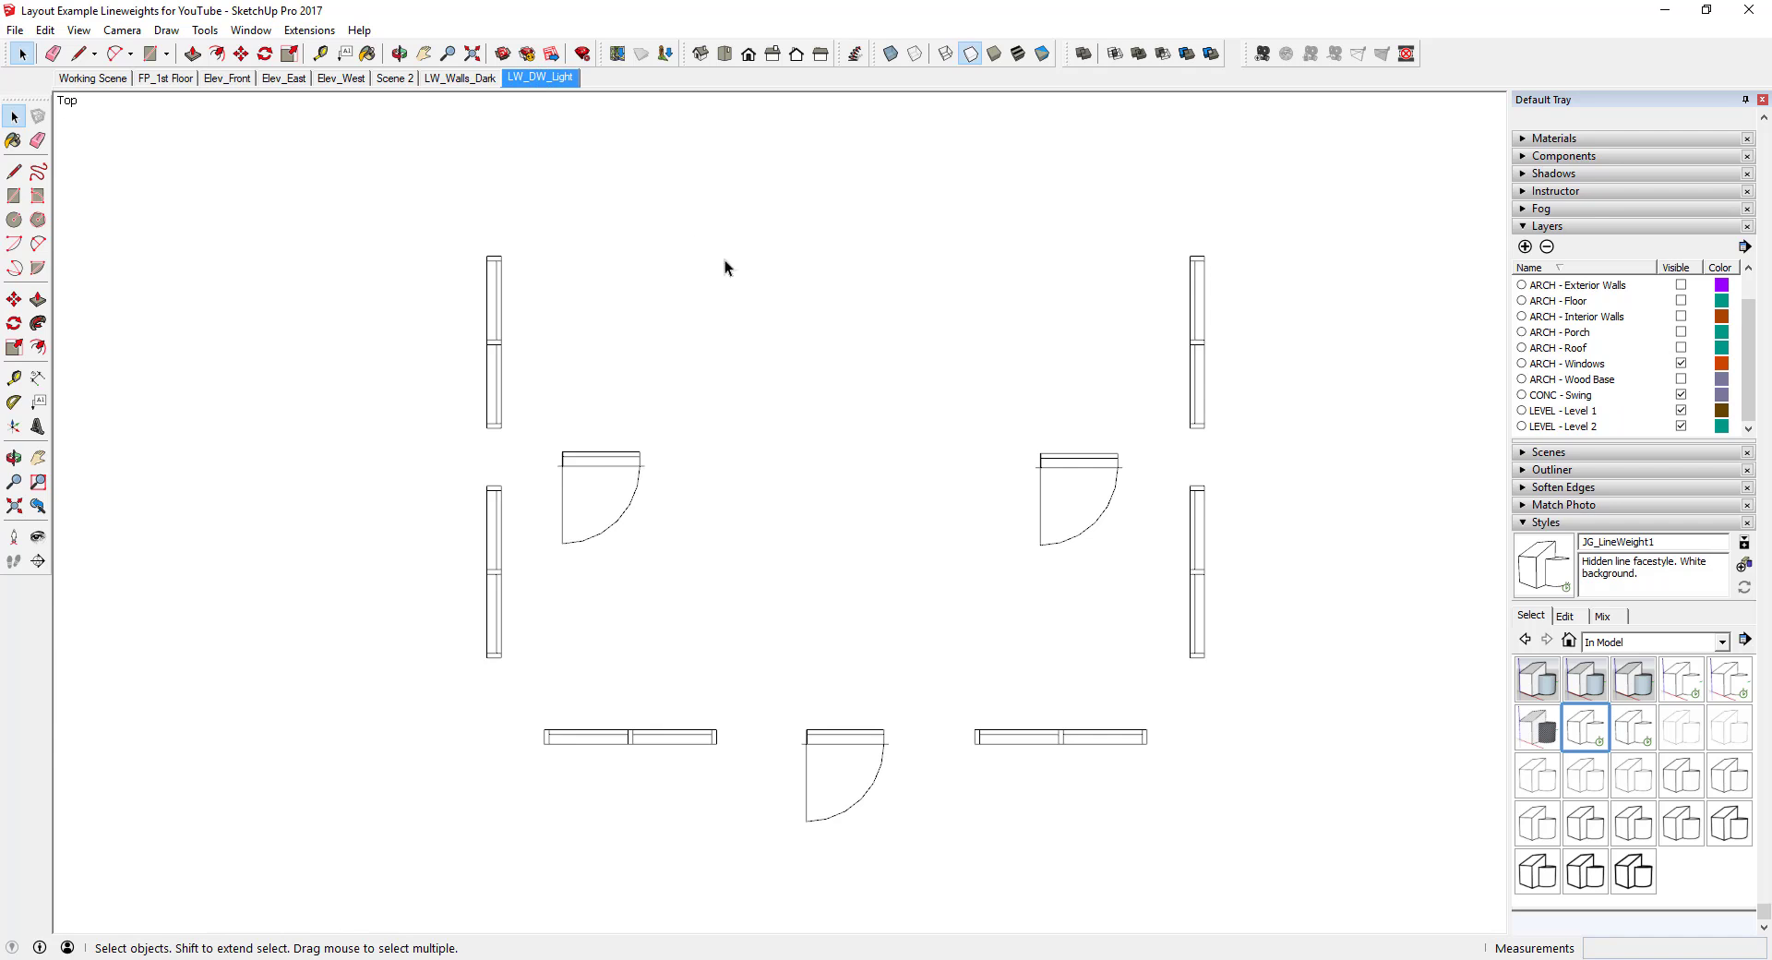
{"action": "left_click", "coordinate": [451, 79]}
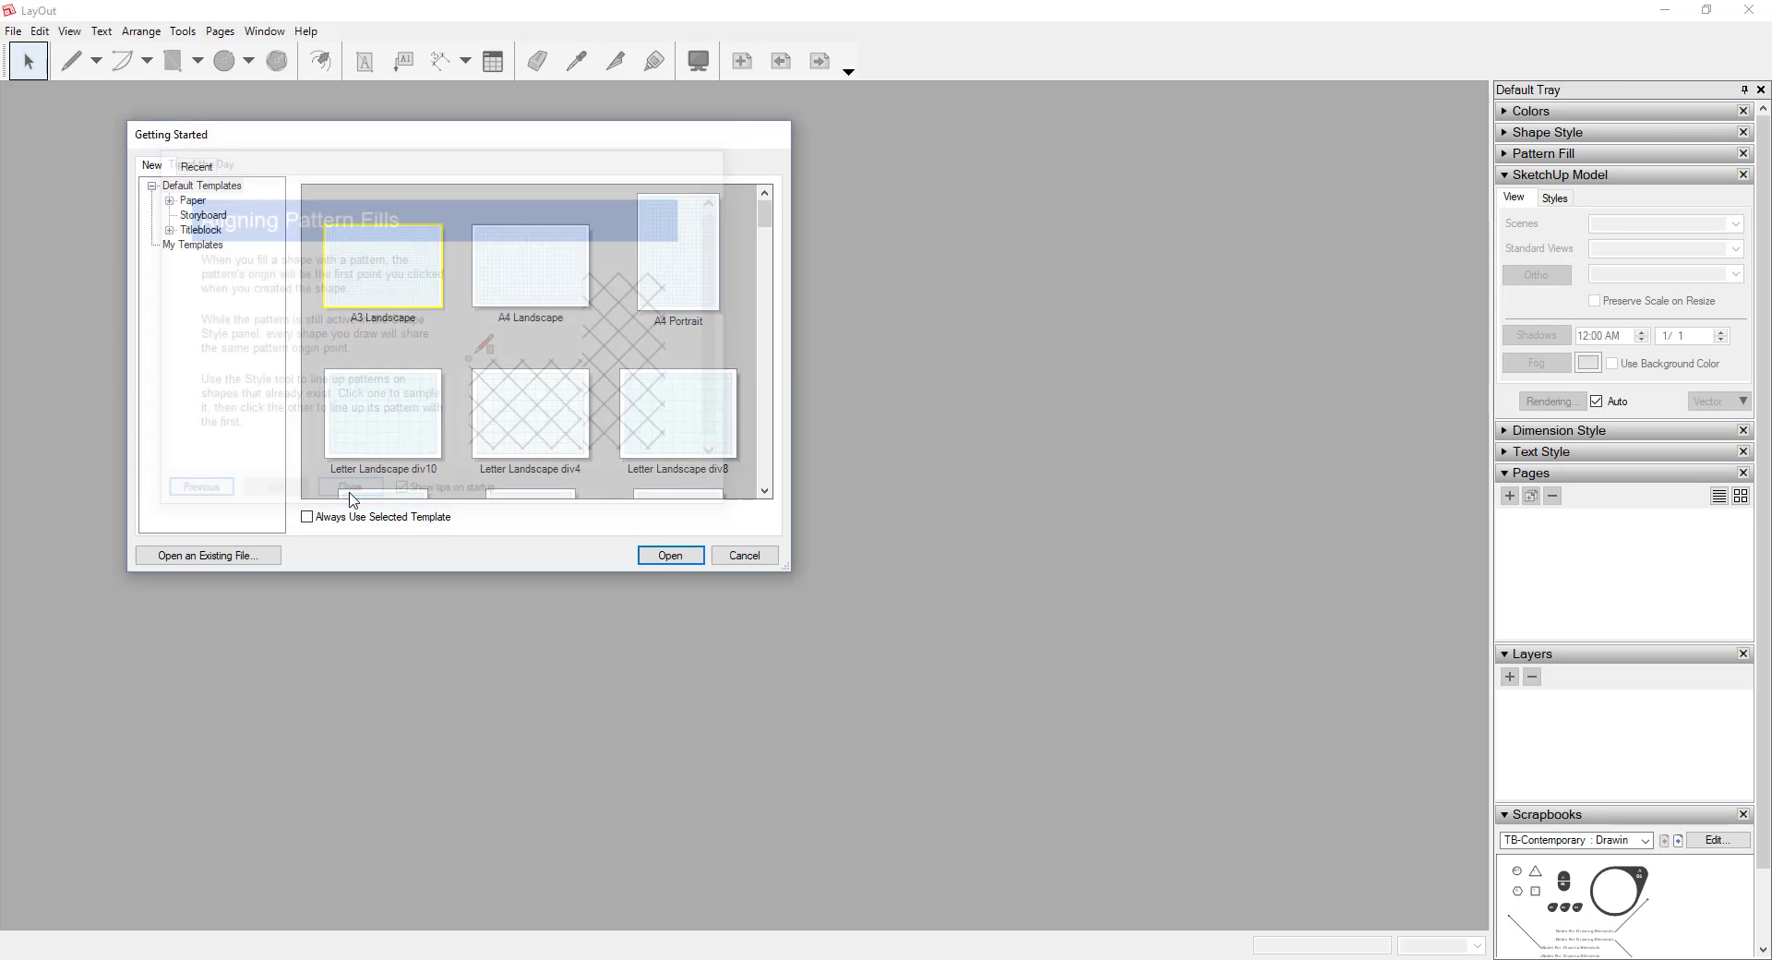
In LayOut, open the existing Layout Elevations document from the Layout 2 - Organizing Your Model folder
{"action": "left_click", "coordinate": [216, 557]}
{"action": "left_click", "coordinate": [473, 193]}
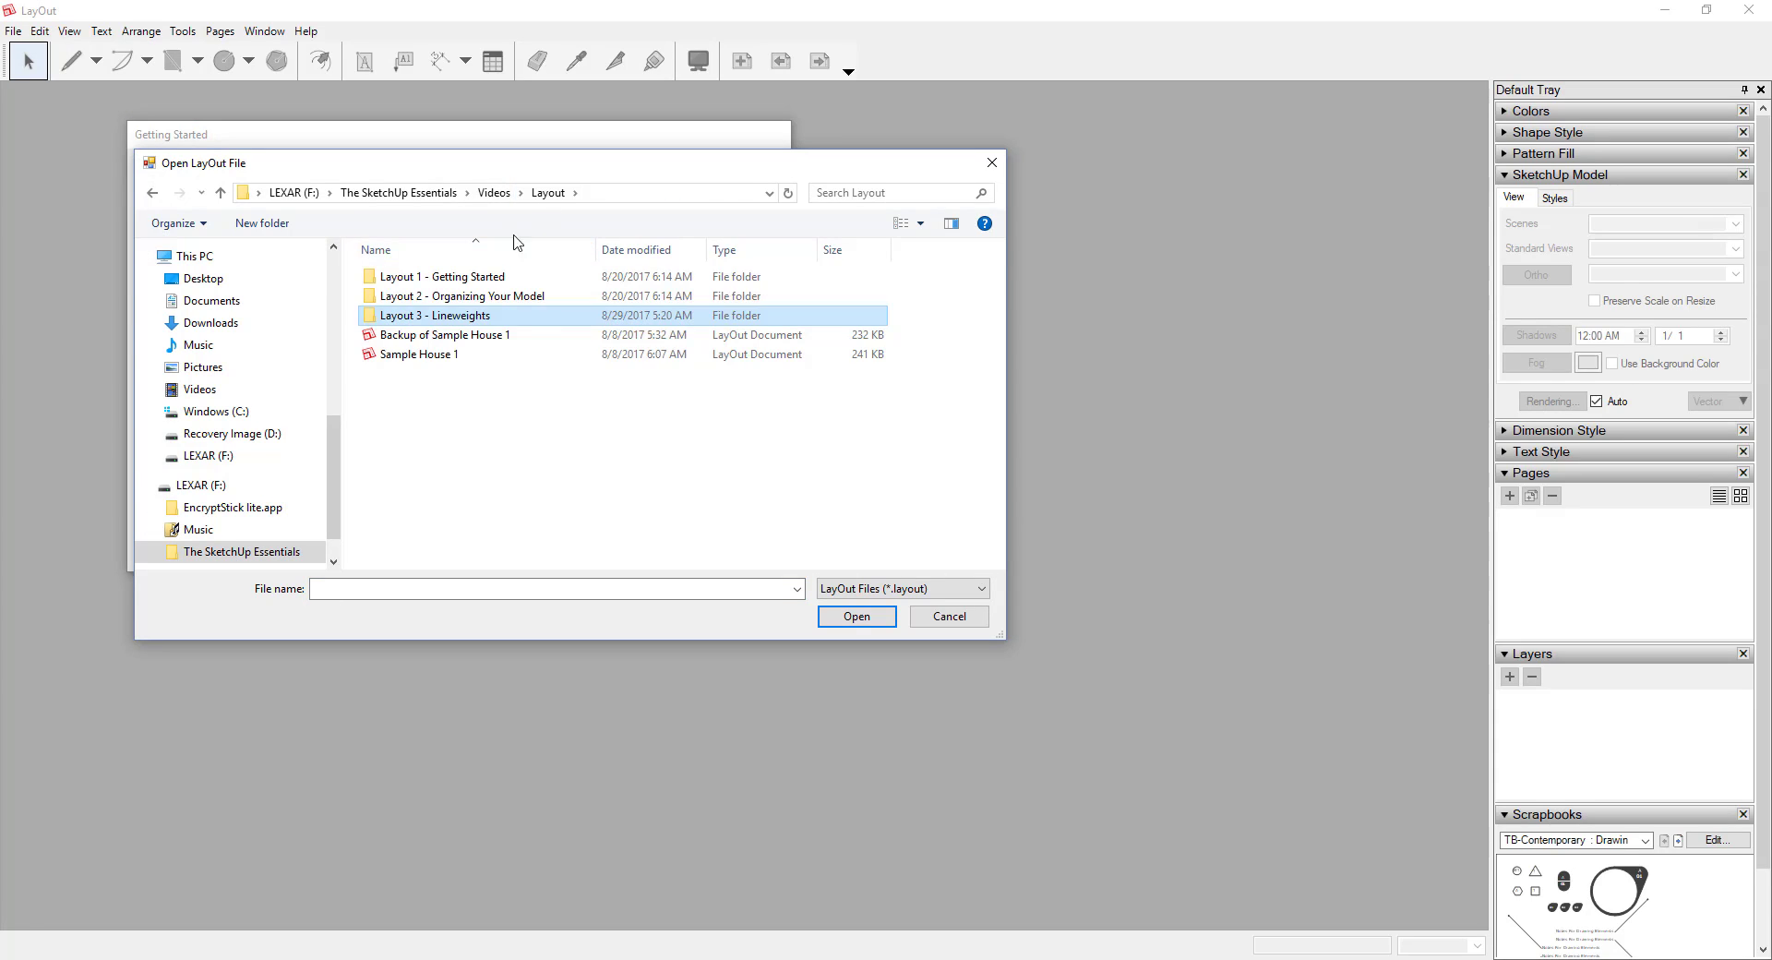
{"action": "double_click", "coordinate": [486, 296]}
{"action": "double_click", "coordinate": [424, 335]}
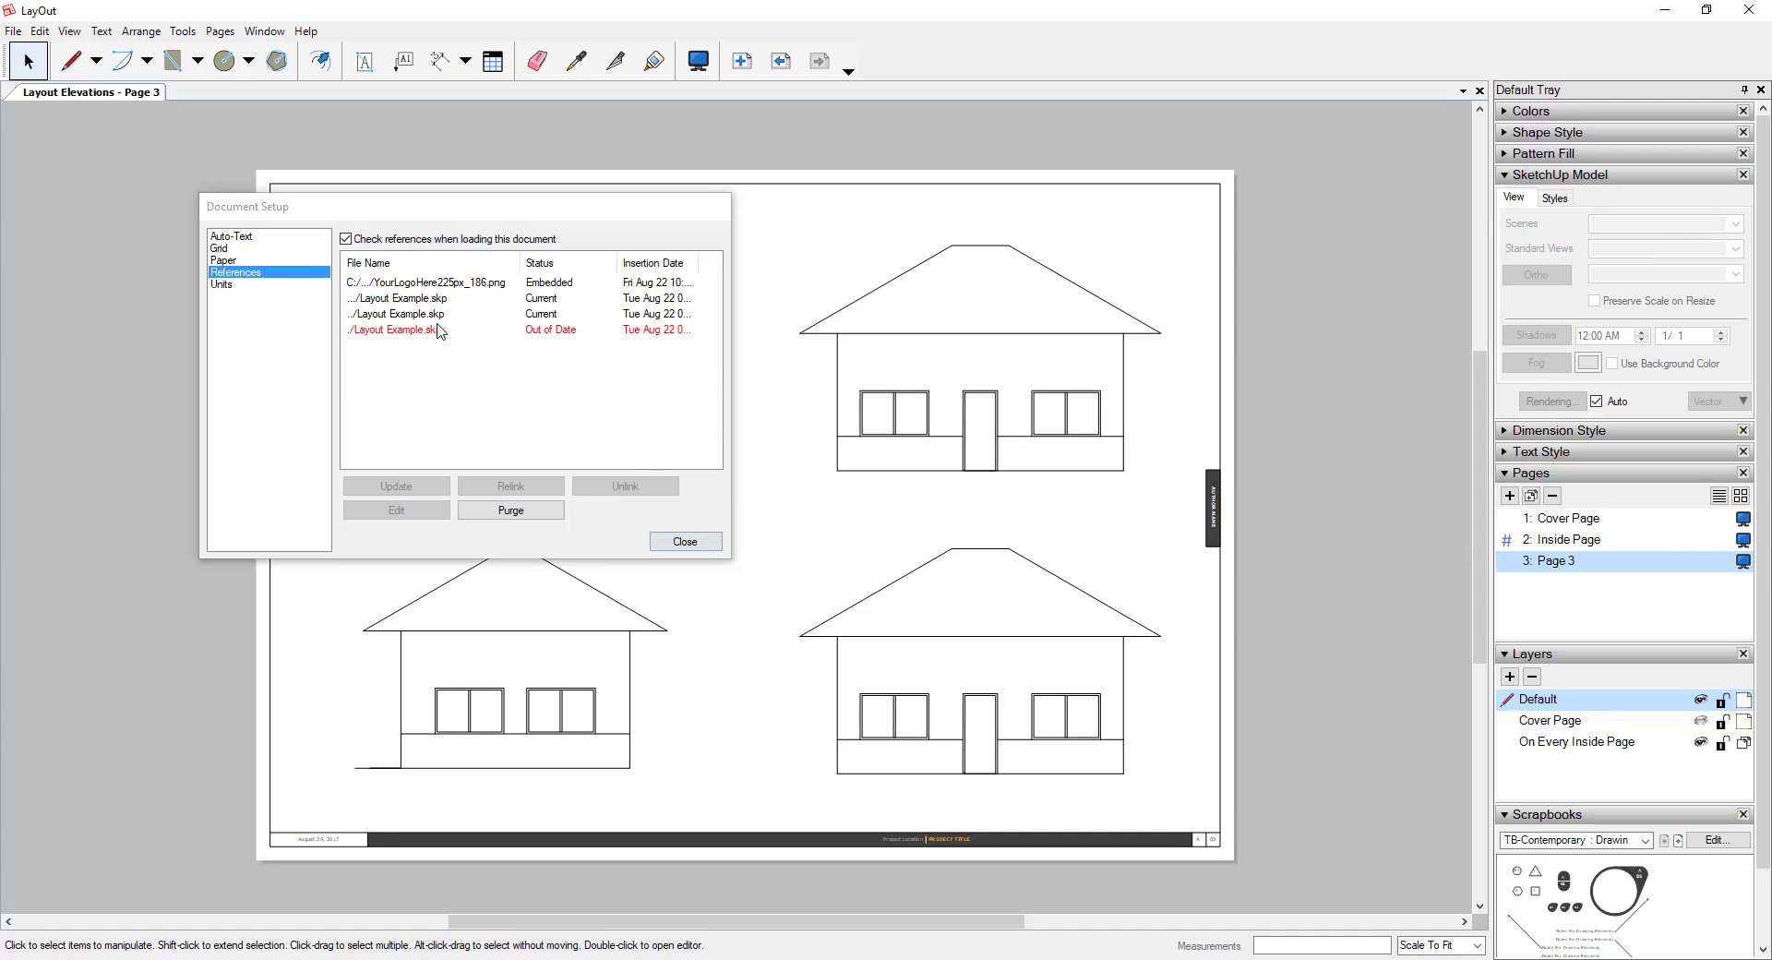
Update the out-of-date Layout Example.skp reference in the document setup and deselect the elevation viewports
{"action": "left_click", "coordinate": [409, 332]}
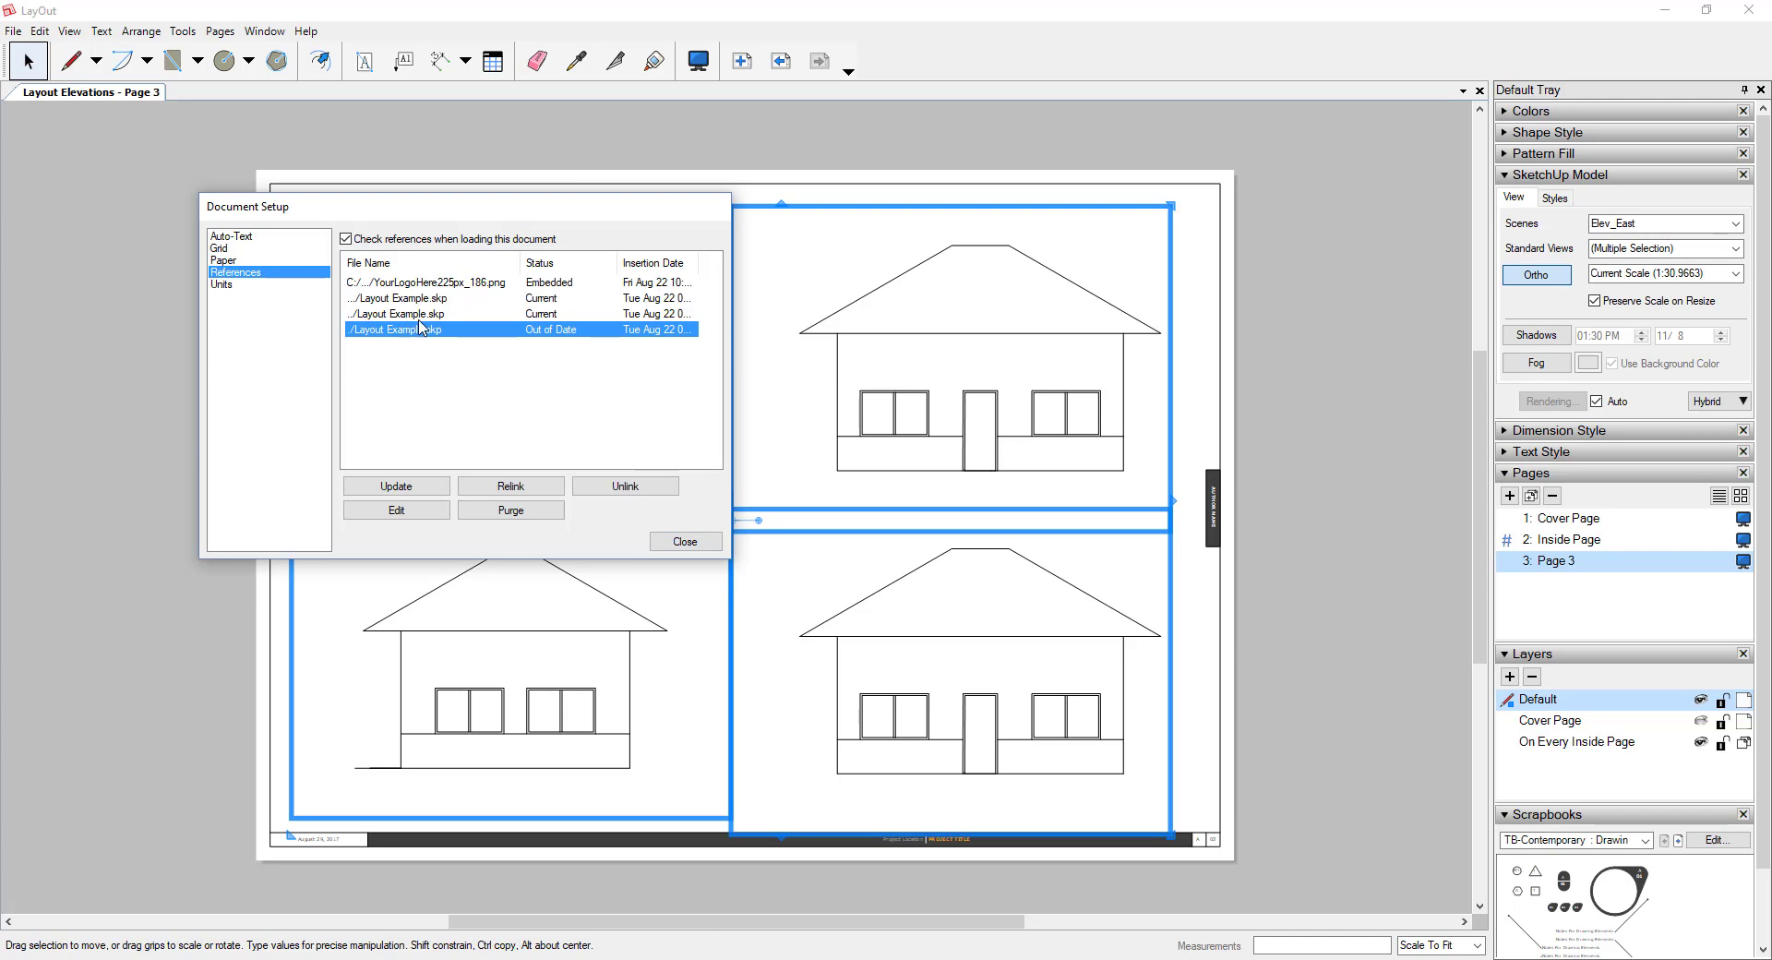
{"action": "left_click", "coordinate": [397, 486]}
{"action": "left_click", "coordinate": [685, 541]}
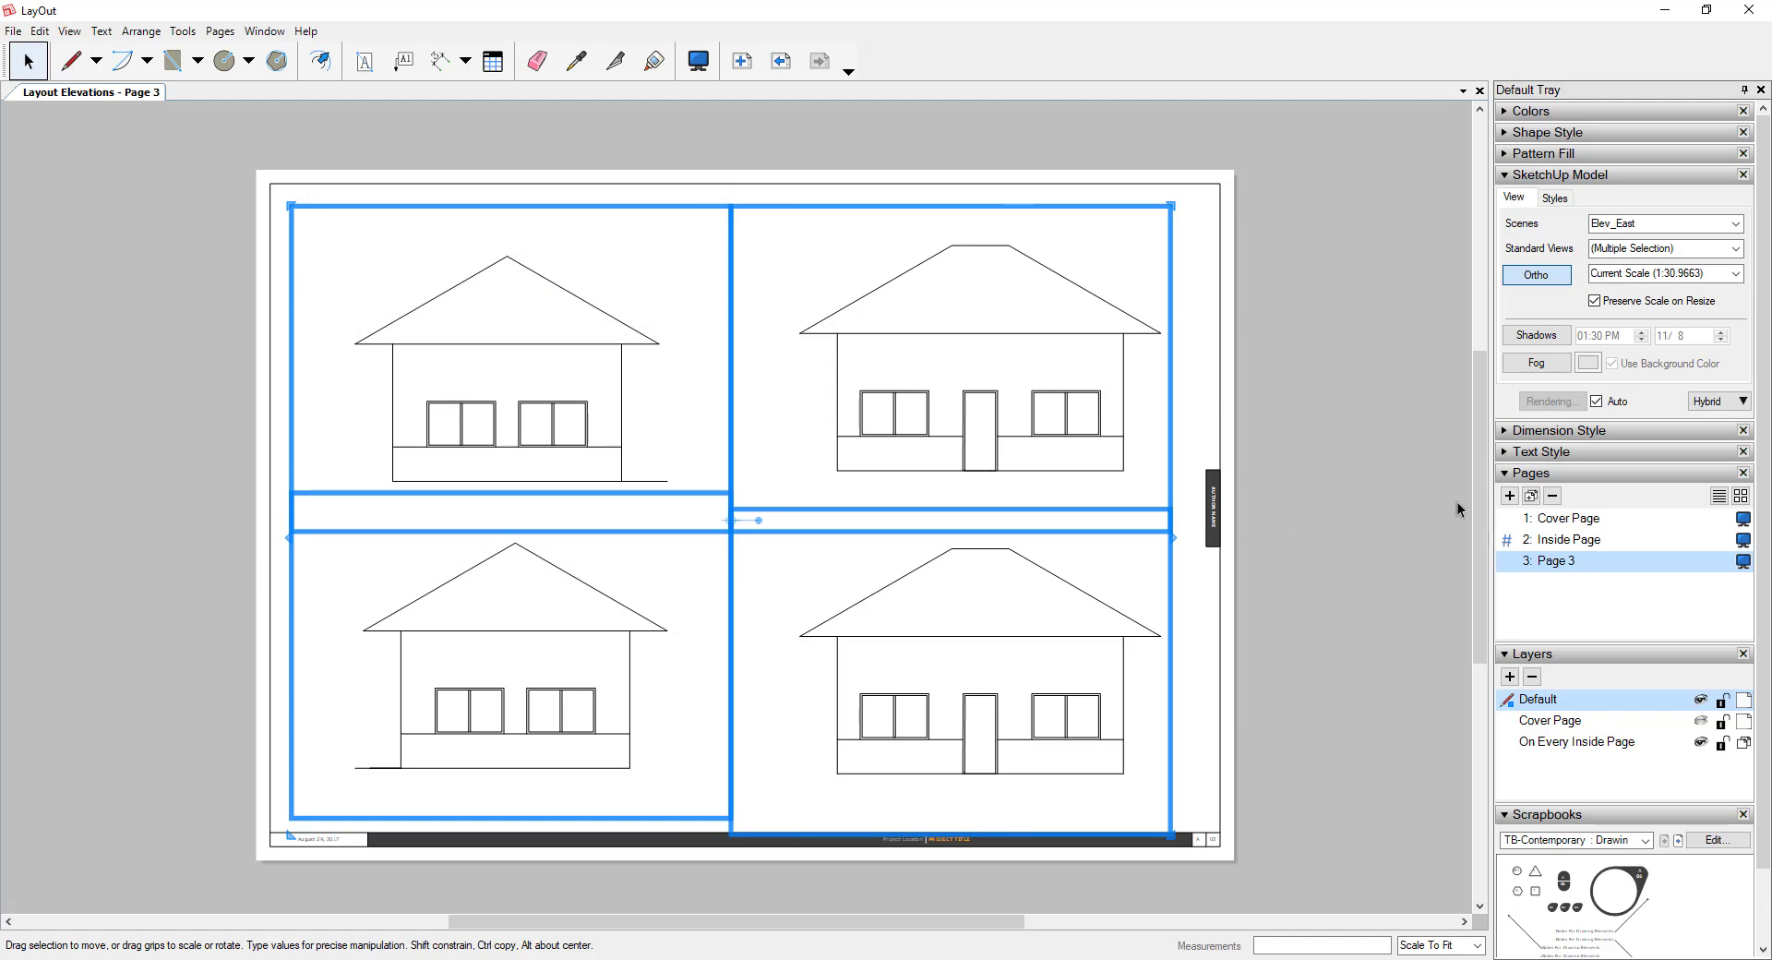
{"action": "left_click", "coordinate": [1235, 297]}
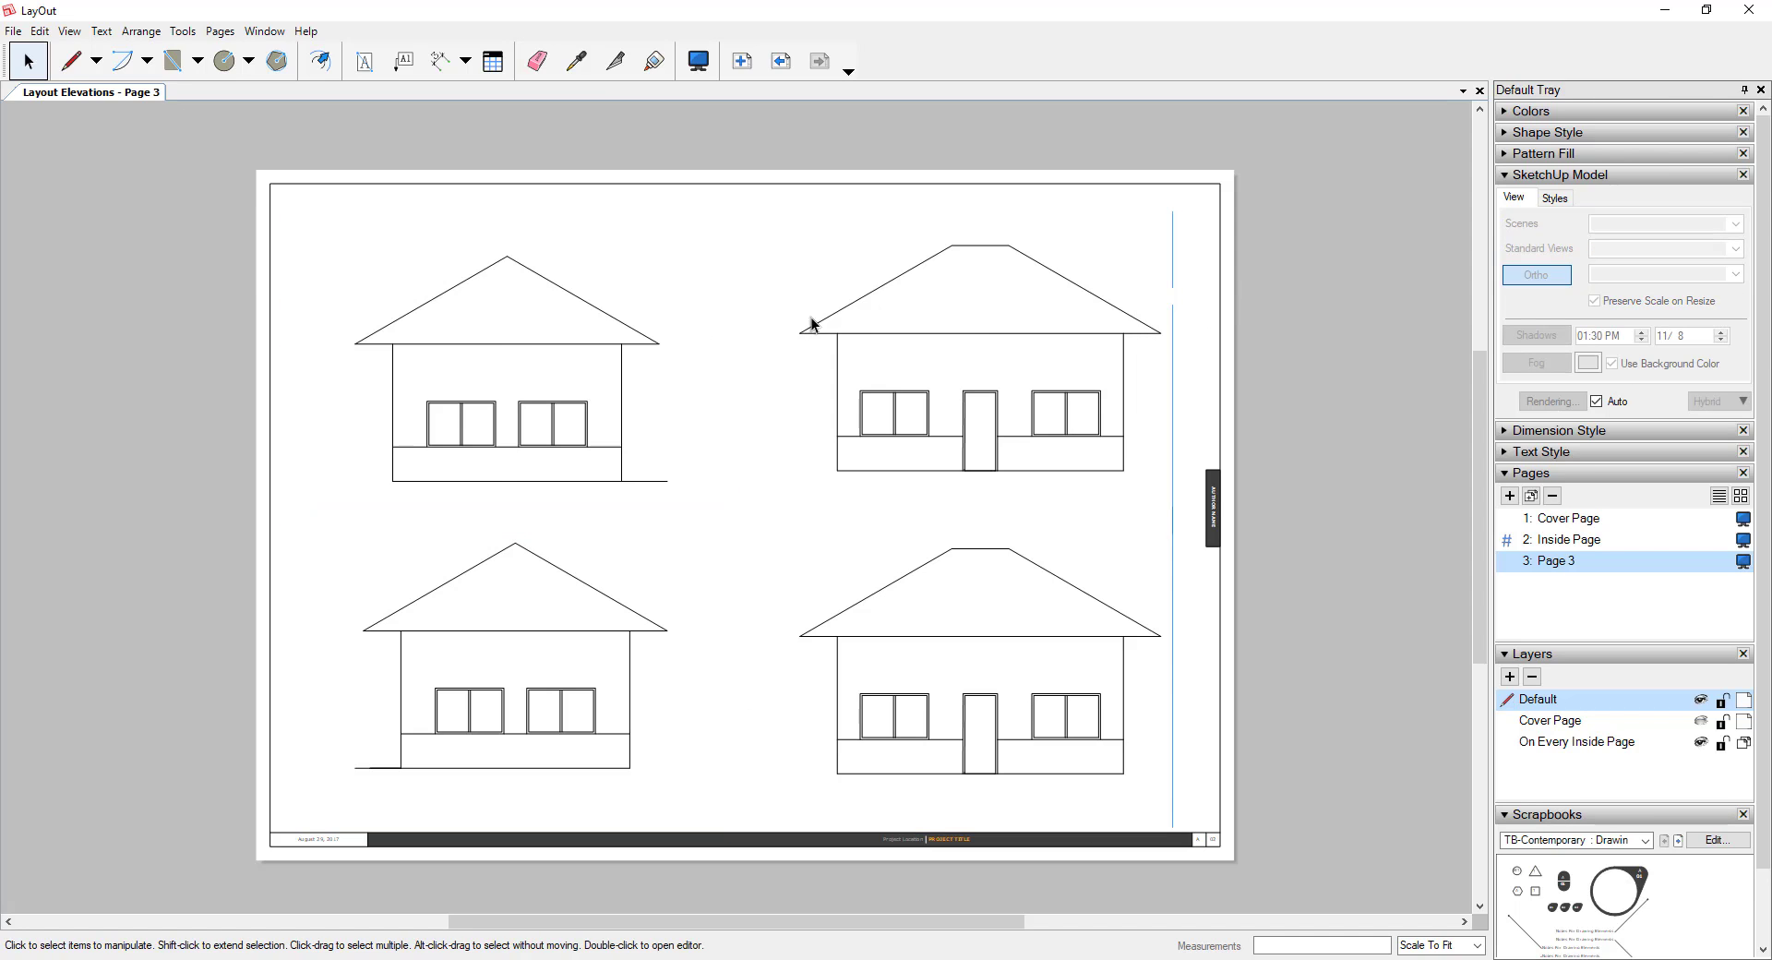
Rename Page 3 as Elevation
{"action": "double_click", "coordinate": [1558, 561]}
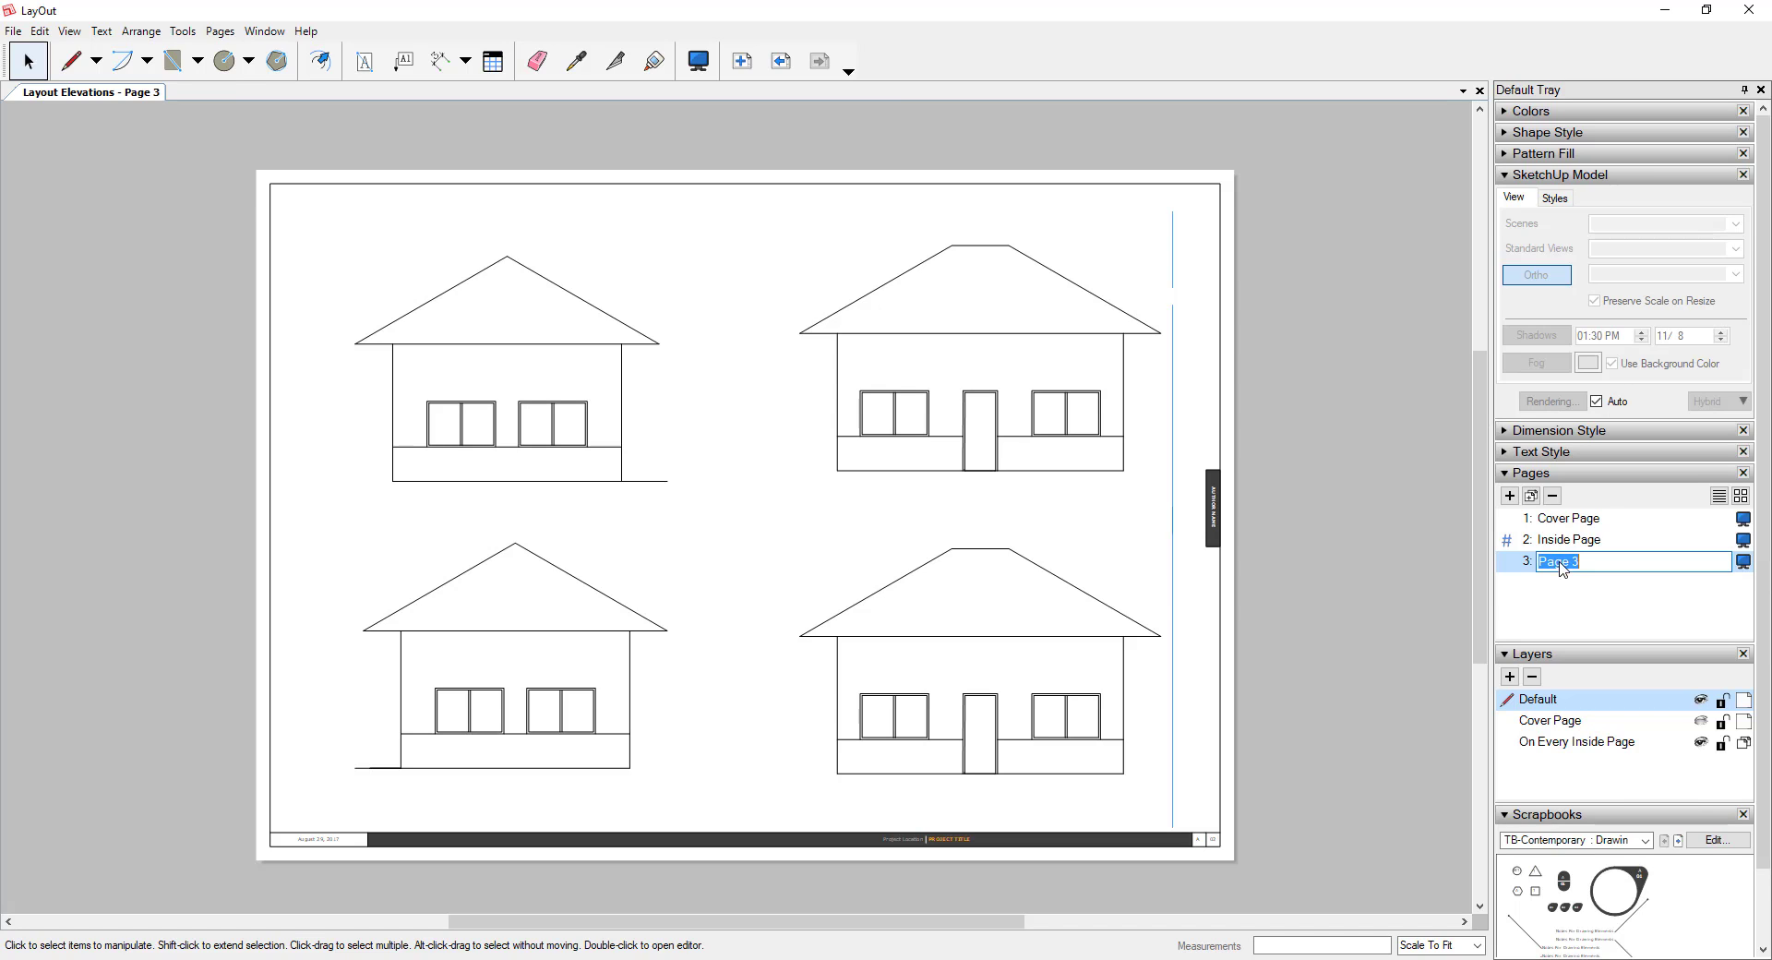
{"action": "type", "text": "Elevation"}
{"action": "key", "text": "Return"}
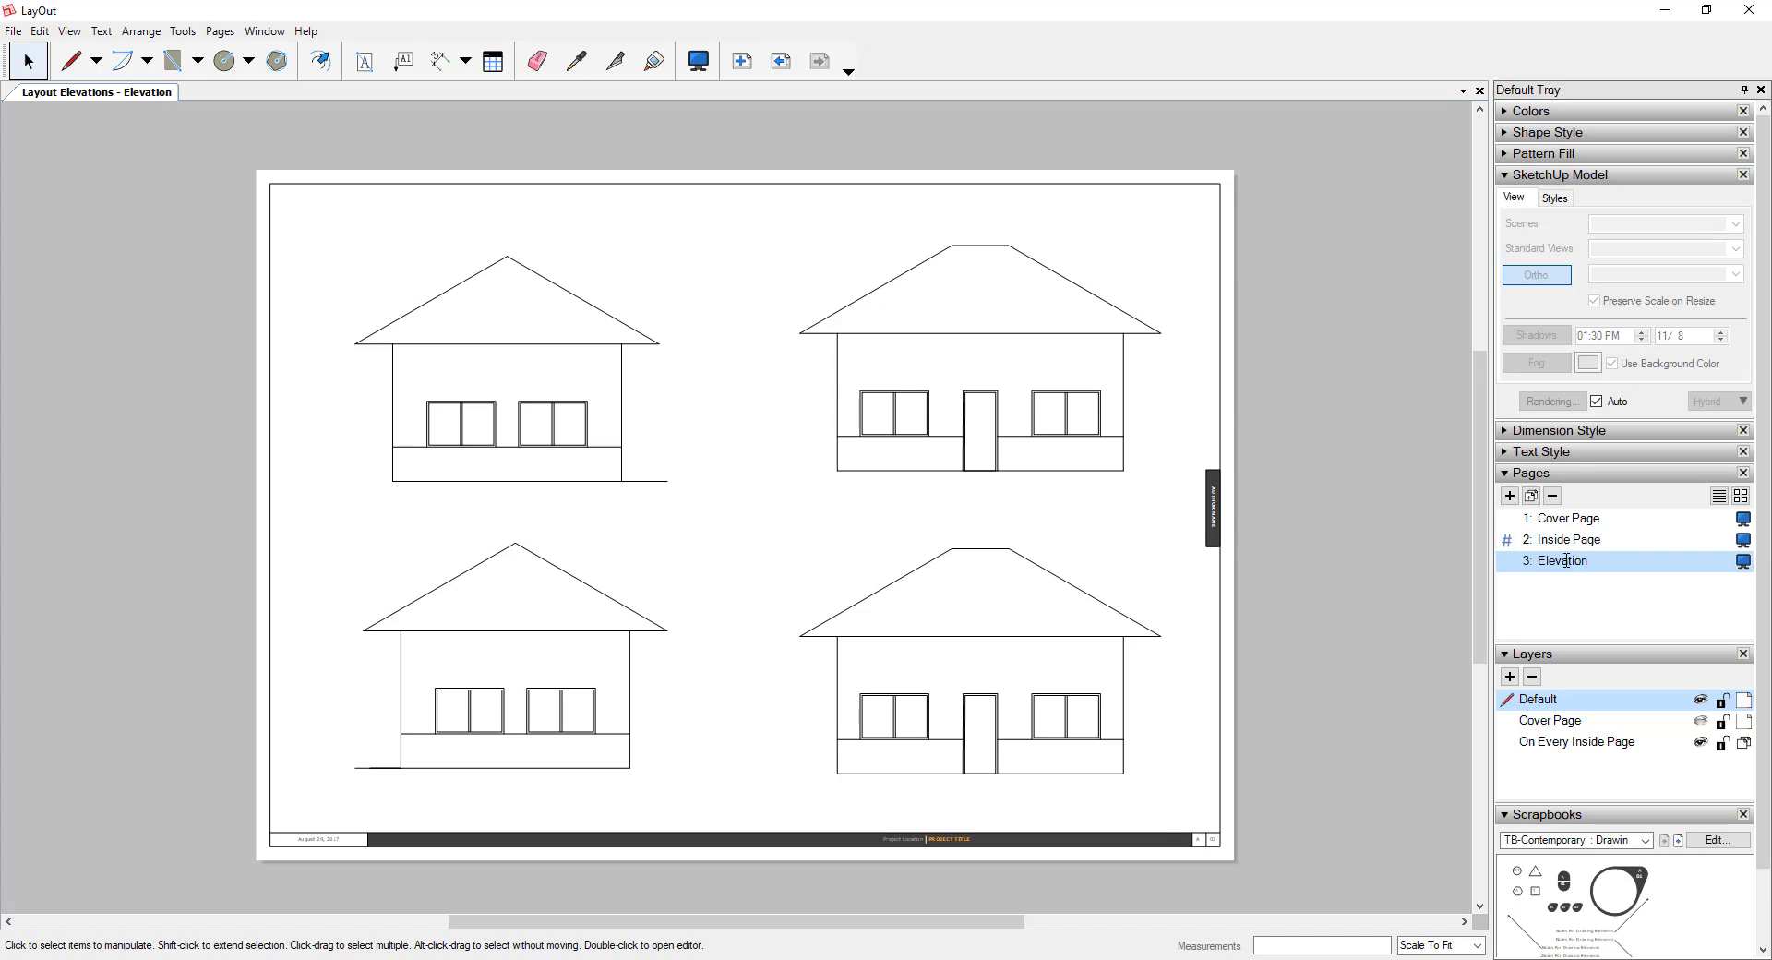
Look through the Cover Page, Inside Page and Elevation pages to review what each contains
{"action": "left_click", "coordinate": [1587, 542]}
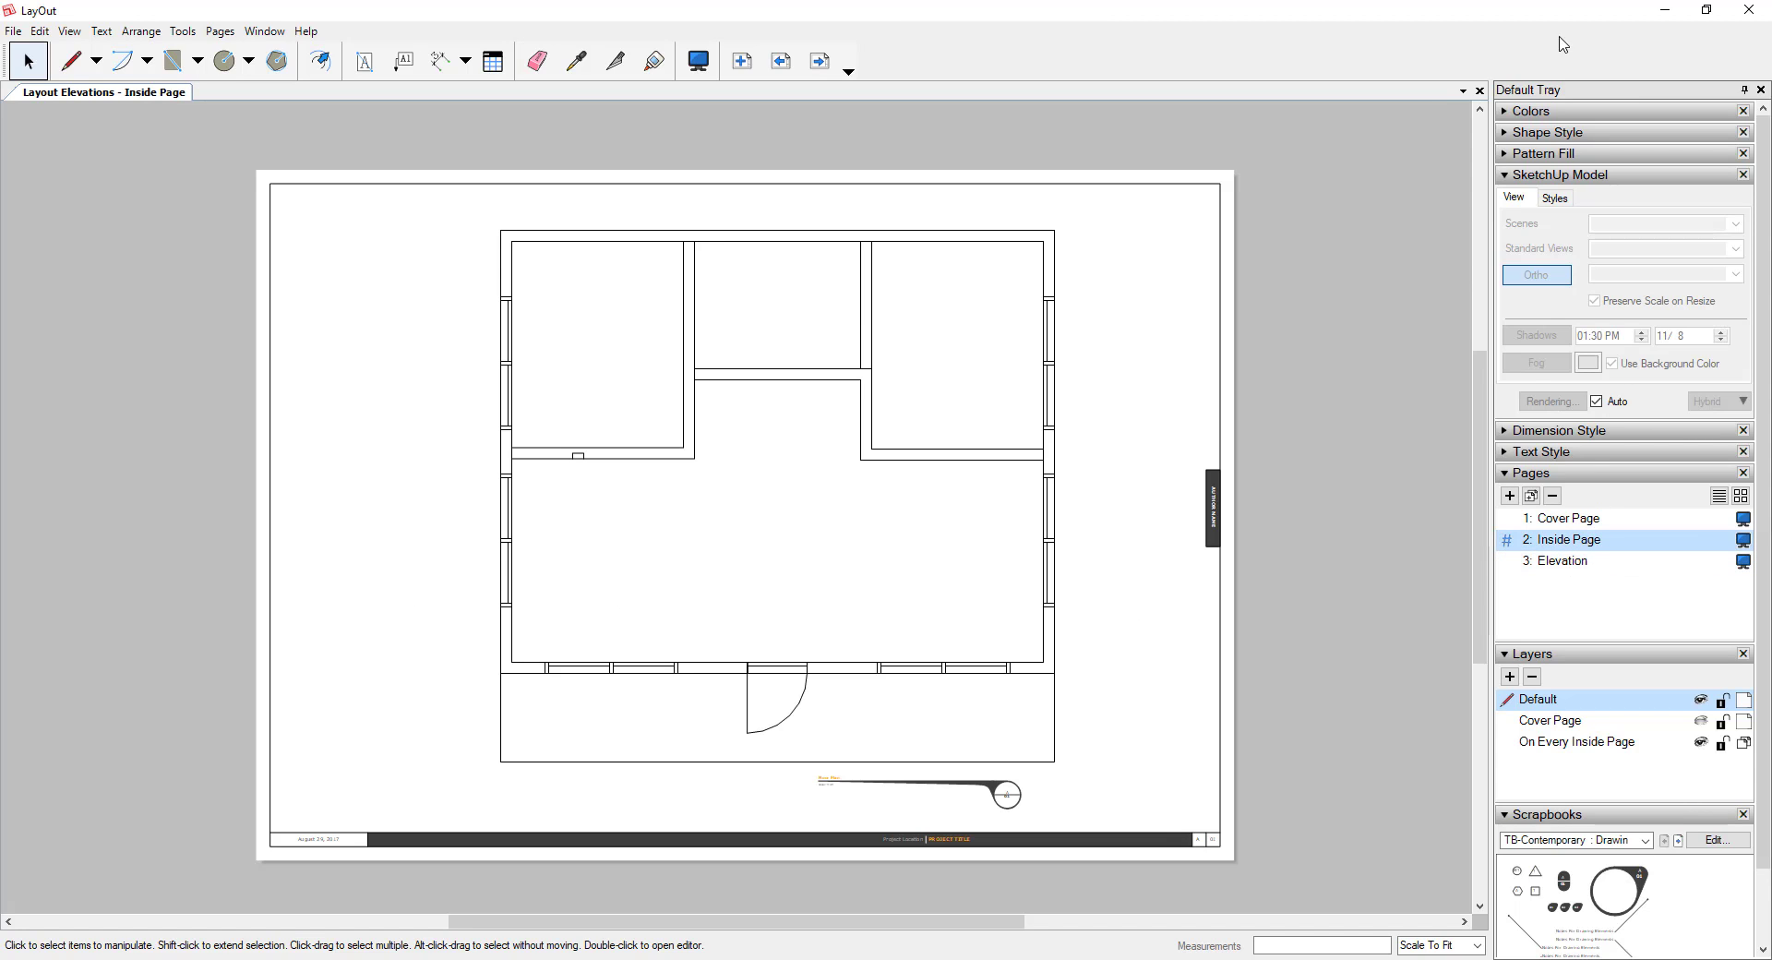
{"action": "left_click", "coordinate": [1569, 519]}
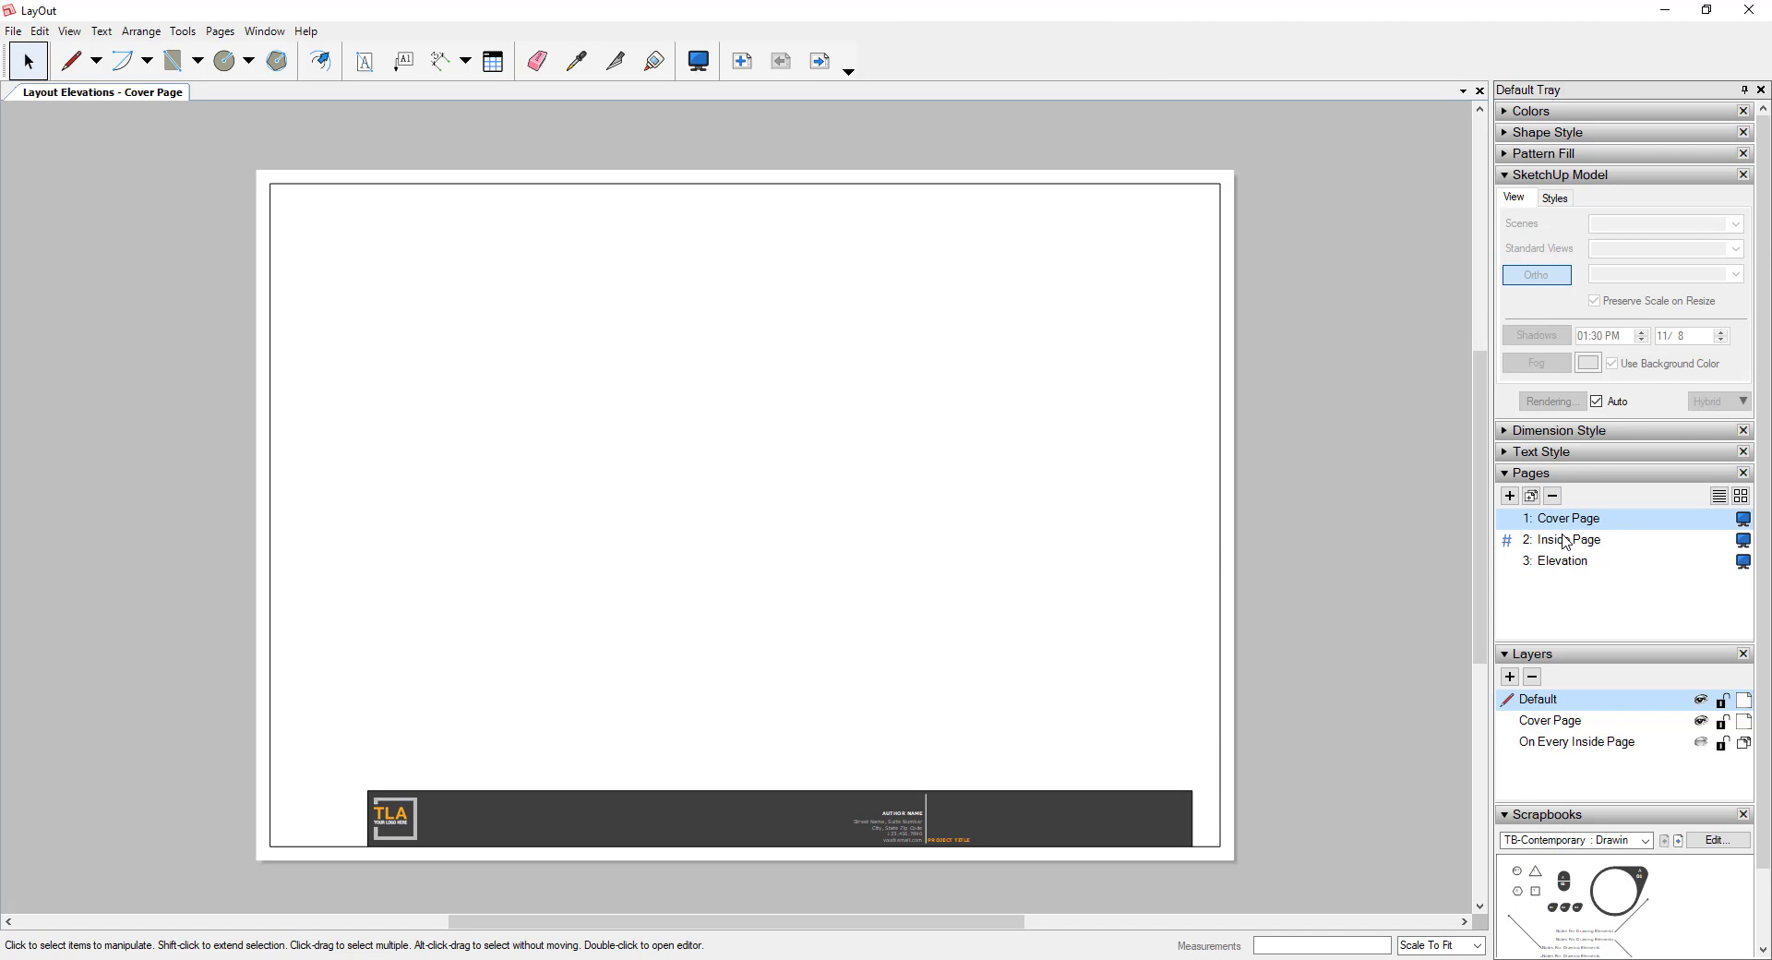
{"action": "left_click", "coordinate": [1566, 544]}
{"action": "left_click", "coordinate": [1569, 560]}
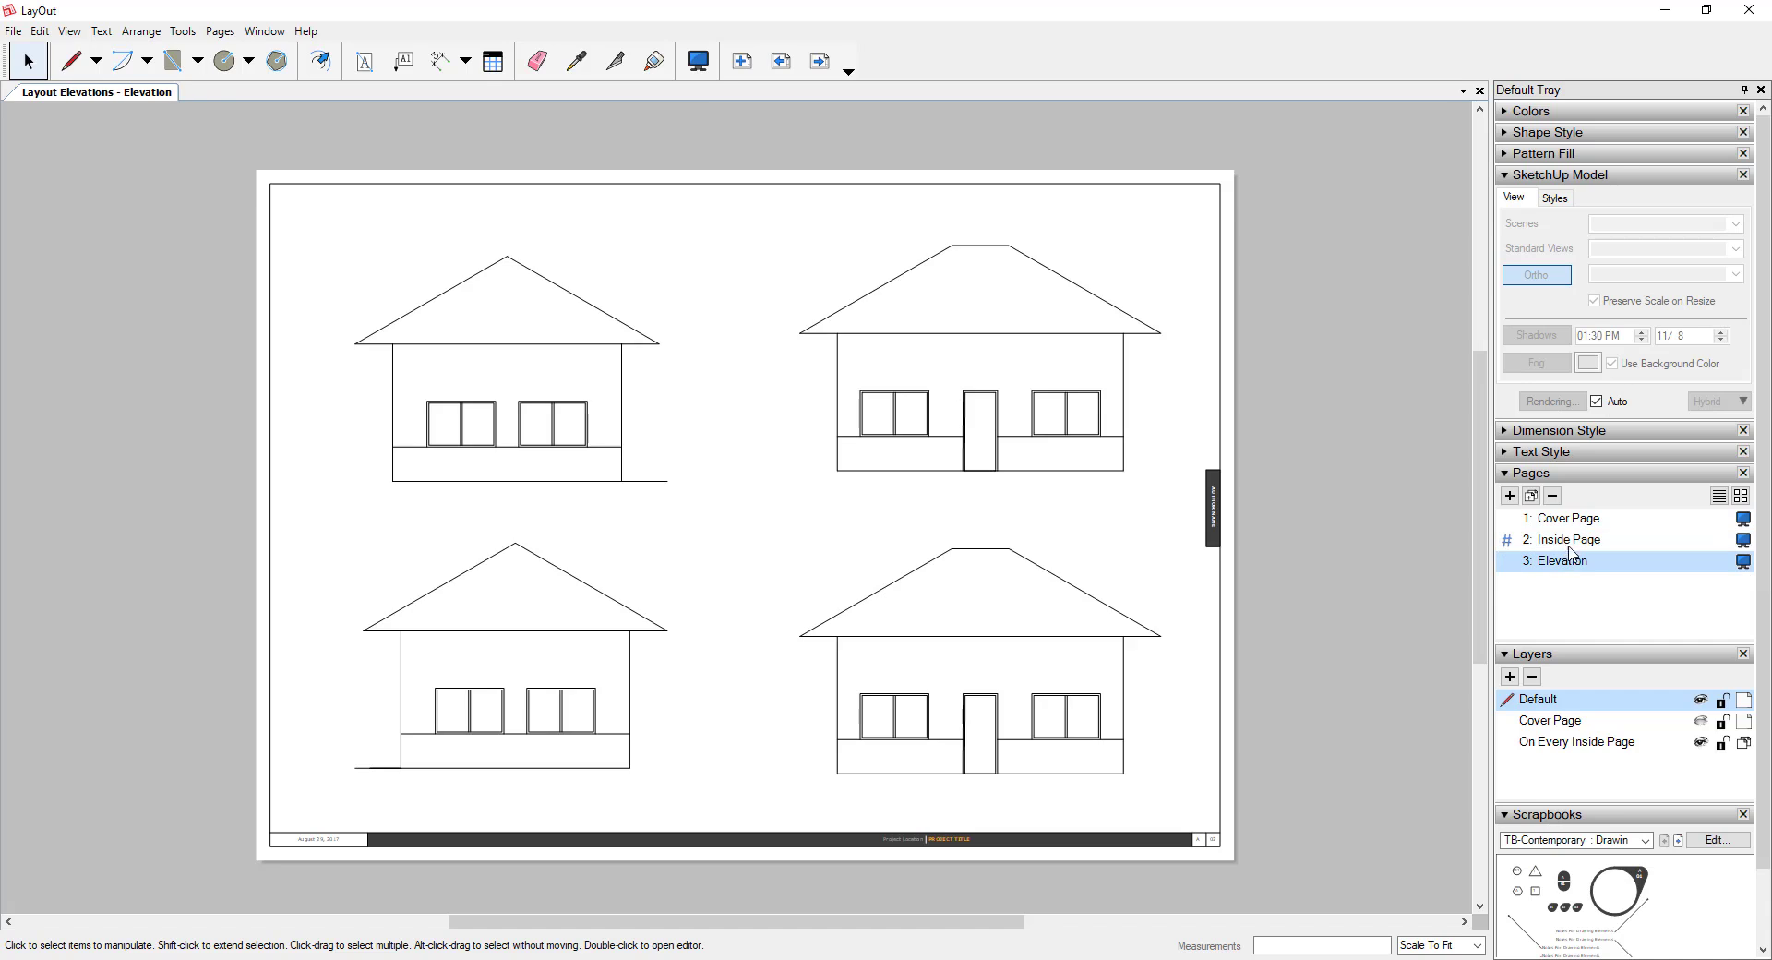
{"action": "left_click", "coordinate": [1574, 544]}
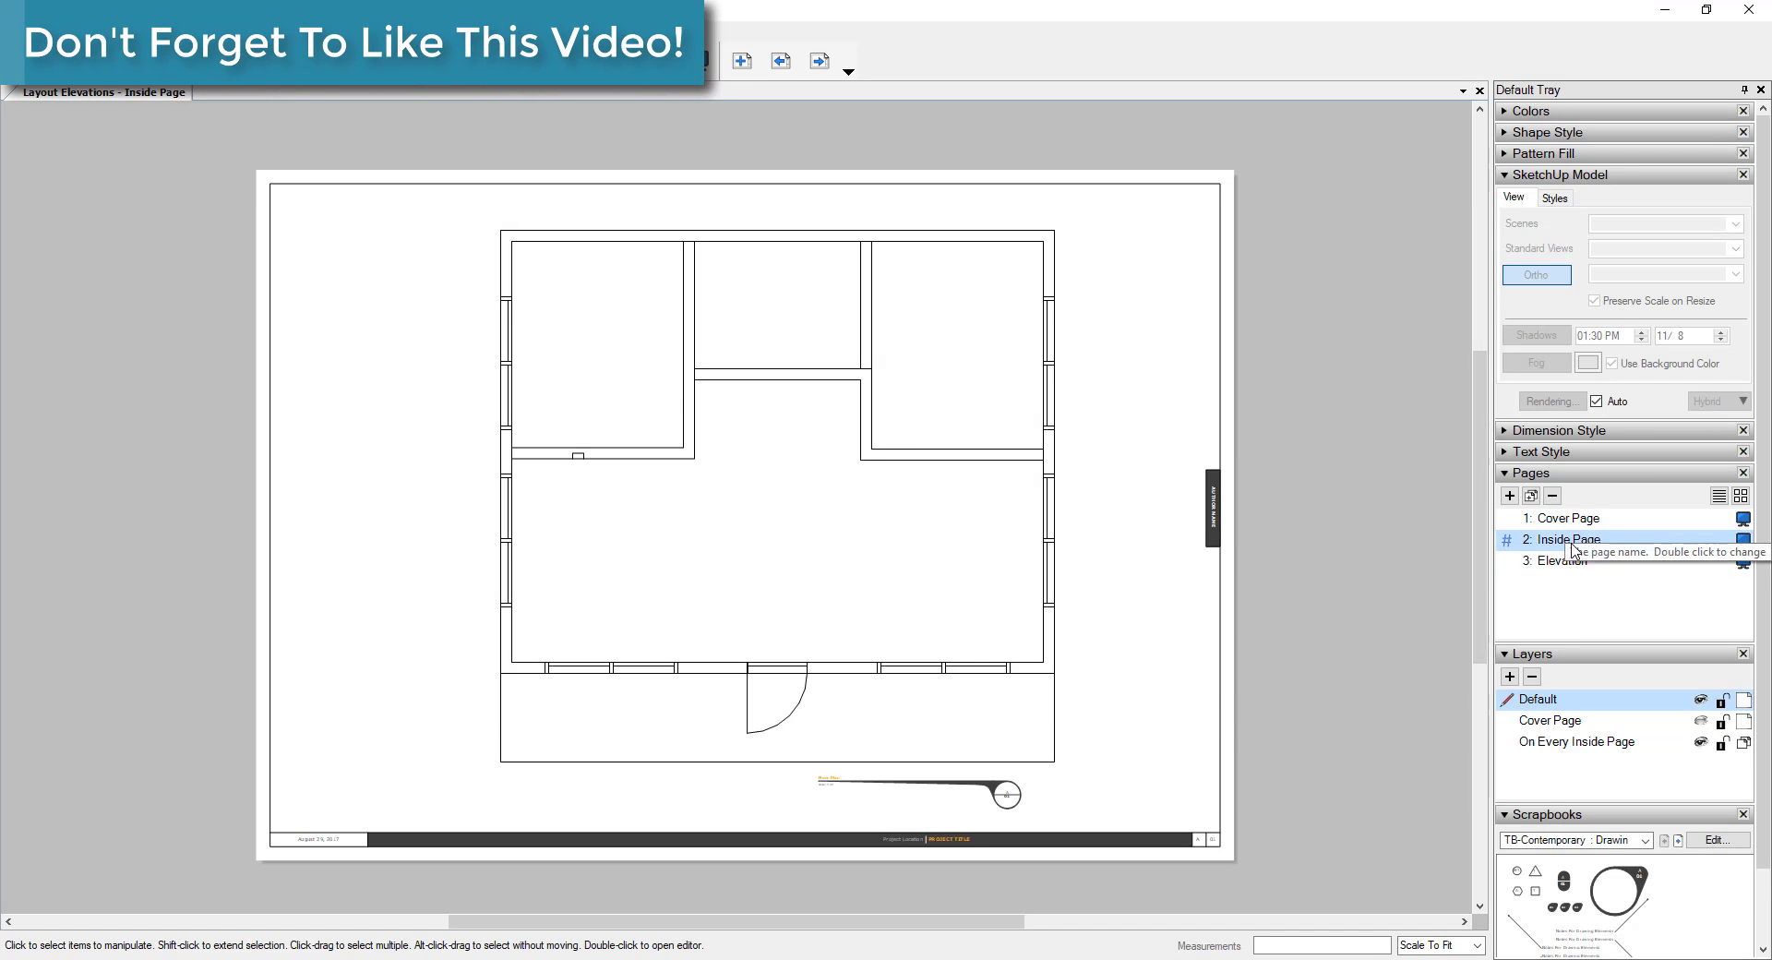
{"action": "left_click", "coordinate": [1567, 564]}
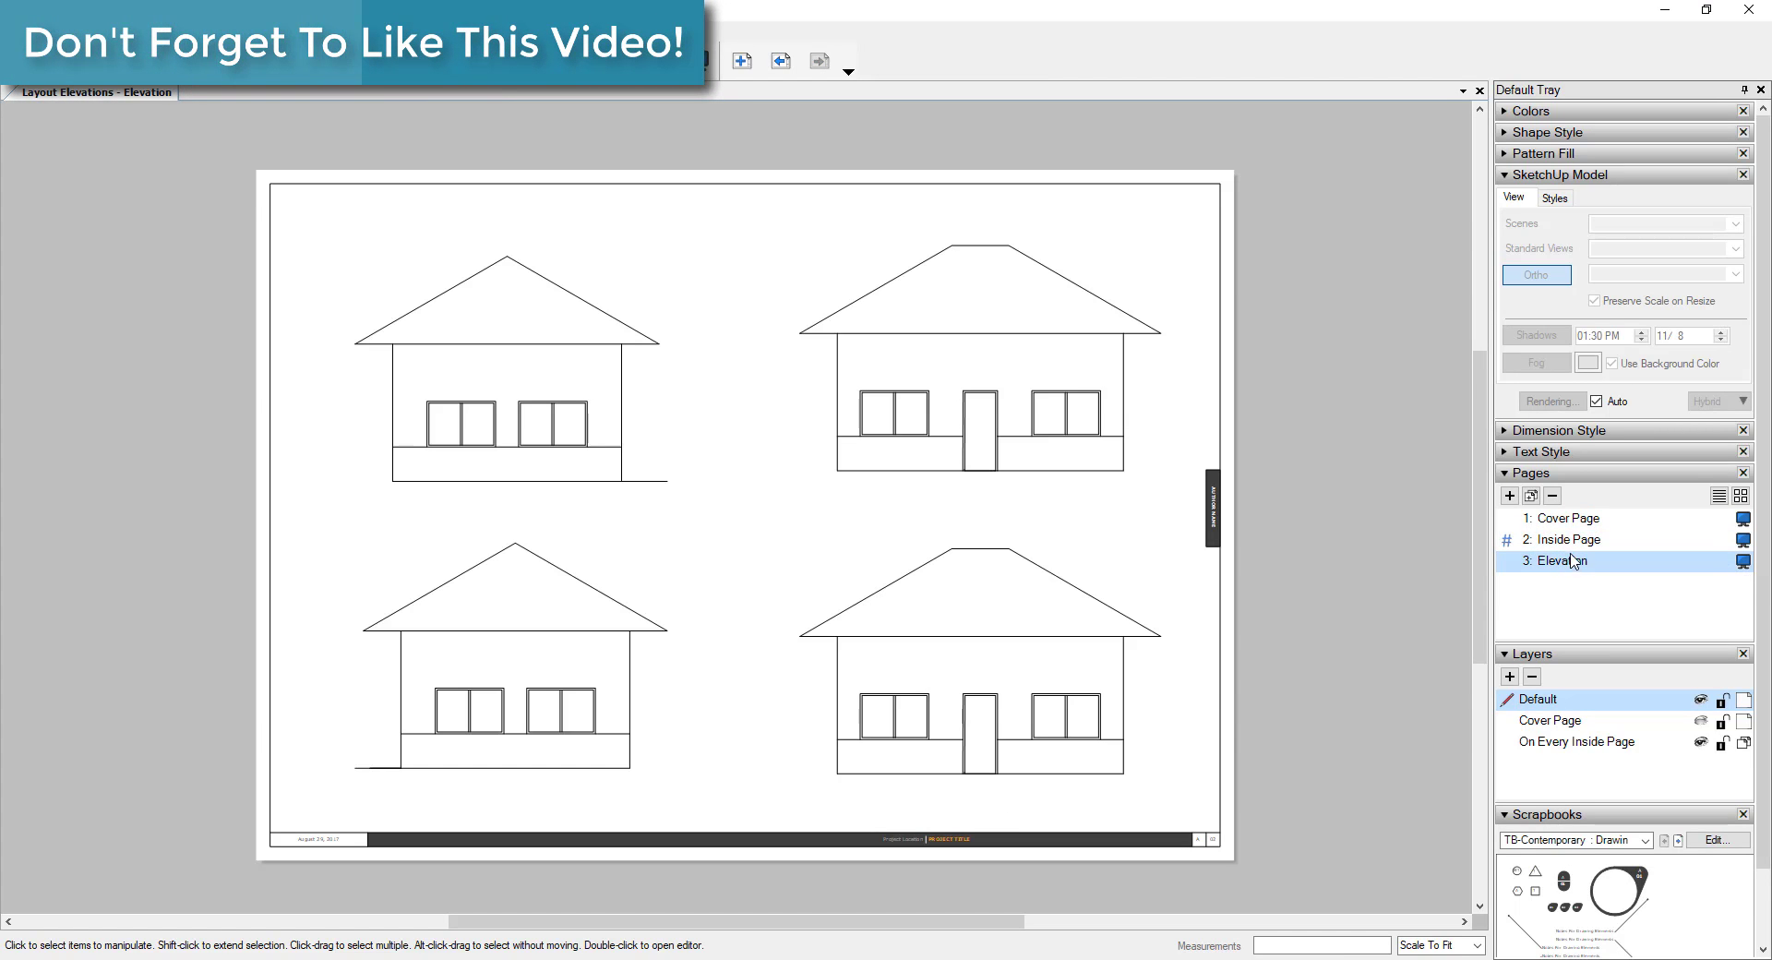
{"action": "left_click", "coordinate": [1580, 547]}
{"action": "left_click", "coordinate": [1575, 519]}
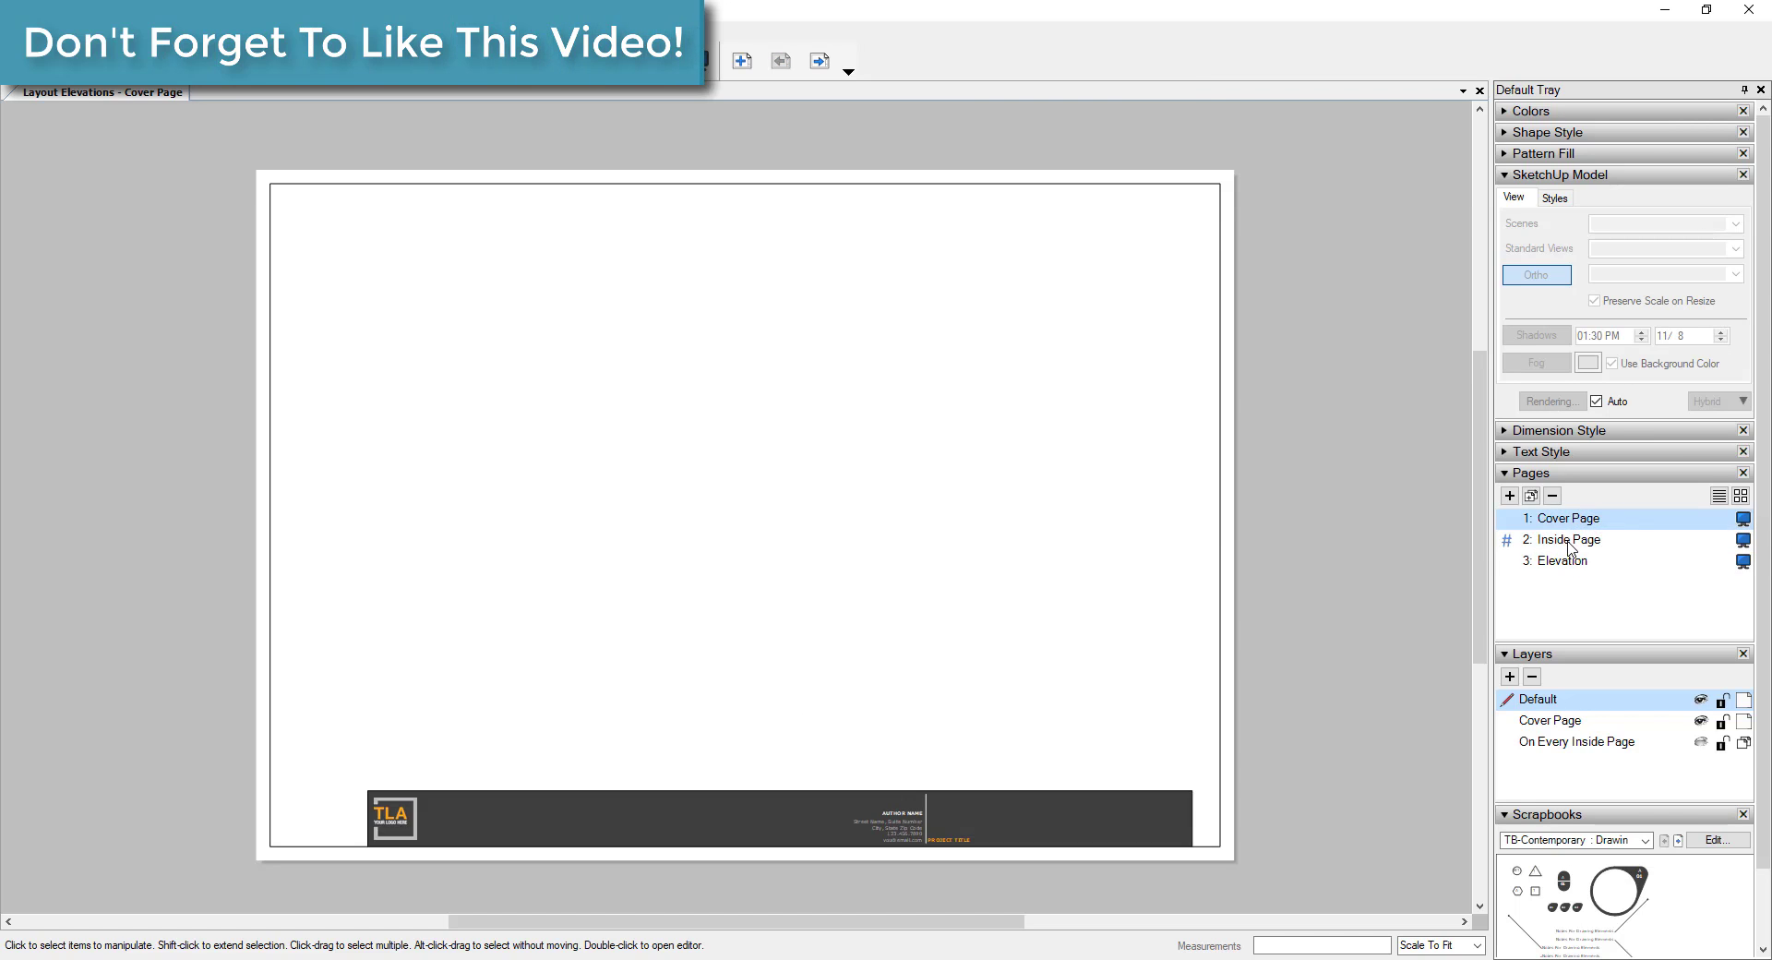
{"action": "double_click", "coordinate": [1568, 542]}
{"action": "left_click", "coordinate": [1459, 523]}
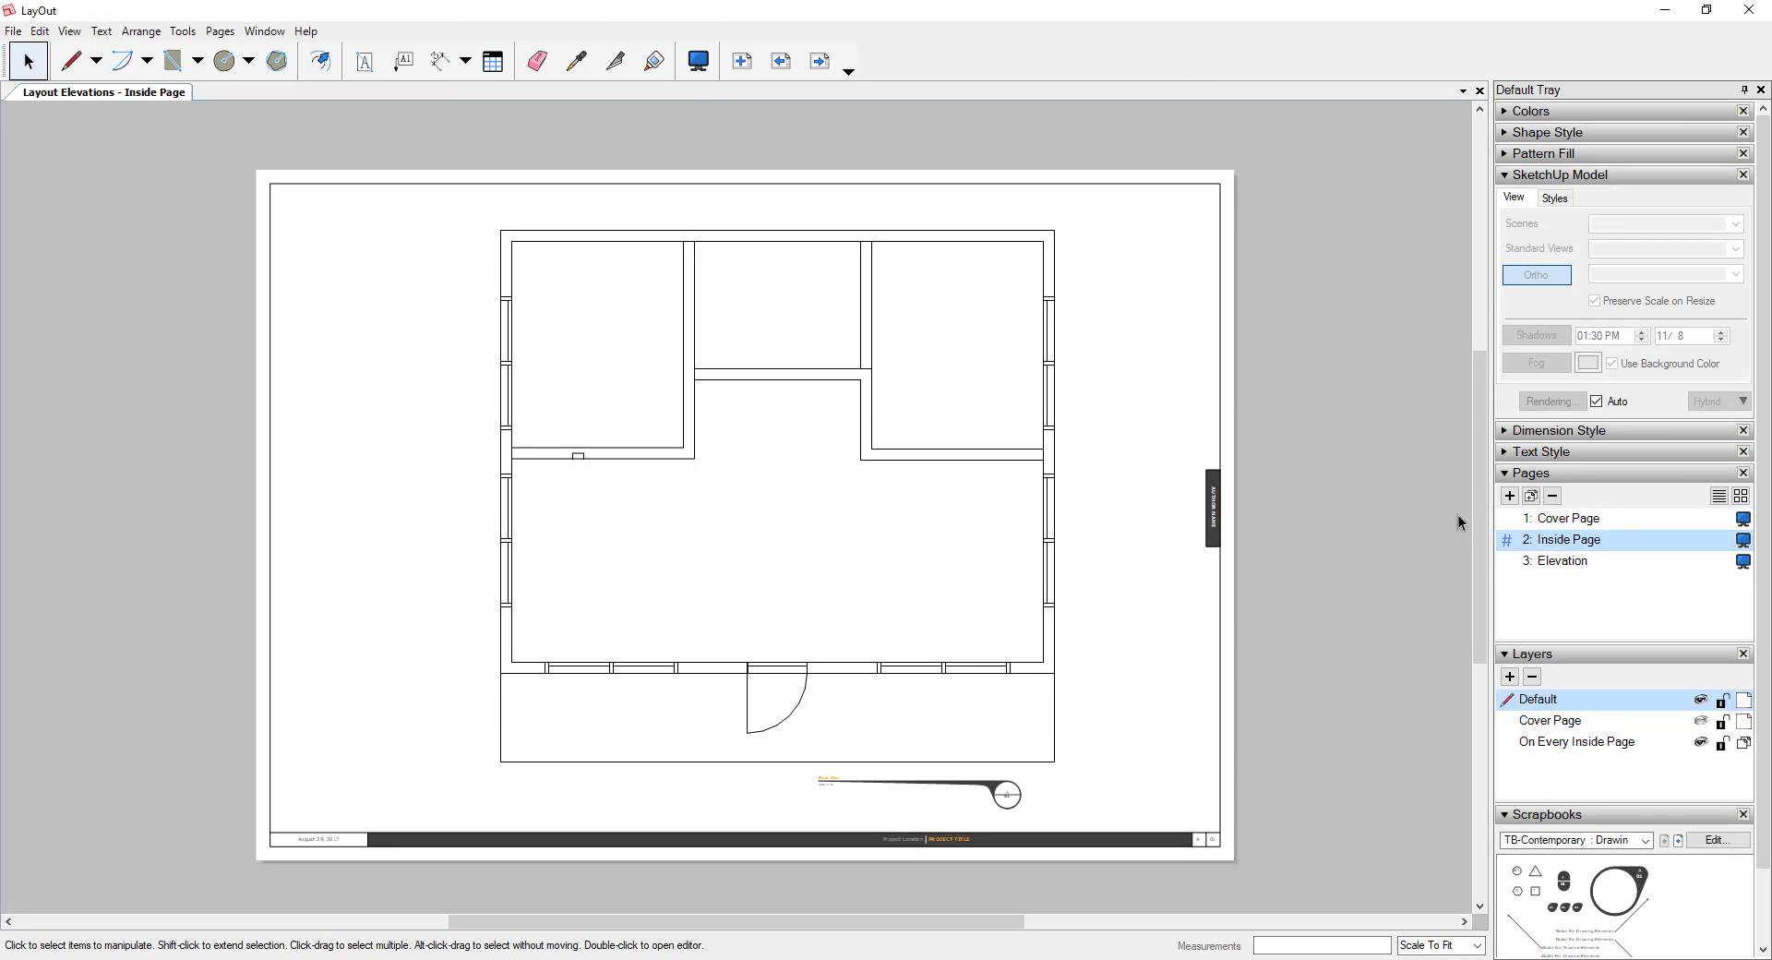
Rename the Inside Page as Floor Plan
{"action": "double_click", "coordinate": [1570, 535]}
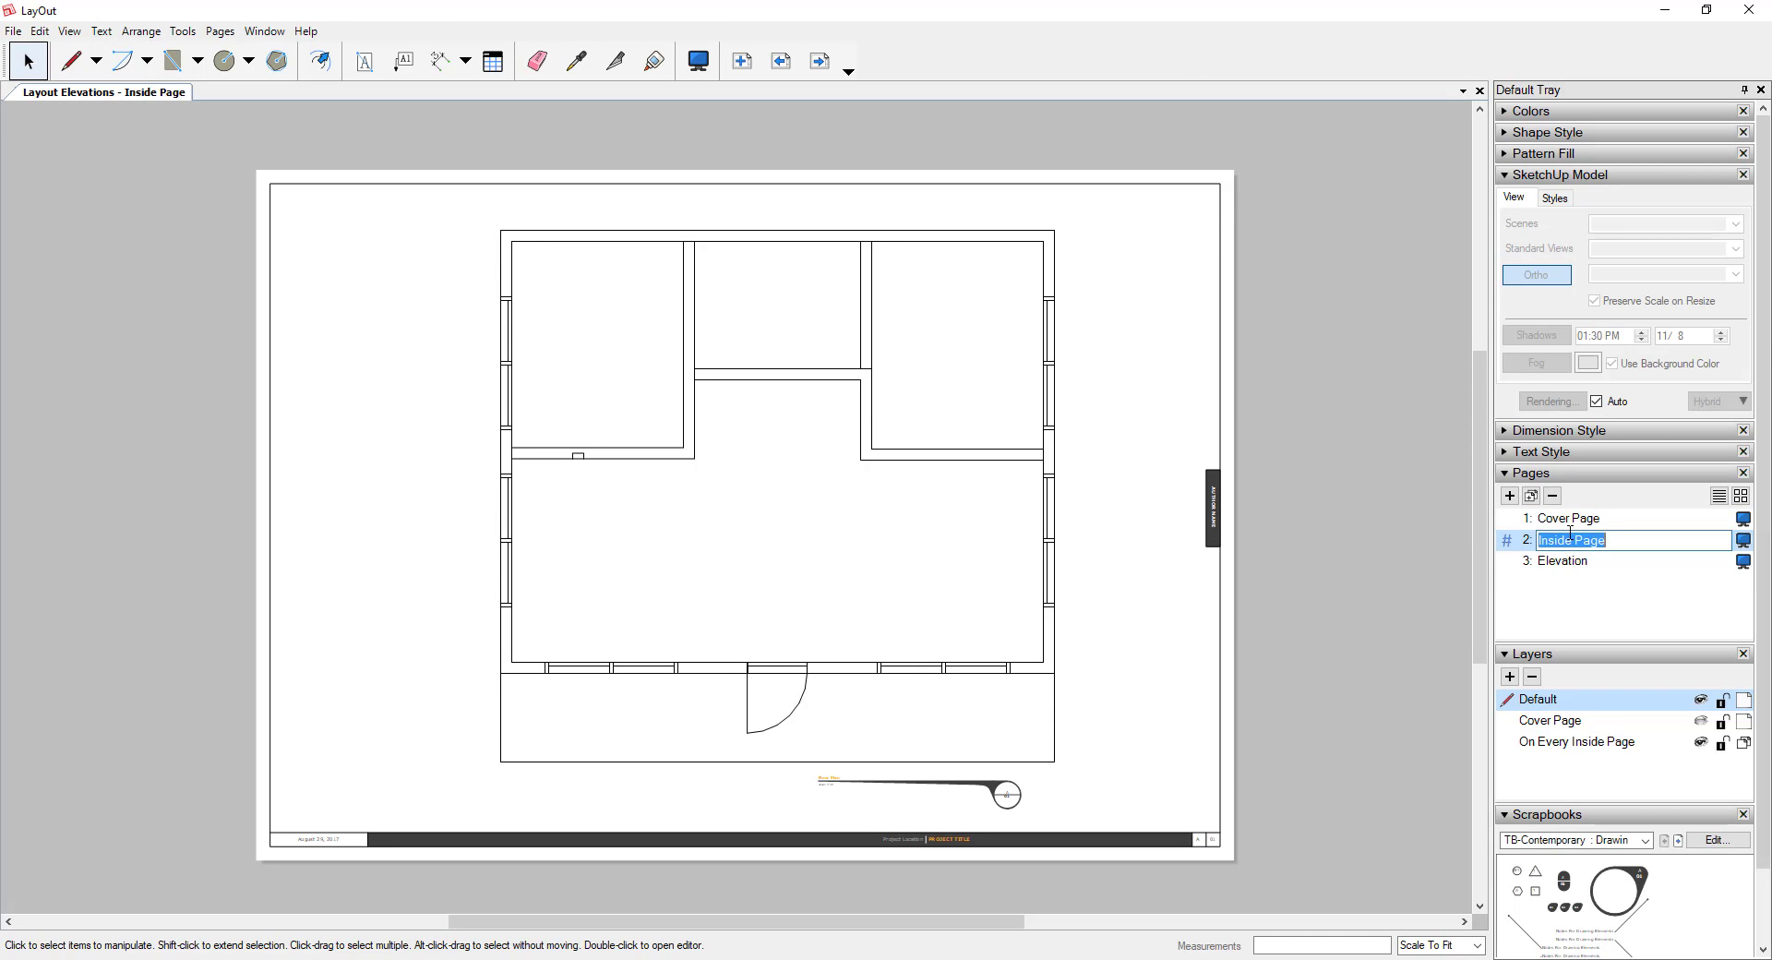
{"action": "type", "text": "Floor Plan"}
{"action": "key", "text": "Return"}
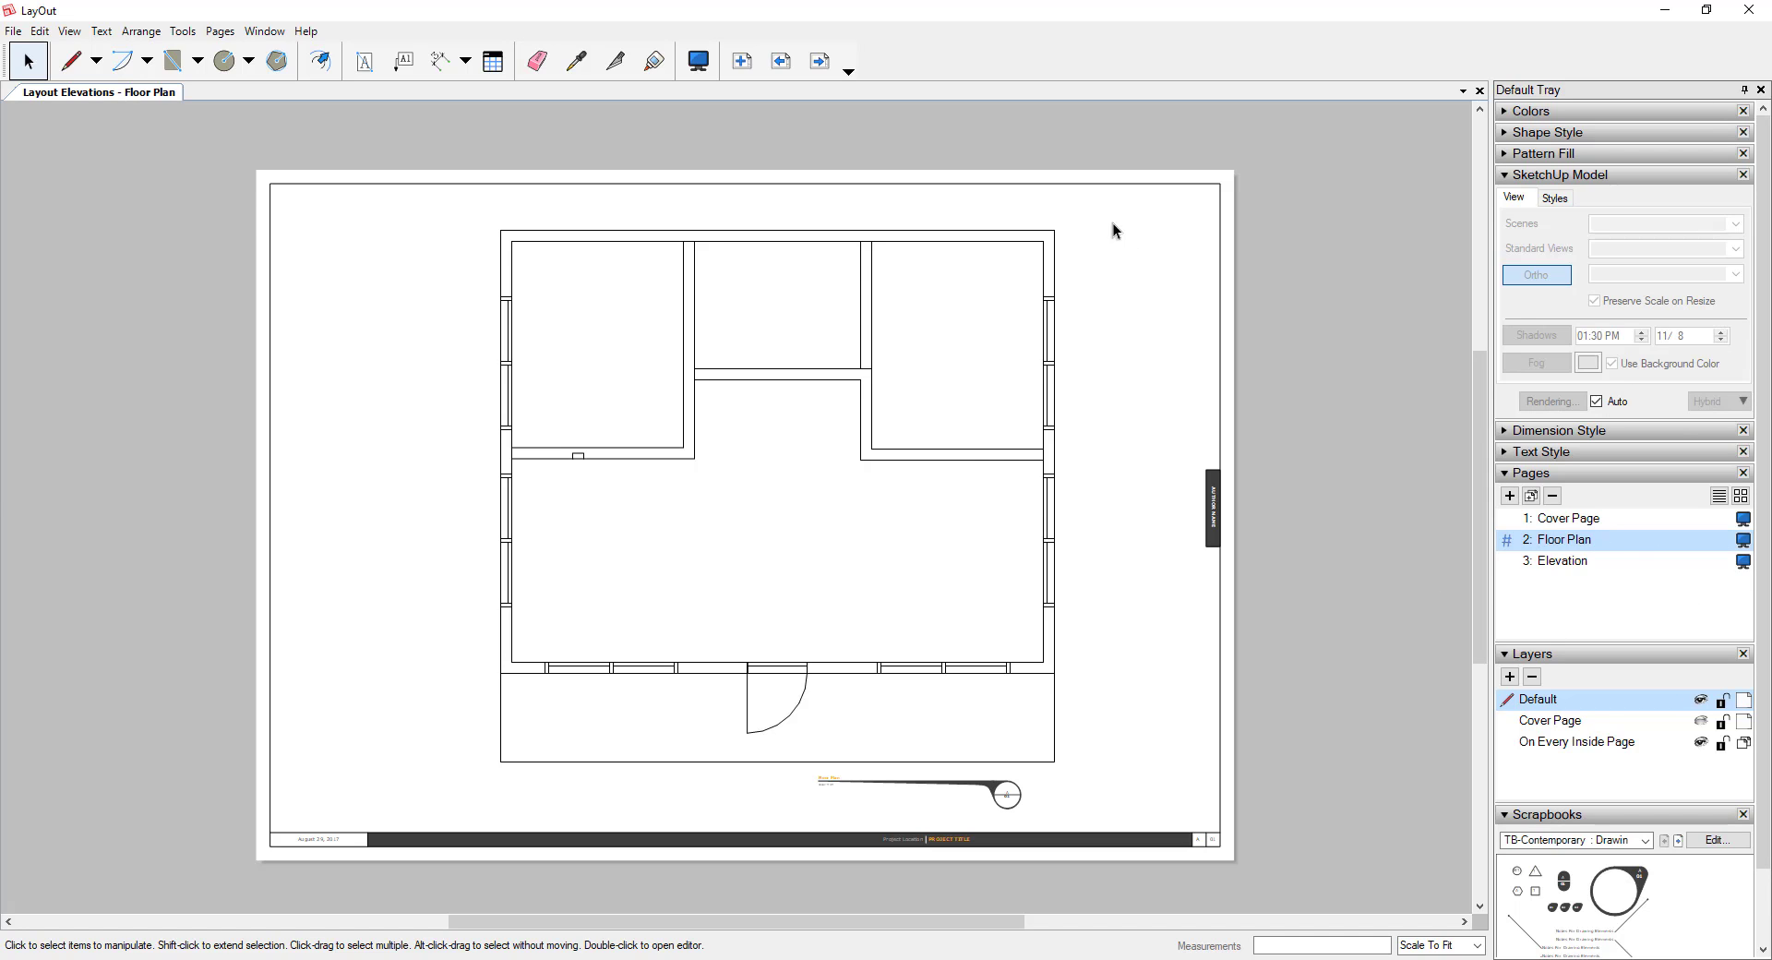
Delete the existing floor plan viewport and insert the Layout Example Lineweights for YouTube SketchUp model from the Layout 3 - Lineweights folder
{"action": "left_click", "coordinate": [506, 252]}
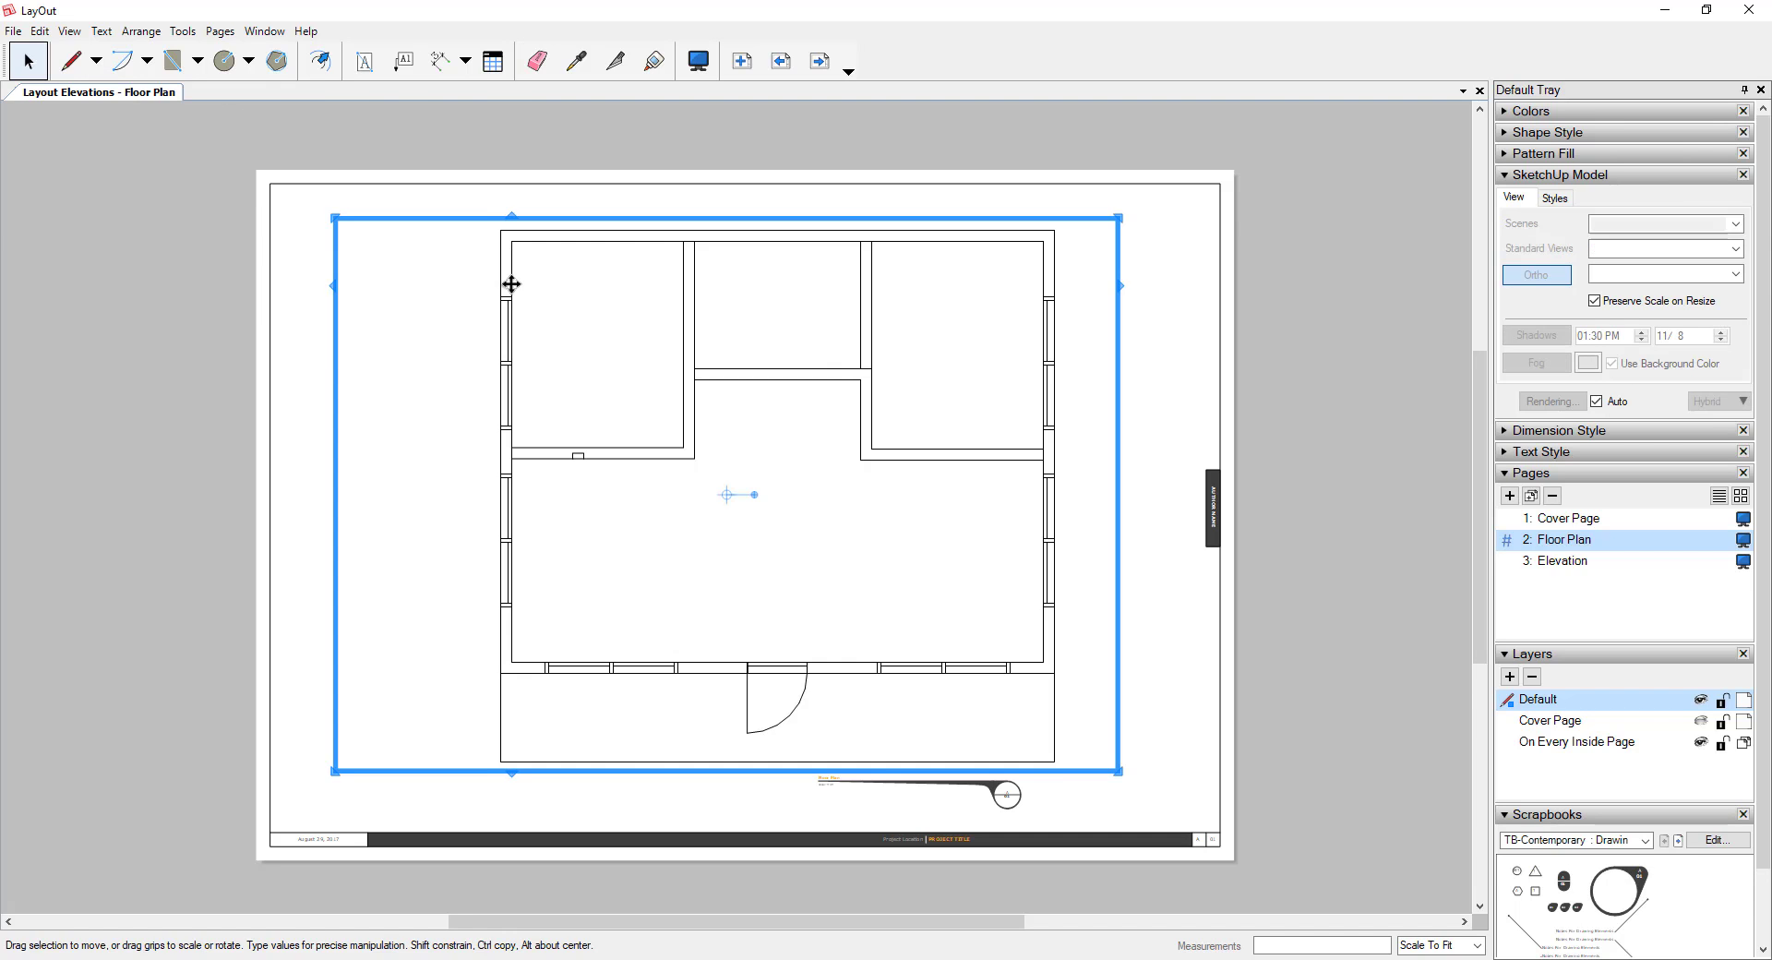
{"action": "key", "text": "Delete"}
{"action": "left_click", "coordinate": [21, 34]}
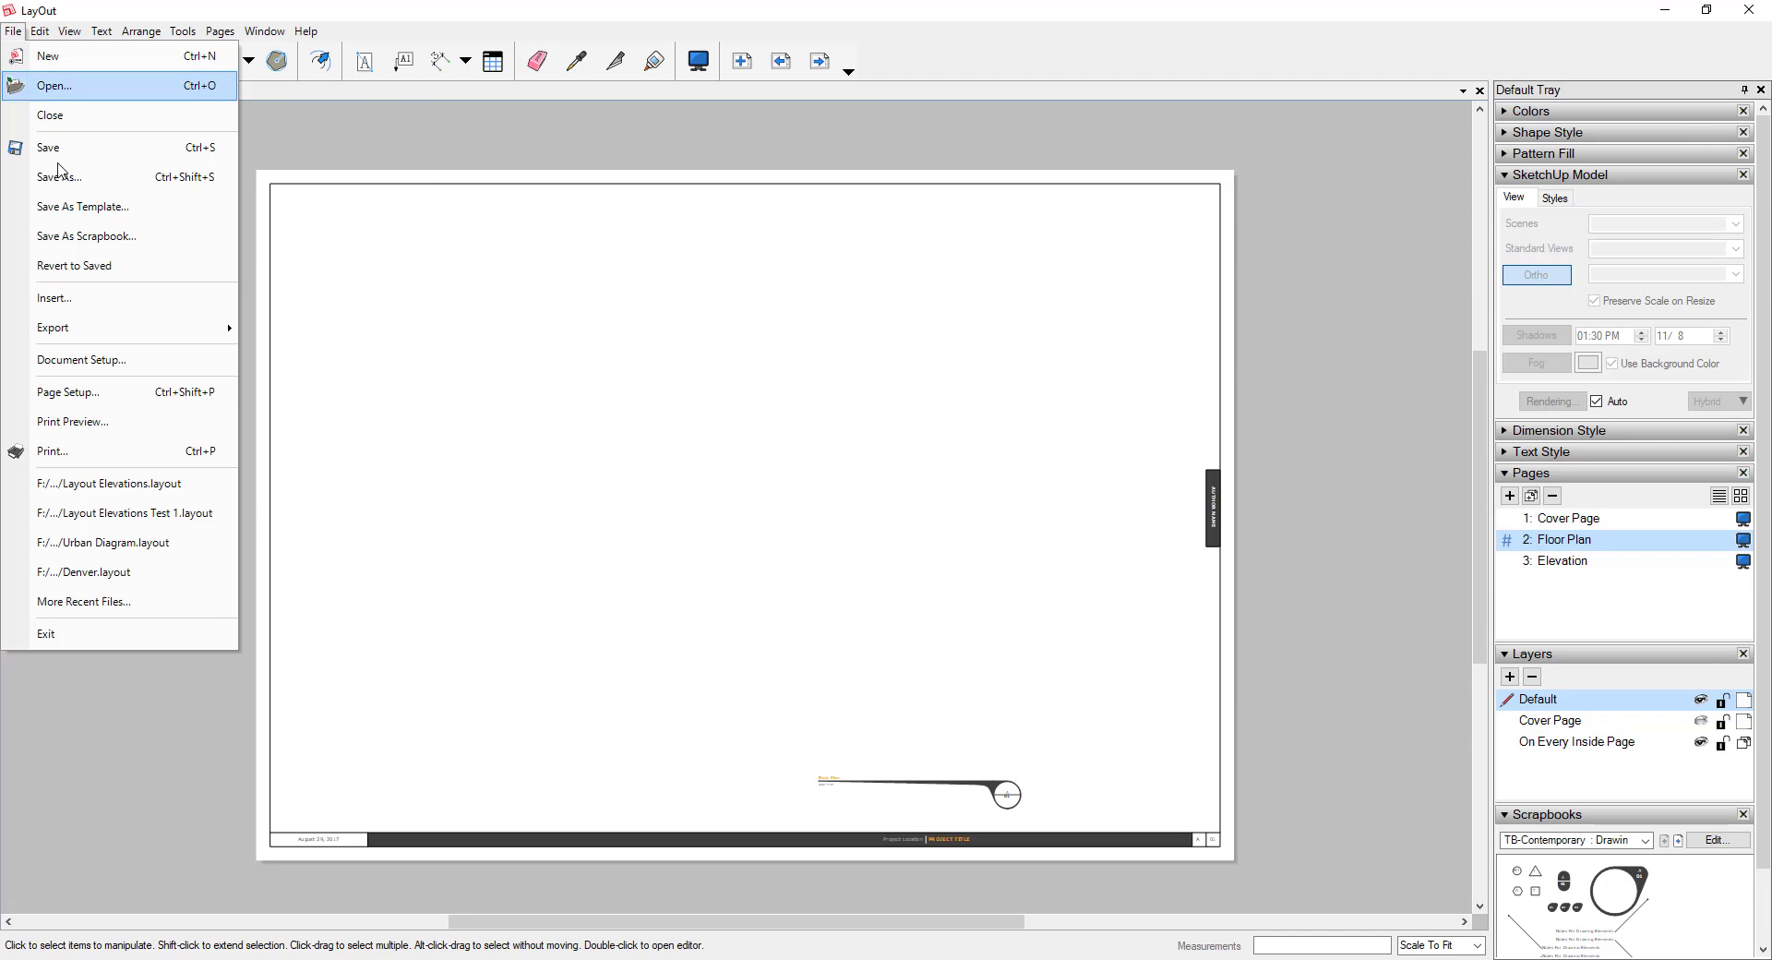
{"action": "left_click", "coordinate": [92, 297]}
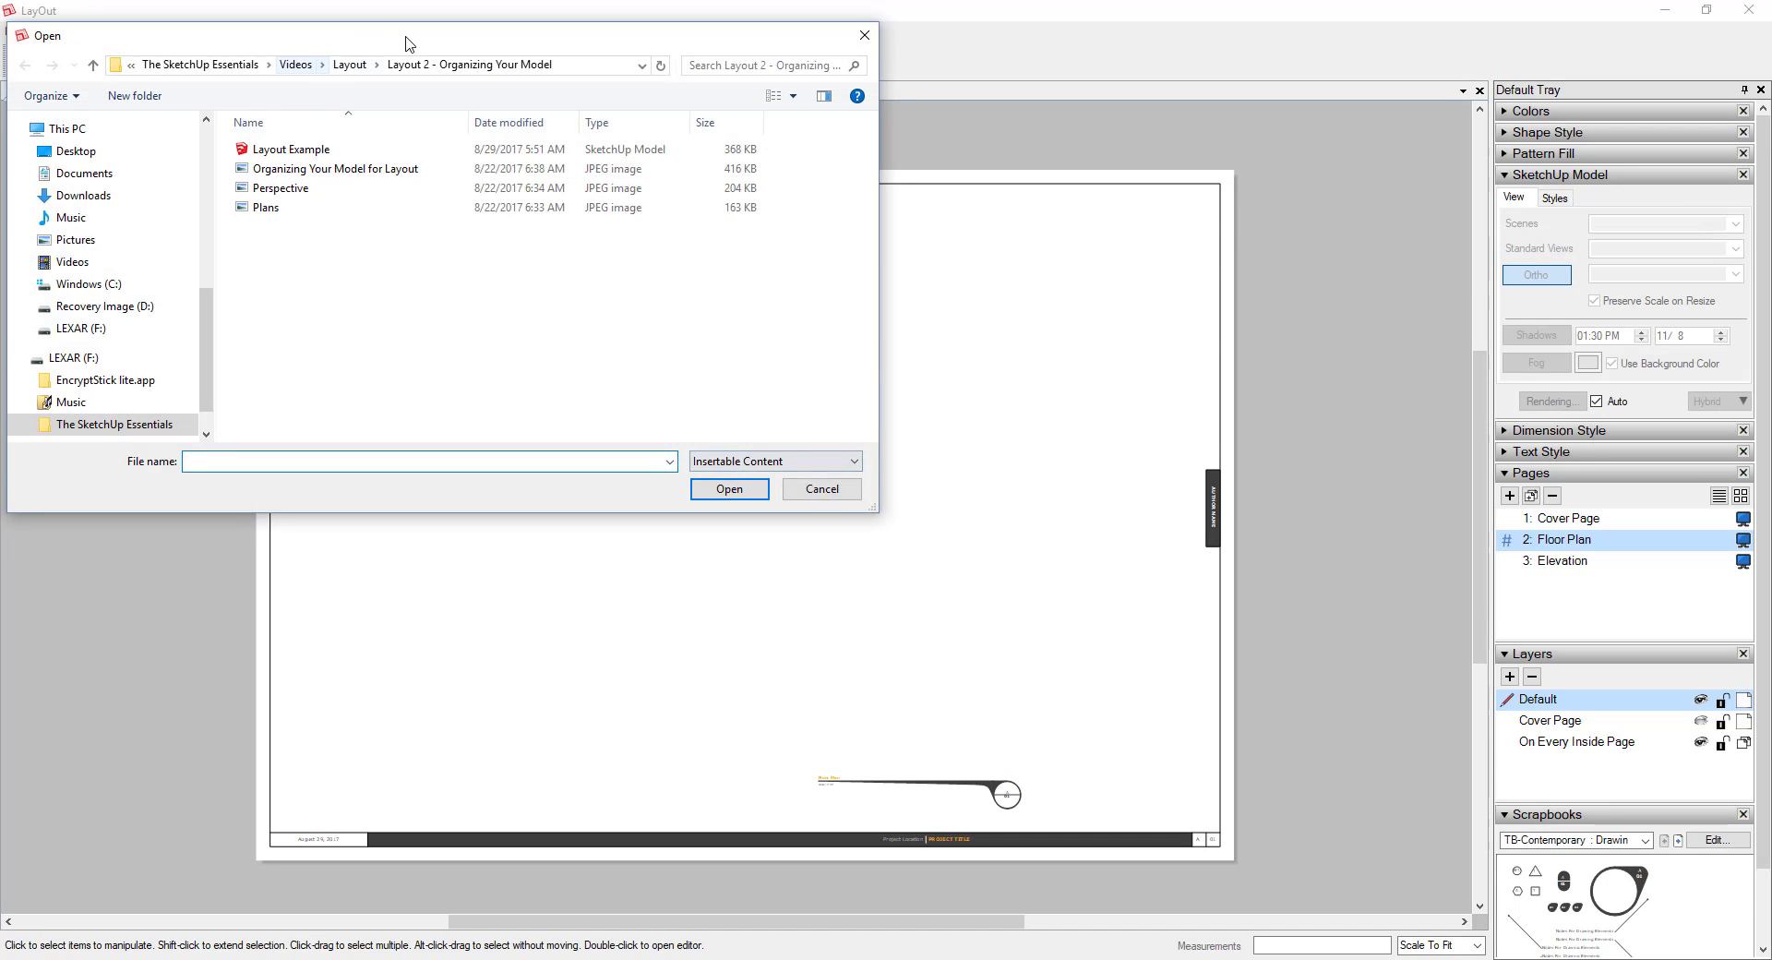
{"action": "left_click", "coordinate": [349, 65]}
{"action": "double_click", "coordinate": [347, 189]}
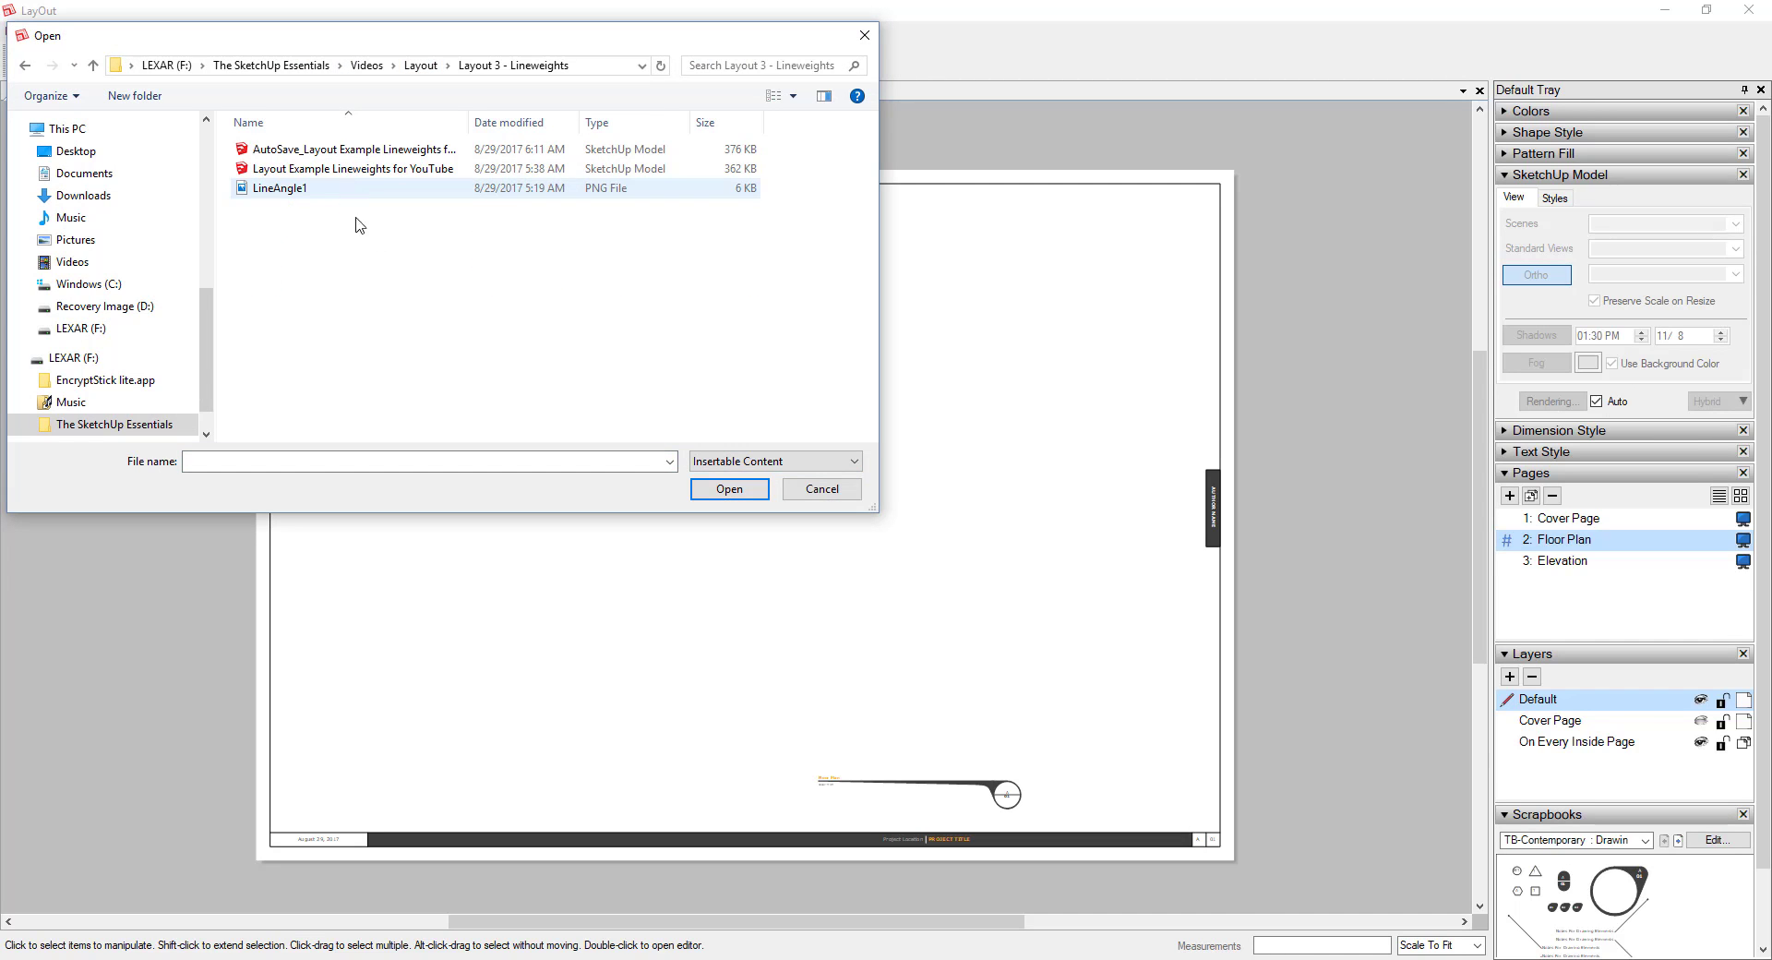
{"action": "left_click", "coordinate": [471, 130]}
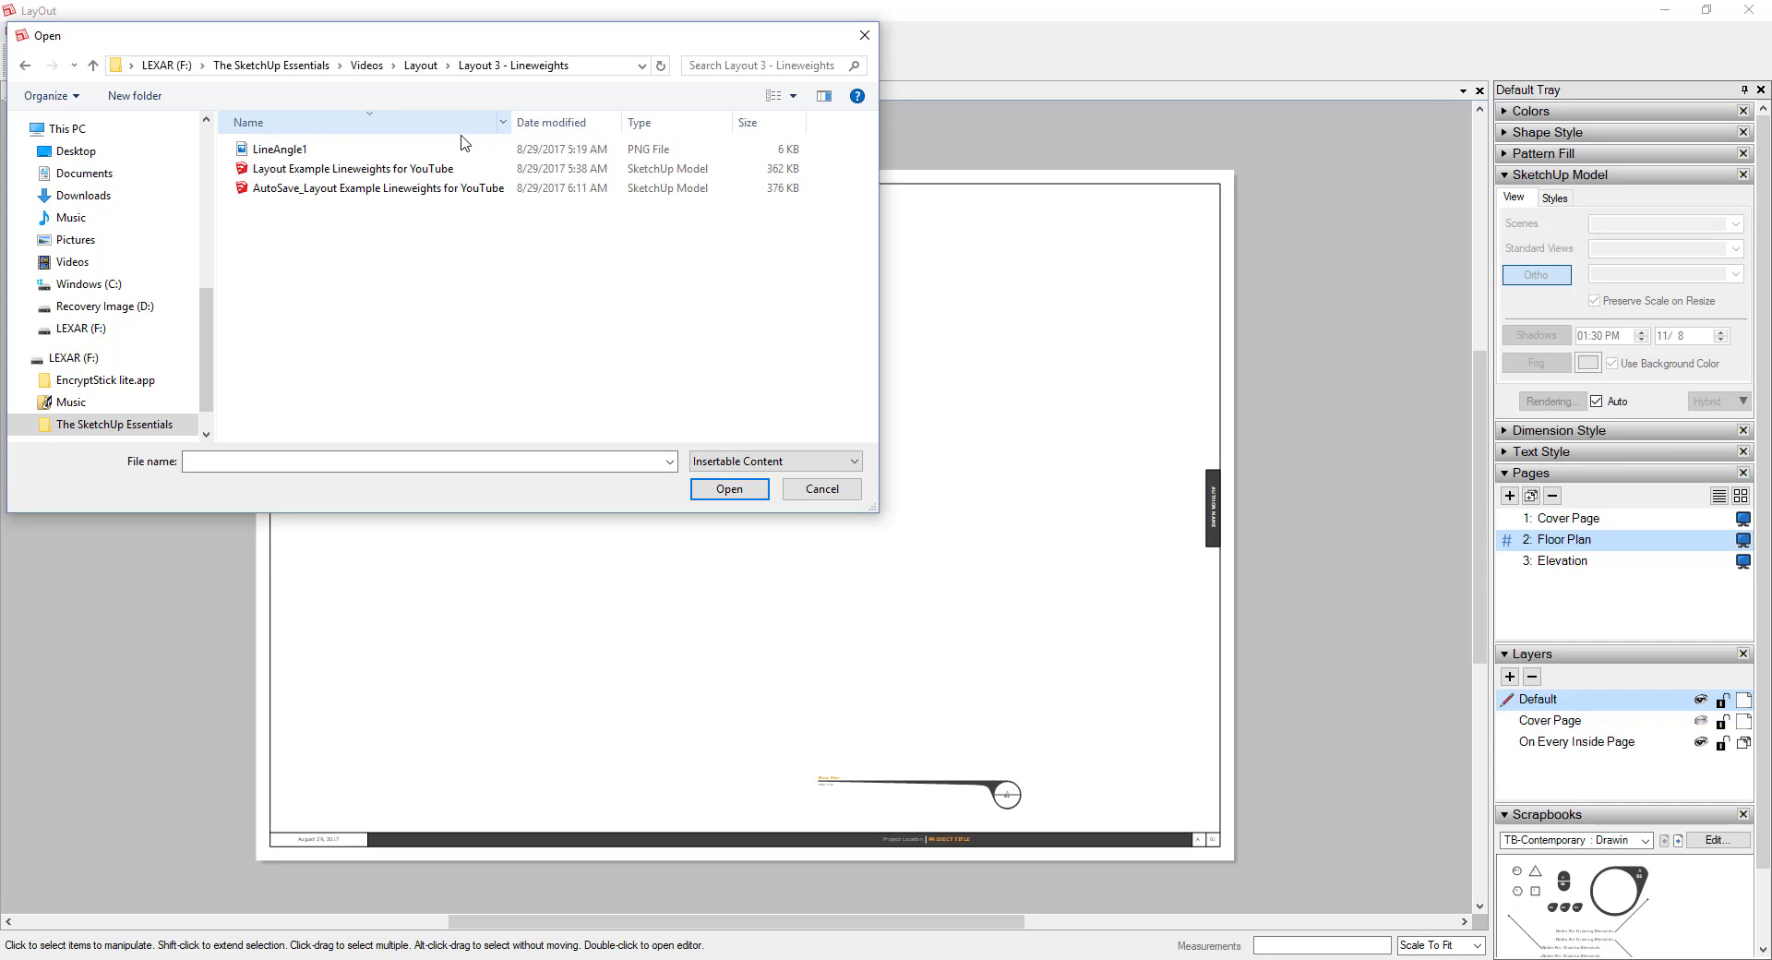
{"action": "double_click", "coordinate": [375, 171]}
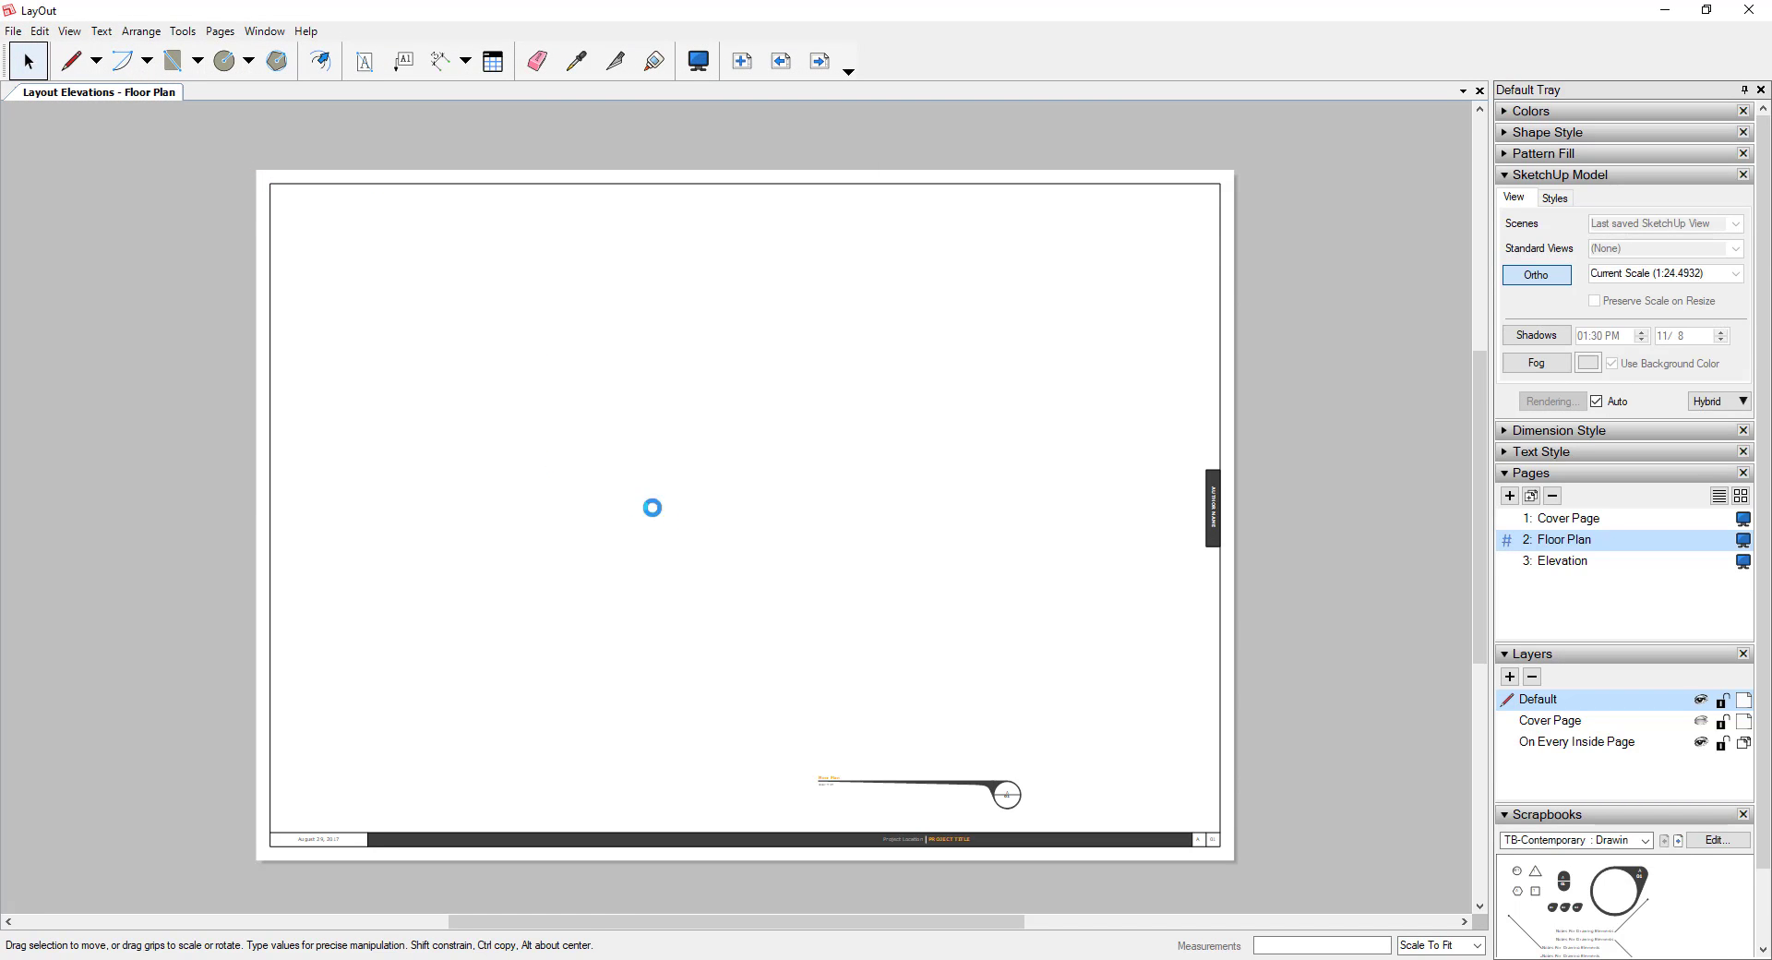
{"action": "left_click", "coordinate": [14, 31]}
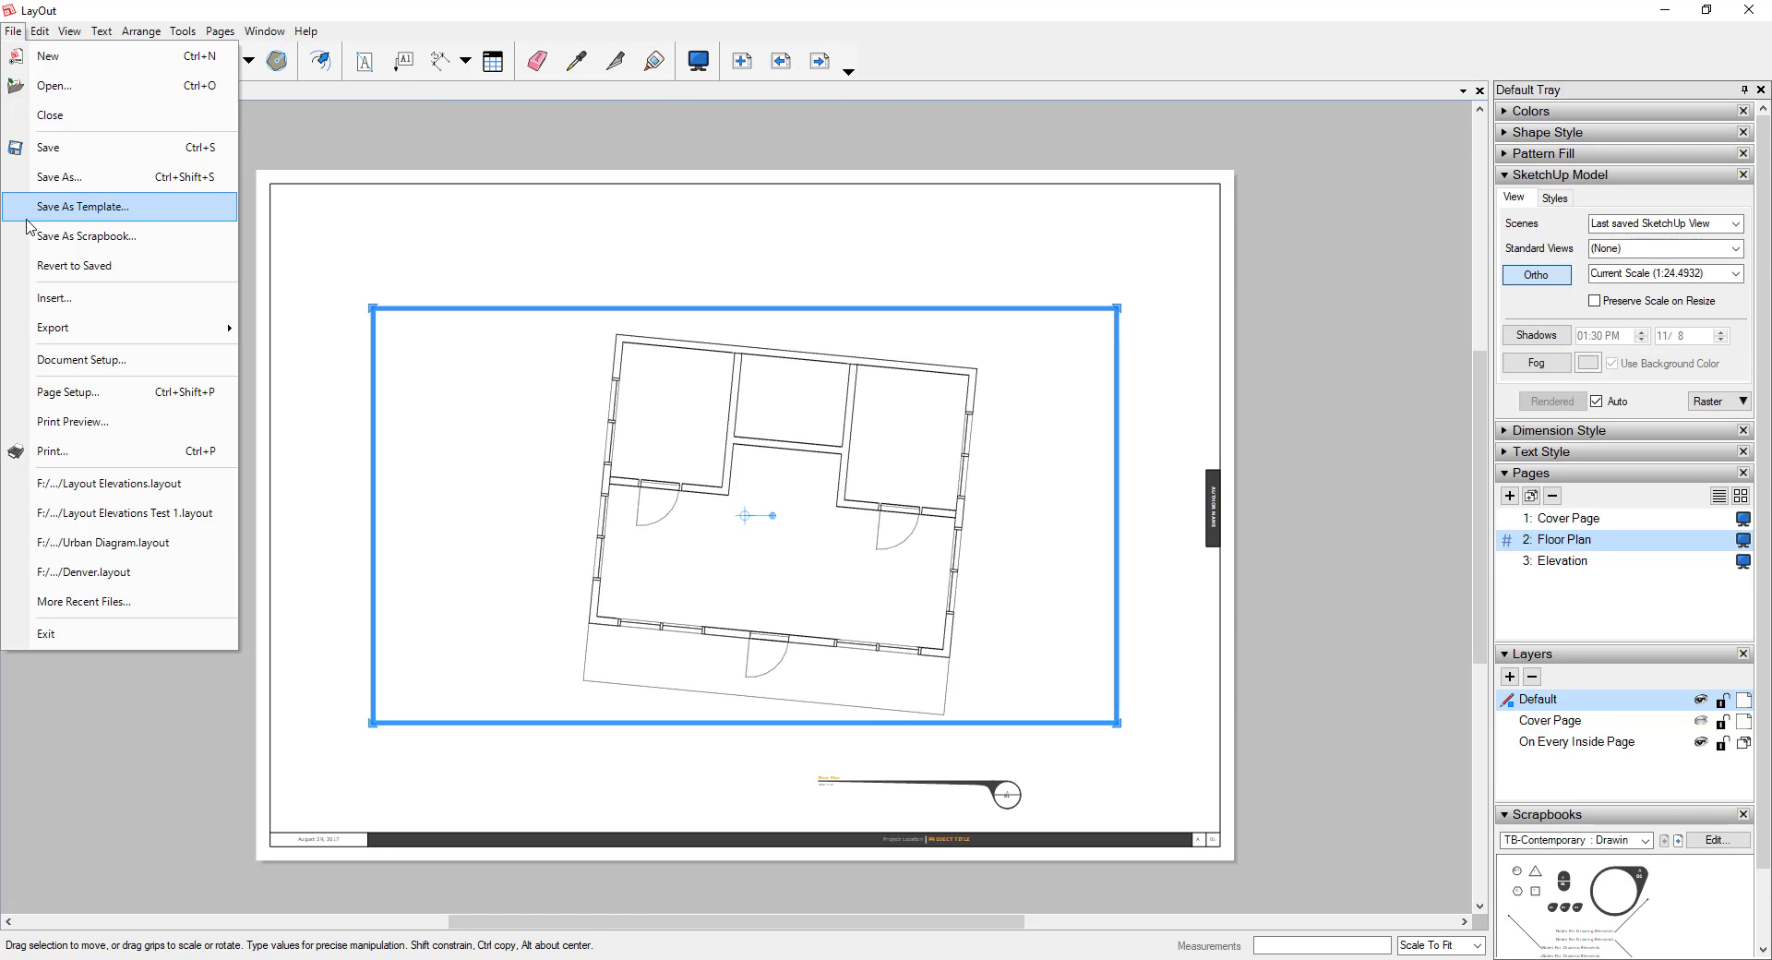
{"action": "left_click", "coordinate": [751, 235]}
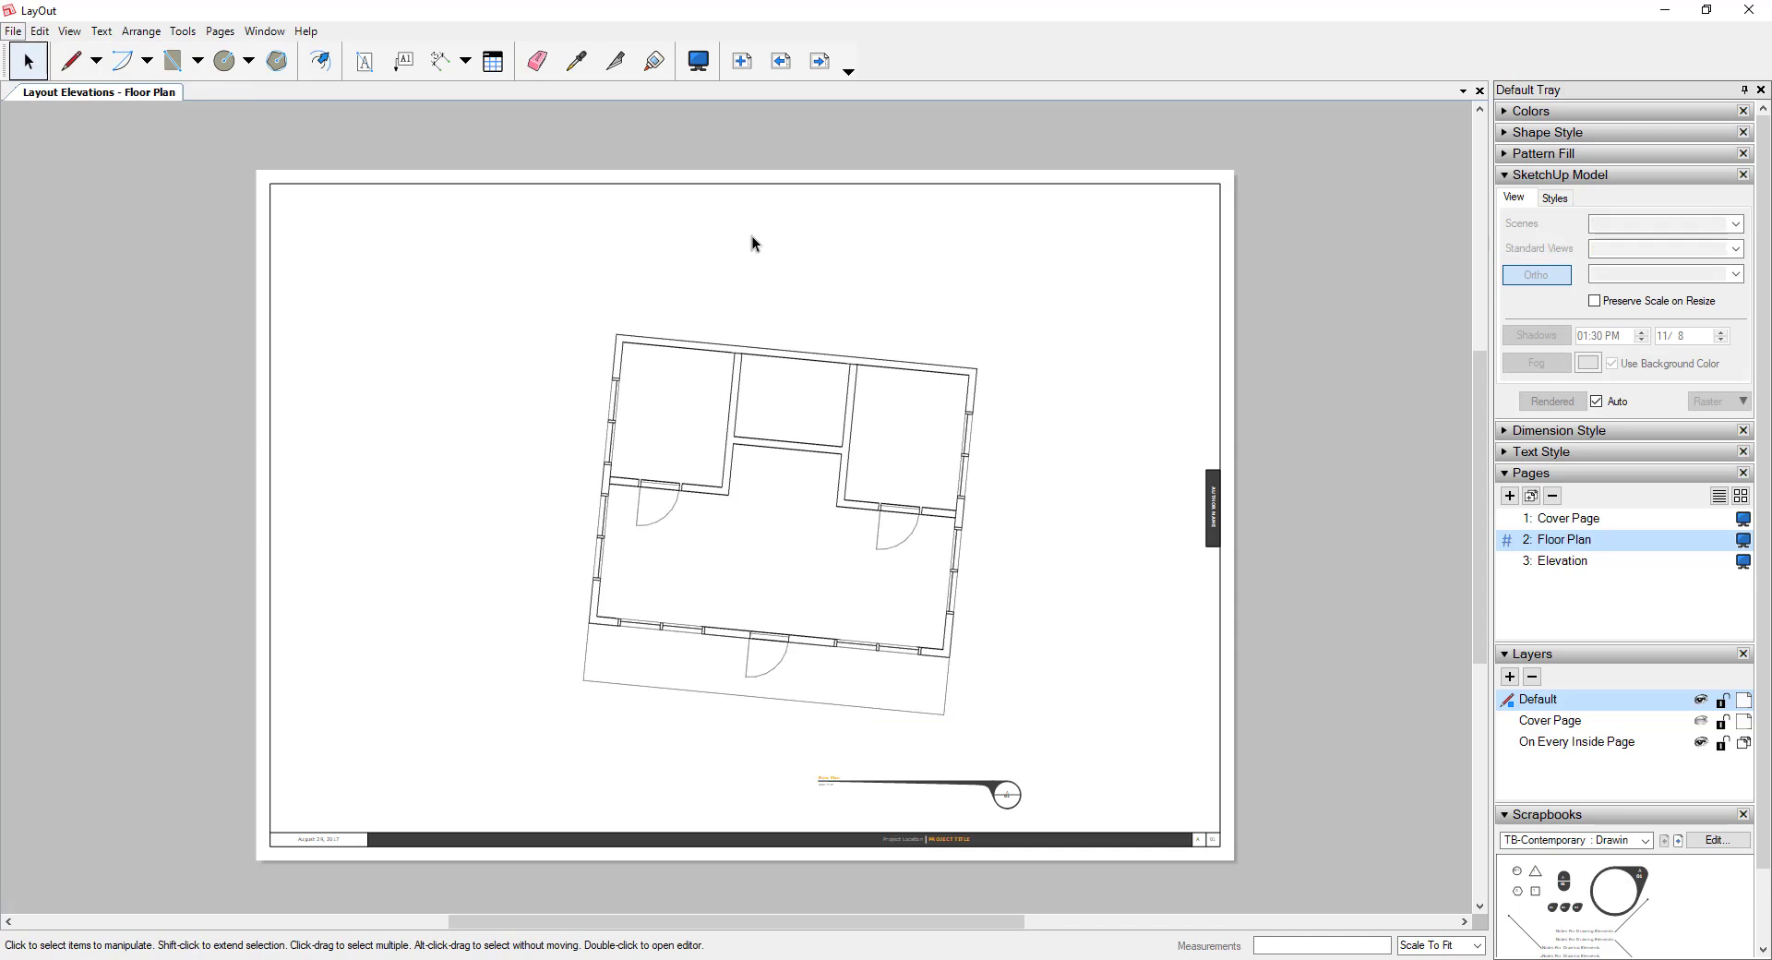
Enlarge the floor plan viewport upward and set its scale to 3/4" = 1'-0" (1:16)
{"action": "left_click", "coordinate": [843, 502]}
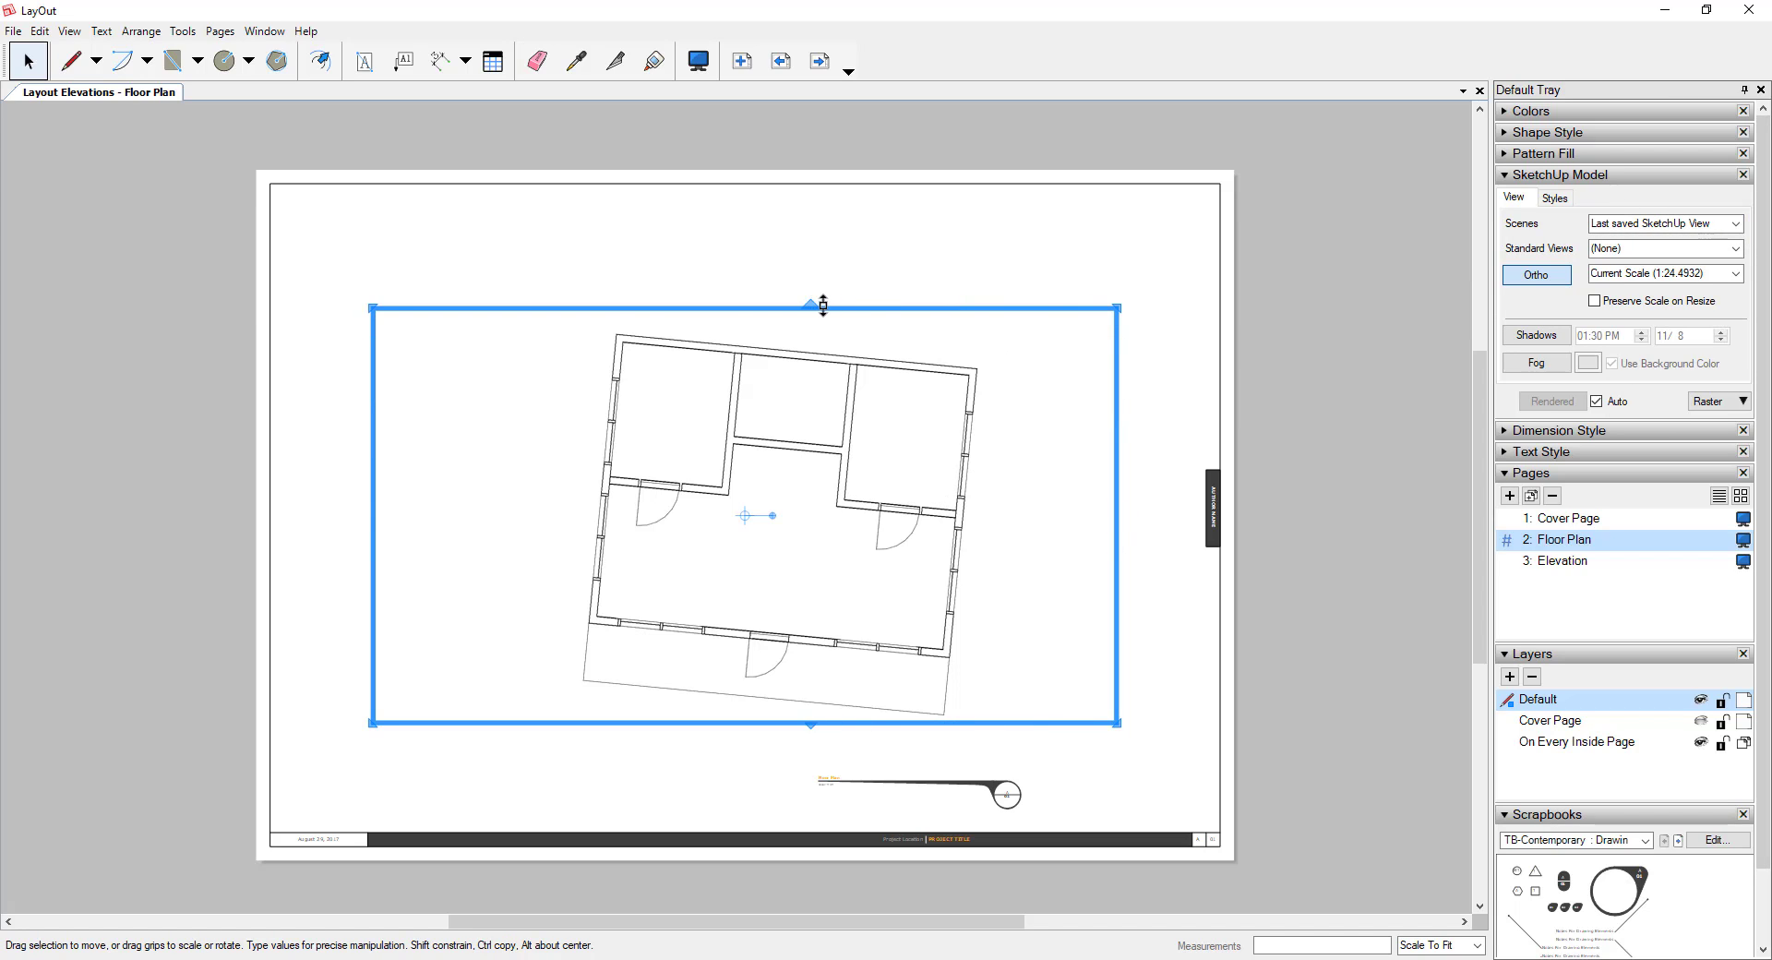
{"action": "left_click_drag", "start_coordinate": [817, 305], "coordinate": [817, 213]}
{"action": "left_click", "coordinate": [1735, 273]}
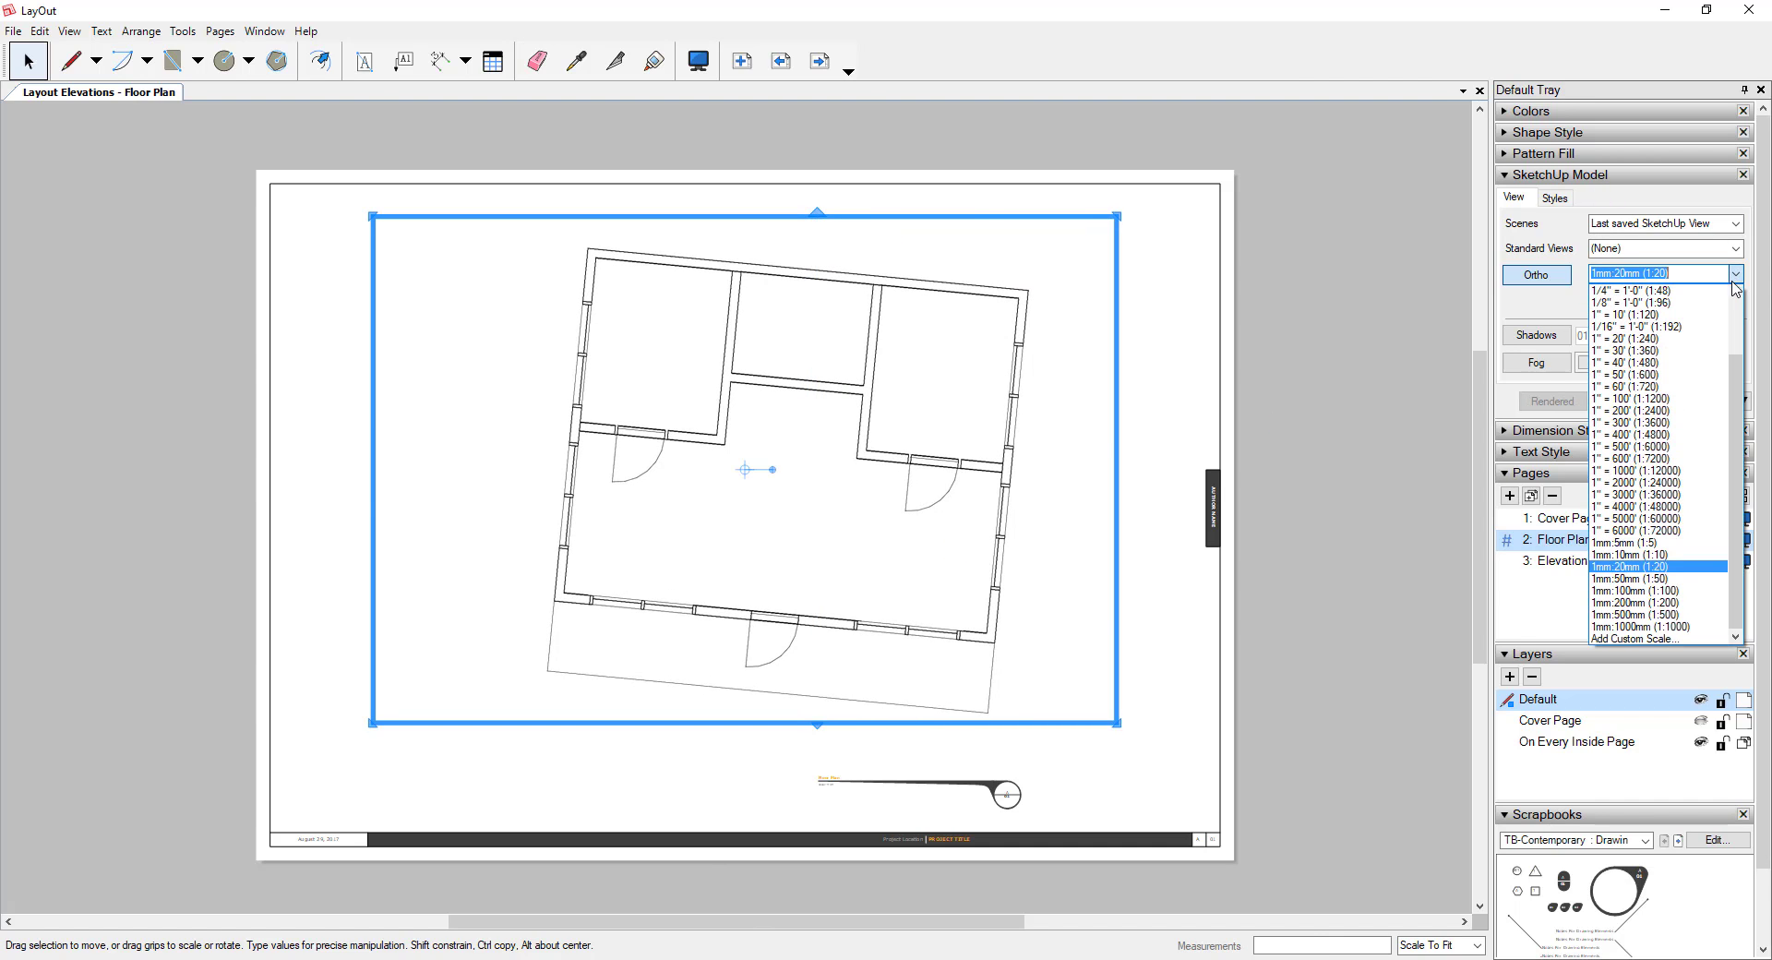
{"action": "scroll", "coordinate": [1708, 332], "scroll_direction": "up", "scroll_amount": 2}
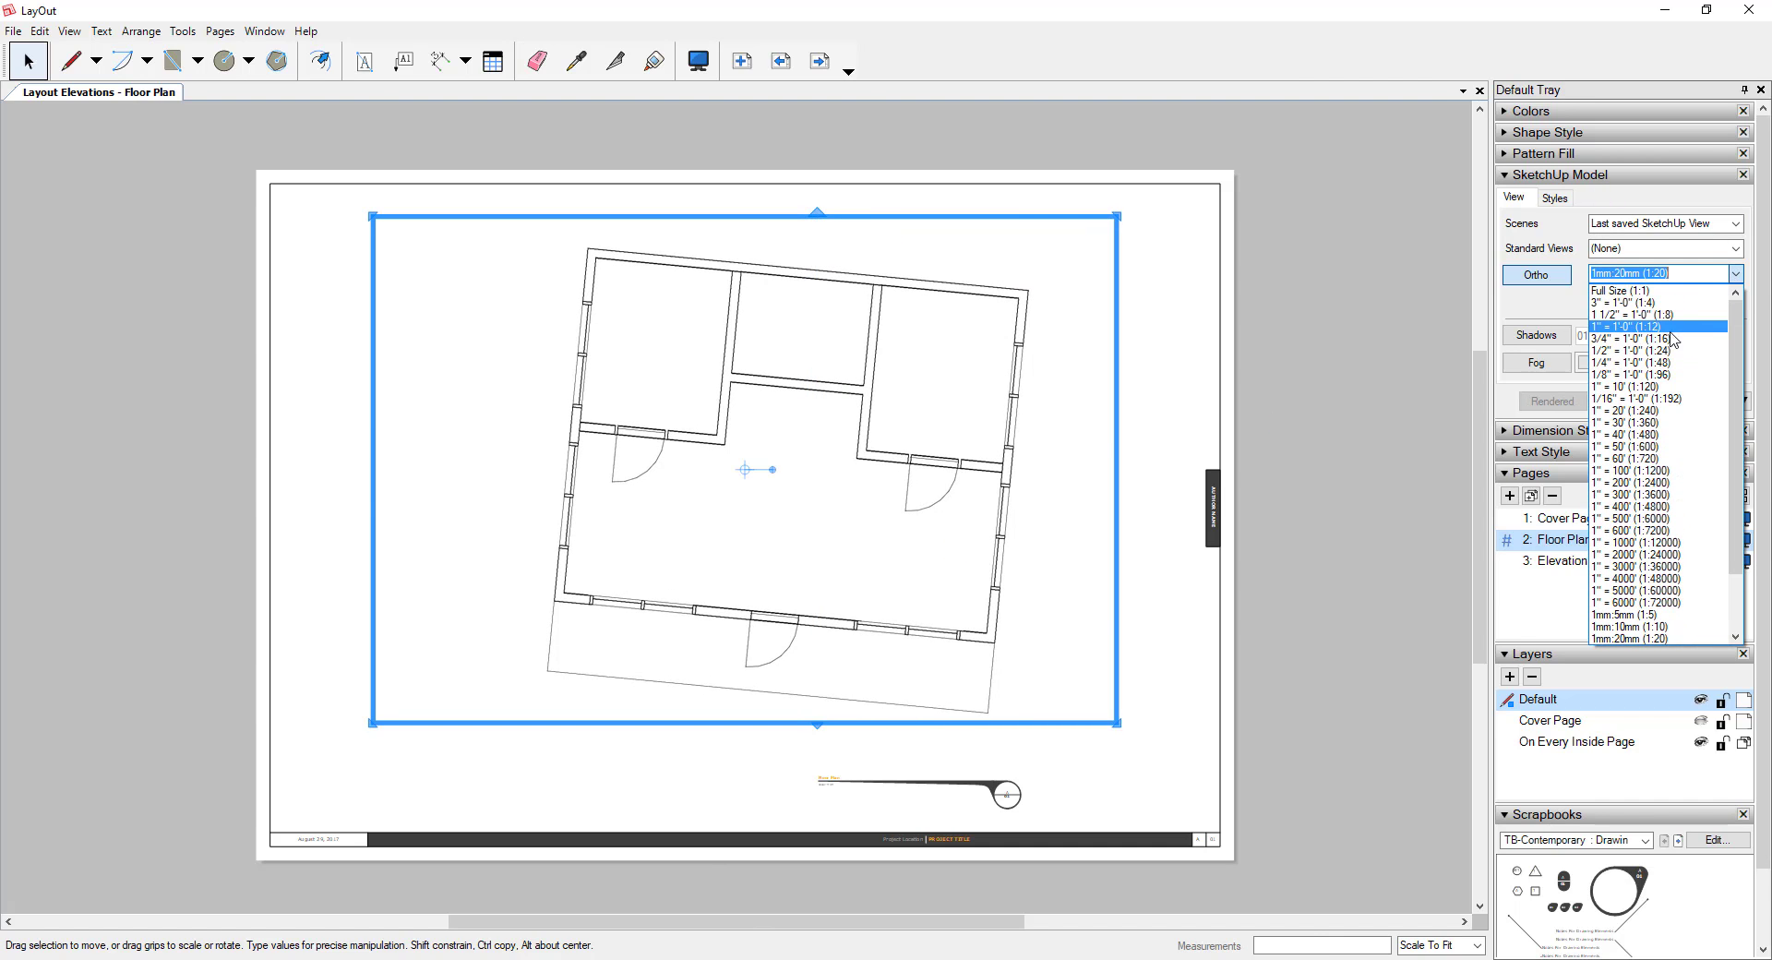
{"action": "left_click", "coordinate": [1633, 339]}
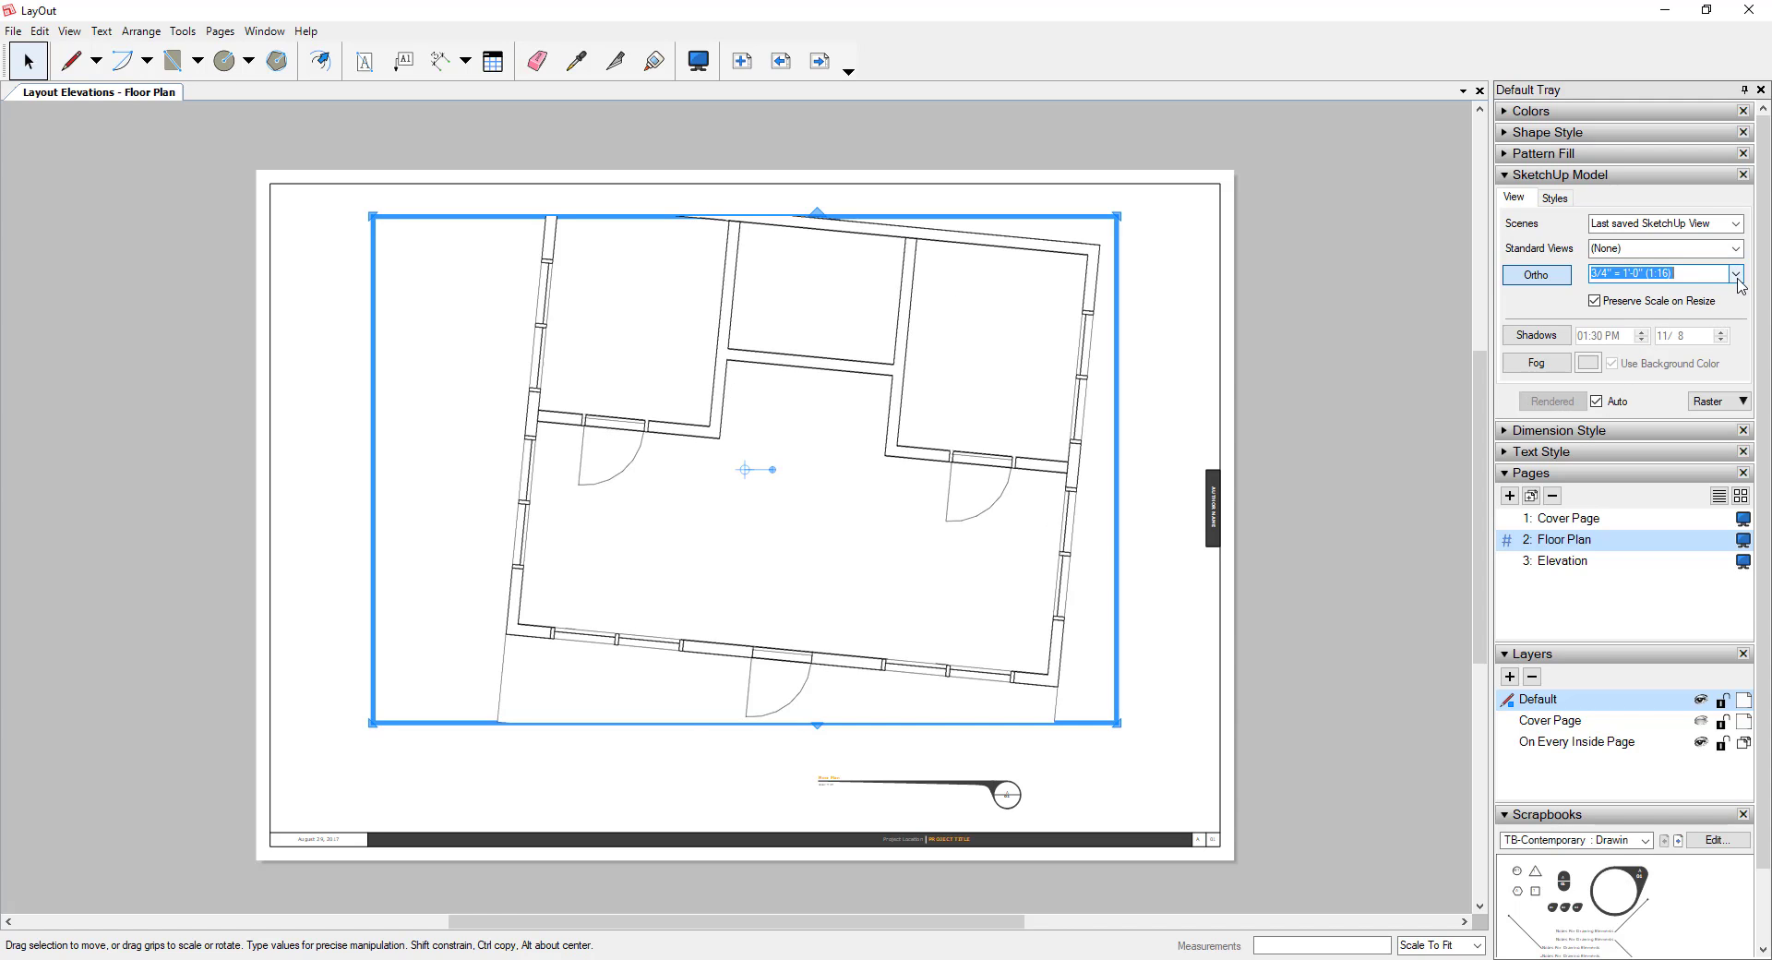
Check which SketchUp scenes are available for the floor plan viewport
{"action": "left_click", "coordinate": [1735, 224]}
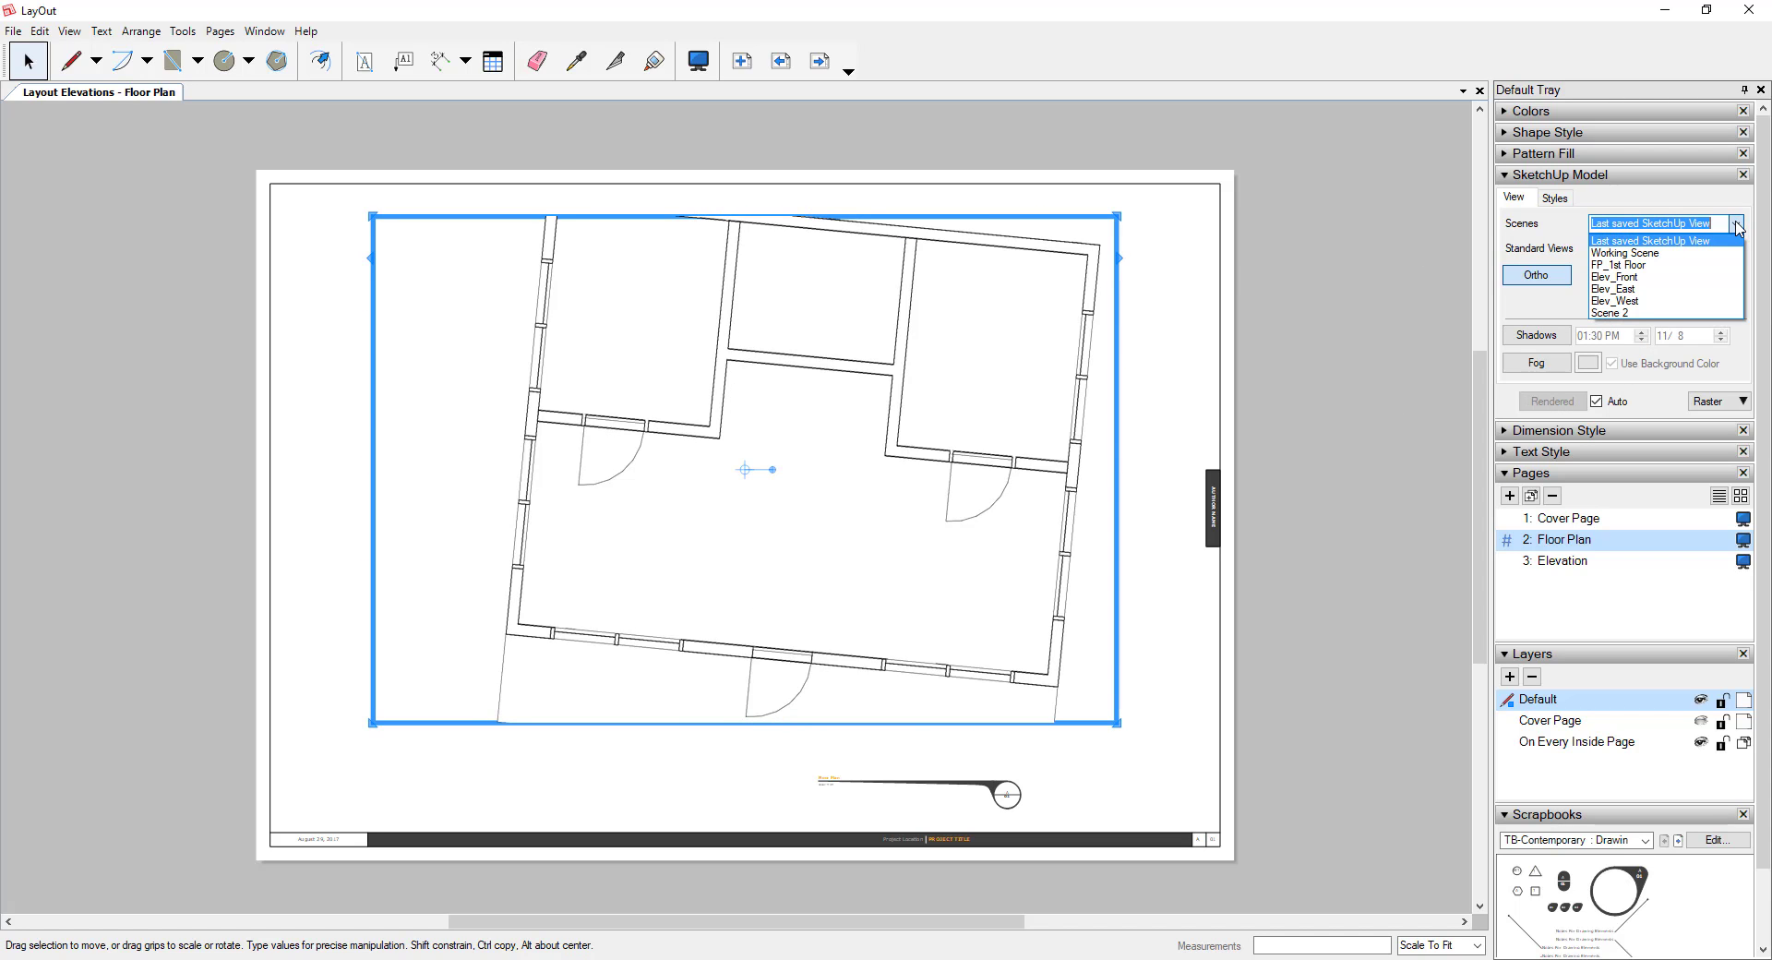
{"action": "left_click", "coordinate": [1737, 227]}
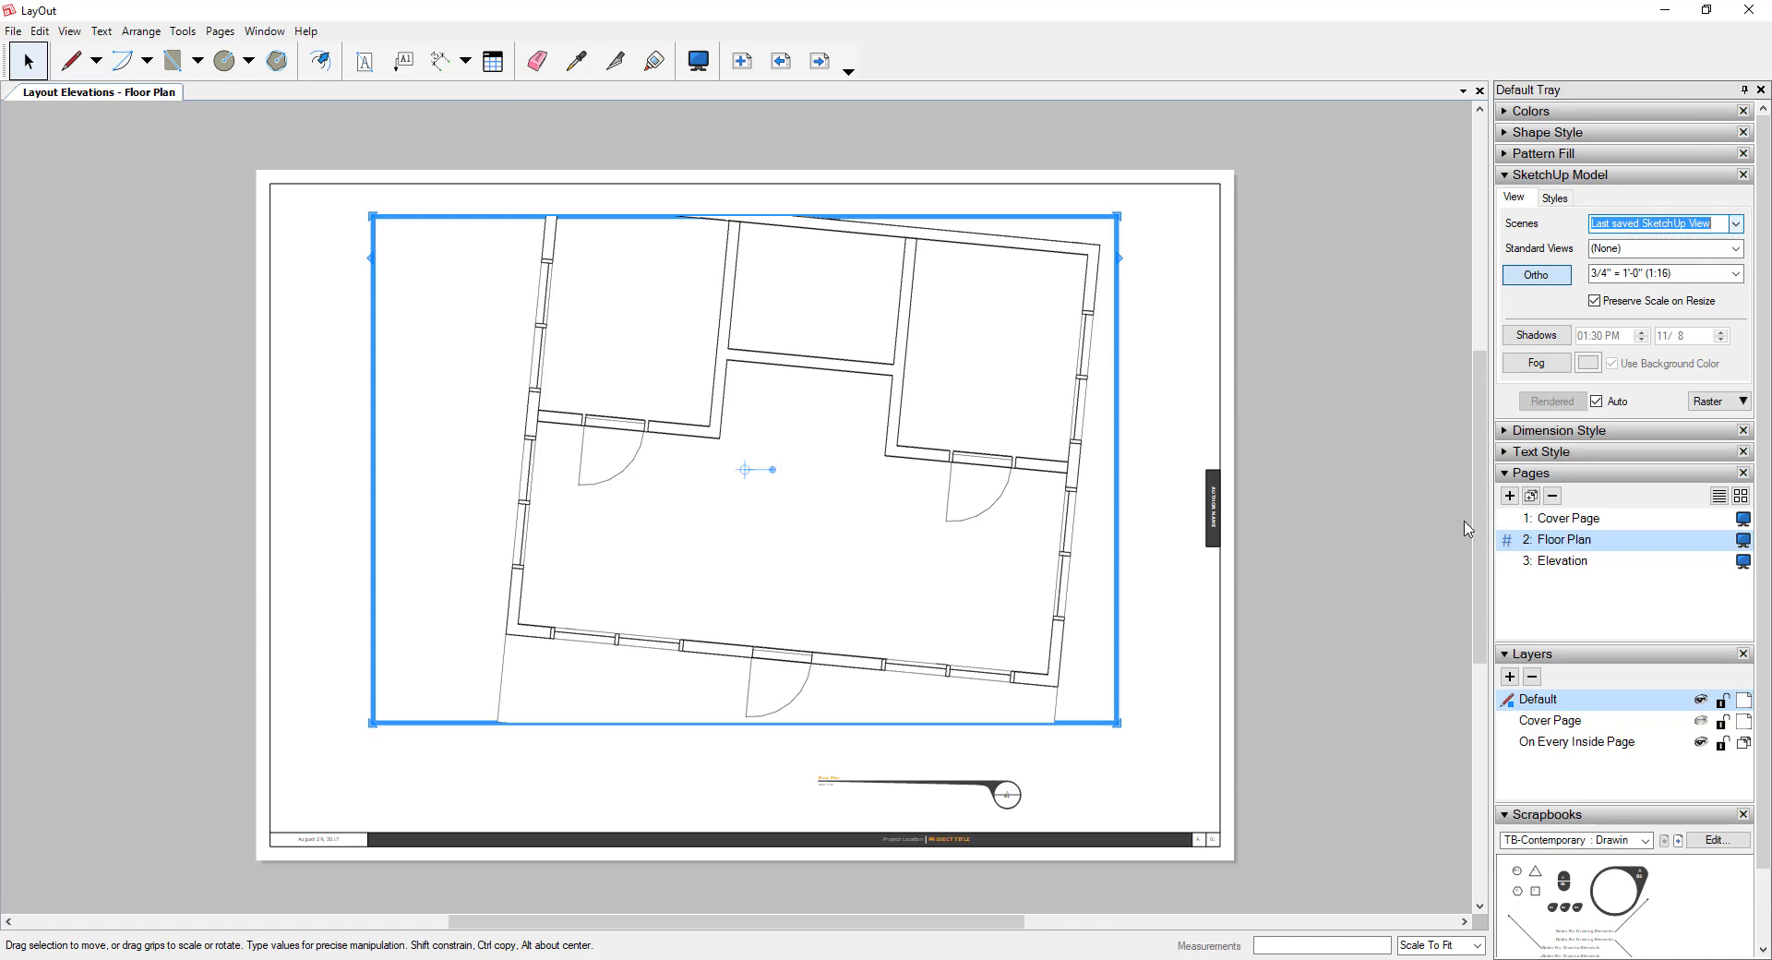
{"action": "left_click", "coordinate": [1735, 224]}
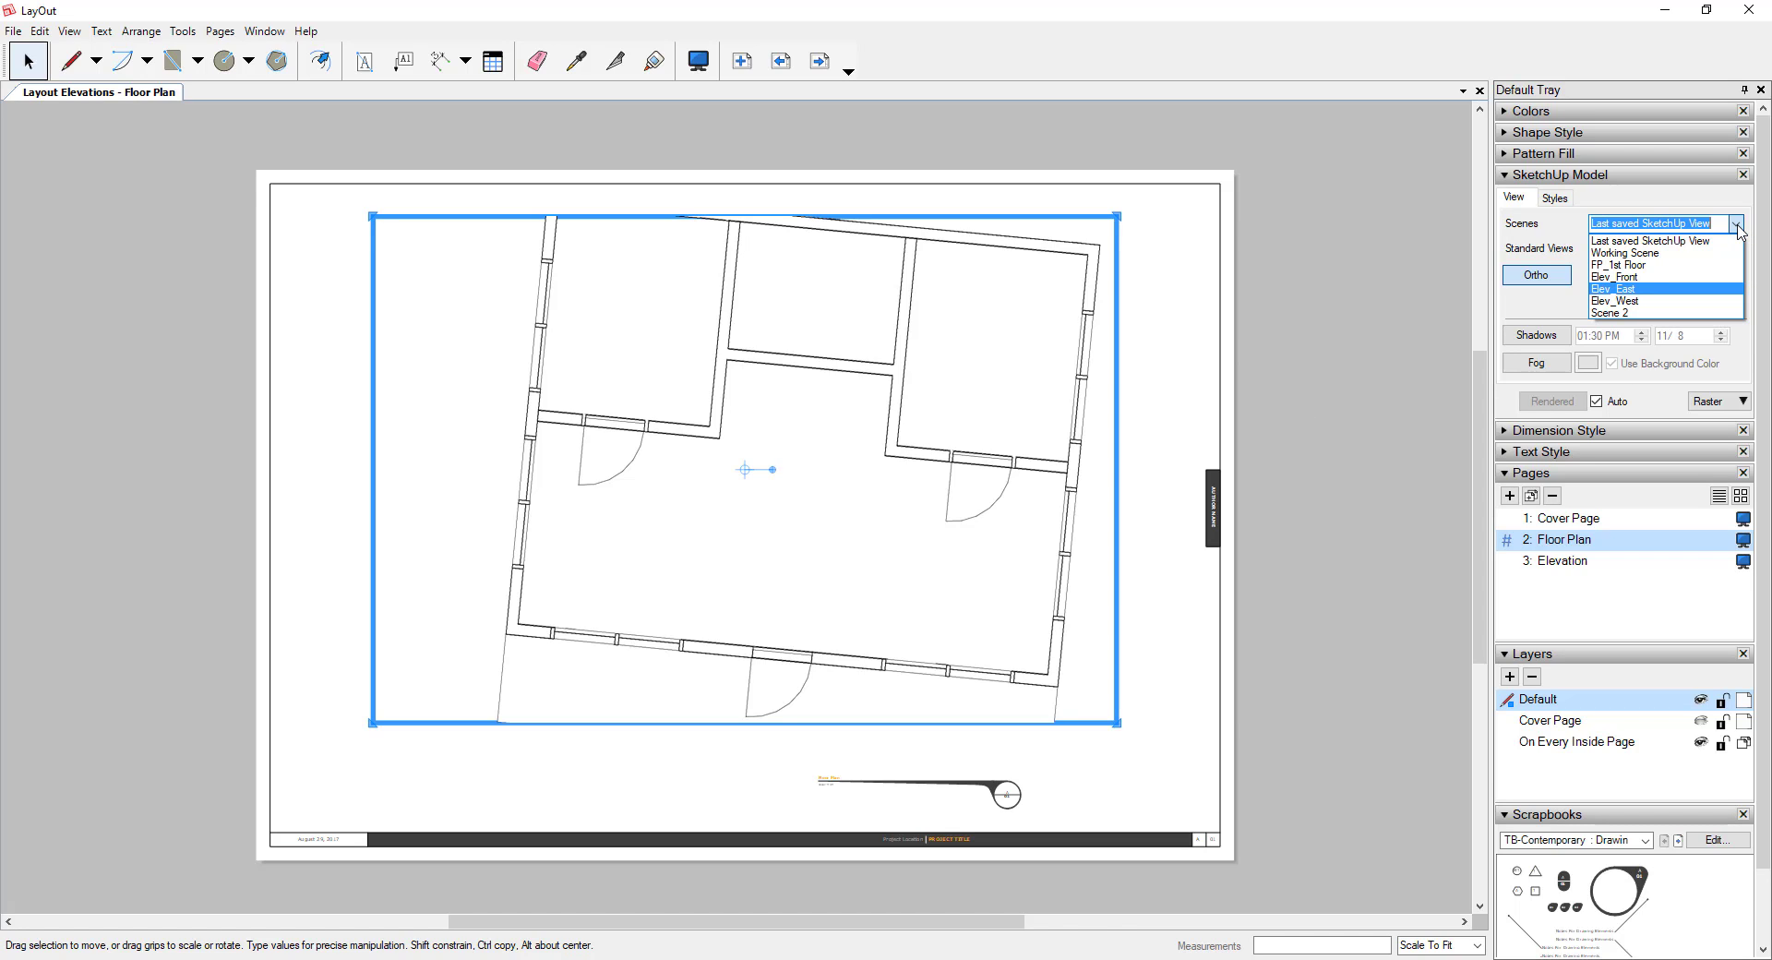
{"action": "left_click", "coordinate": [1650, 240]}
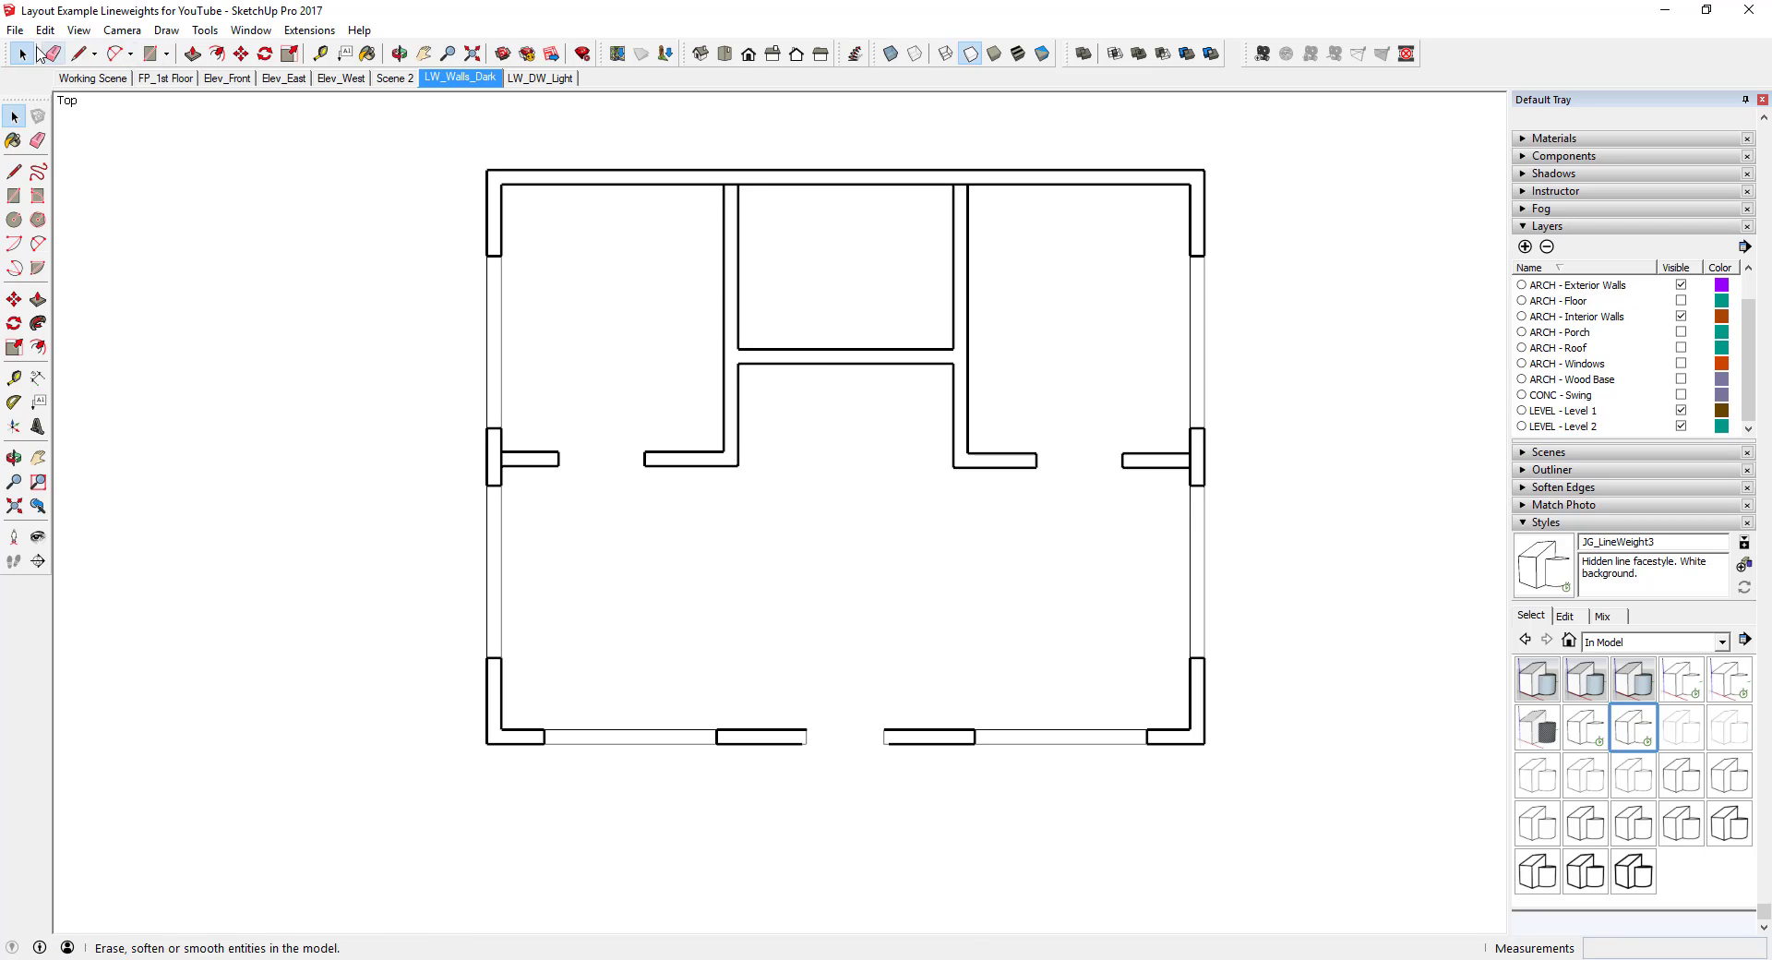
Save the Layout Example Lineweights for YouTube model in SketchUp and return to LayOut
{"action": "left_click", "coordinate": [14, 30]}
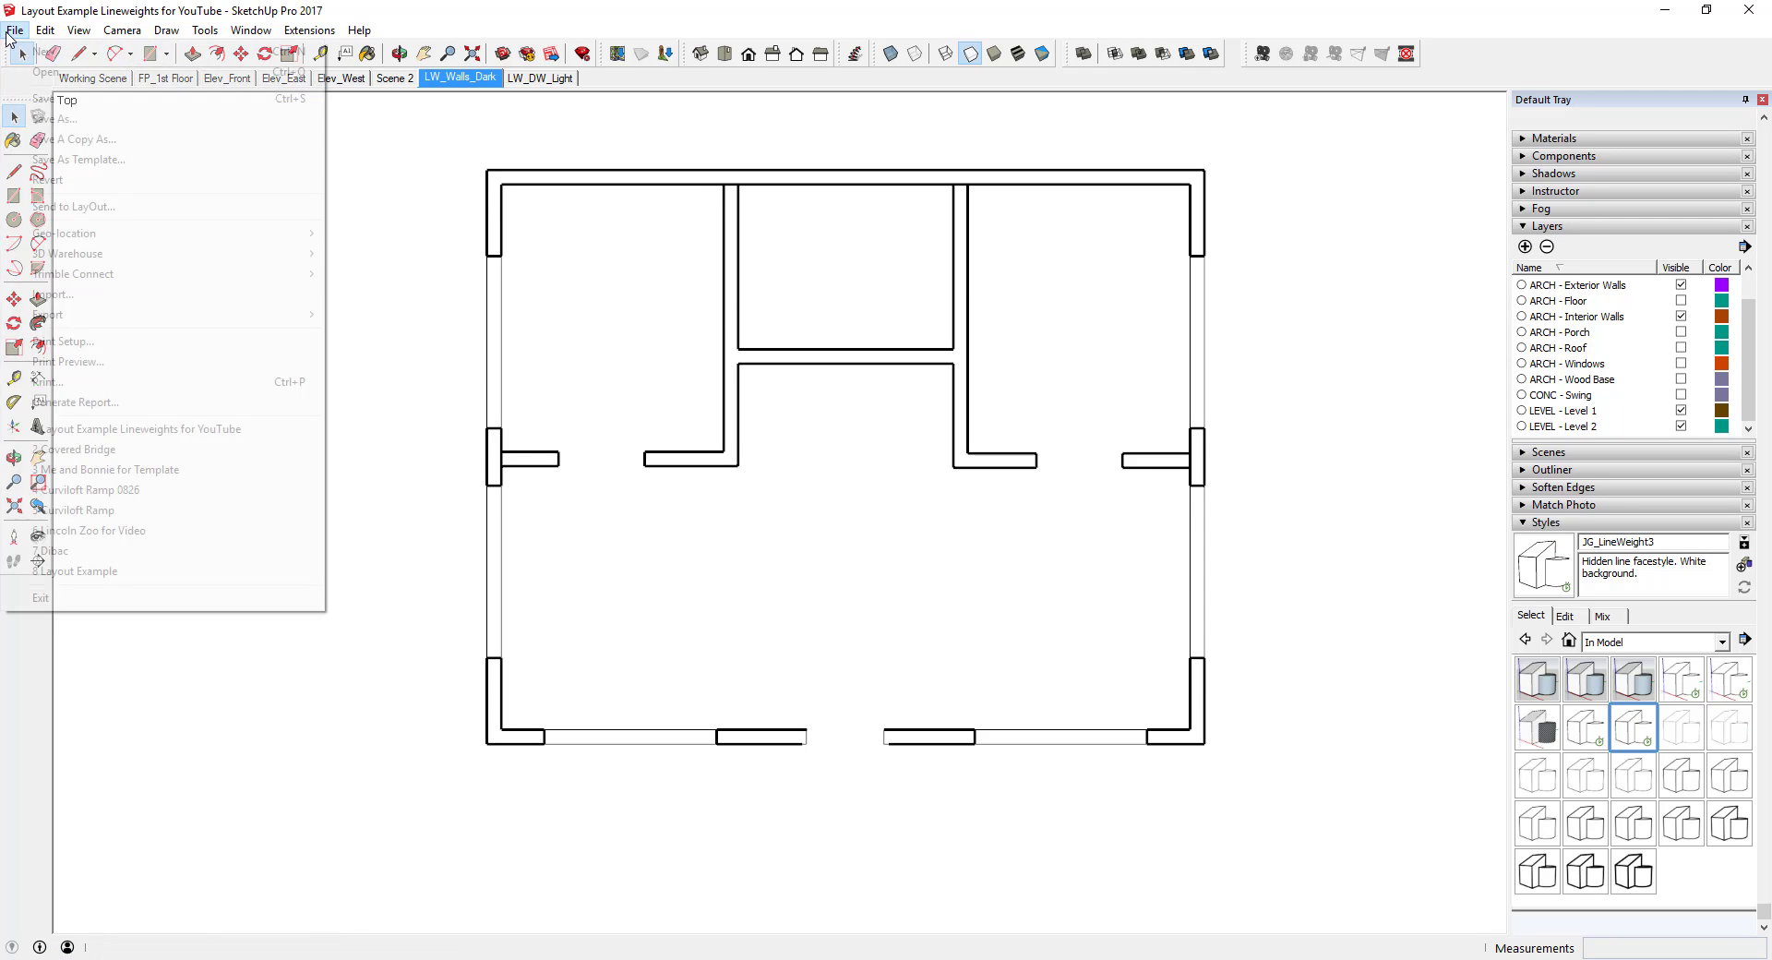
{"action": "left_click", "coordinate": [43, 100]}
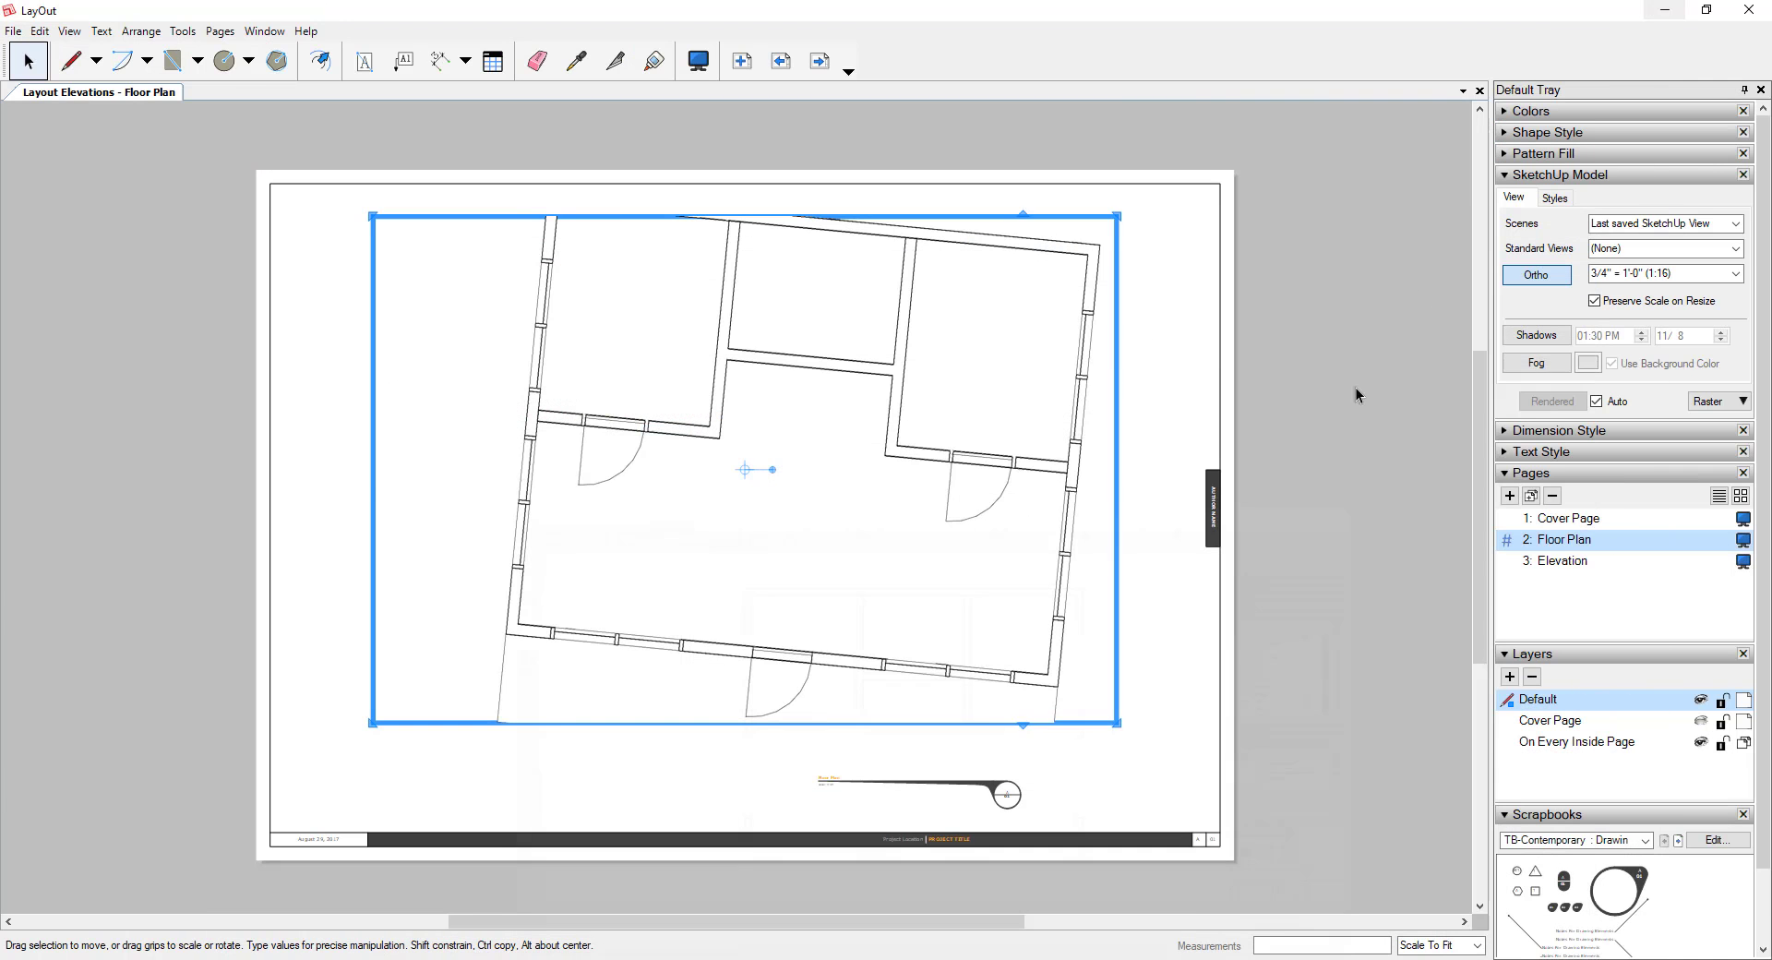
{"action": "left_click", "coordinate": [1666, 10]}
Update the floor plan viewport's model reference from the saved SketchUp file
{"action": "right_click", "coordinate": [1055, 398]}
{"action": "left_click", "coordinate": [1076, 388]}
{"action": "right_click", "coordinate": [1086, 349]}
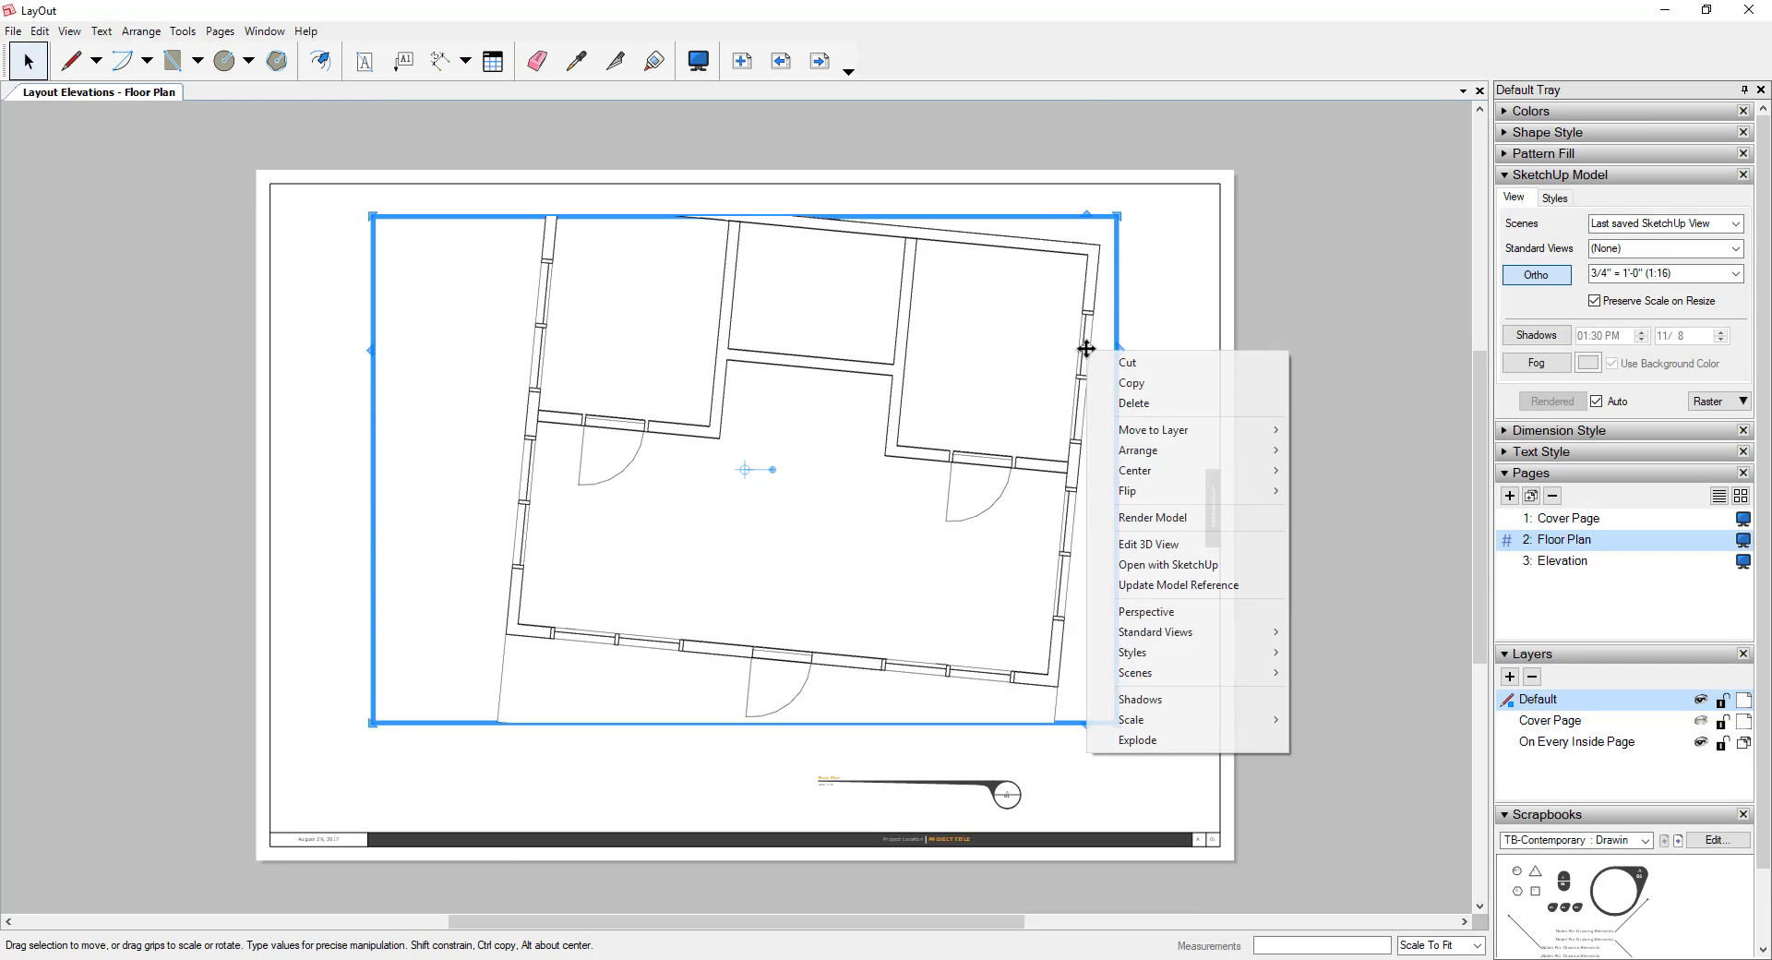
{"action": "left_click", "coordinate": [1197, 586]}
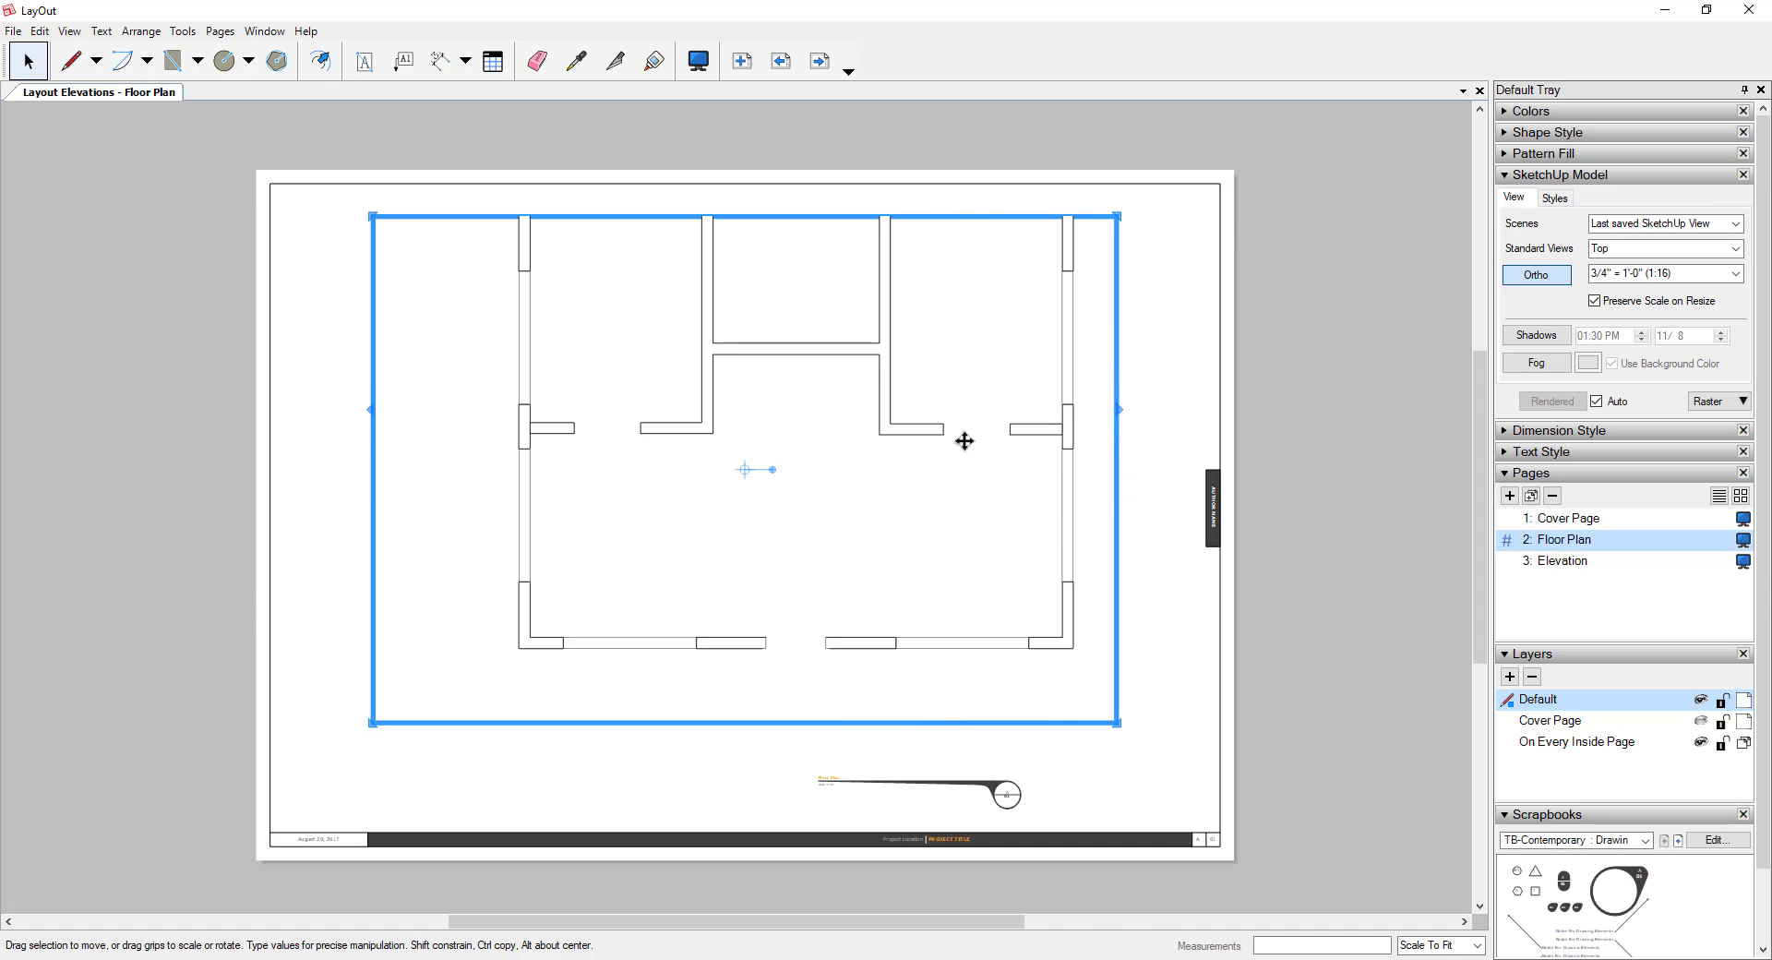
Assign the LW_Walls_Dark scene to the viewport and extend its frame to take in the whole plan
{"action": "left_click", "coordinate": [1734, 223]}
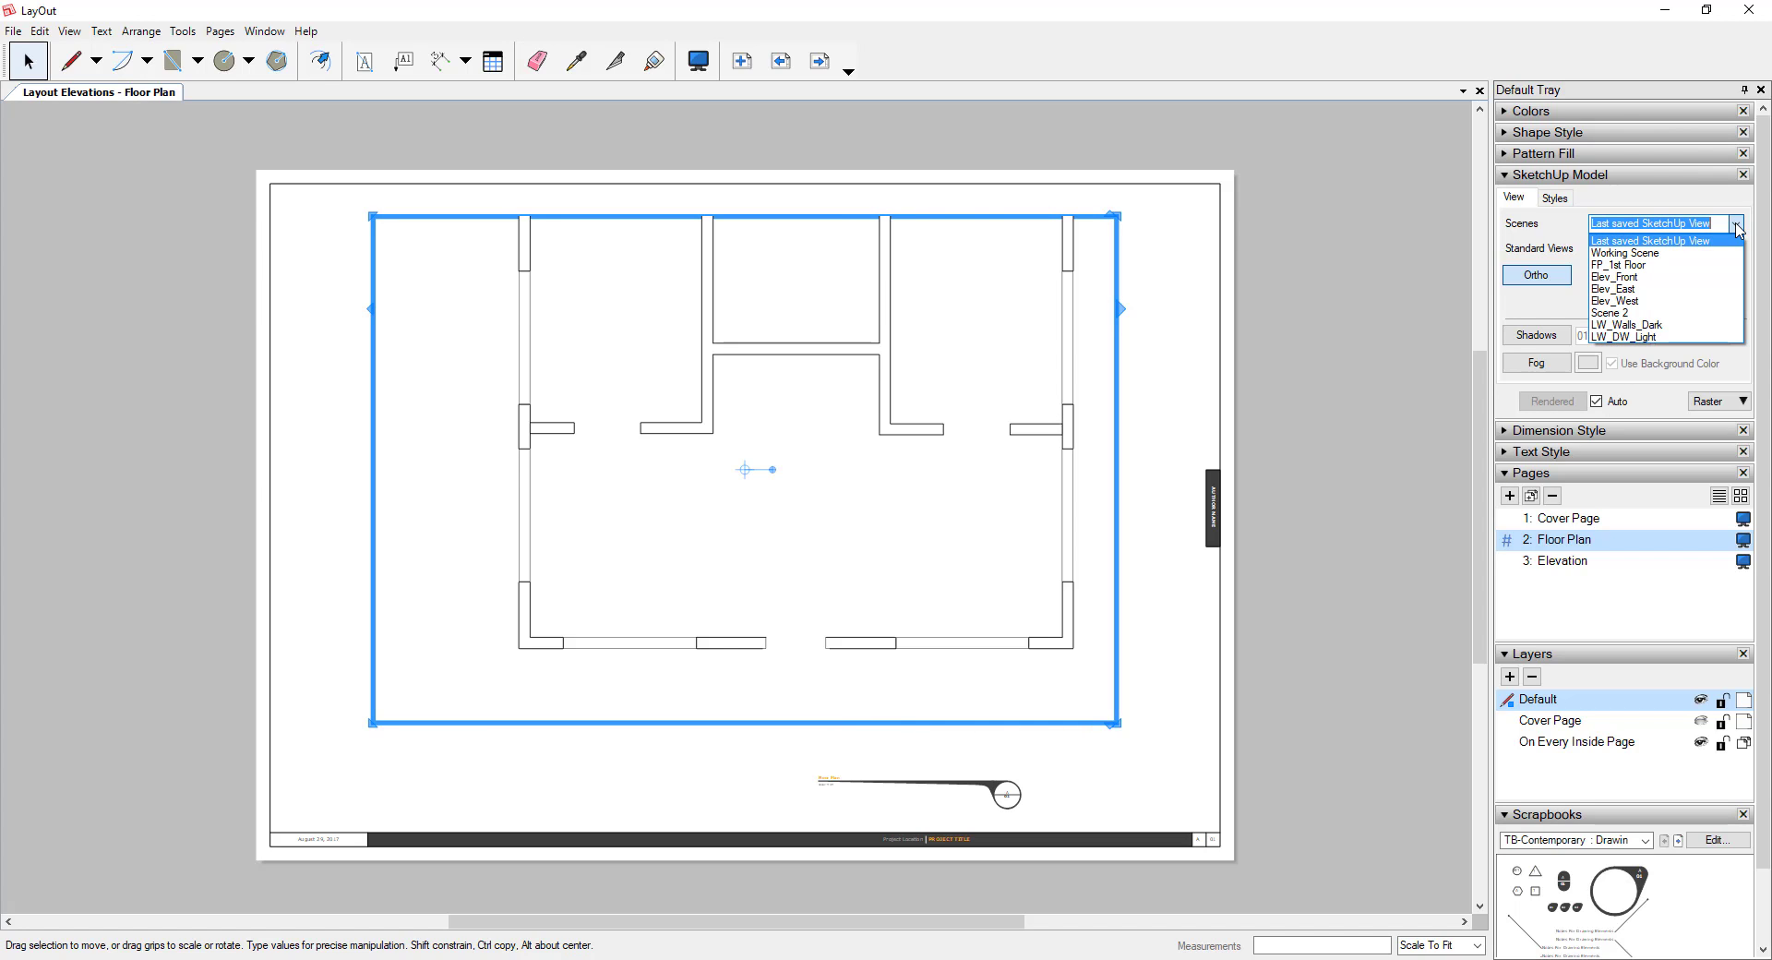
{"action": "left_click", "coordinate": [1166, 354]}
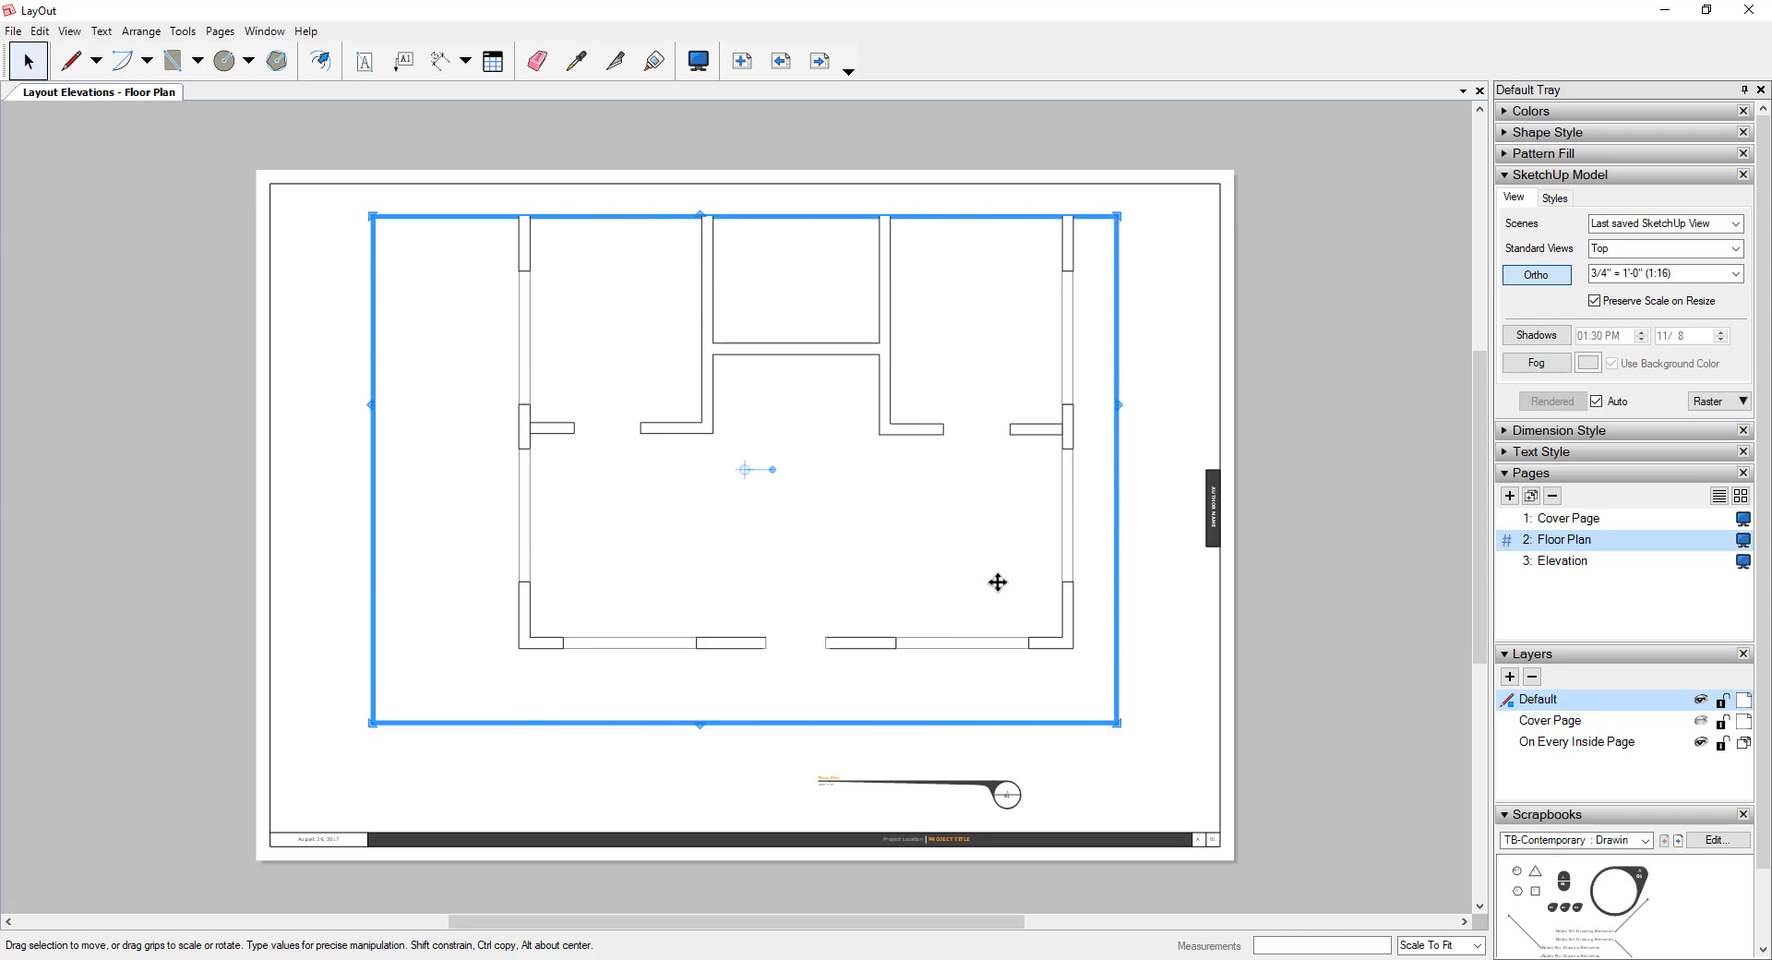
{"action": "left_click", "coordinate": [1736, 225]}
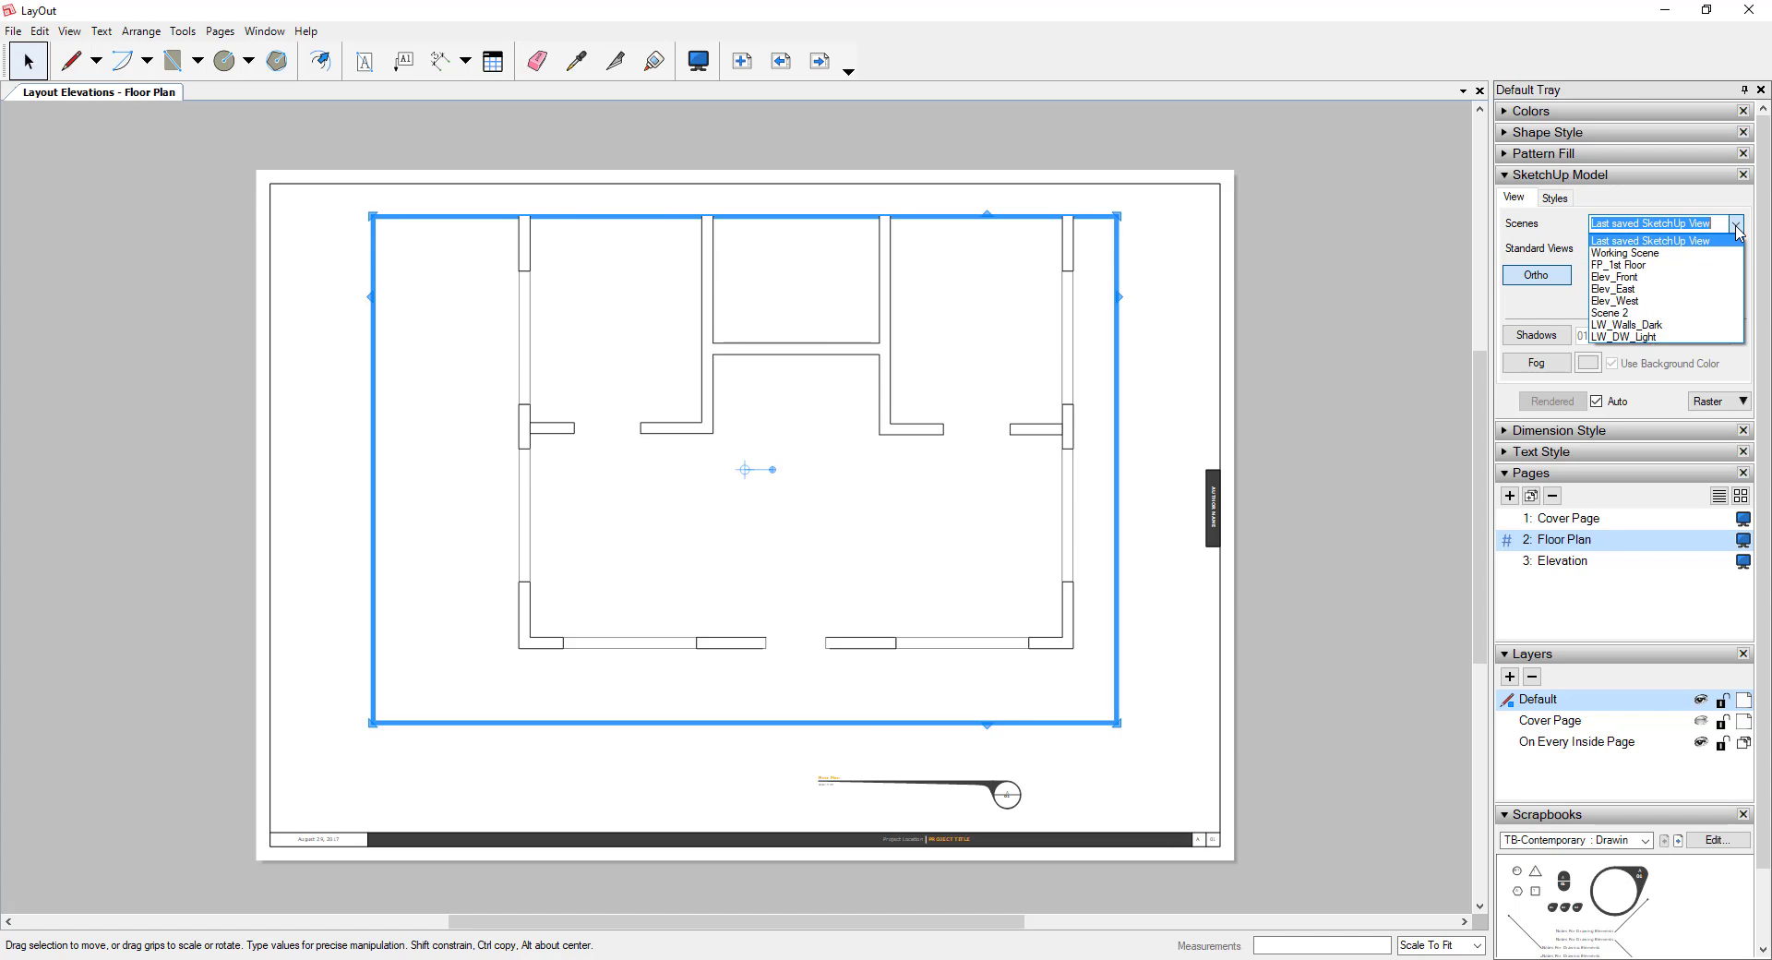
{"action": "left_click", "coordinate": [1626, 324]}
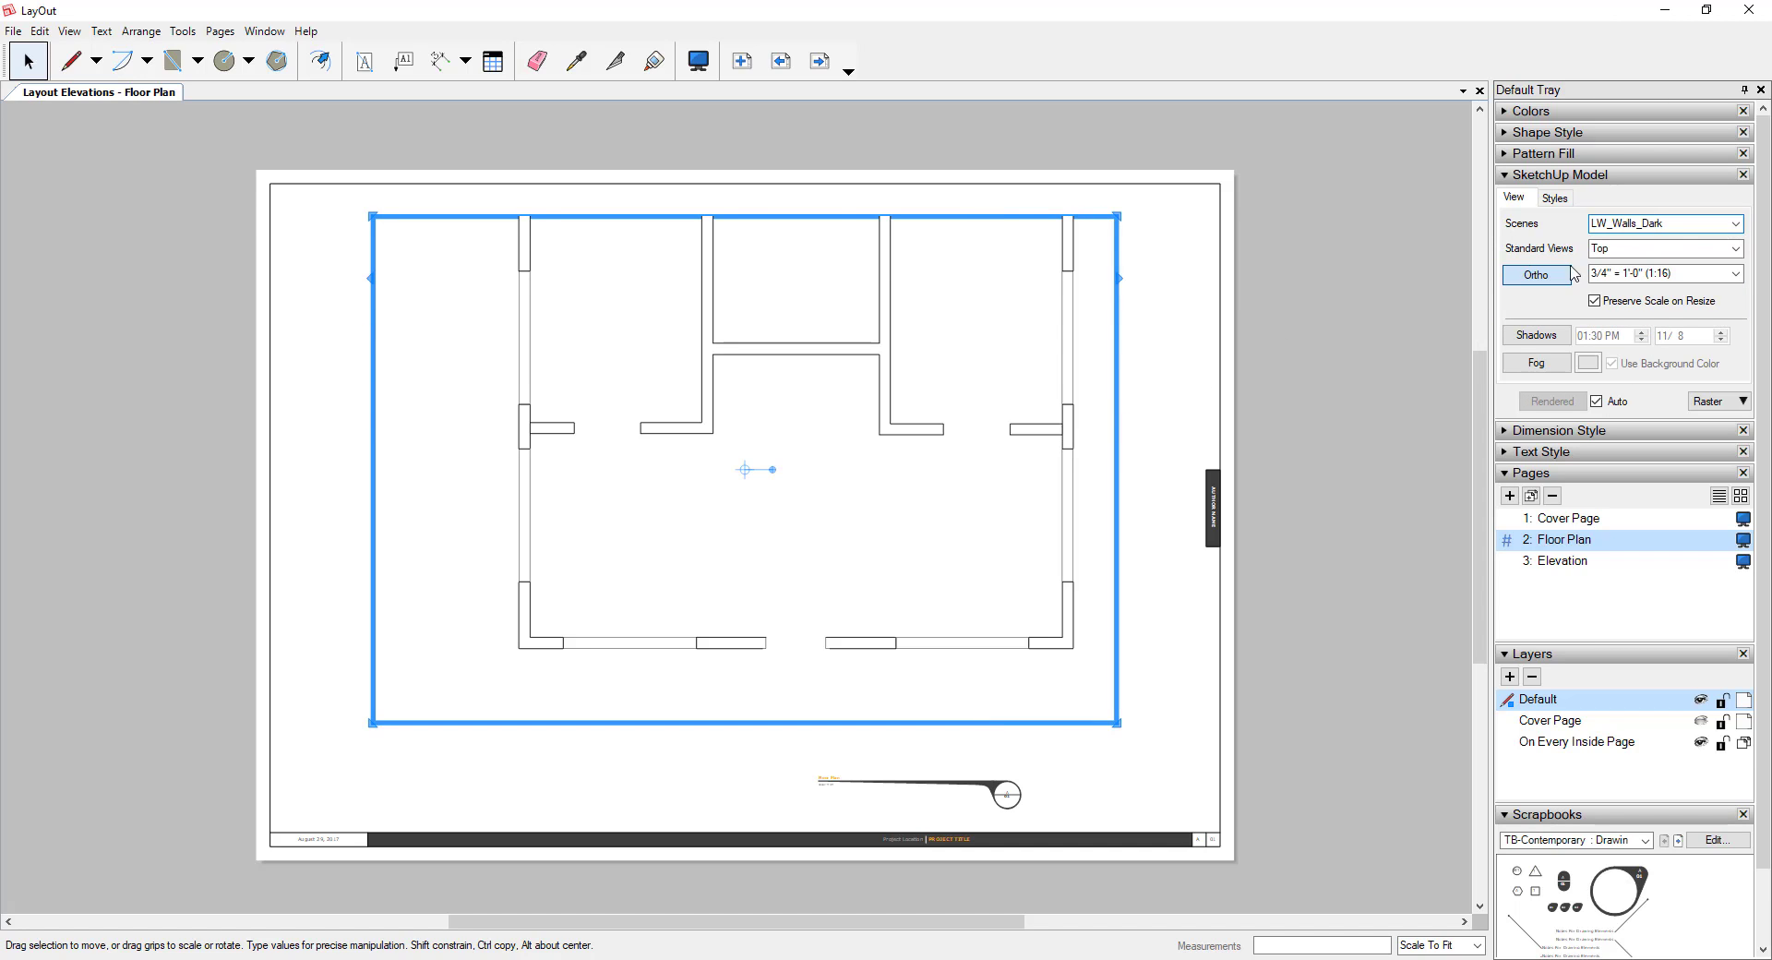
{"action": "left_click_drag", "start_coordinate": [830, 201], "coordinate": [831, 177]}
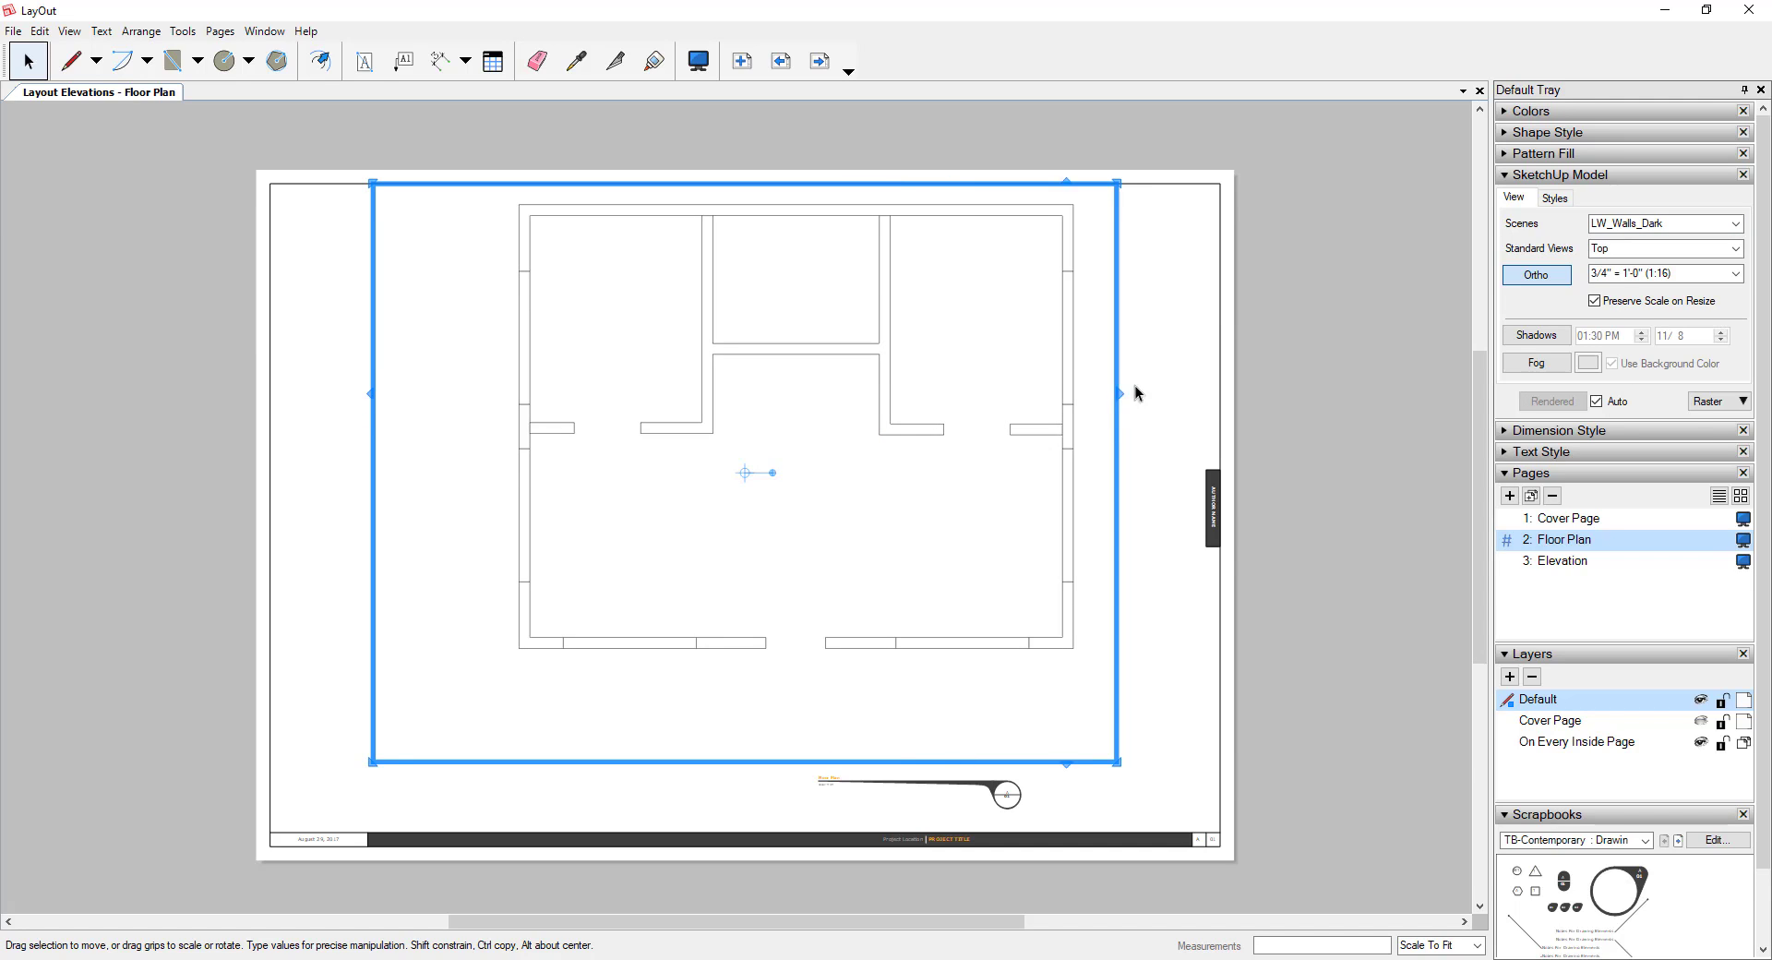
Try resizing the viewport with Preserve Scale on Resize turned off, and turn the option back on
{"action": "left_click", "coordinate": [1632, 302]}
{"action": "mouse_move", "coordinate": [1115, 183]}
{"action": "left_mouse_down"}
{"action": "mouse_move", "coordinate": [951, 318]}
{"action": "mouse_move", "coordinate": [1088, 246]}
{"action": "mouse_move", "coordinate": [1117, 255]}
{"action": "left_mouse_up"}
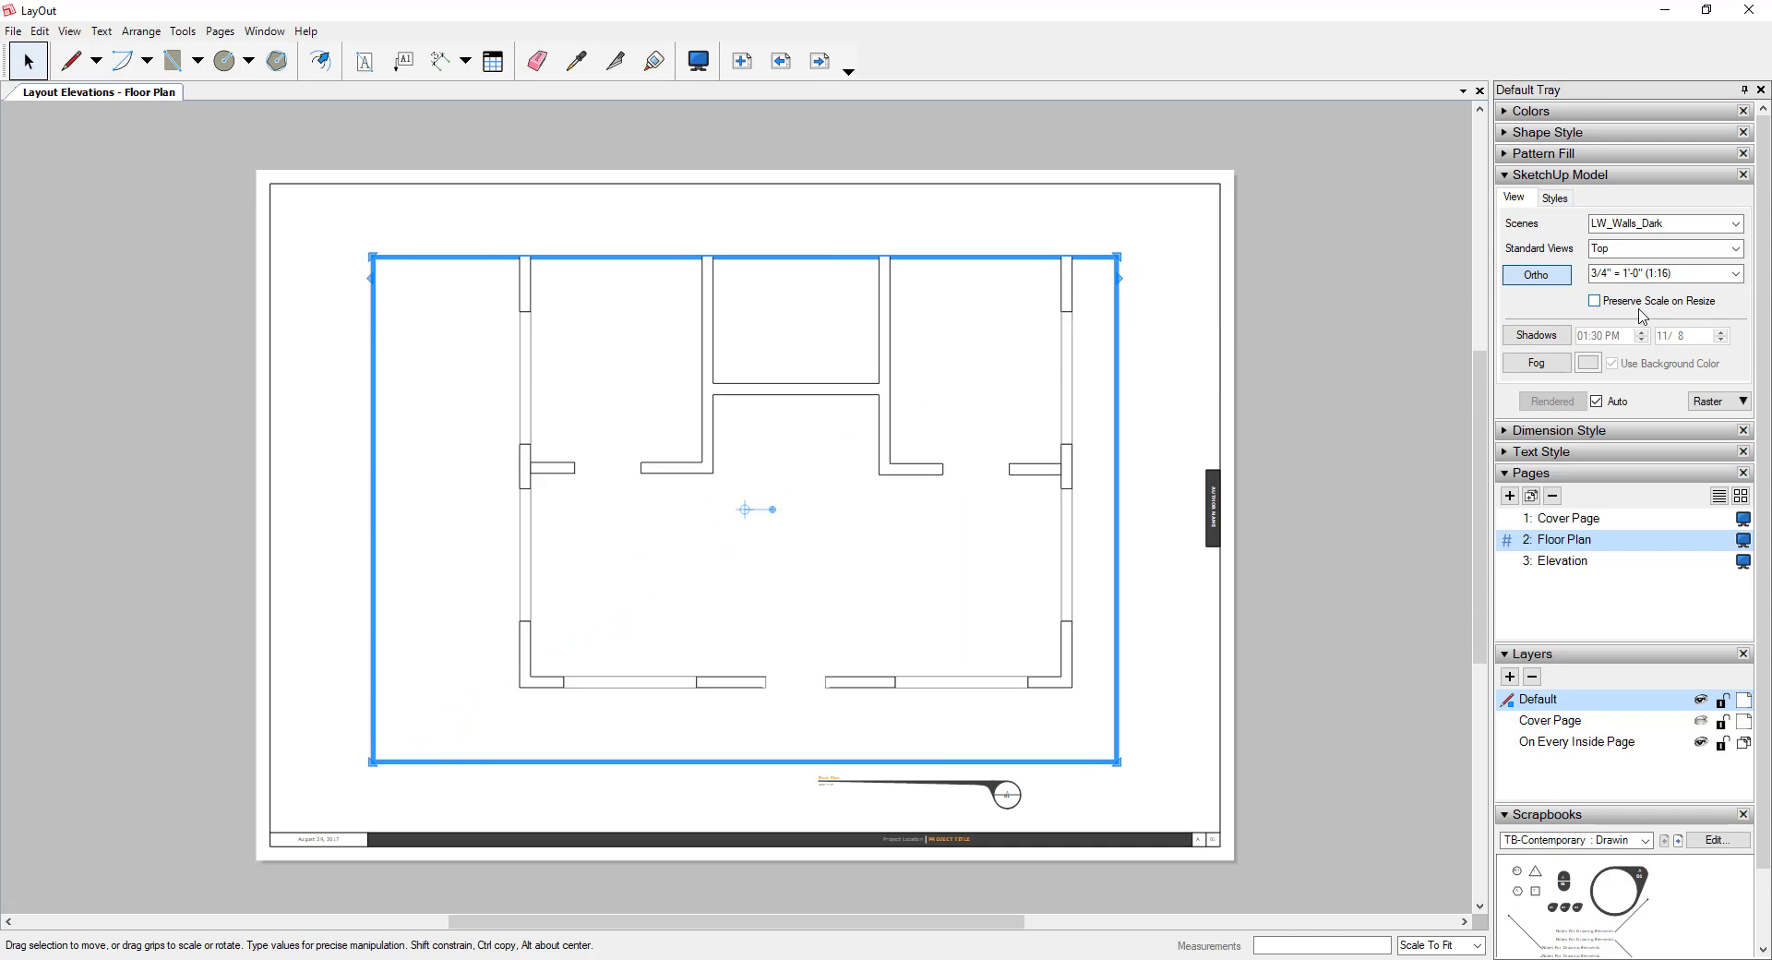
{"action": "left_click", "coordinate": [1637, 305]}
Extend the viewport upward to uncover the upper walls and reposition it on the page
{"action": "left_click_drag", "start_coordinate": [812, 257], "coordinate": [809, 218]}
{"action": "left_click_drag", "start_coordinate": [814, 197], "coordinate": [815, 194]}
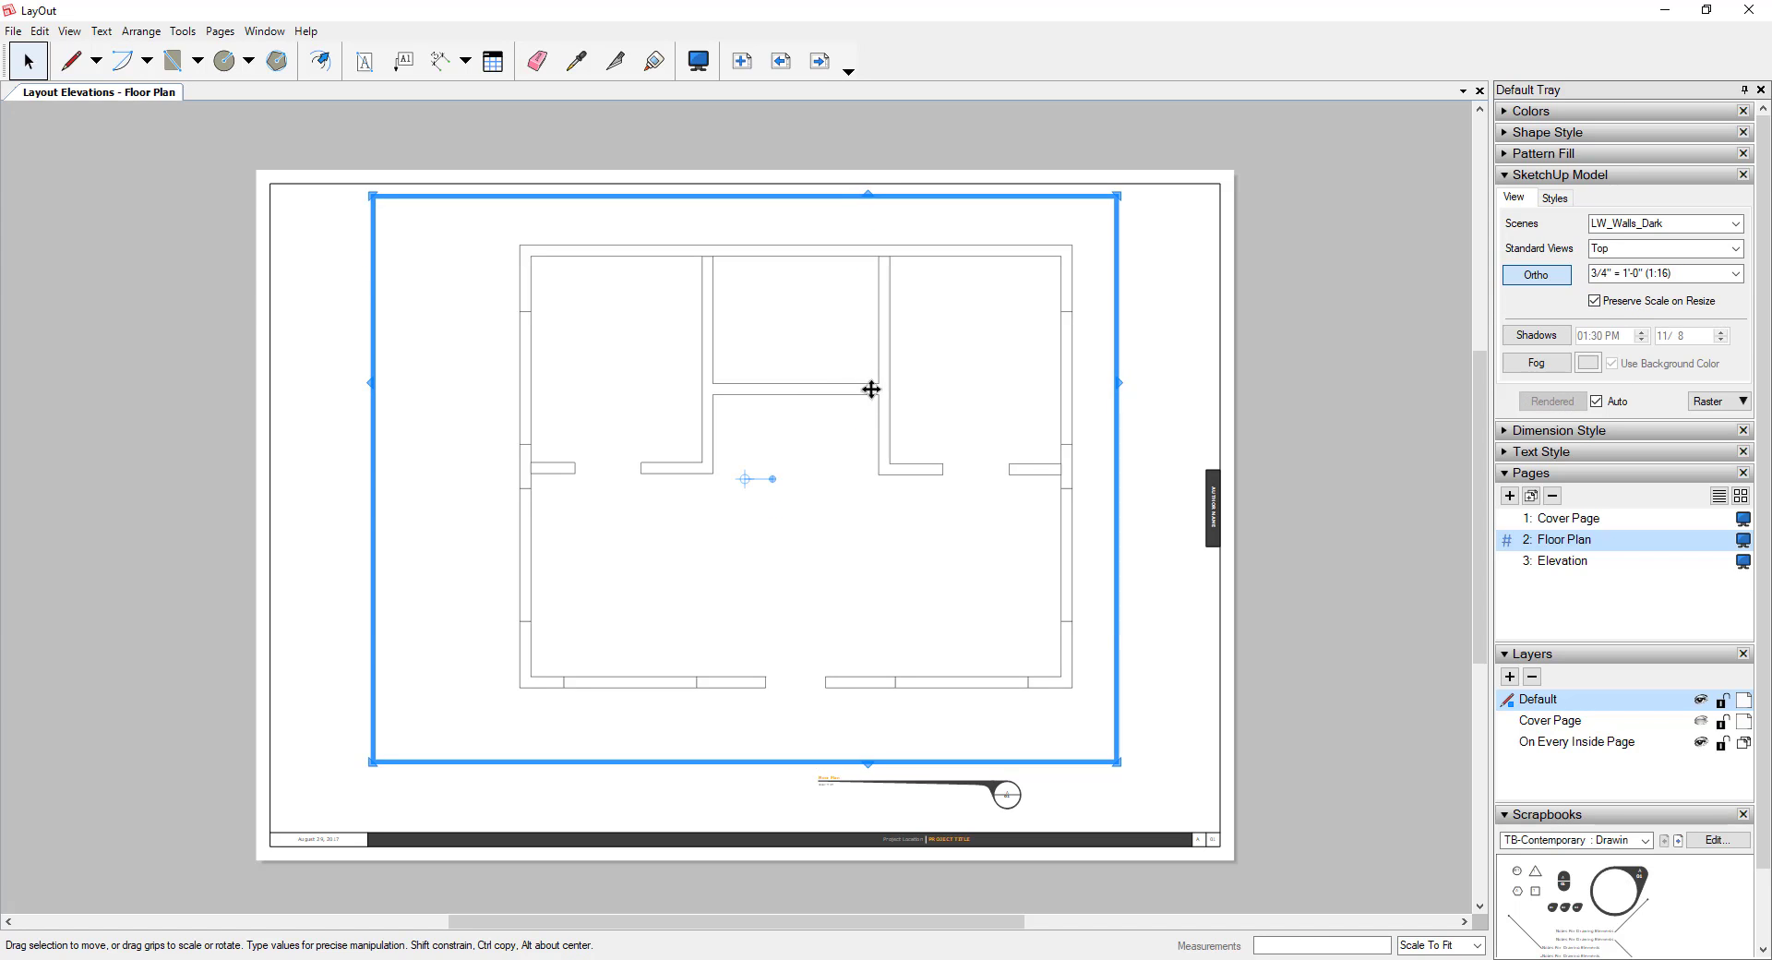
{"action": "mouse_move", "coordinate": [871, 388]}
{"action": "left_mouse_down"}
{"action": "mouse_move", "coordinate": [860, 428]}
{"action": "mouse_move", "coordinate": [864, 387]}
{"action": "left_mouse_up"}
{"action": "left_click", "coordinate": [1170, 392]}
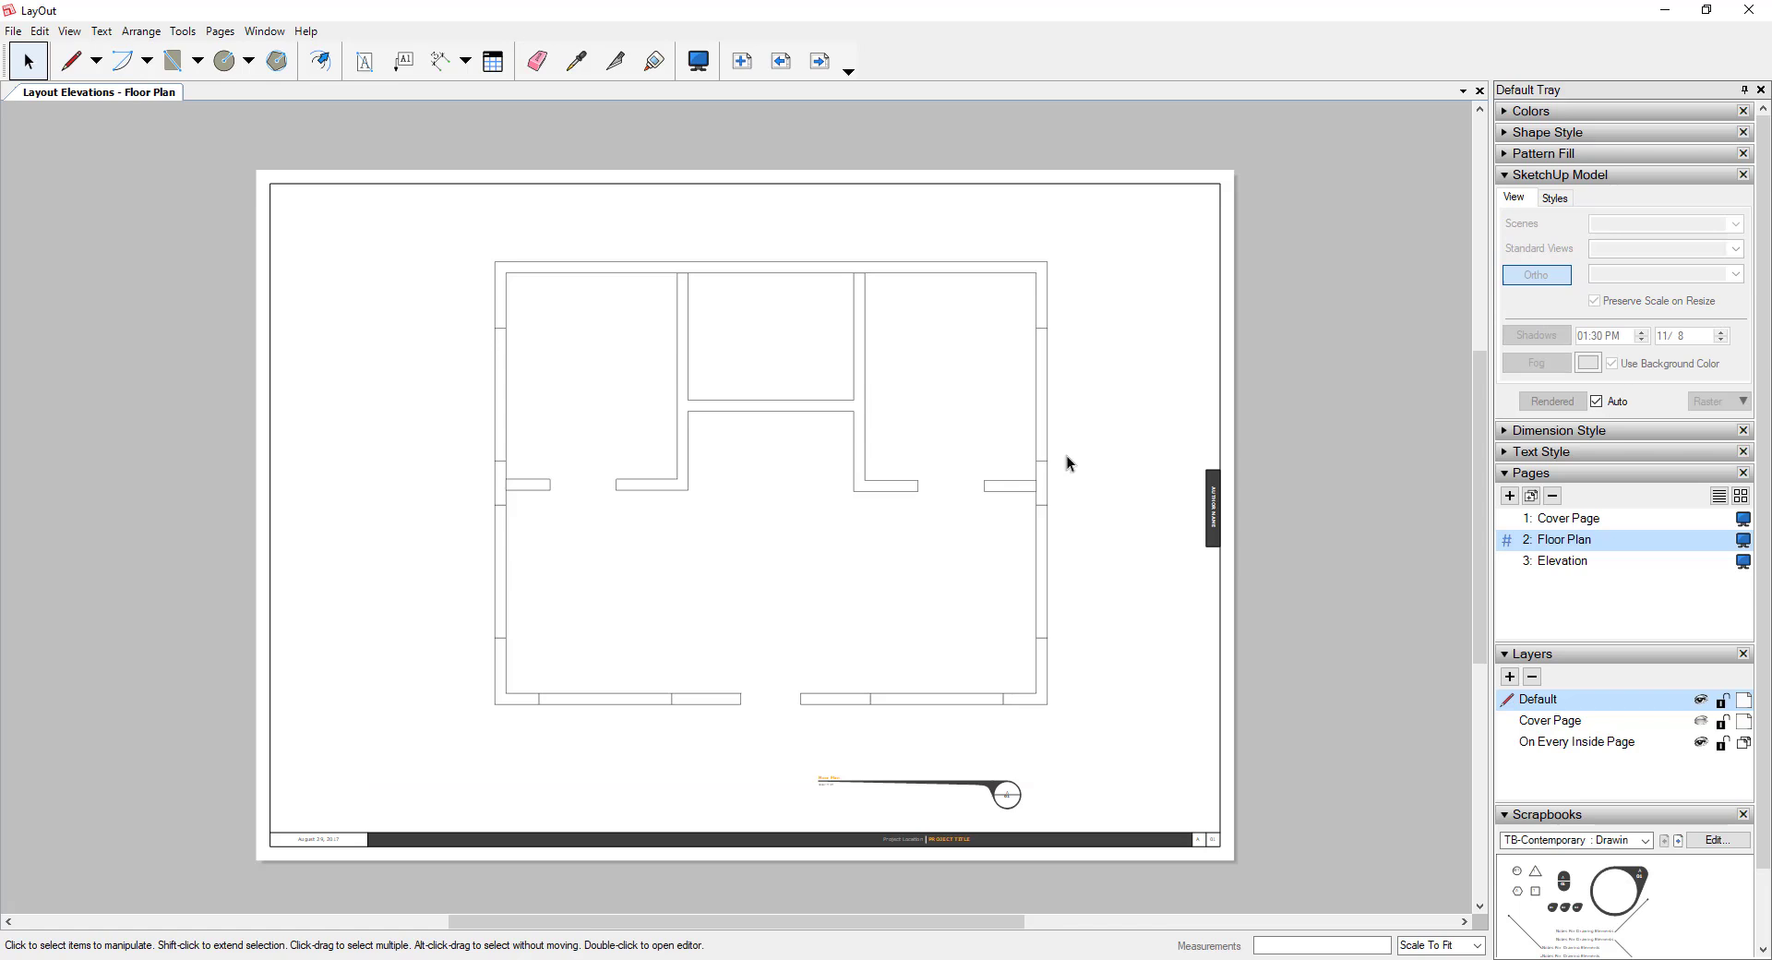
Check which SketchUp style and line weight are assigned to the walls viewport
{"action": "left_click", "coordinate": [1034, 489]}
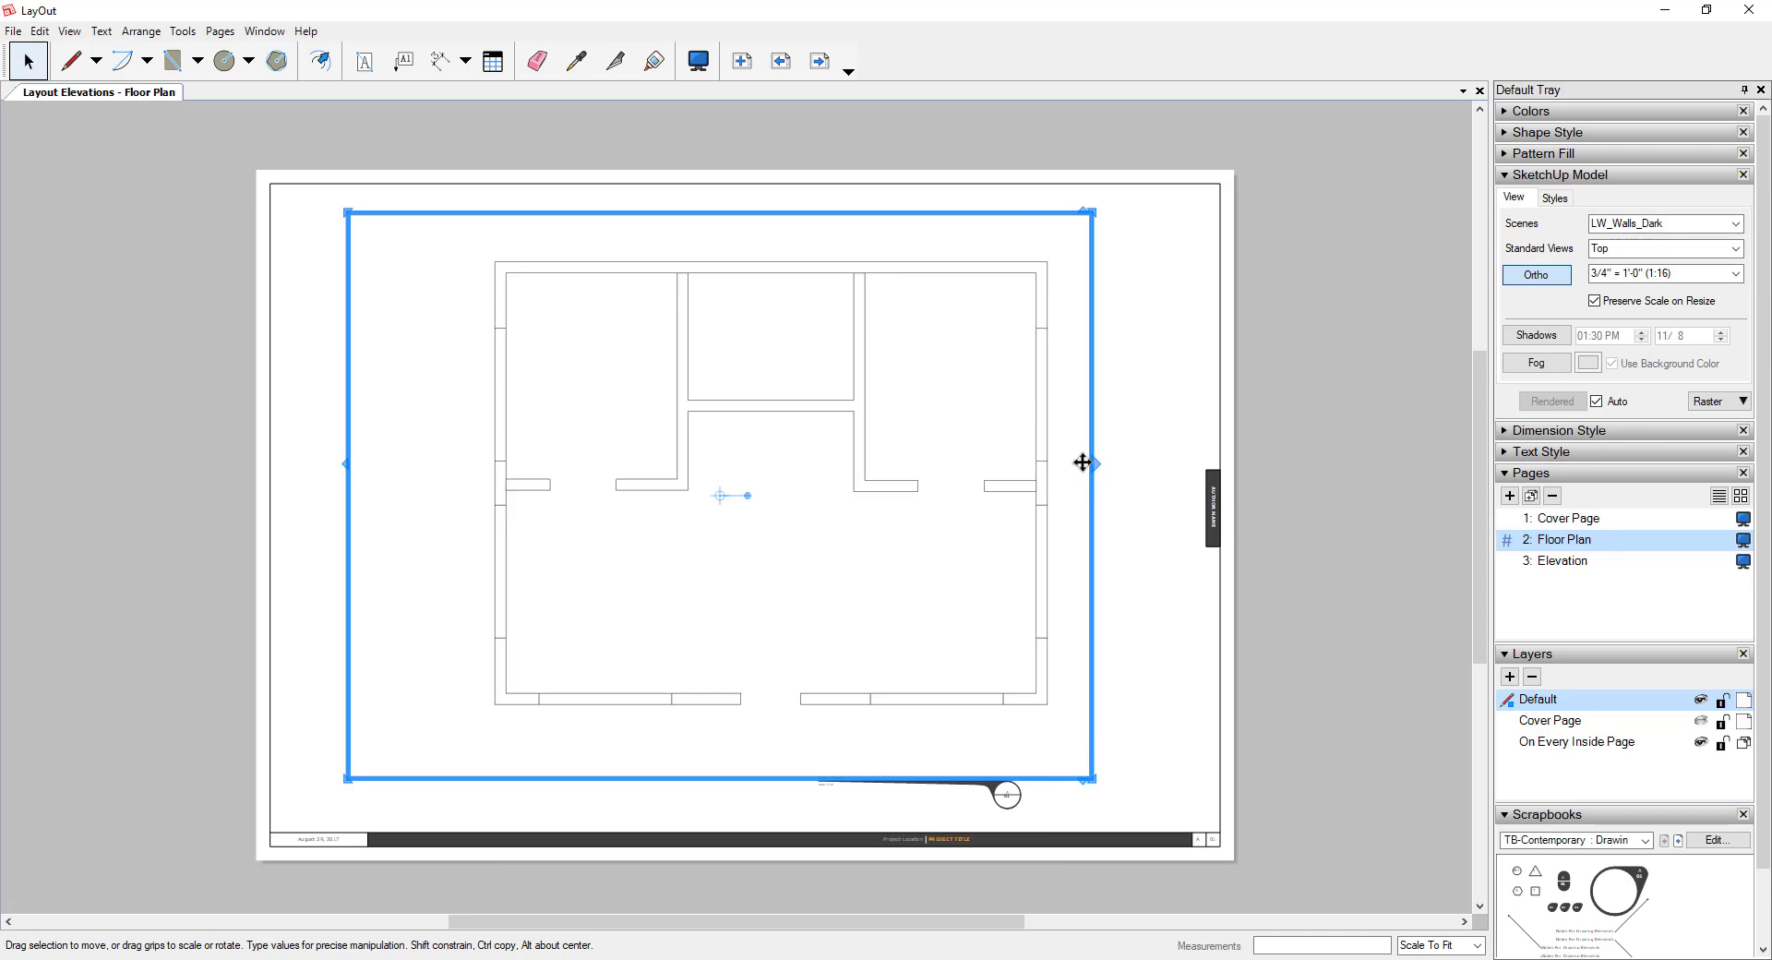
{"action": "scroll", "coordinate": [1134, 436], "scroll_direction": "down", "scroll_amount": 1}
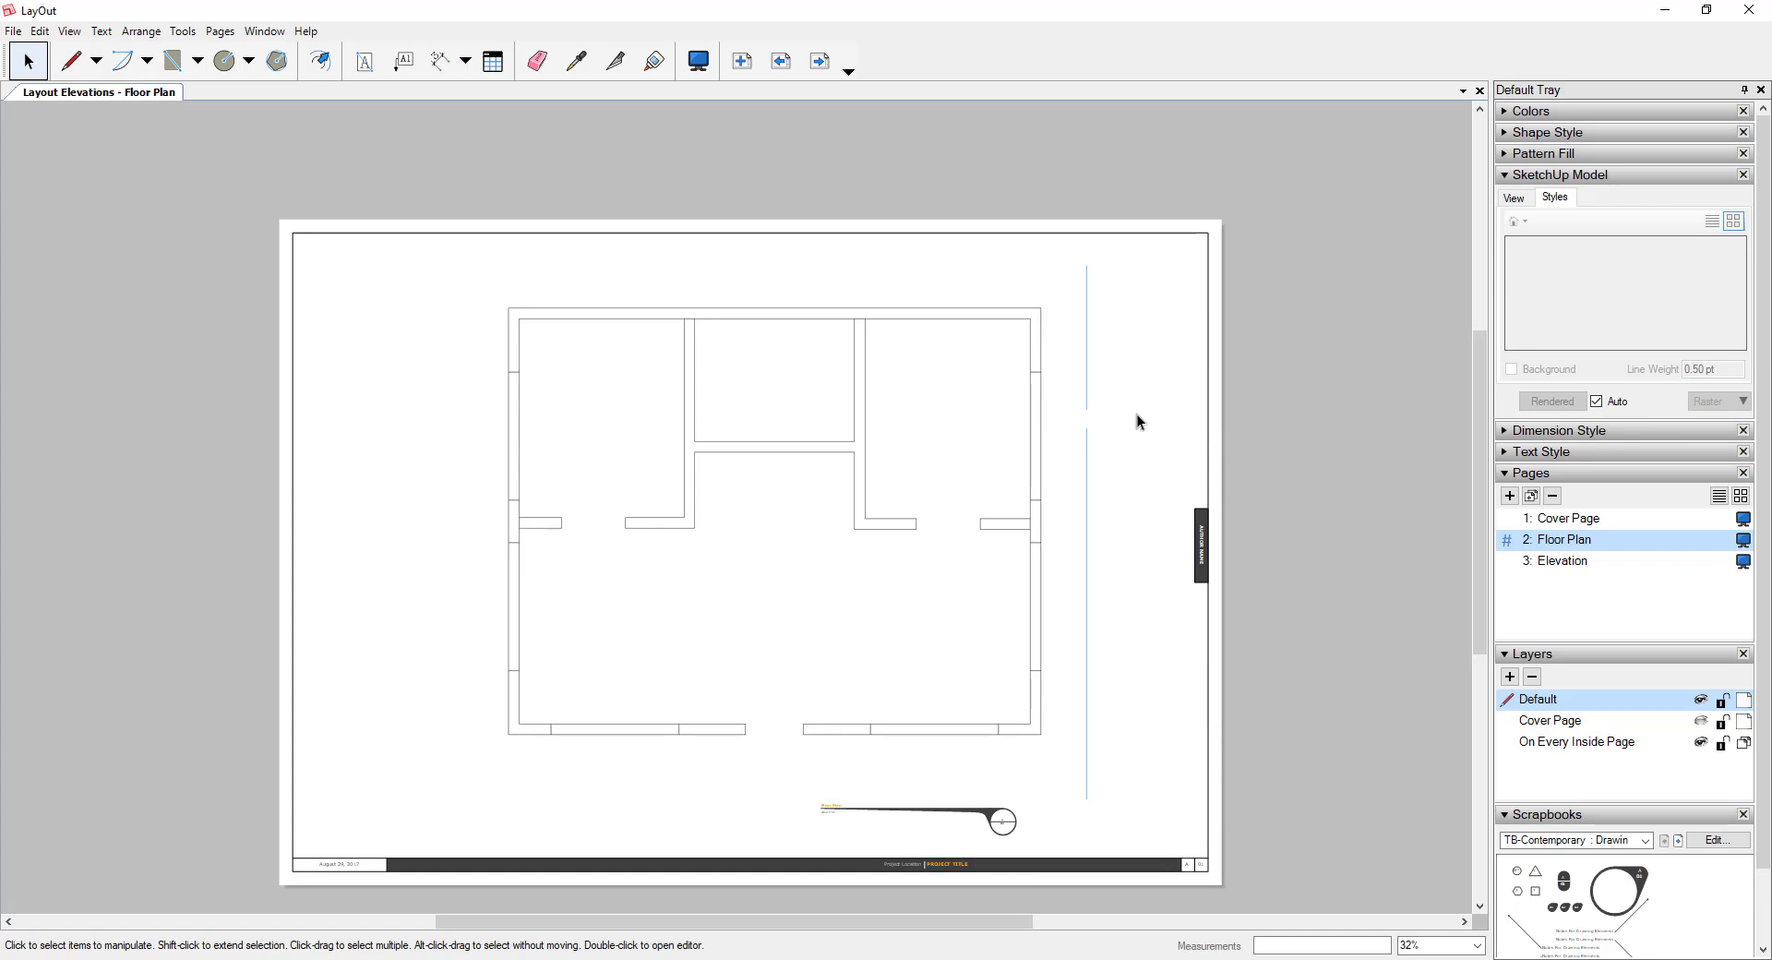
{"action": "left_click", "coordinate": [1040, 420]}
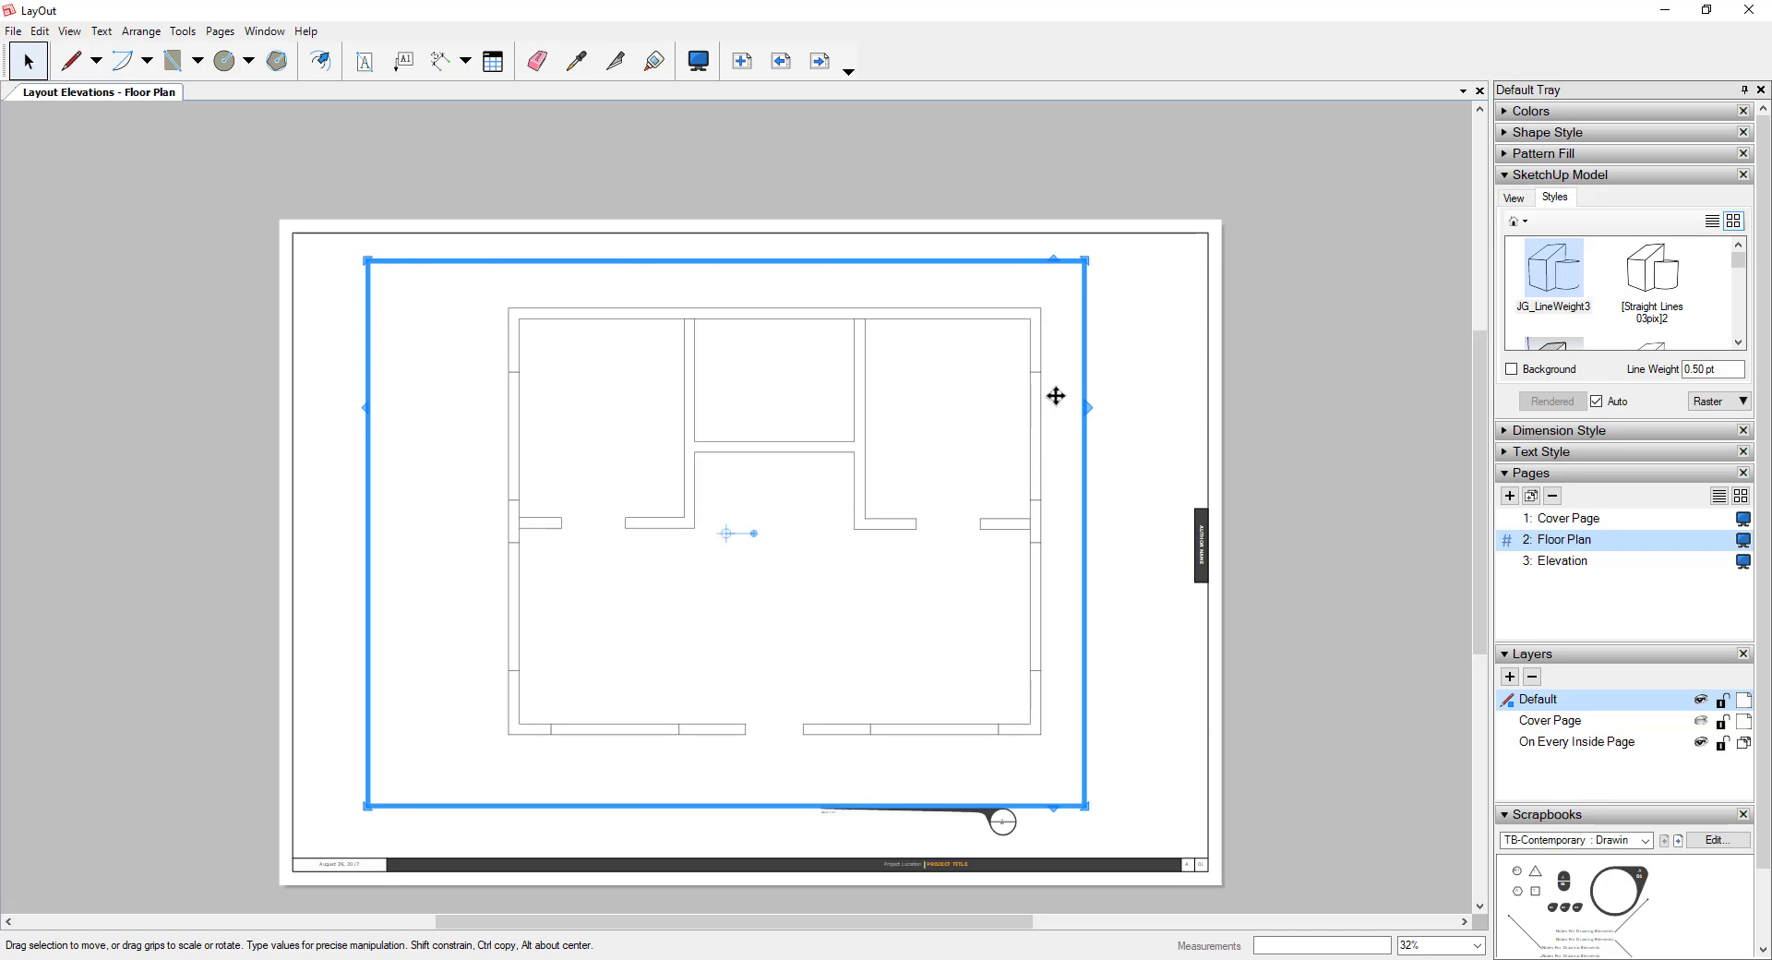
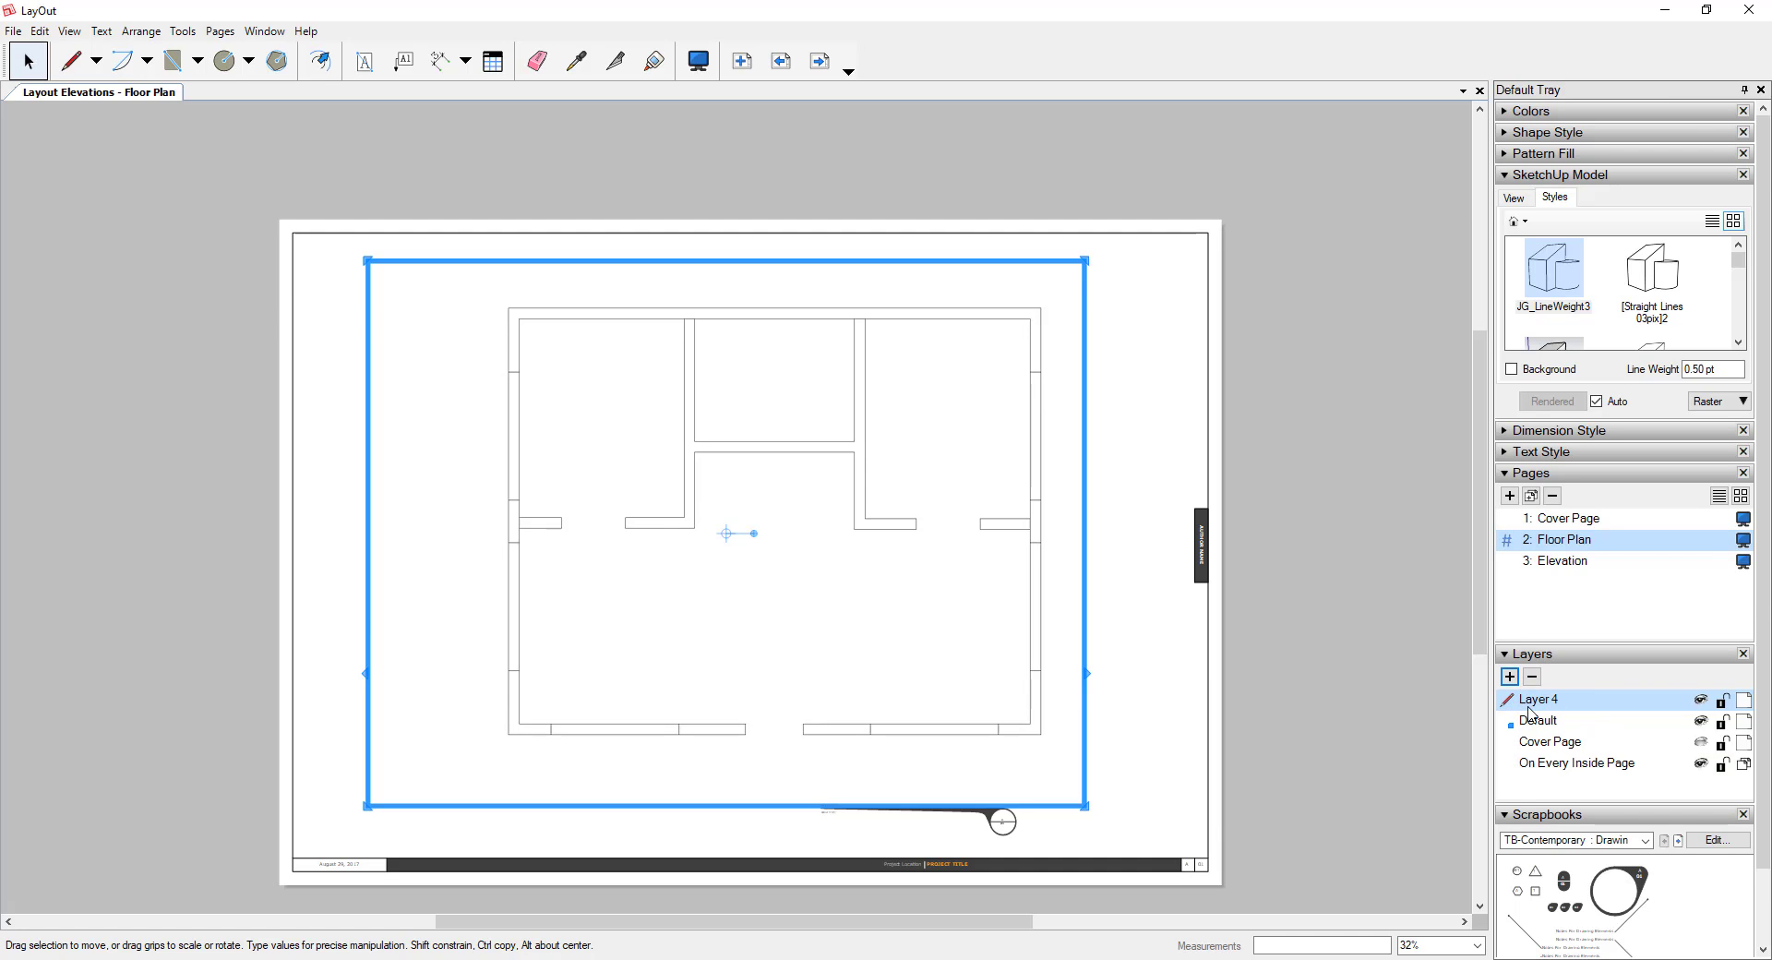
Add a layer named Walls and place it below all the other layers
{"action": "double_click", "coordinate": [1551, 708]}
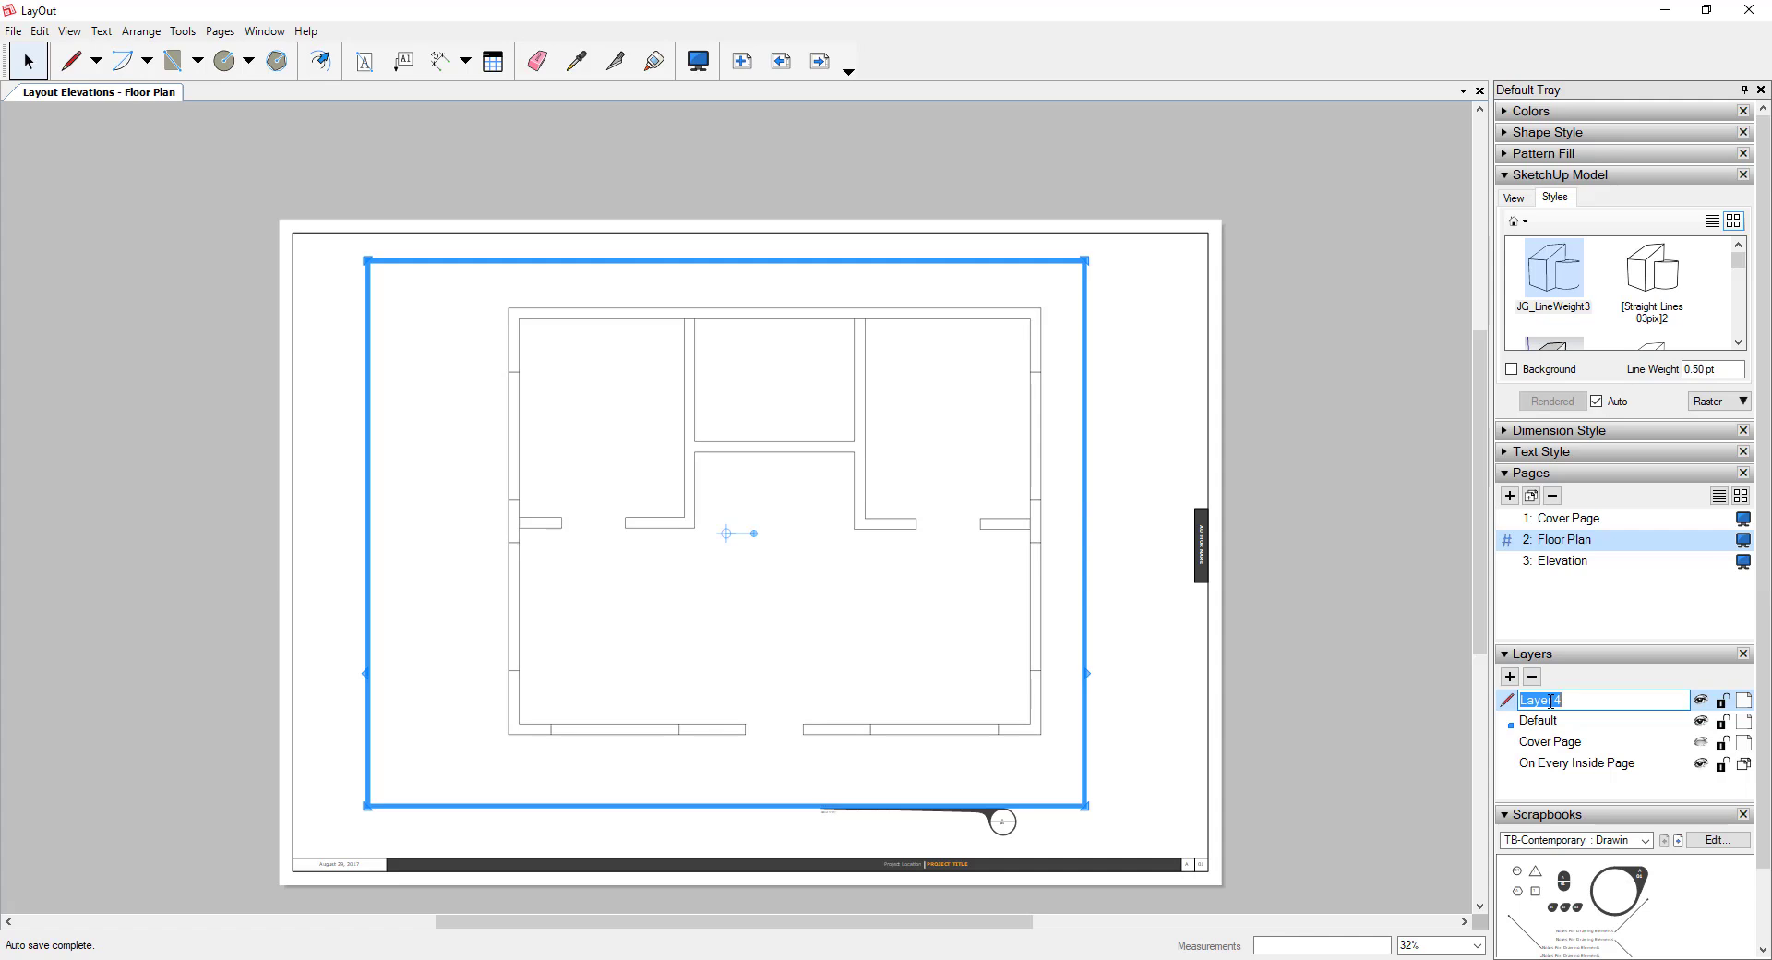
{"action": "type", "text": "Walls"}
{"action": "key", "text": "Return"}
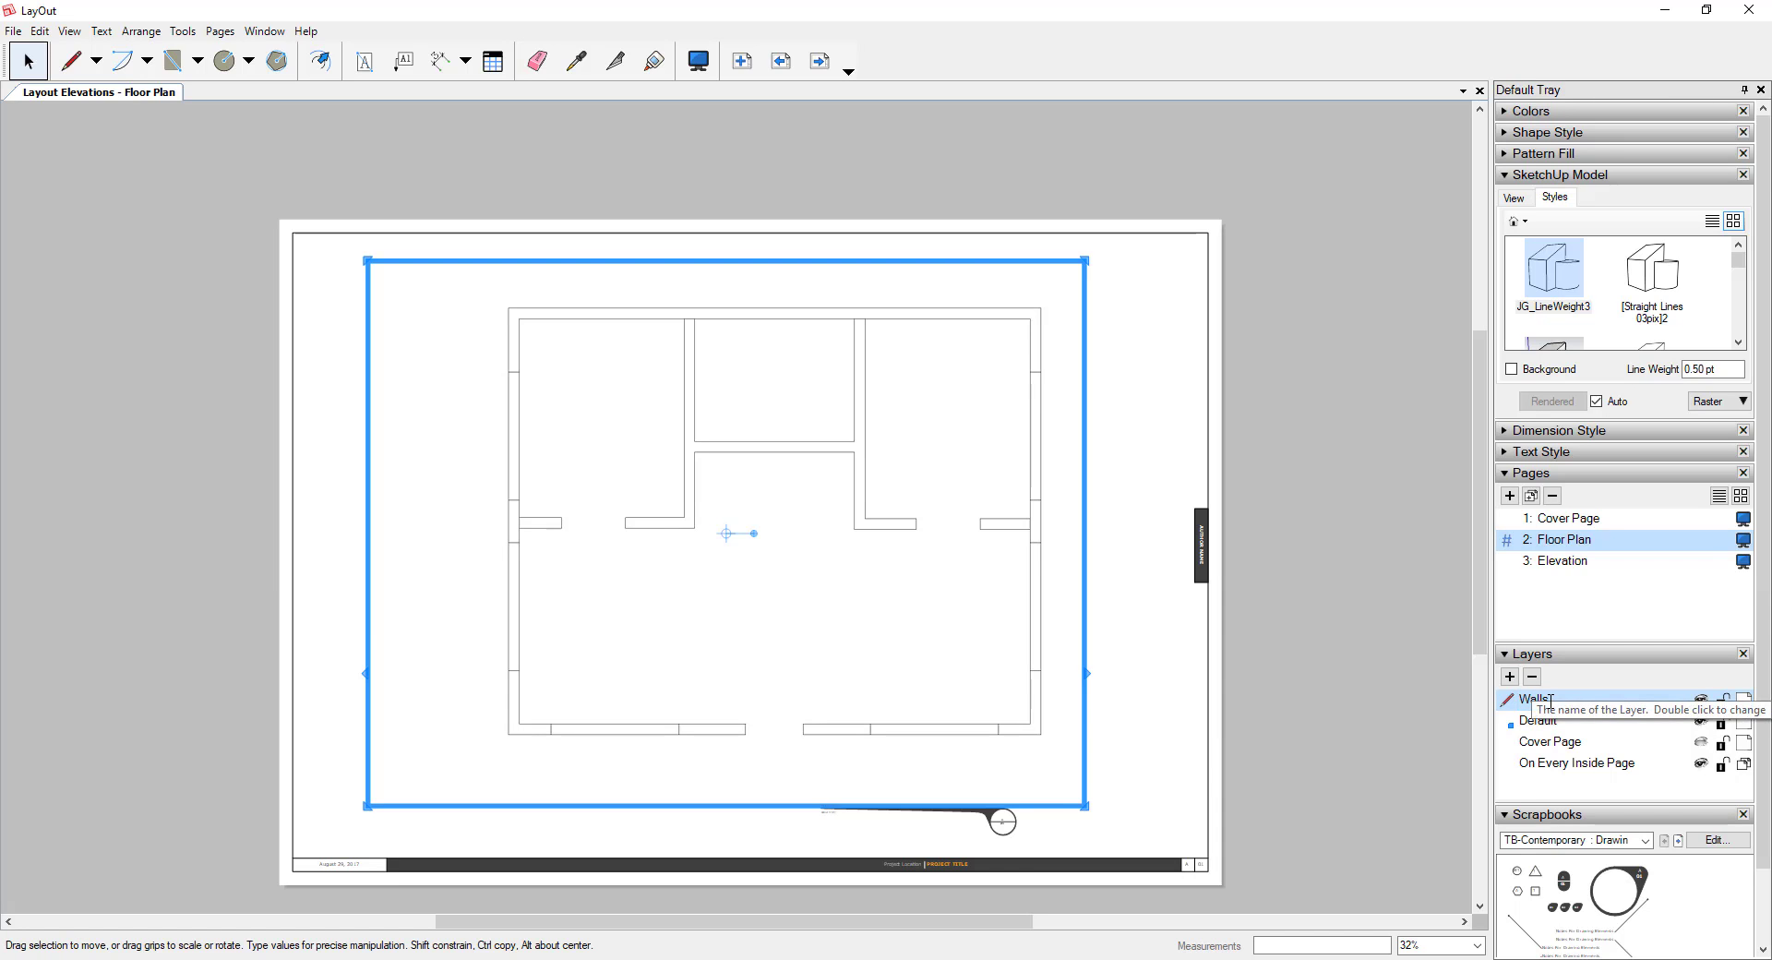
{"action": "left_click_drag", "start_coordinate": [1551, 702], "coordinate": [1551, 770]}
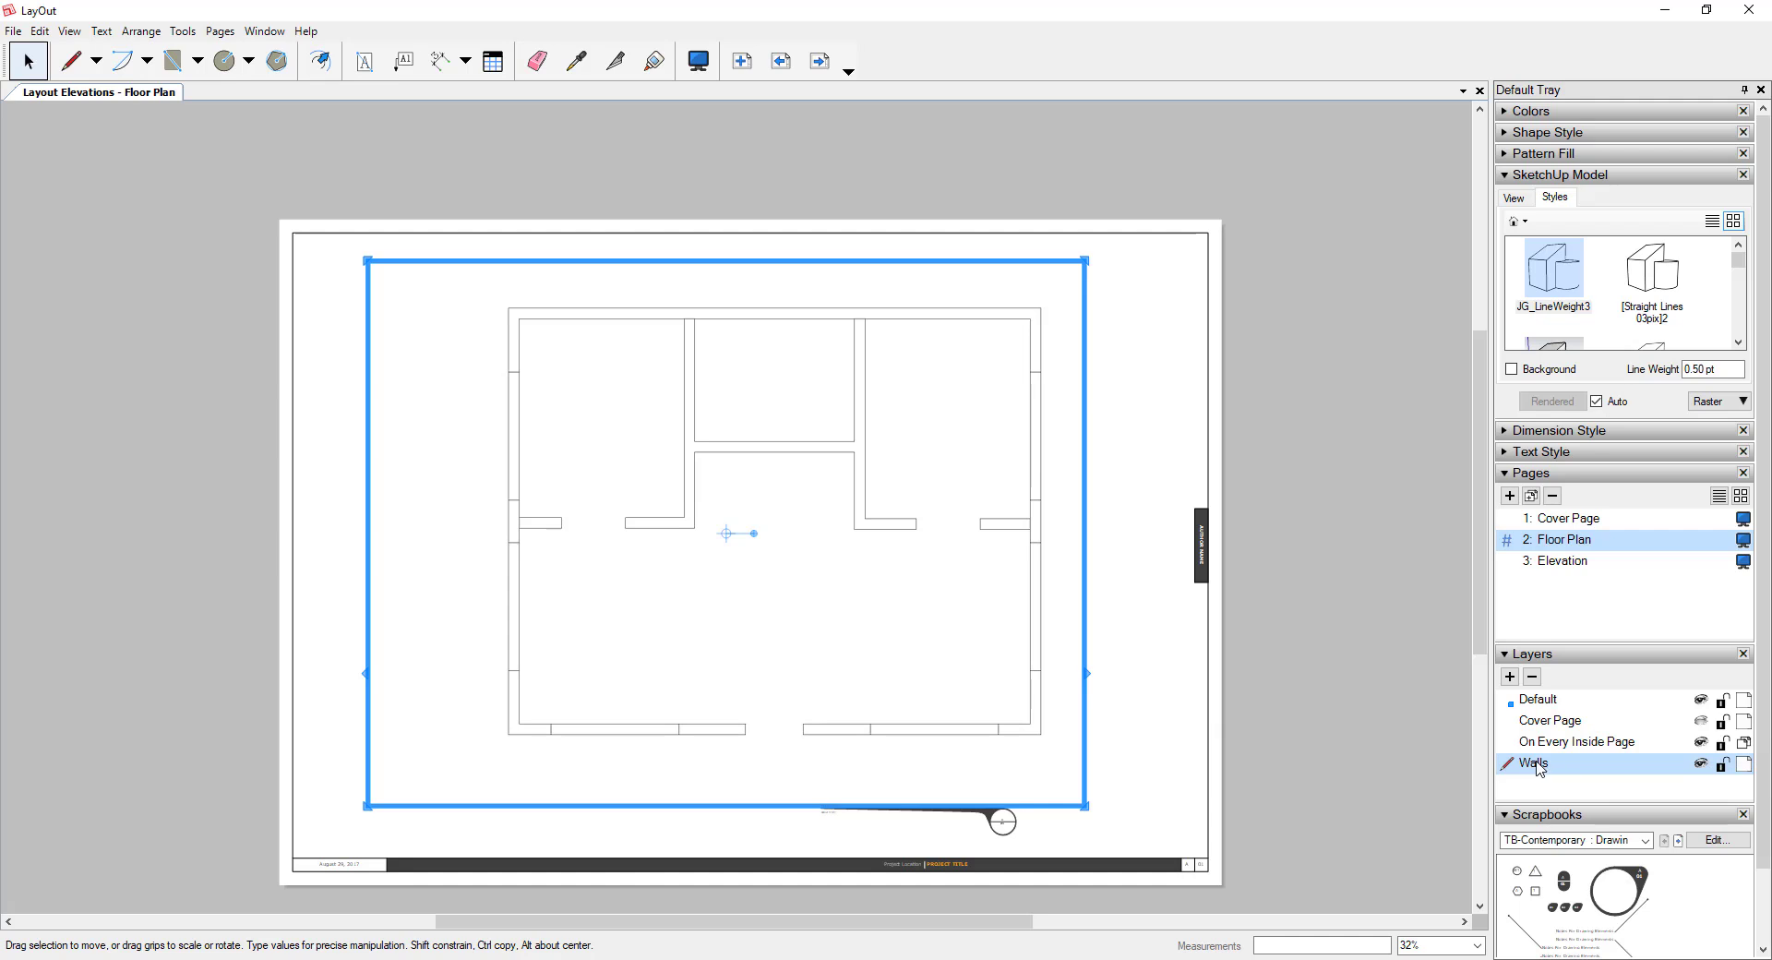
Move the floor plan viewport to the Walls layer
{"action": "right_click", "coordinate": [1038, 467]}
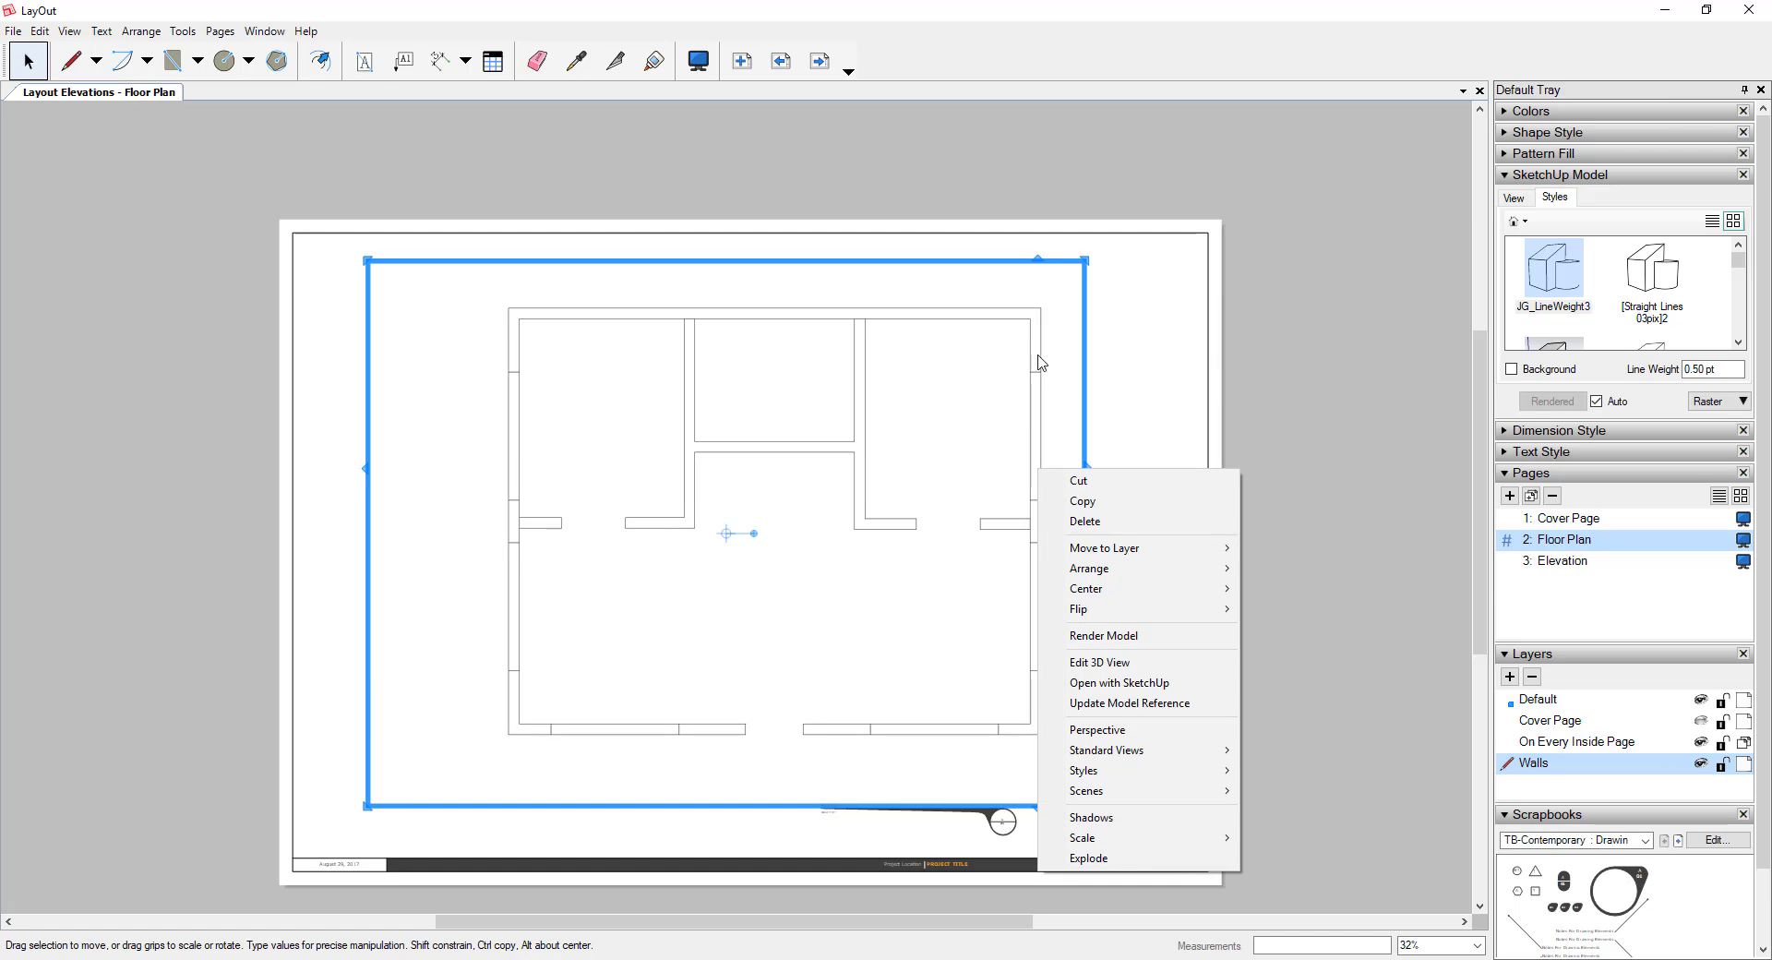
{"action": "mouse_move", "coordinate": [1077, 550]}
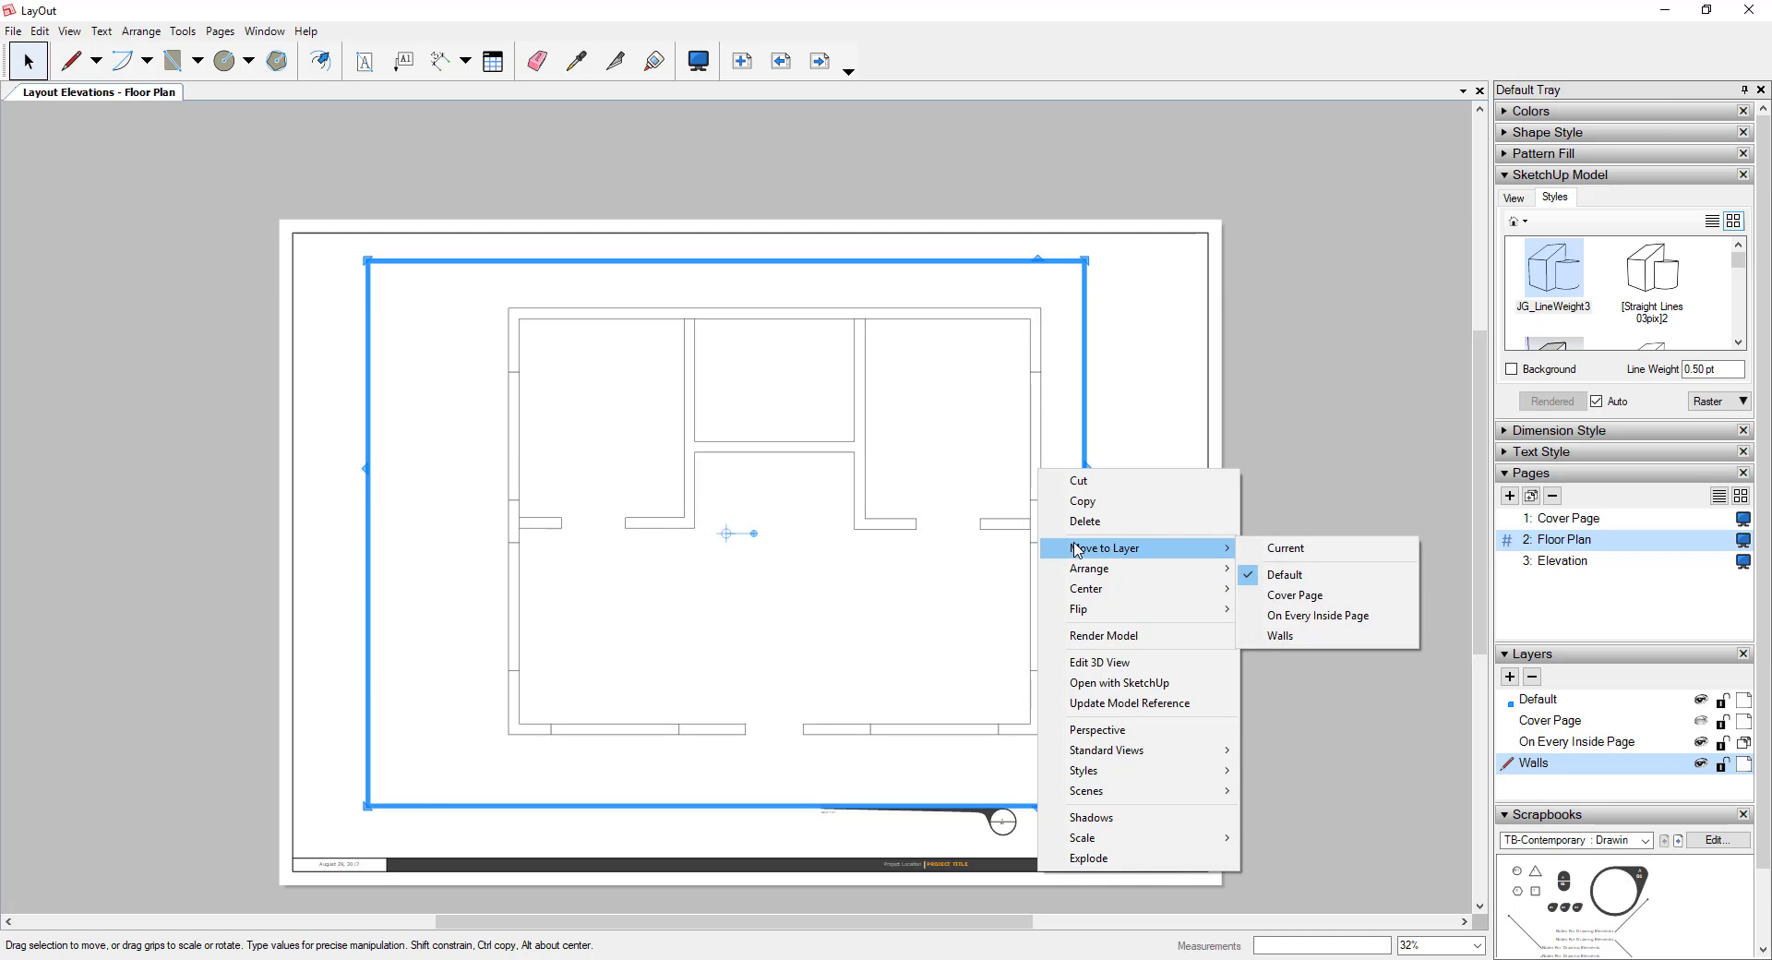
{"action": "left_click", "coordinate": [1281, 635]}
{"action": "left_click", "coordinate": [1170, 462]}
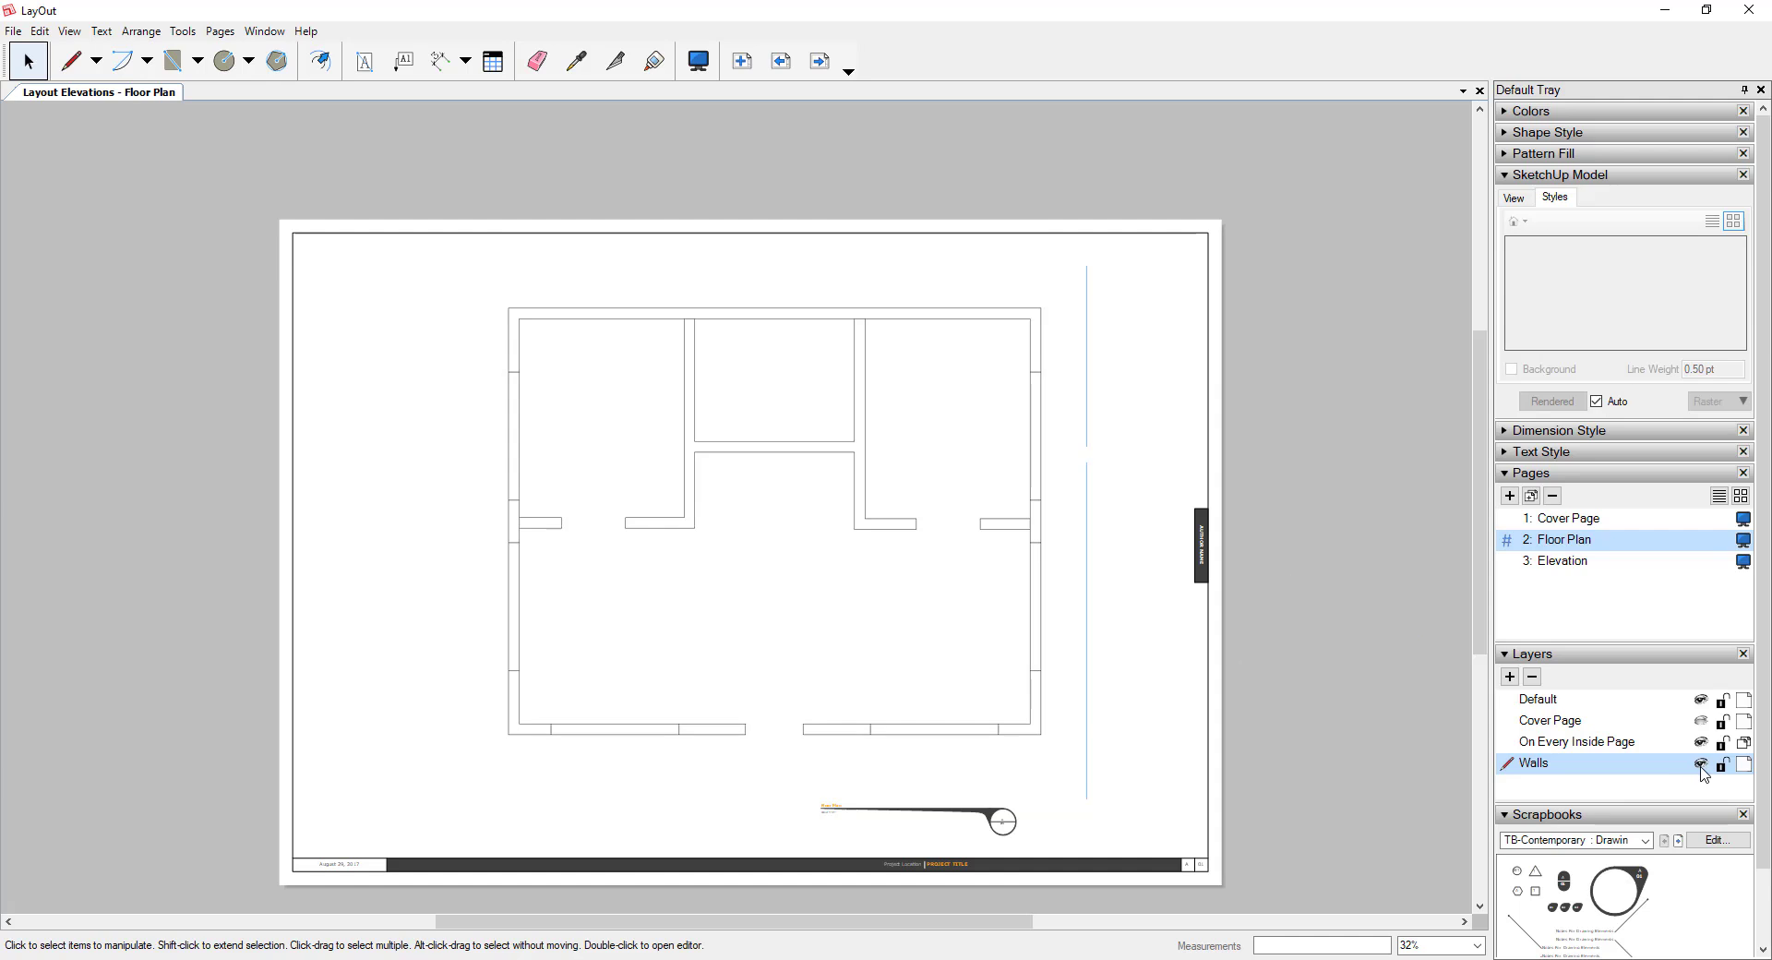
Hide and show the Walls layer to check that it controls the floor plan viewport
{"action": "left_click", "coordinate": [1701, 764]}
{"action": "left_click", "coordinate": [1702, 765]}
{"action": "left_click", "coordinate": [1702, 765]}
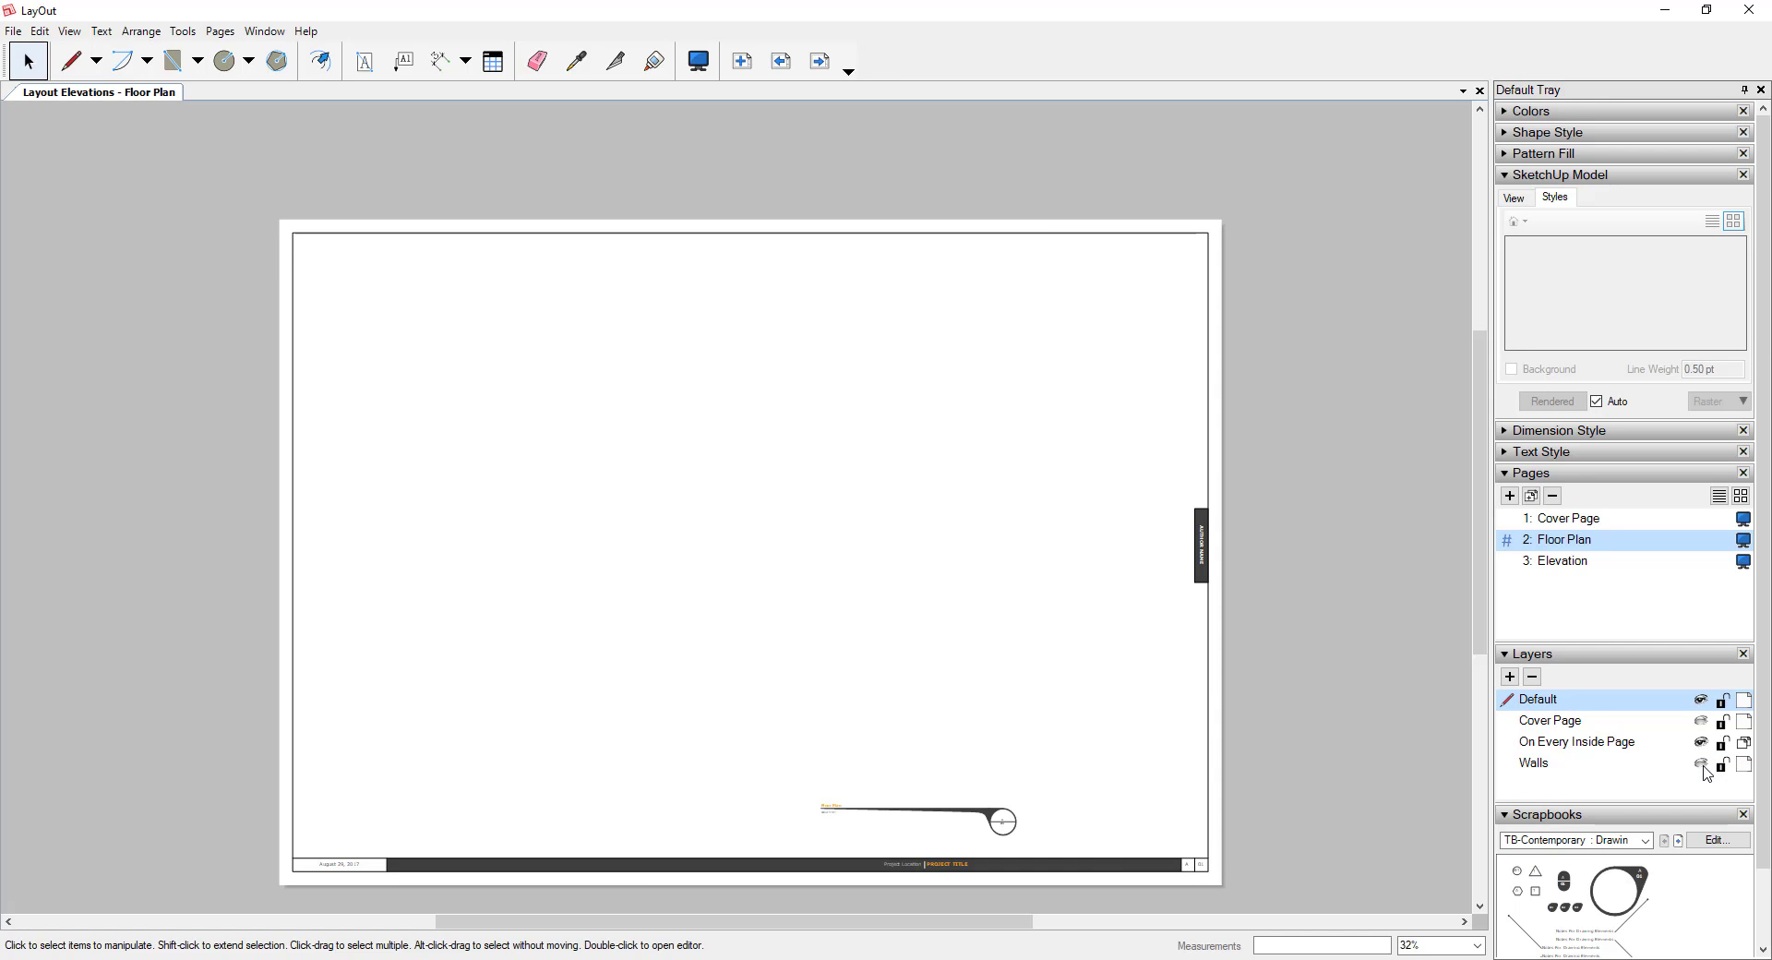
{"action": "left_click", "coordinate": [1702, 766]}
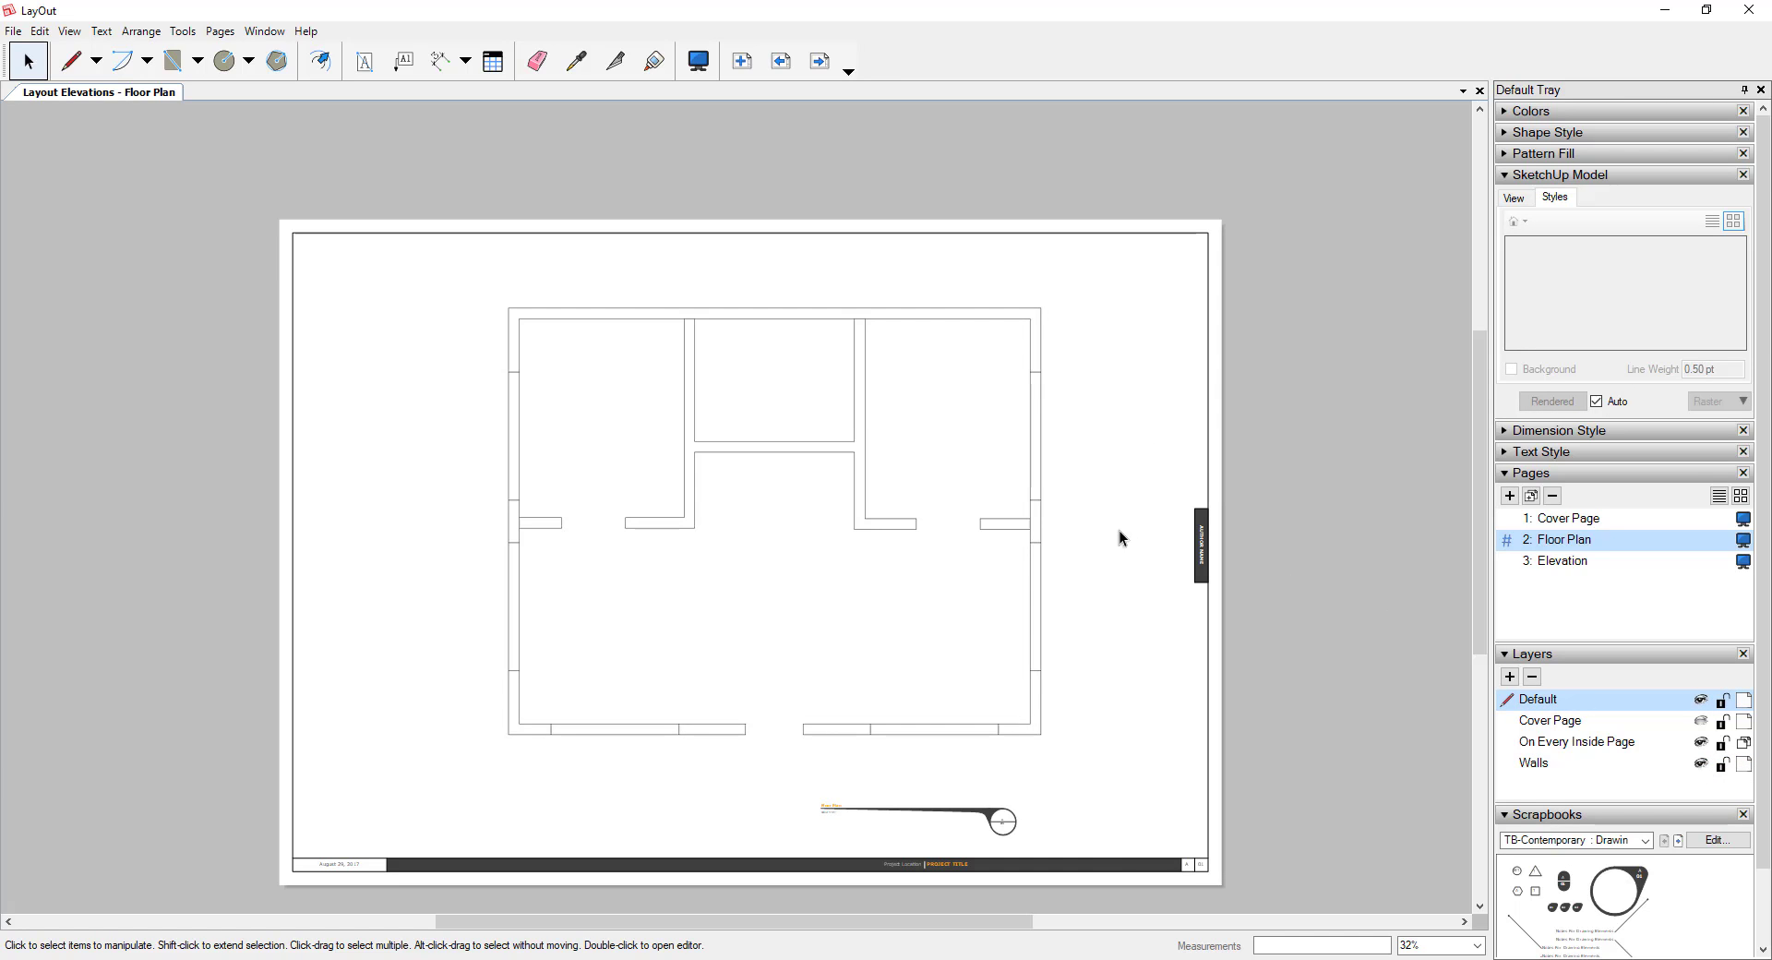
Examine the line thickness of the walls close up in the floor plan viewport
{"action": "left_click", "coordinate": [1031, 459]}
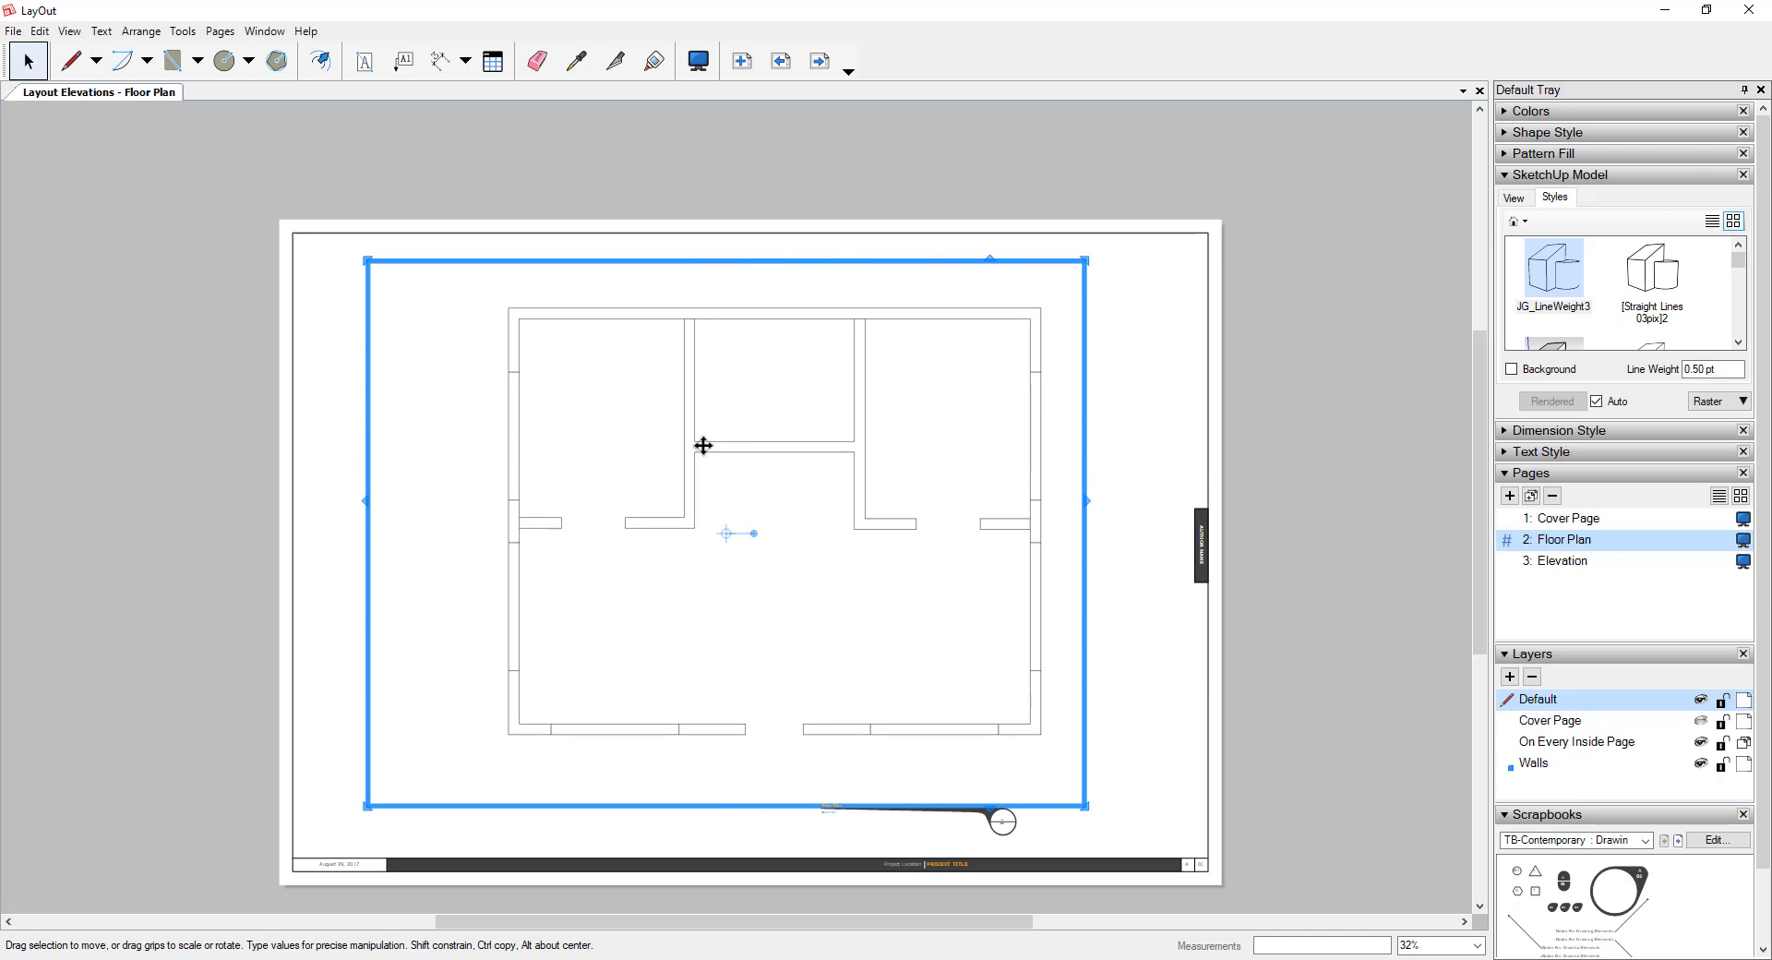
{"action": "scroll", "coordinate": [1032, 526], "scroll_direction": "up", "scroll_amount": 1}
{"action": "scroll", "coordinate": [1031, 526], "scroll_direction": "up", "scroll_amount": 8}
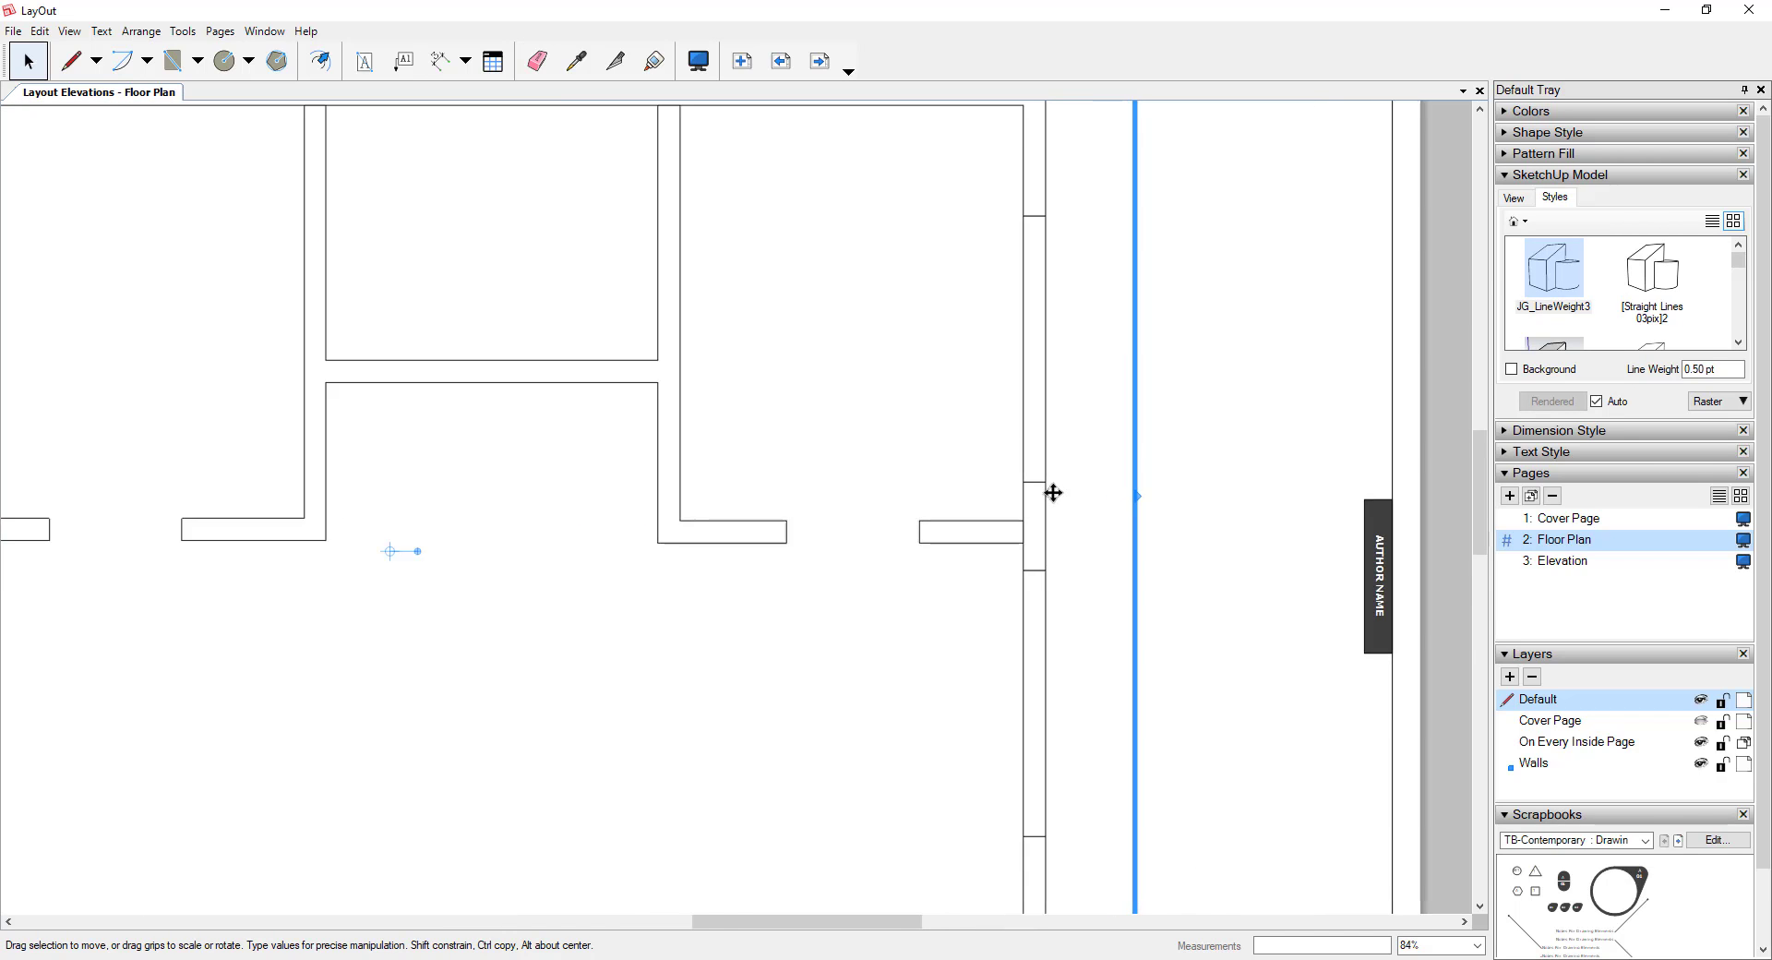
{"action": "scroll", "coordinate": [1025, 473], "scroll_direction": "up", "scroll_amount": 1}
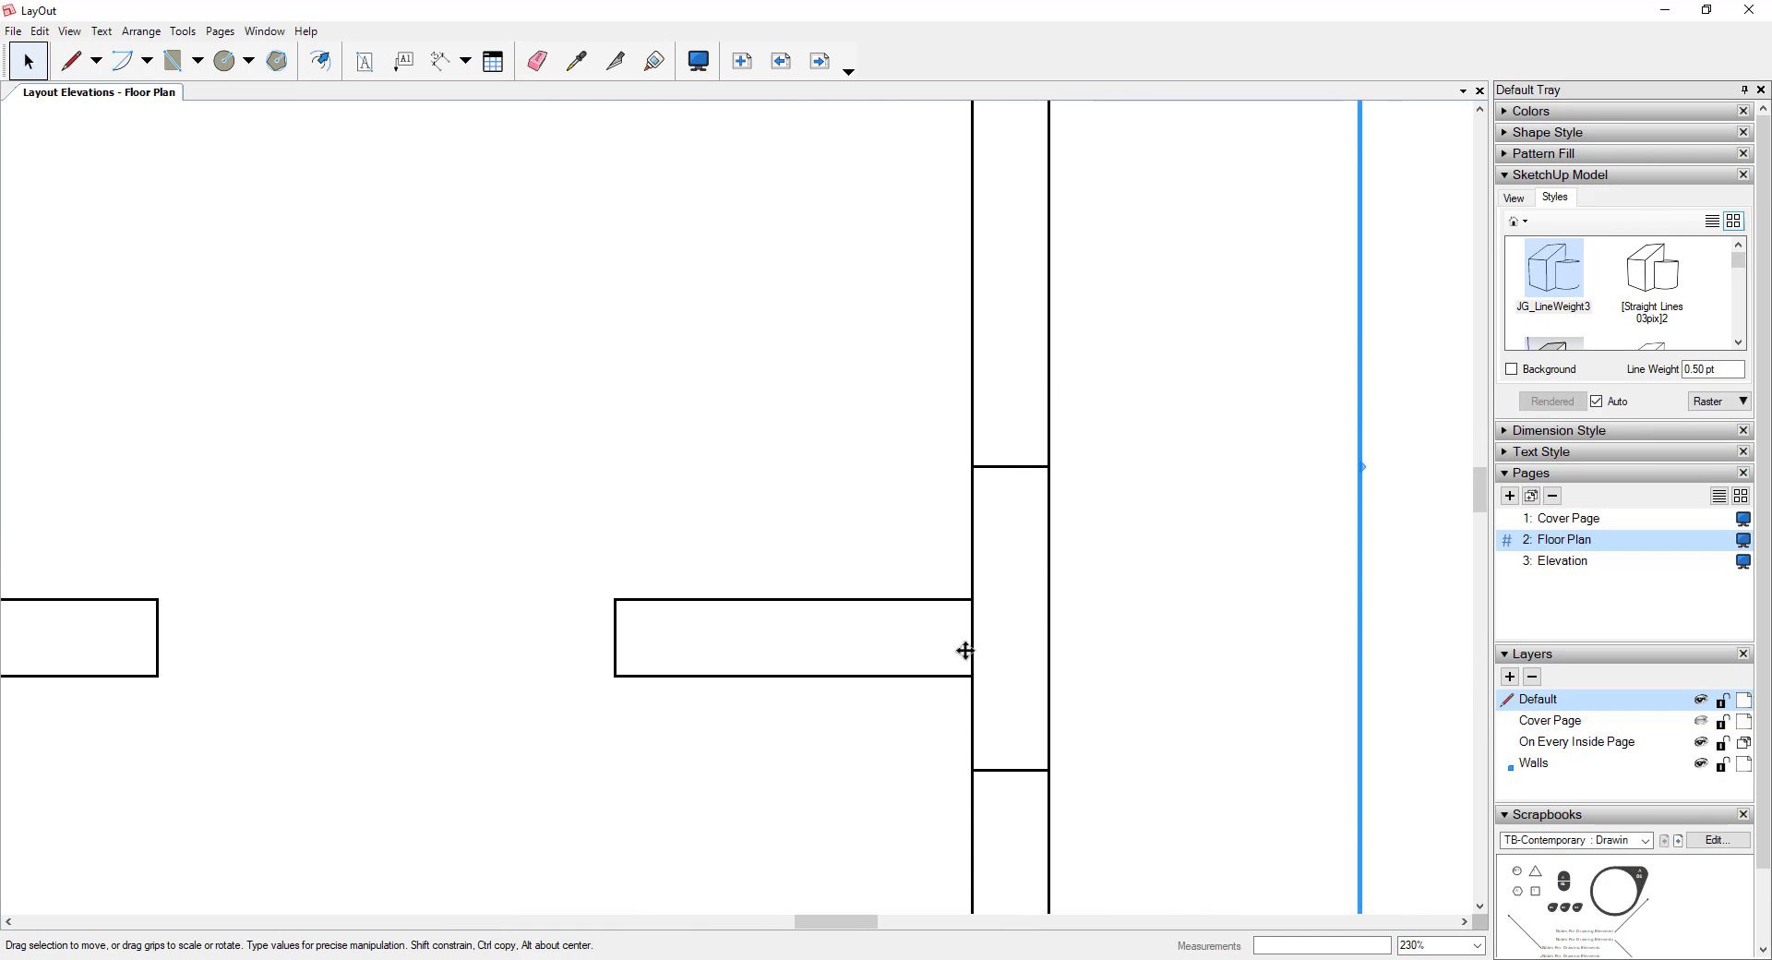
Set the line weight of the floor plan viewport on the Walls layer to 1 pt and check the heavier walls
{"action": "scroll", "coordinate": [1052, 410], "scroll_direction": "down", "scroll_amount": 3}
{"action": "scroll", "coordinate": [1034, 439], "scroll_direction": "down", "scroll_amount": 5}
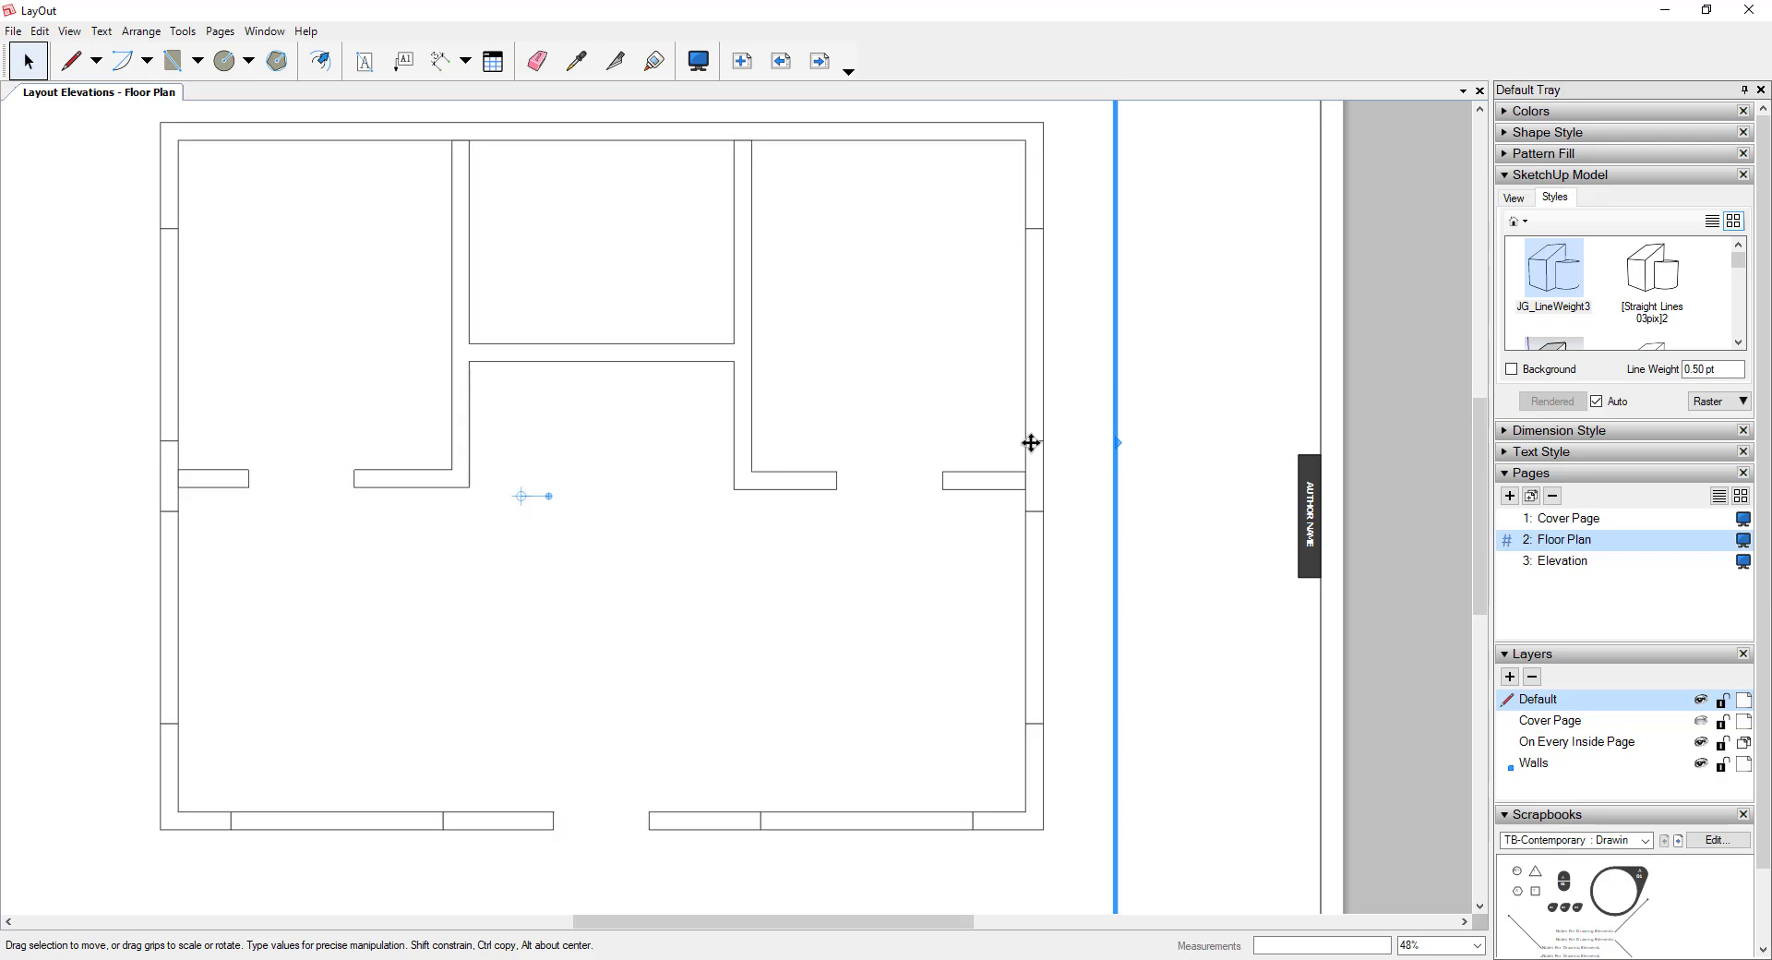
{"action": "scroll", "coordinate": [932, 402], "scroll_direction": "up", "scroll_amount": 1}
{"action": "left_click", "coordinate": [1717, 370]}
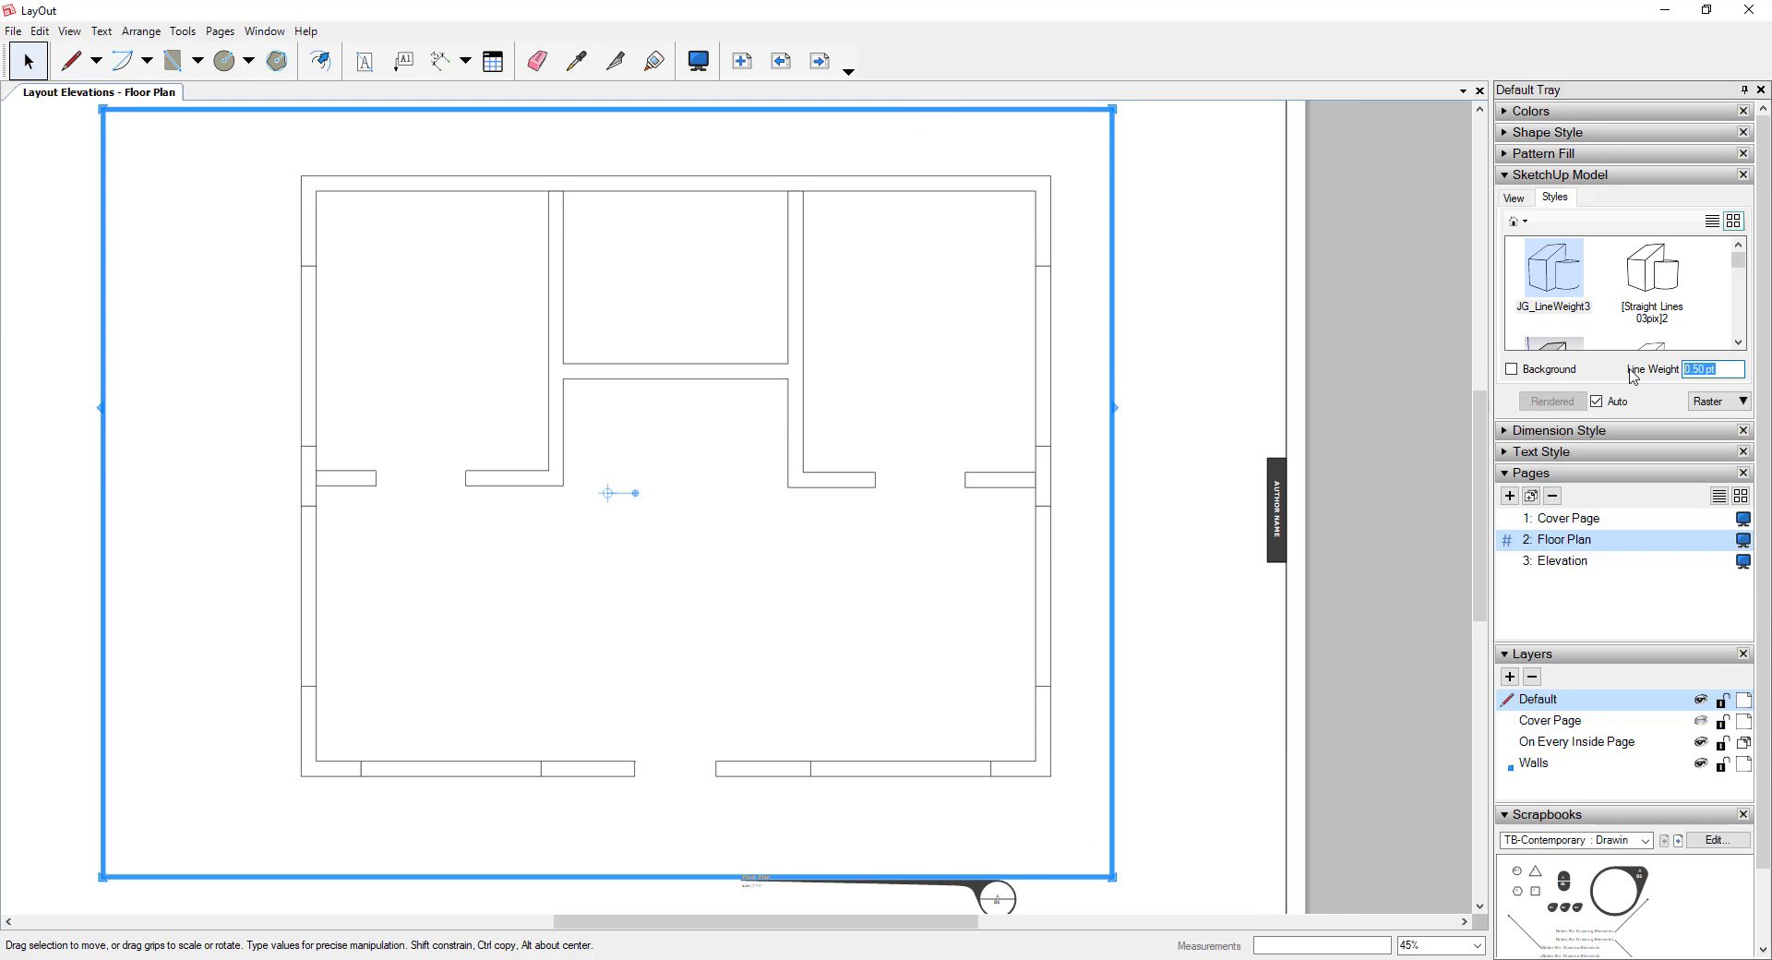
{"action": "type", "text": "1"}
{"action": "key", "text": "Return"}
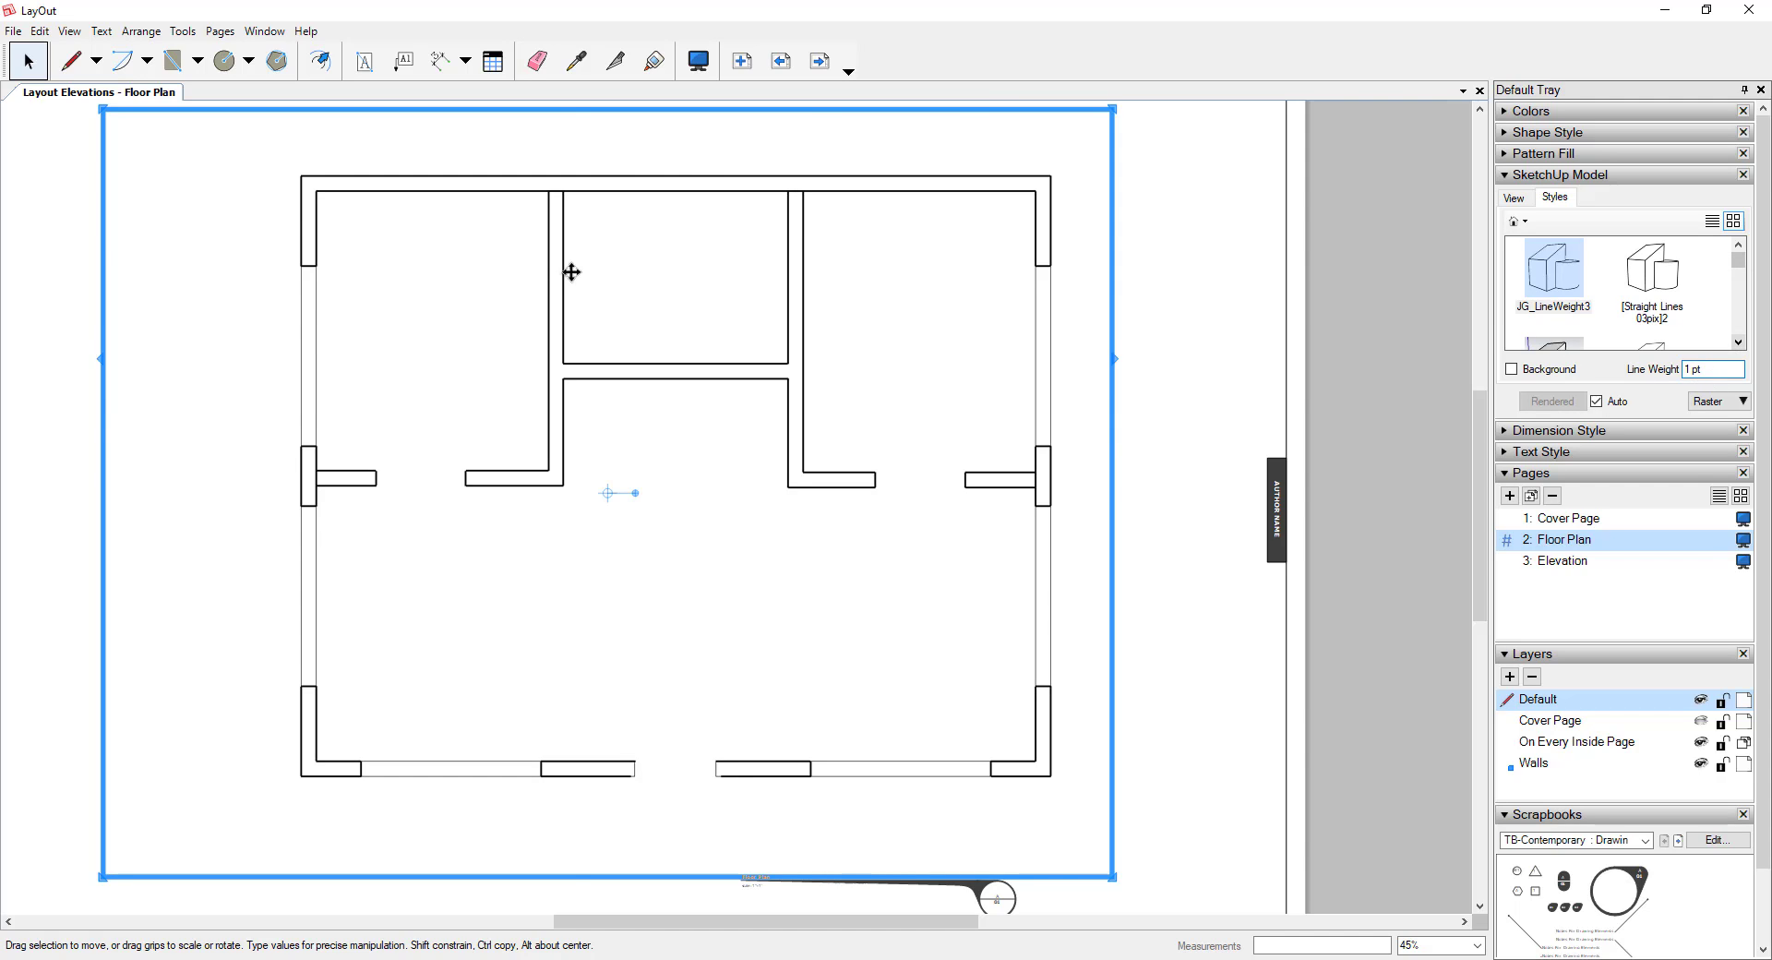
{"action": "left_click", "coordinate": [402, 472]}
{"action": "scroll", "coordinate": [1174, 452], "scroll_direction": "down", "scroll_amount": 1}
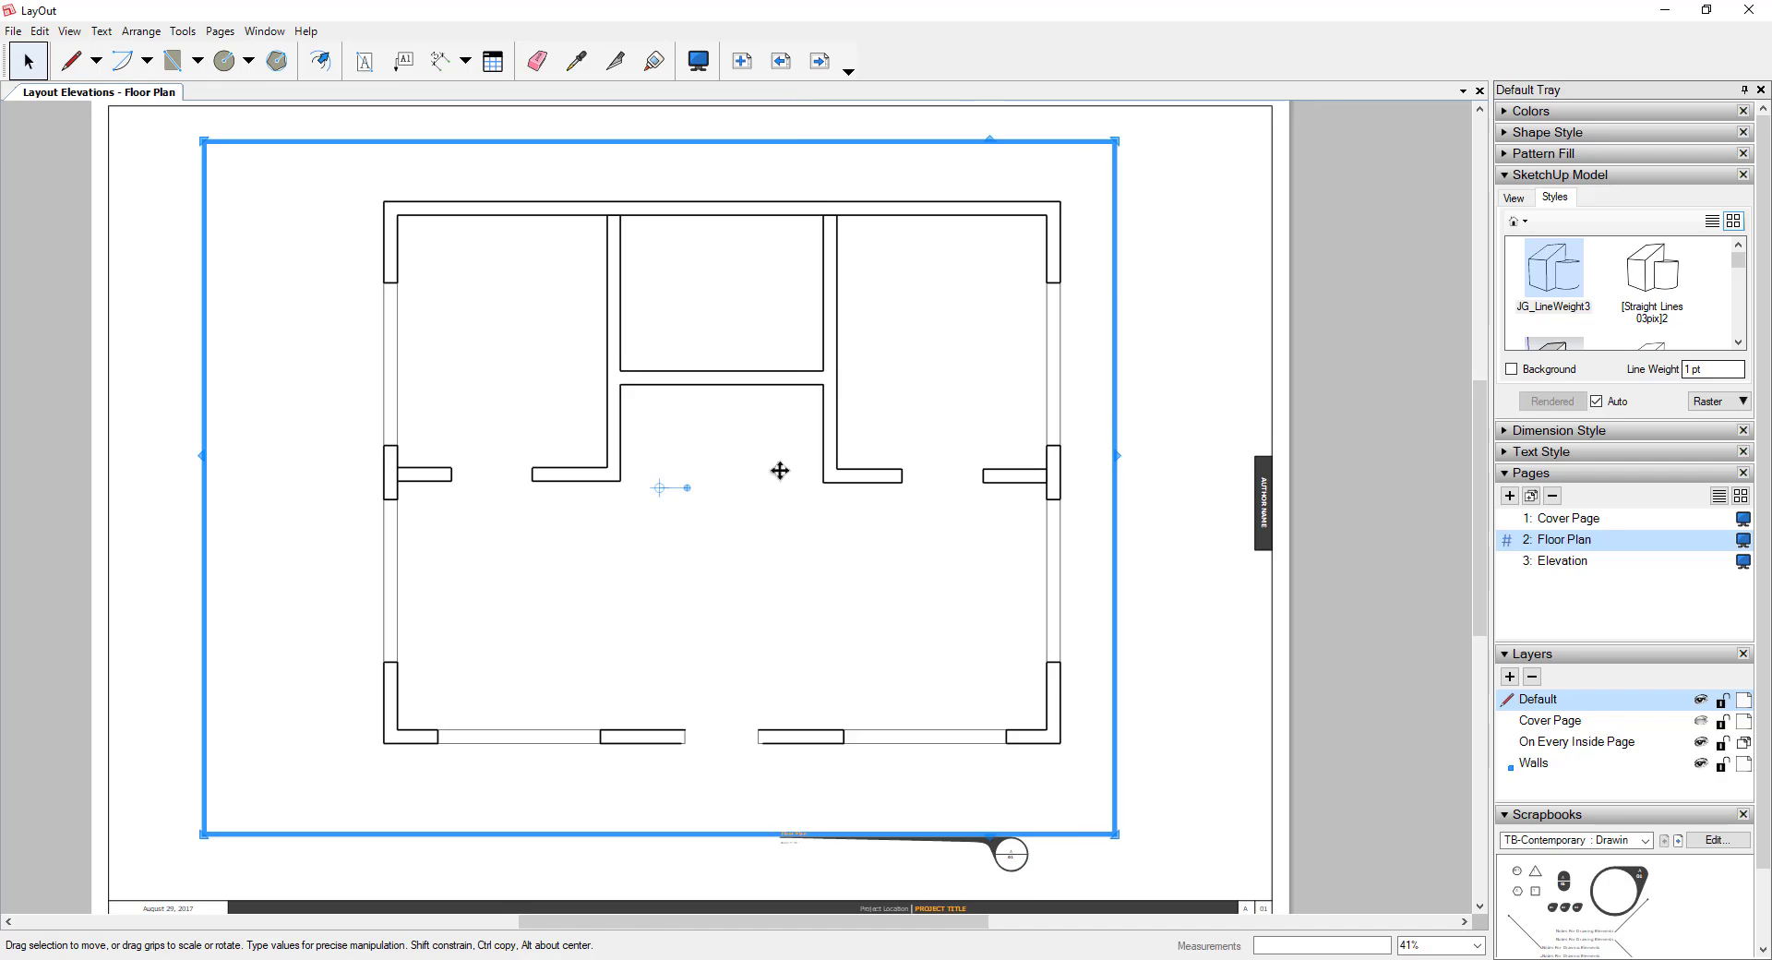
{"action": "scroll", "coordinate": [779, 471], "scroll_direction": "up", "scroll_amount": 1}
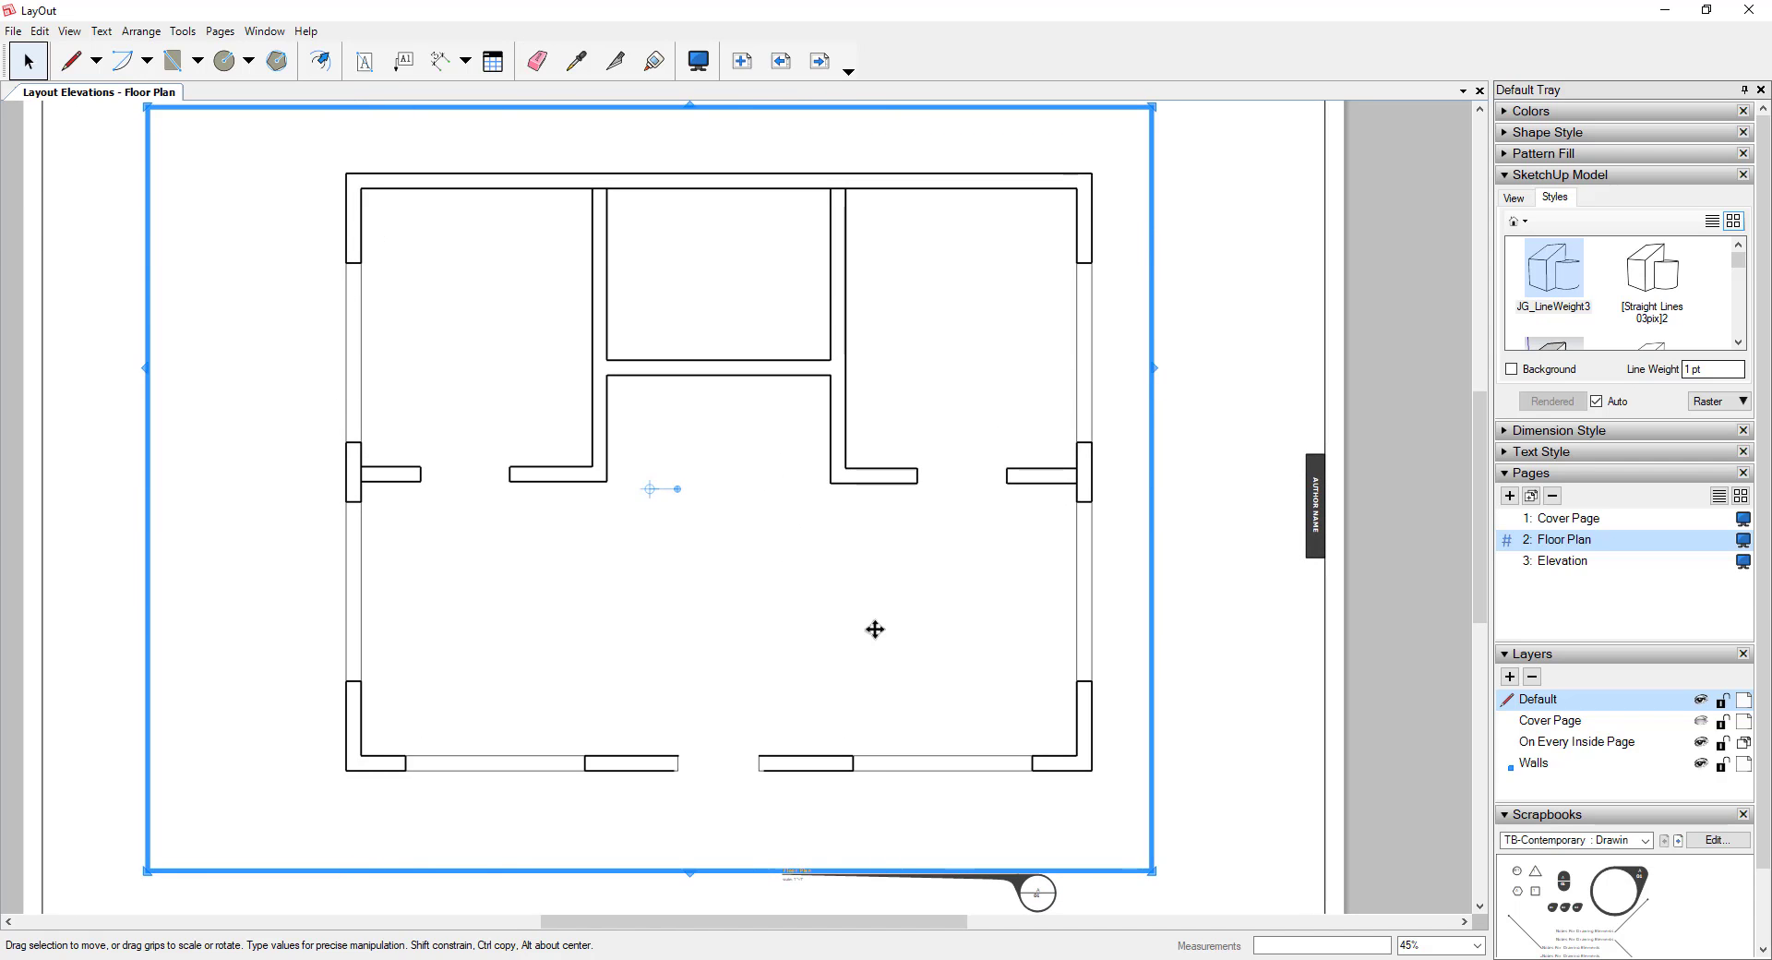
{"action": "scroll", "coordinate": [905, 618], "scroll_direction": "down", "scroll_amount": 3}
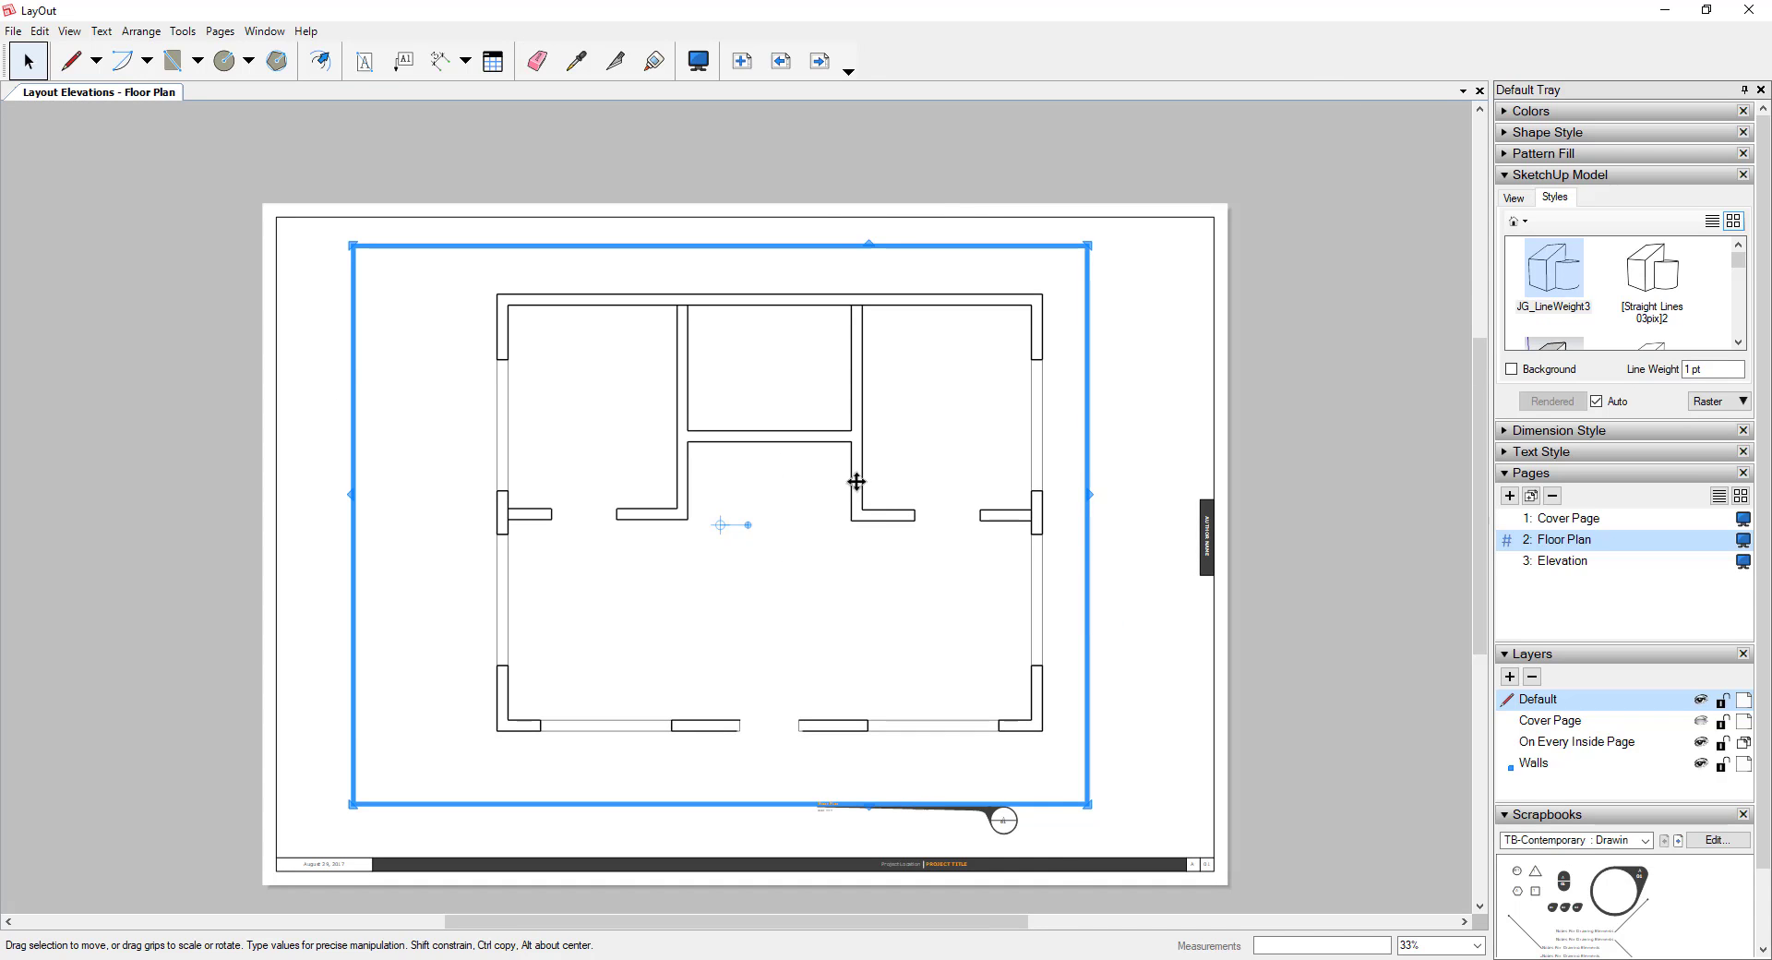
Duplicate the floor plan viewport that shows the walls
{"action": "right_click", "coordinate": [856, 481]}
{"action": "left_click", "coordinate": [844, 420]}
{"action": "left_click", "coordinate": [43, 33]}
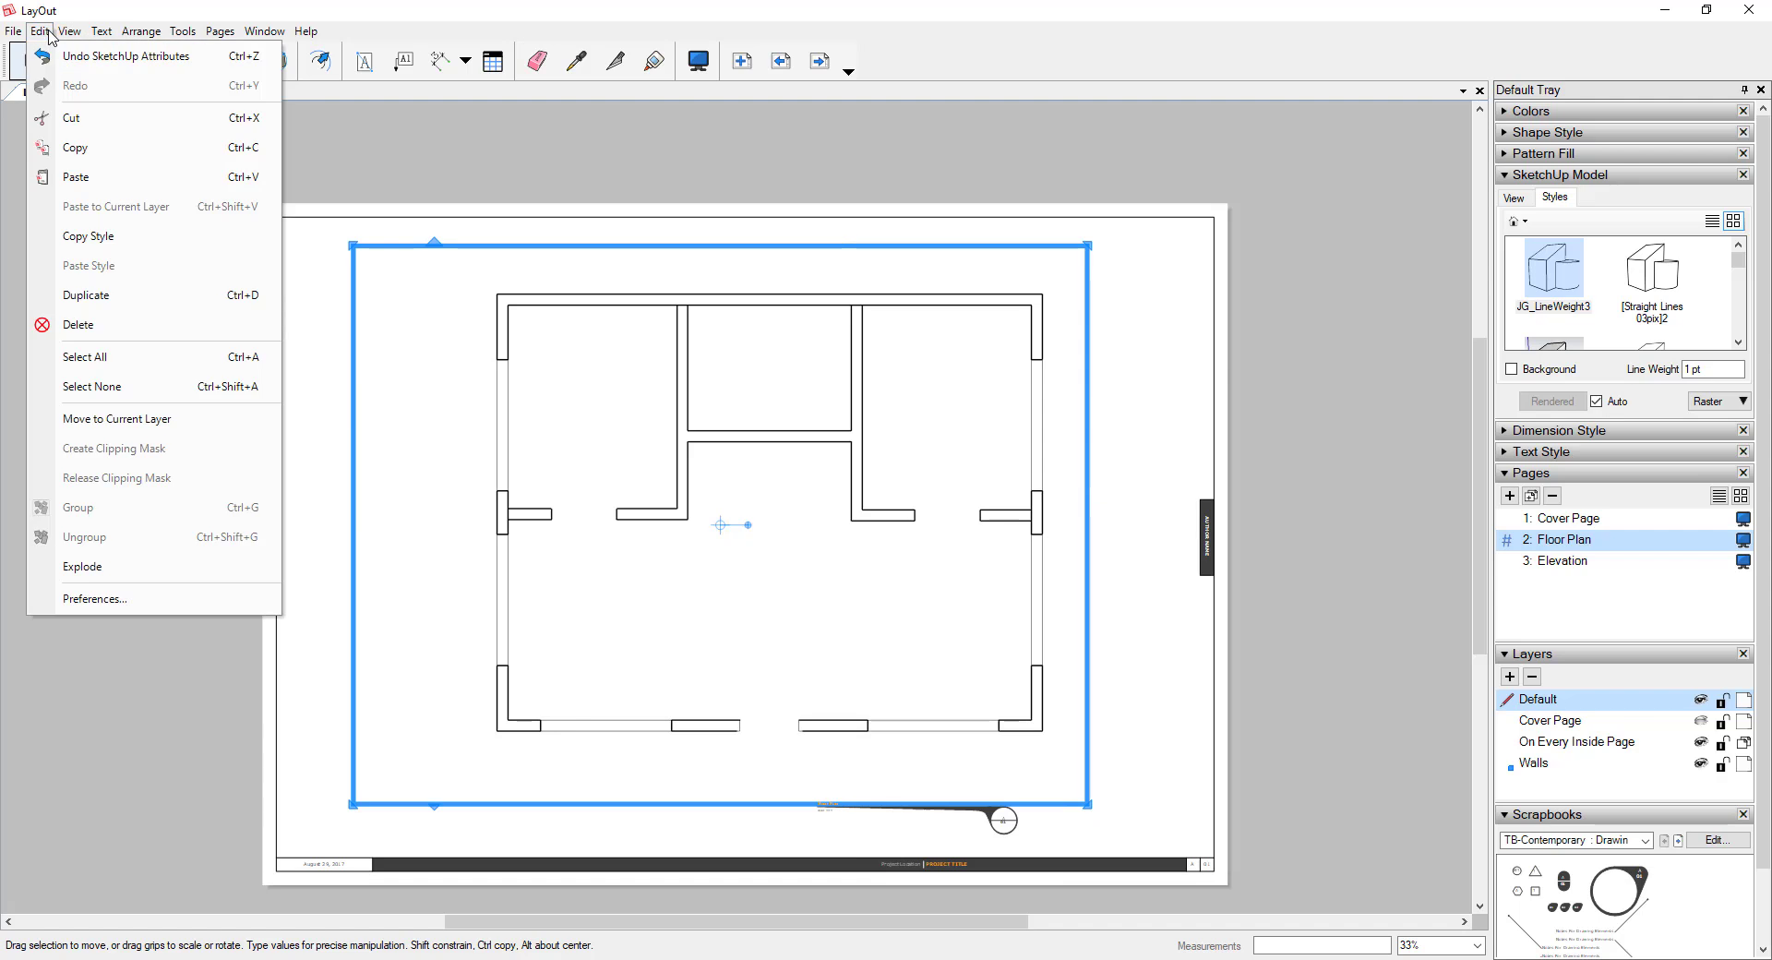
{"action": "key", "text": "Escape"}
{"action": "left_click", "coordinate": [1215, 237]}
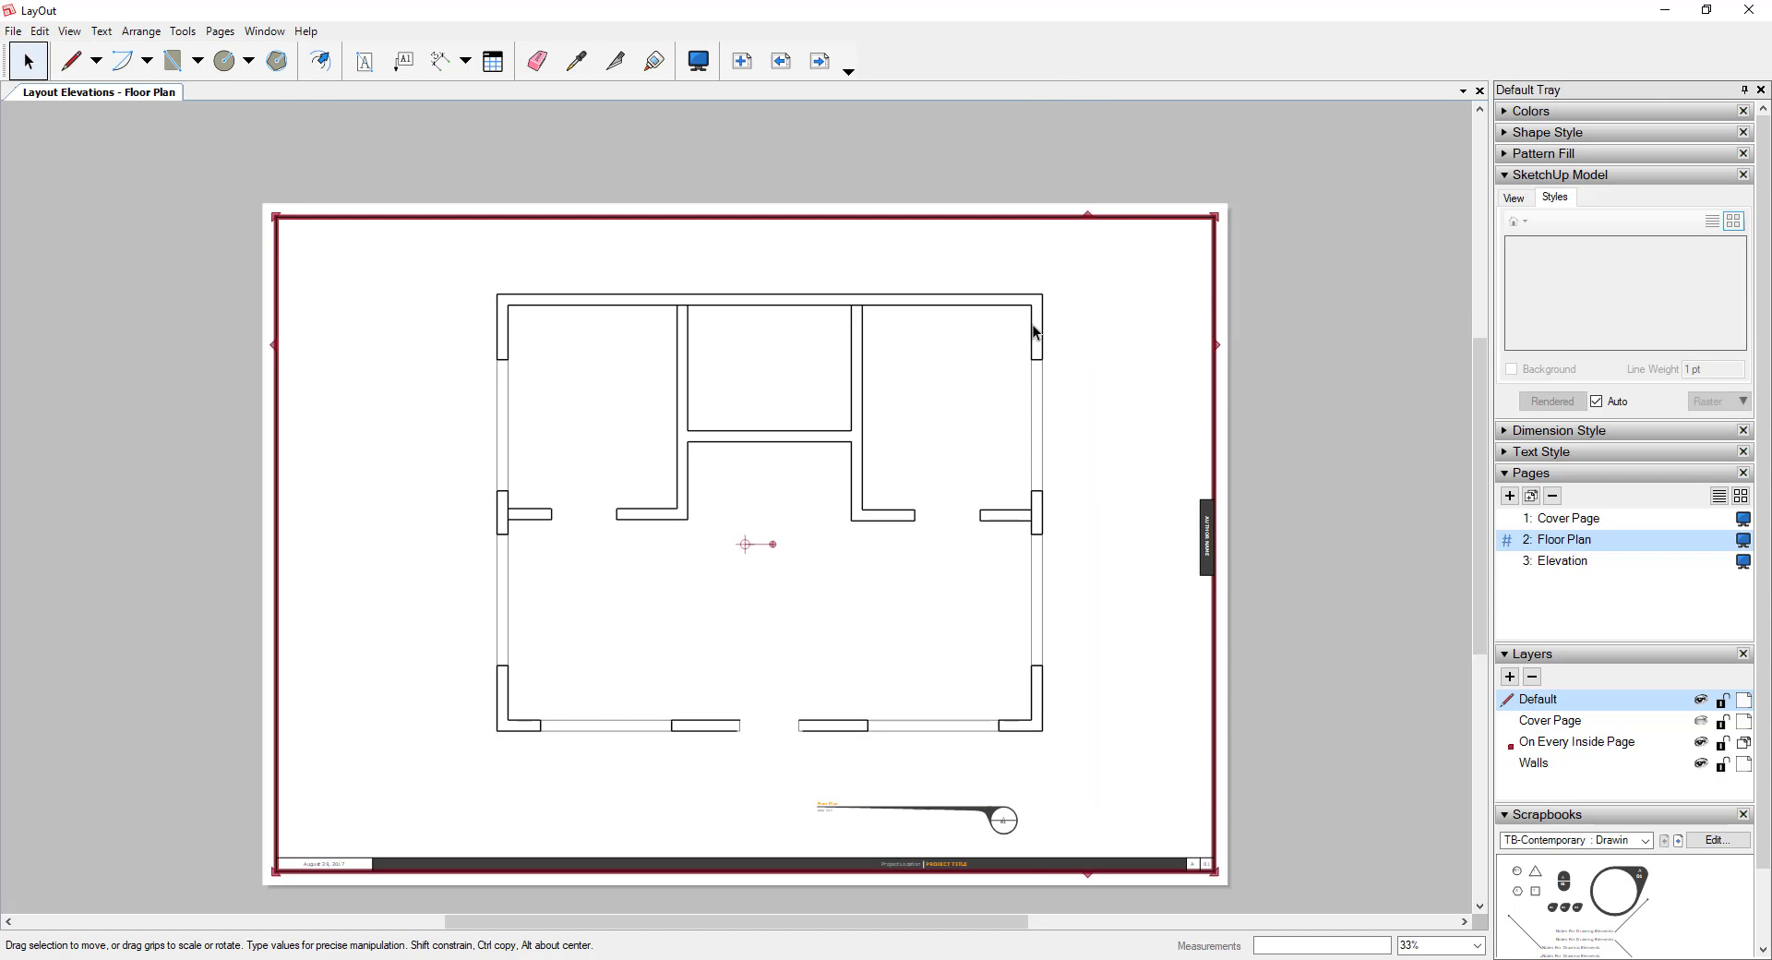
{"action": "left_click", "coordinate": [1028, 322]}
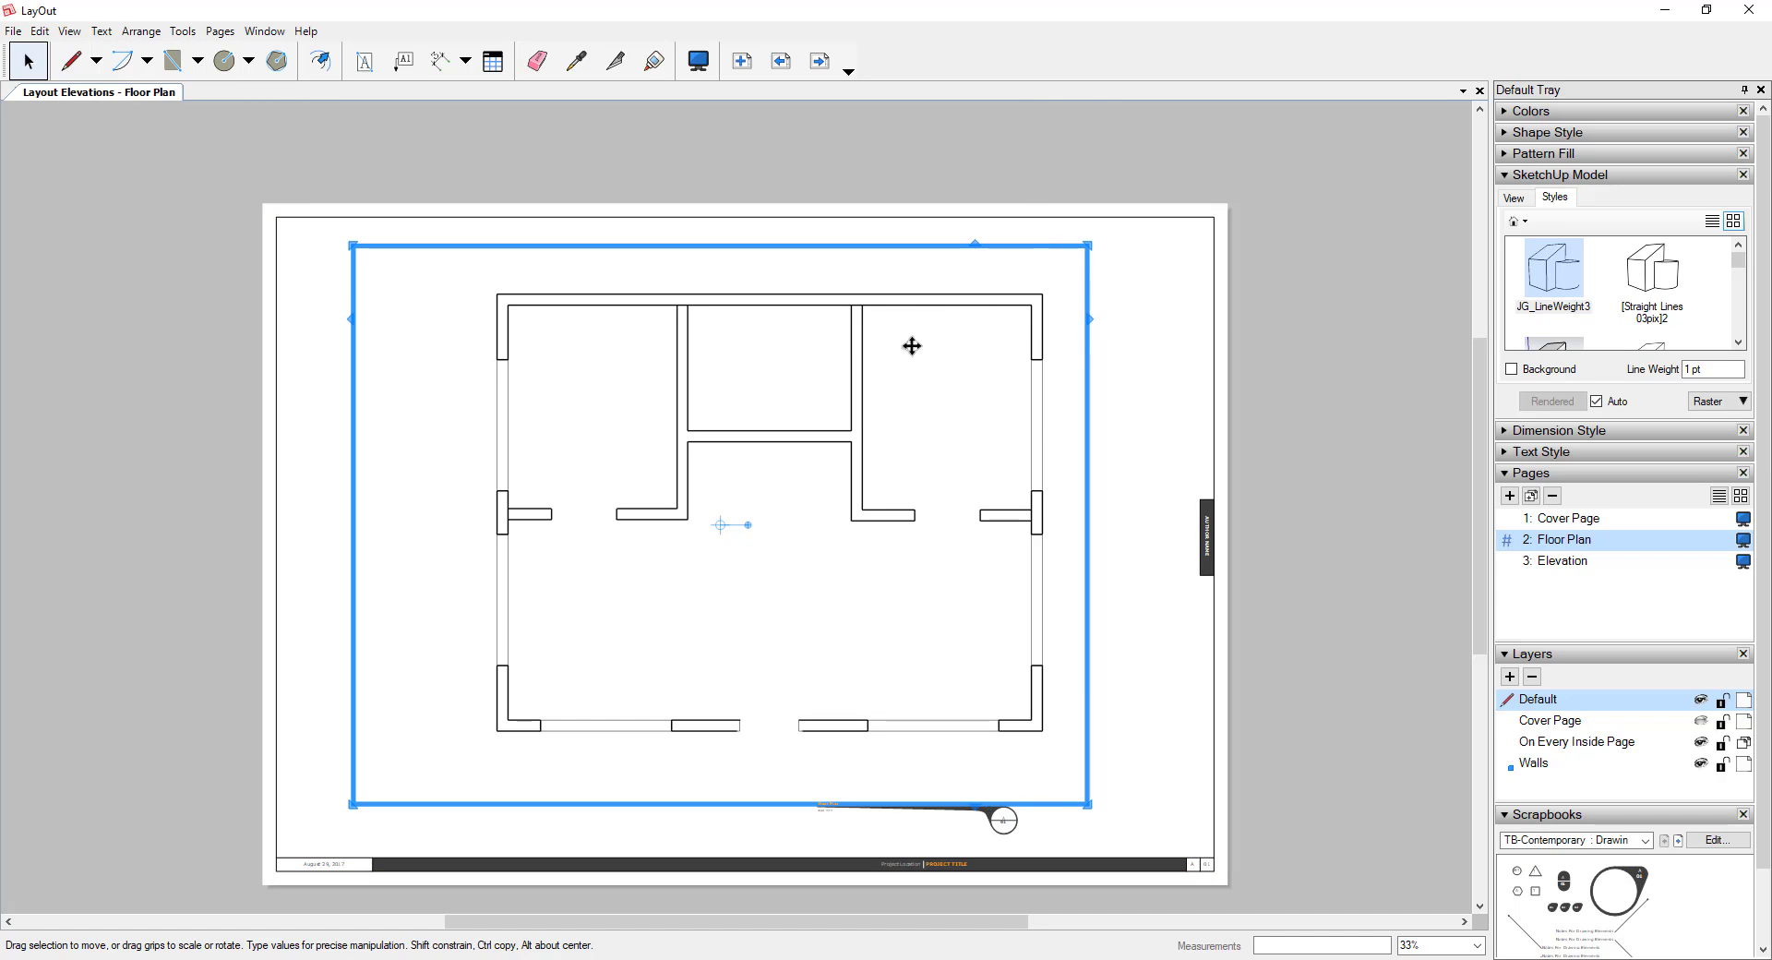
{"action": "left_click", "coordinate": [40, 32]}
{"action": "left_click", "coordinate": [96, 296]}
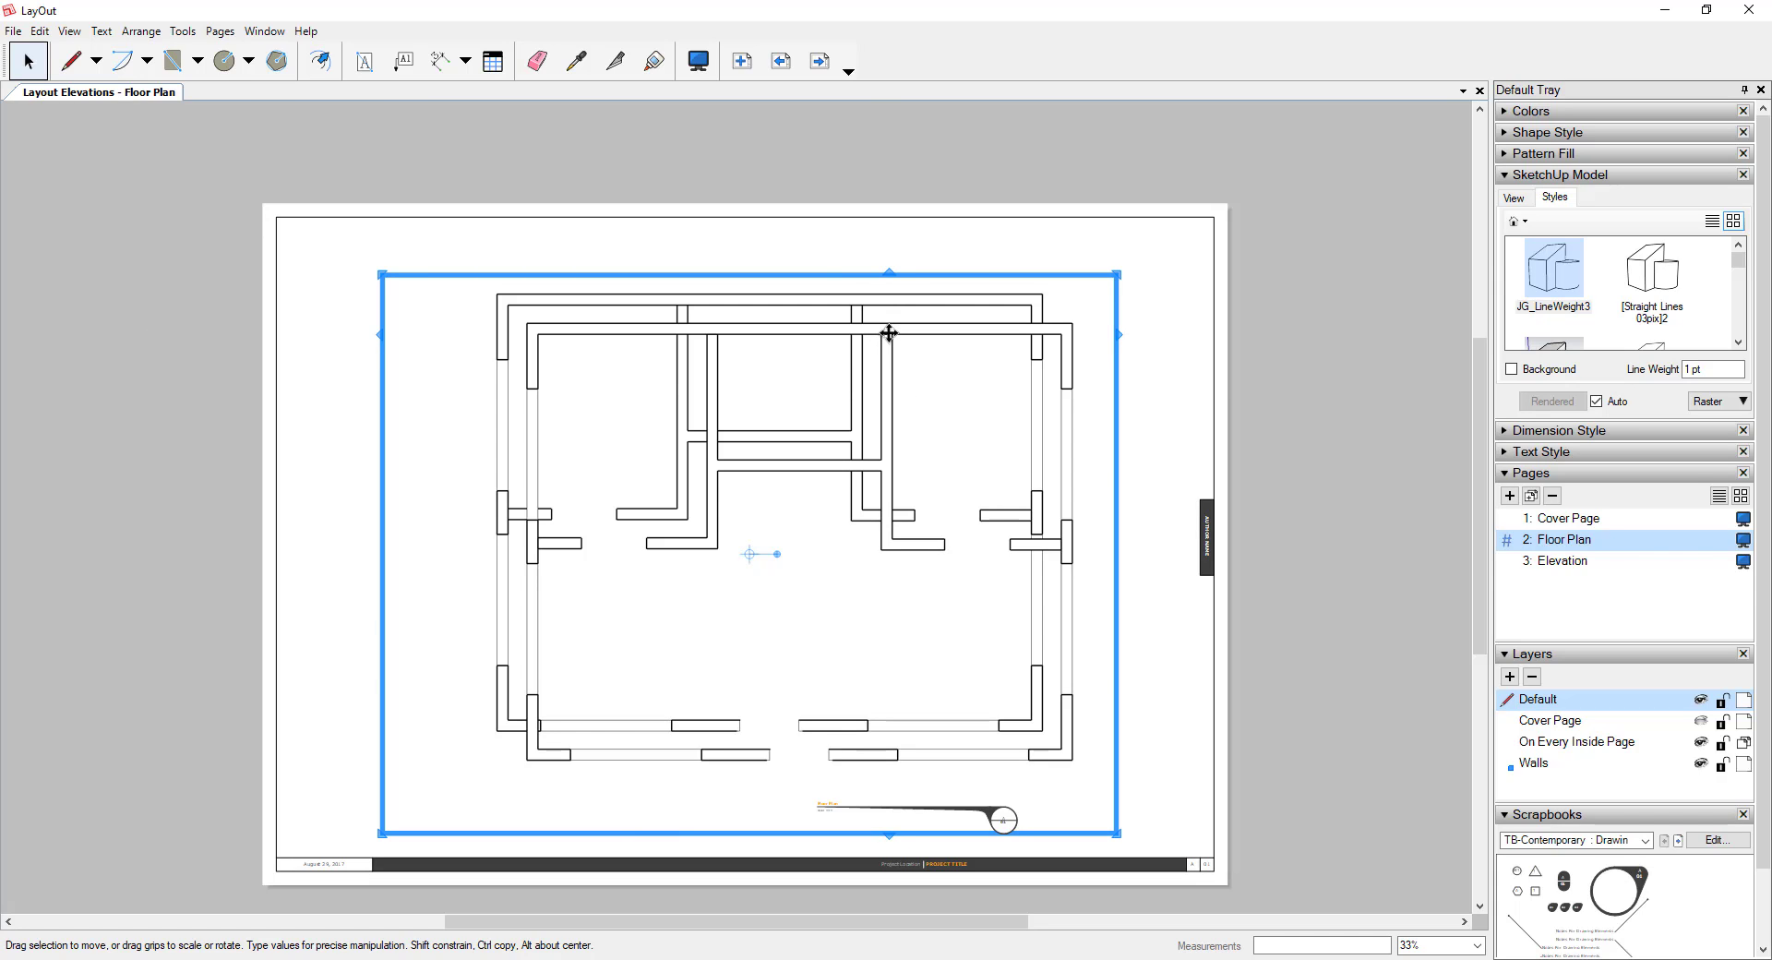
Add a layer named Doors and Windows and place it below the Walls layer
{"action": "left_click", "coordinate": [1510, 676]}
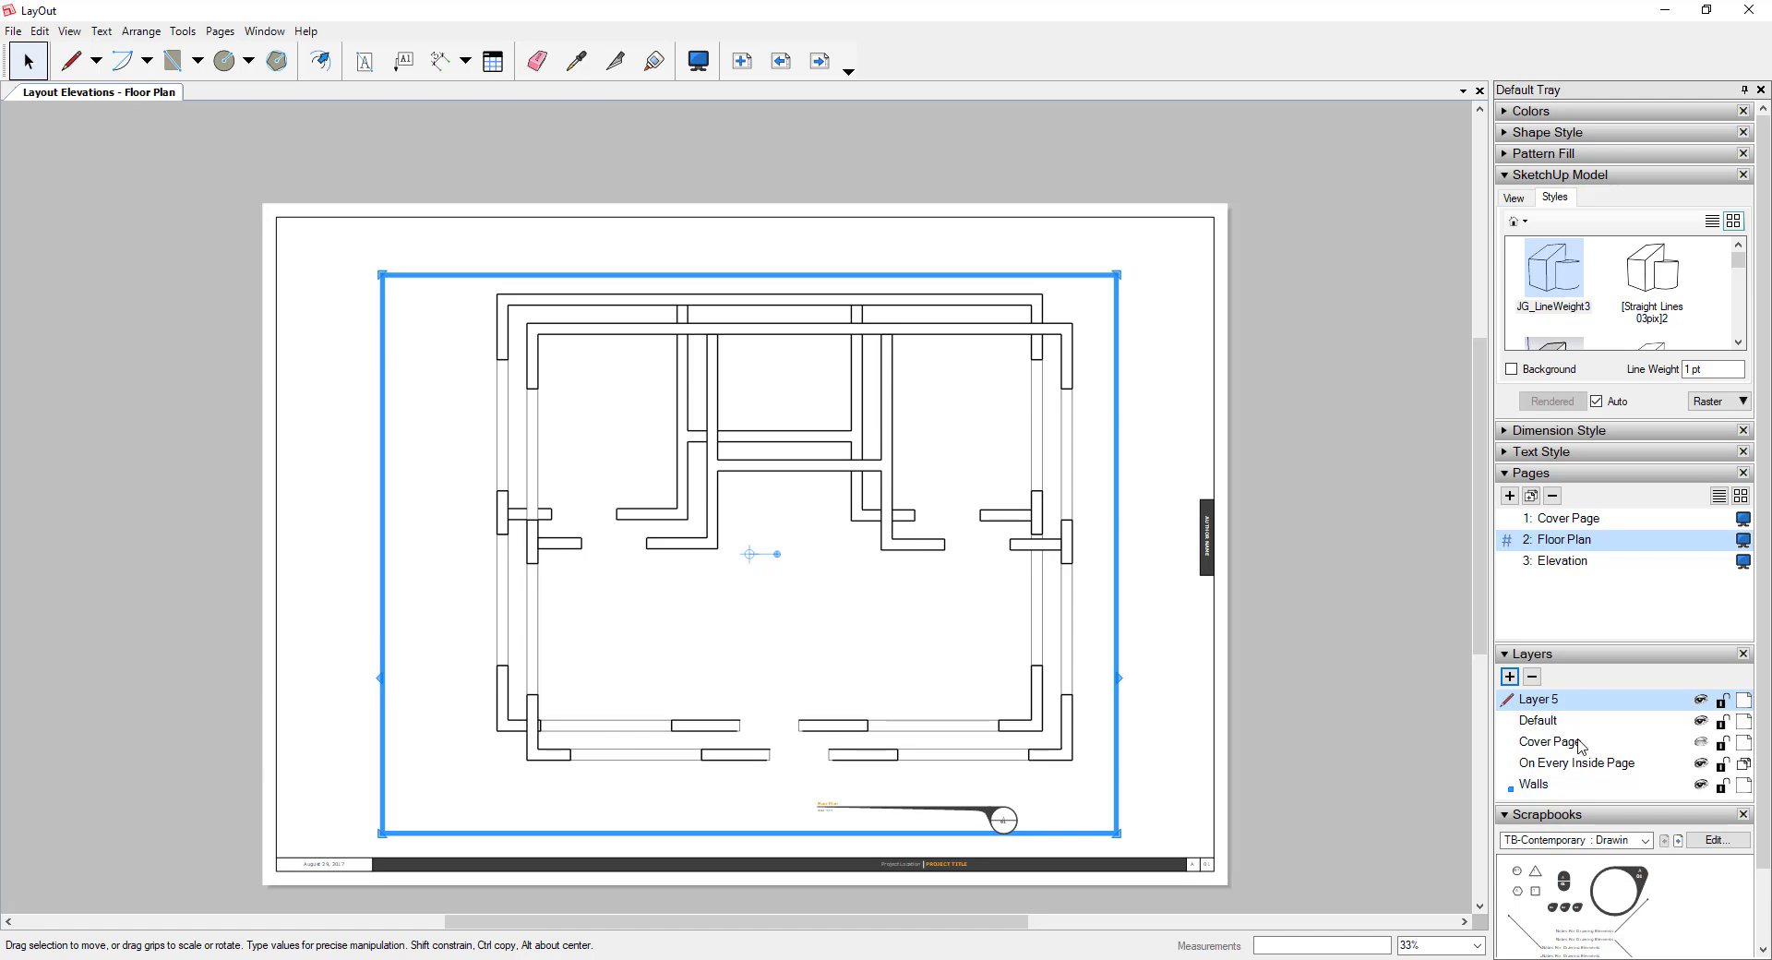
{"action": "double_click", "coordinate": [1557, 701]}
{"action": "type", "text": "Doors and Windows"}
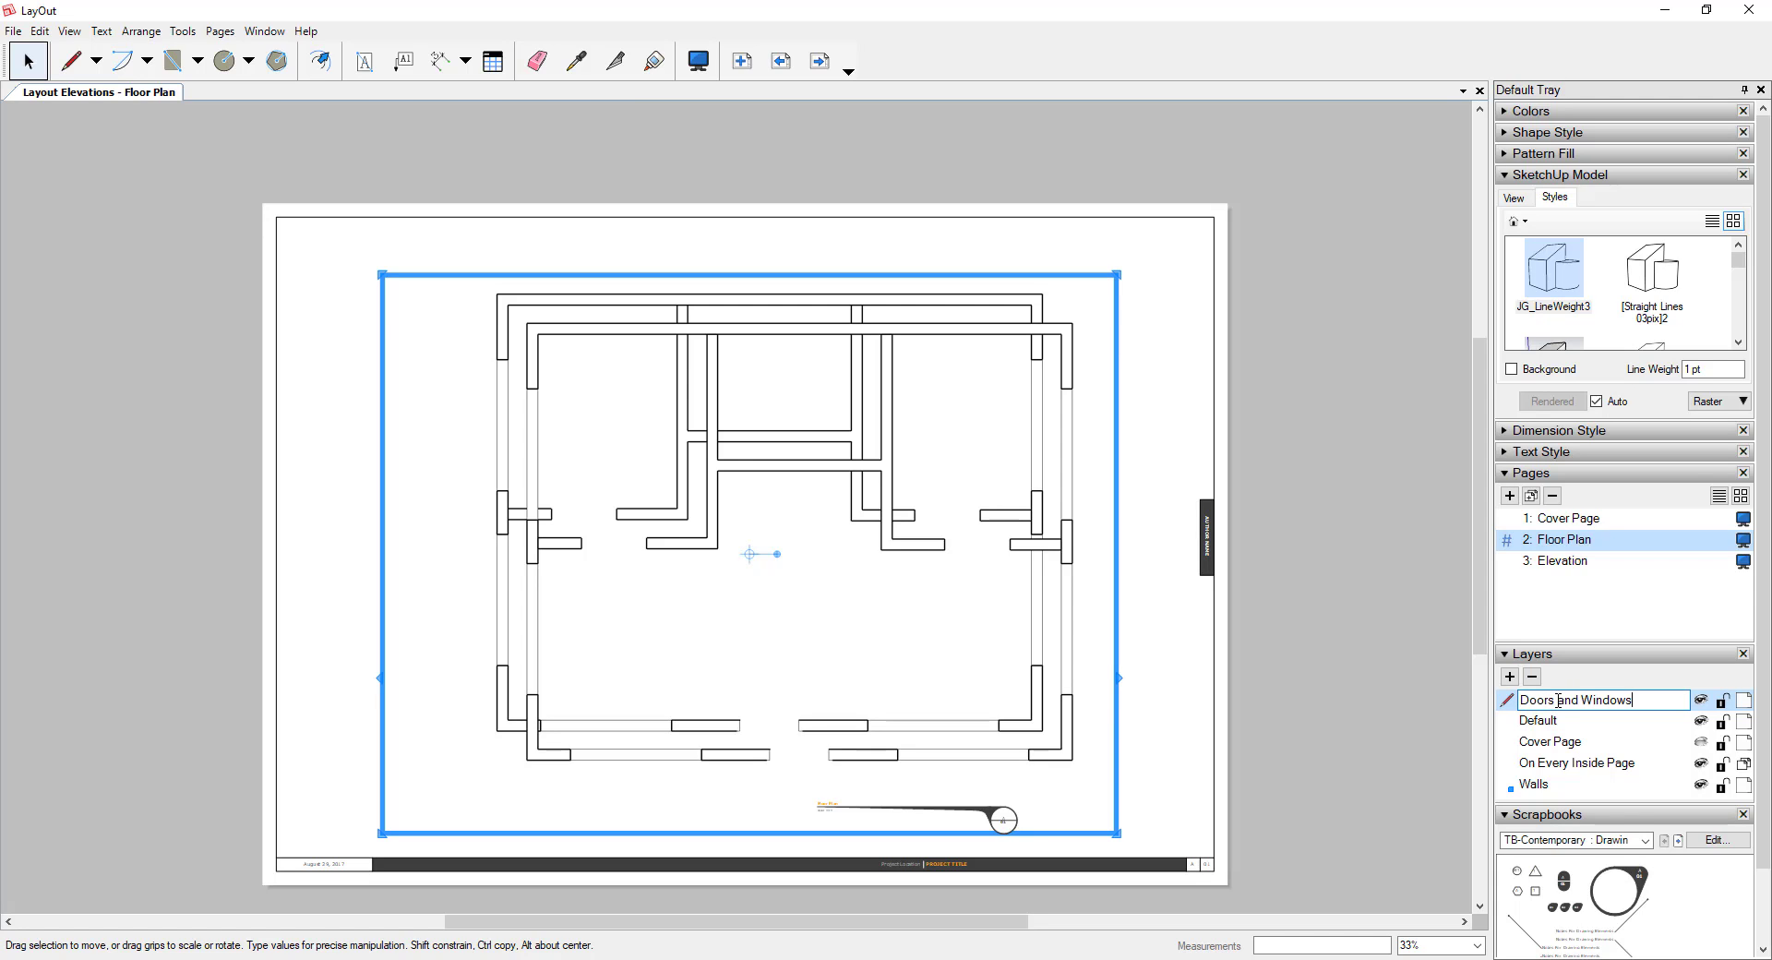
{"action": "key", "text": "Return"}
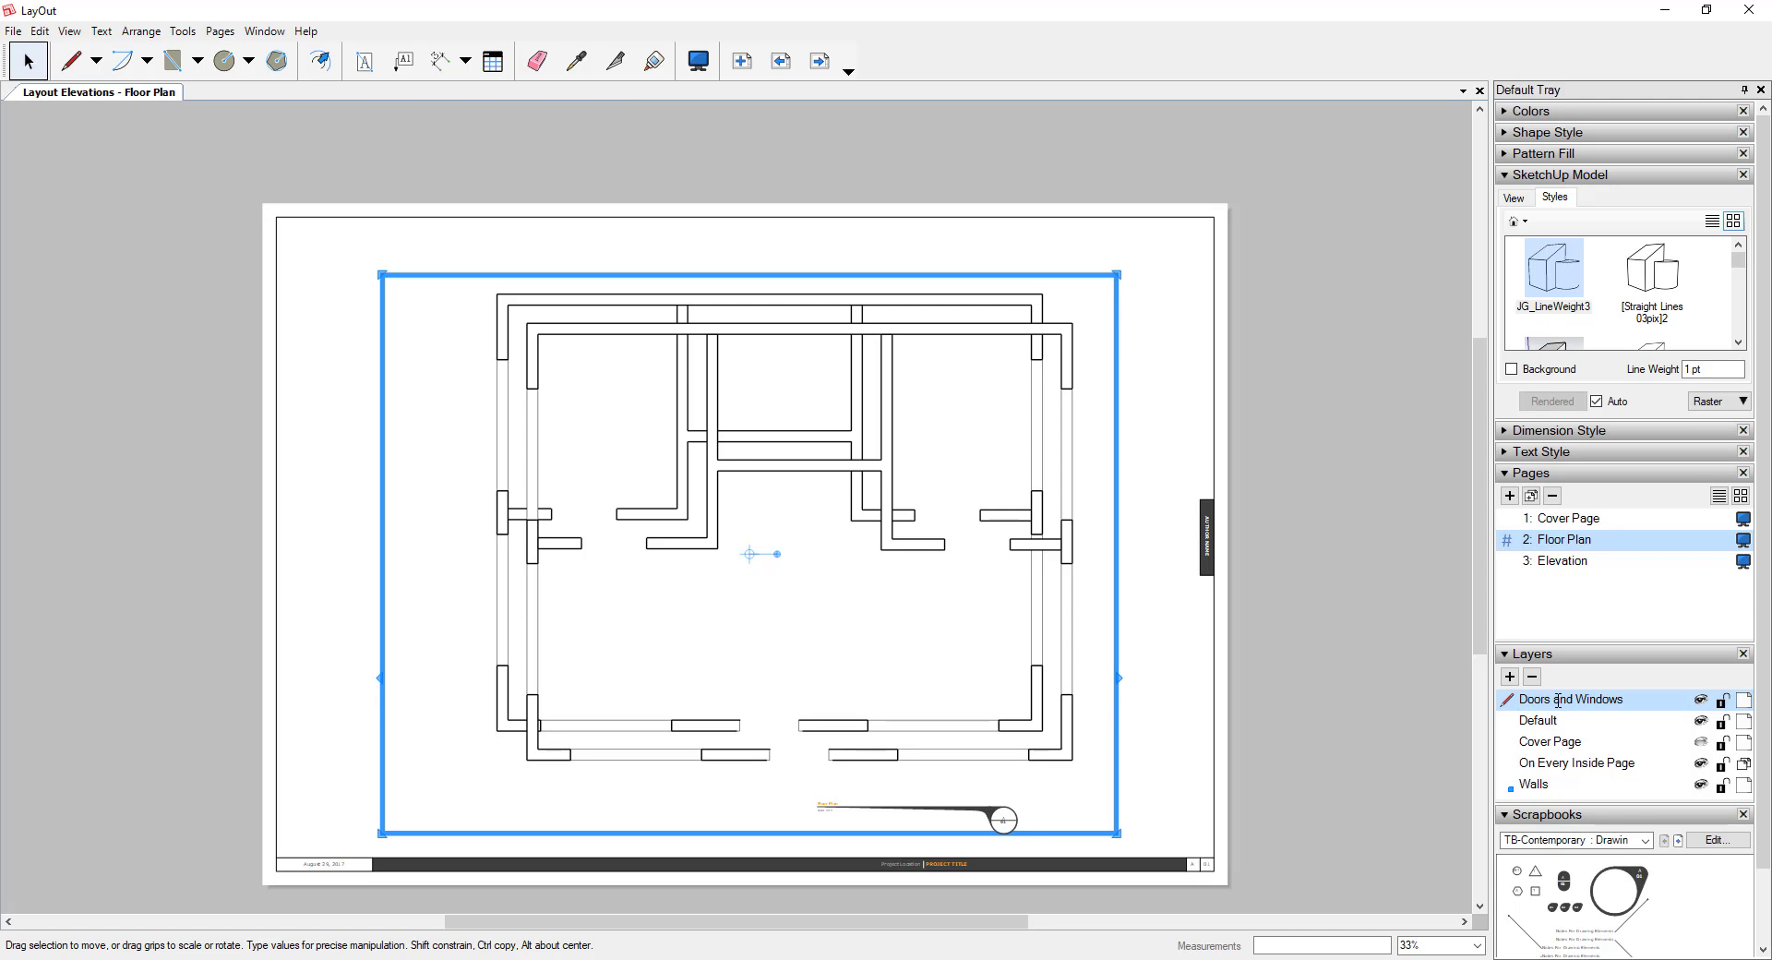
{"action": "left_click_drag", "start_coordinate": [1563, 801], "coordinate": [1560, 794]}
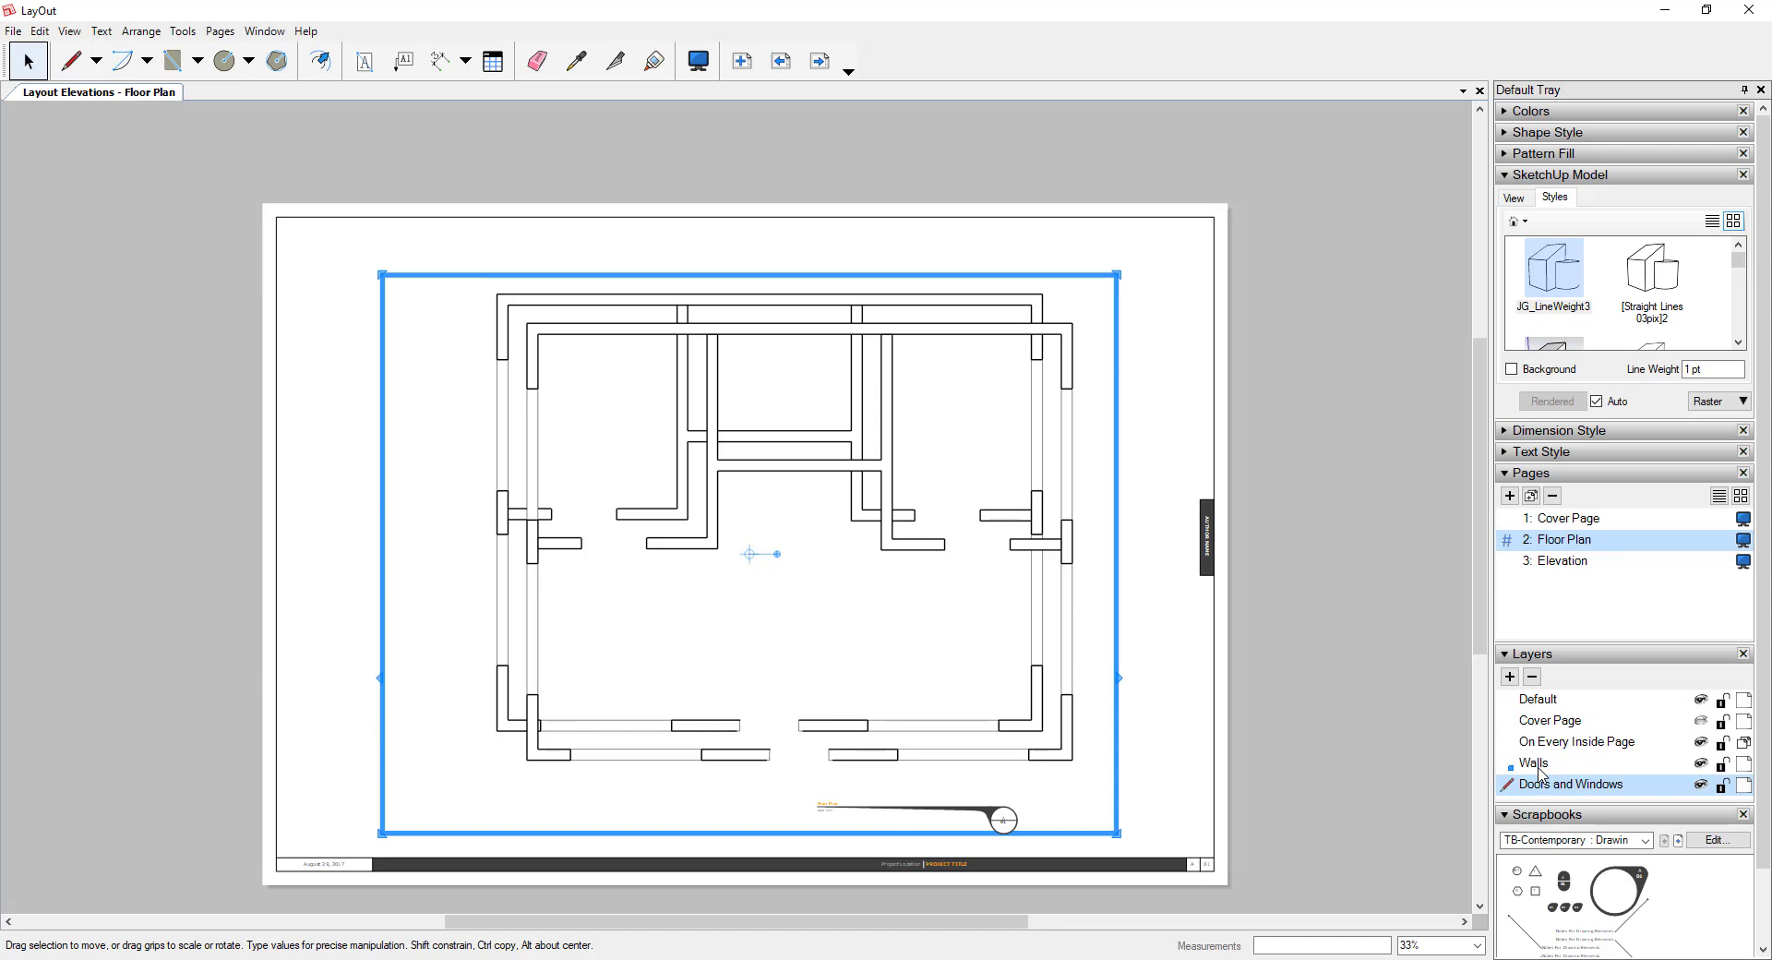
Move the duplicated floor plan viewport to the Doors and Windows layer
{"action": "right_click", "coordinate": [1073, 355]}
{"action": "mouse_move", "coordinate": [1168, 430]}
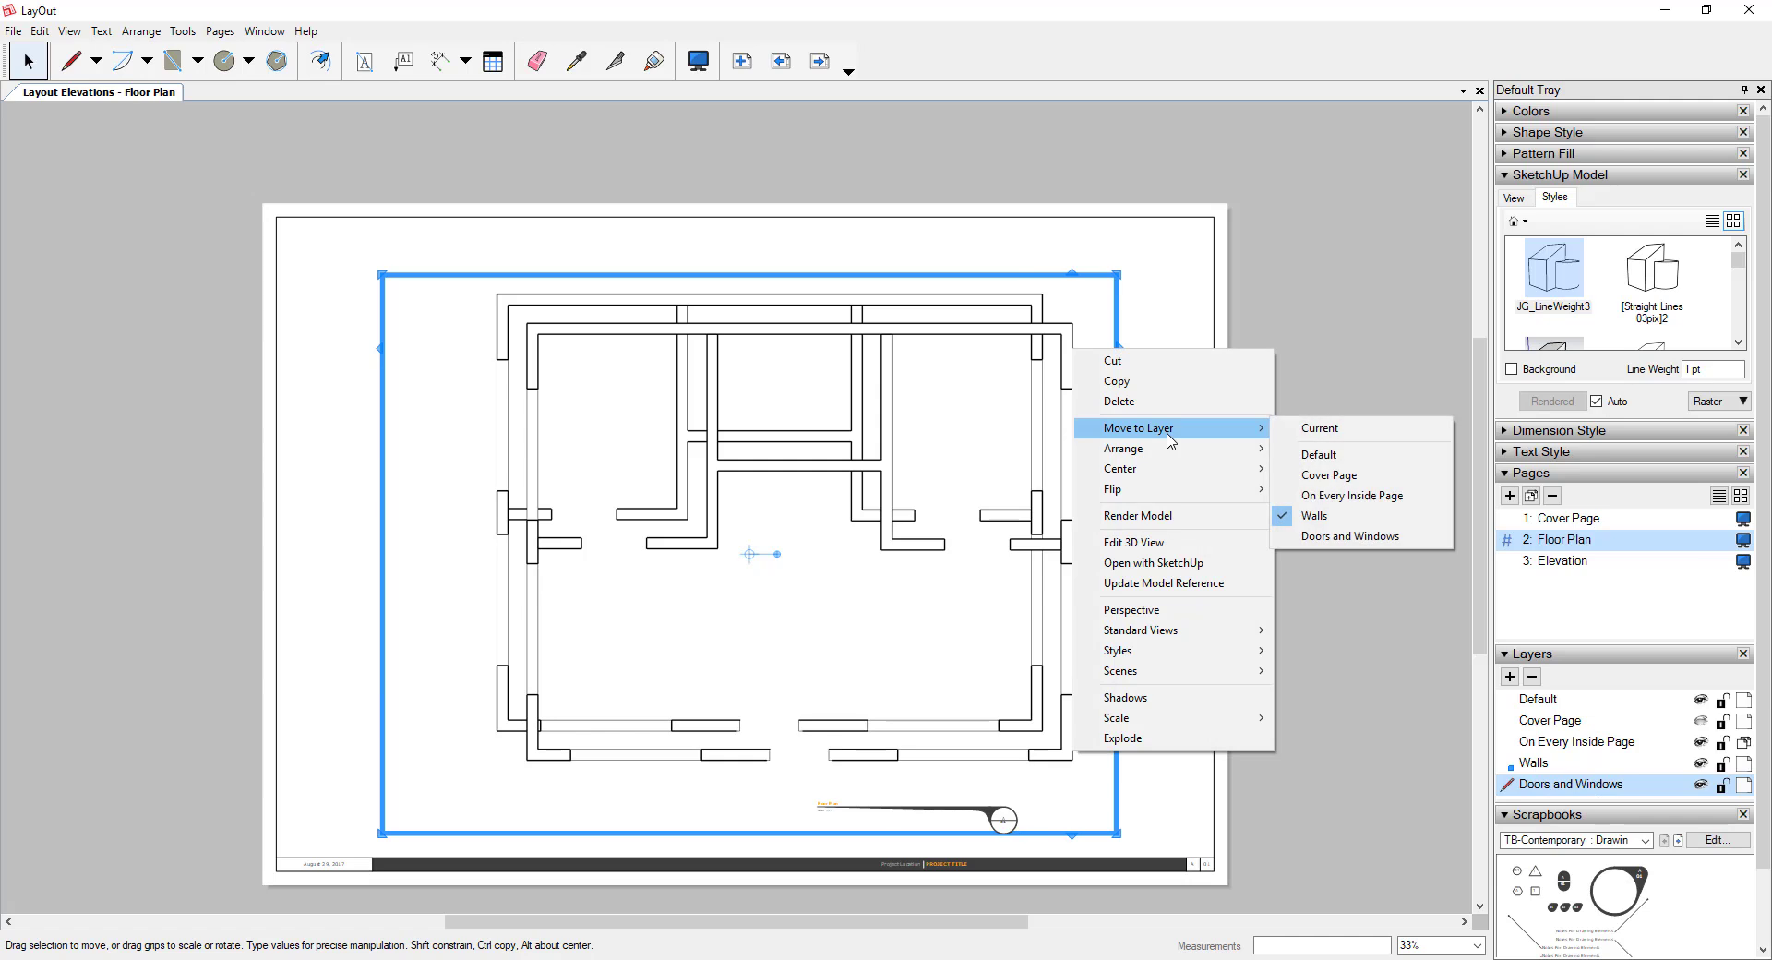
{"action": "left_click", "coordinate": [1351, 536]}
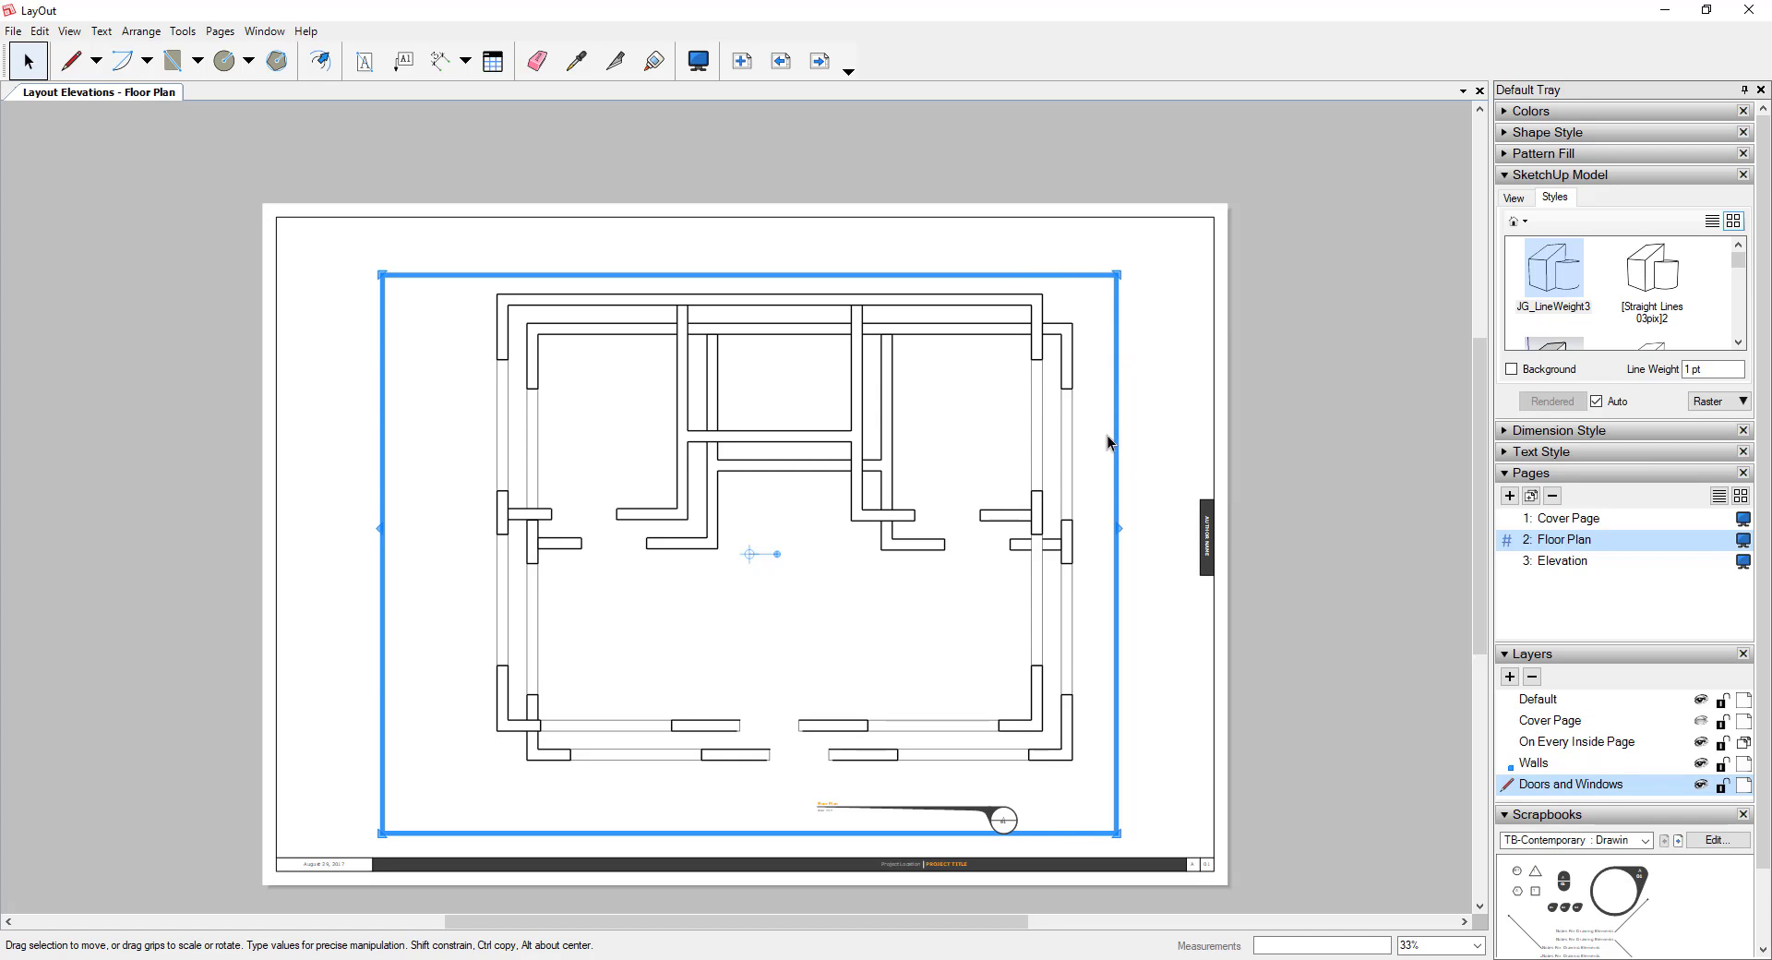
Hide and show the Walls and the Doors and Windows layers to check their viewports, leaving Doors and Windows as the current layer
{"action": "left_click", "coordinate": [1701, 785]}
{"action": "left_click", "coordinate": [1701, 785]}
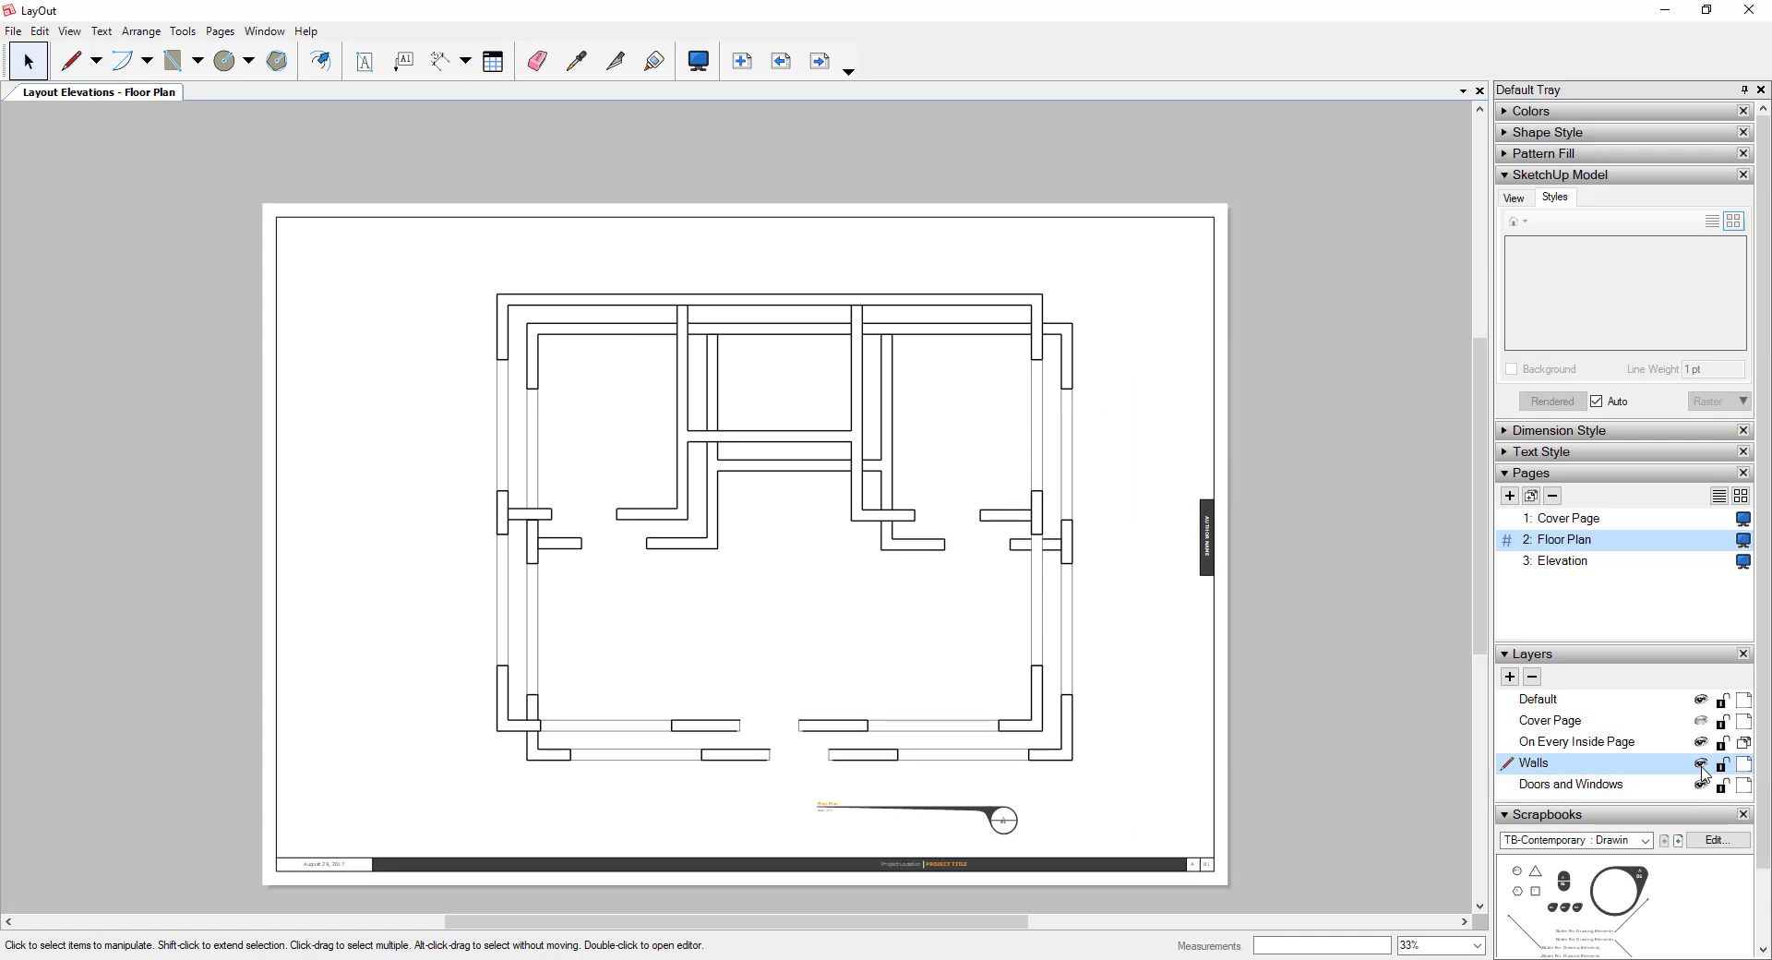
{"action": "left_click", "coordinate": [1701, 765]}
{"action": "left_click", "coordinate": [1701, 765]}
{"action": "left_click", "coordinate": [1701, 786]}
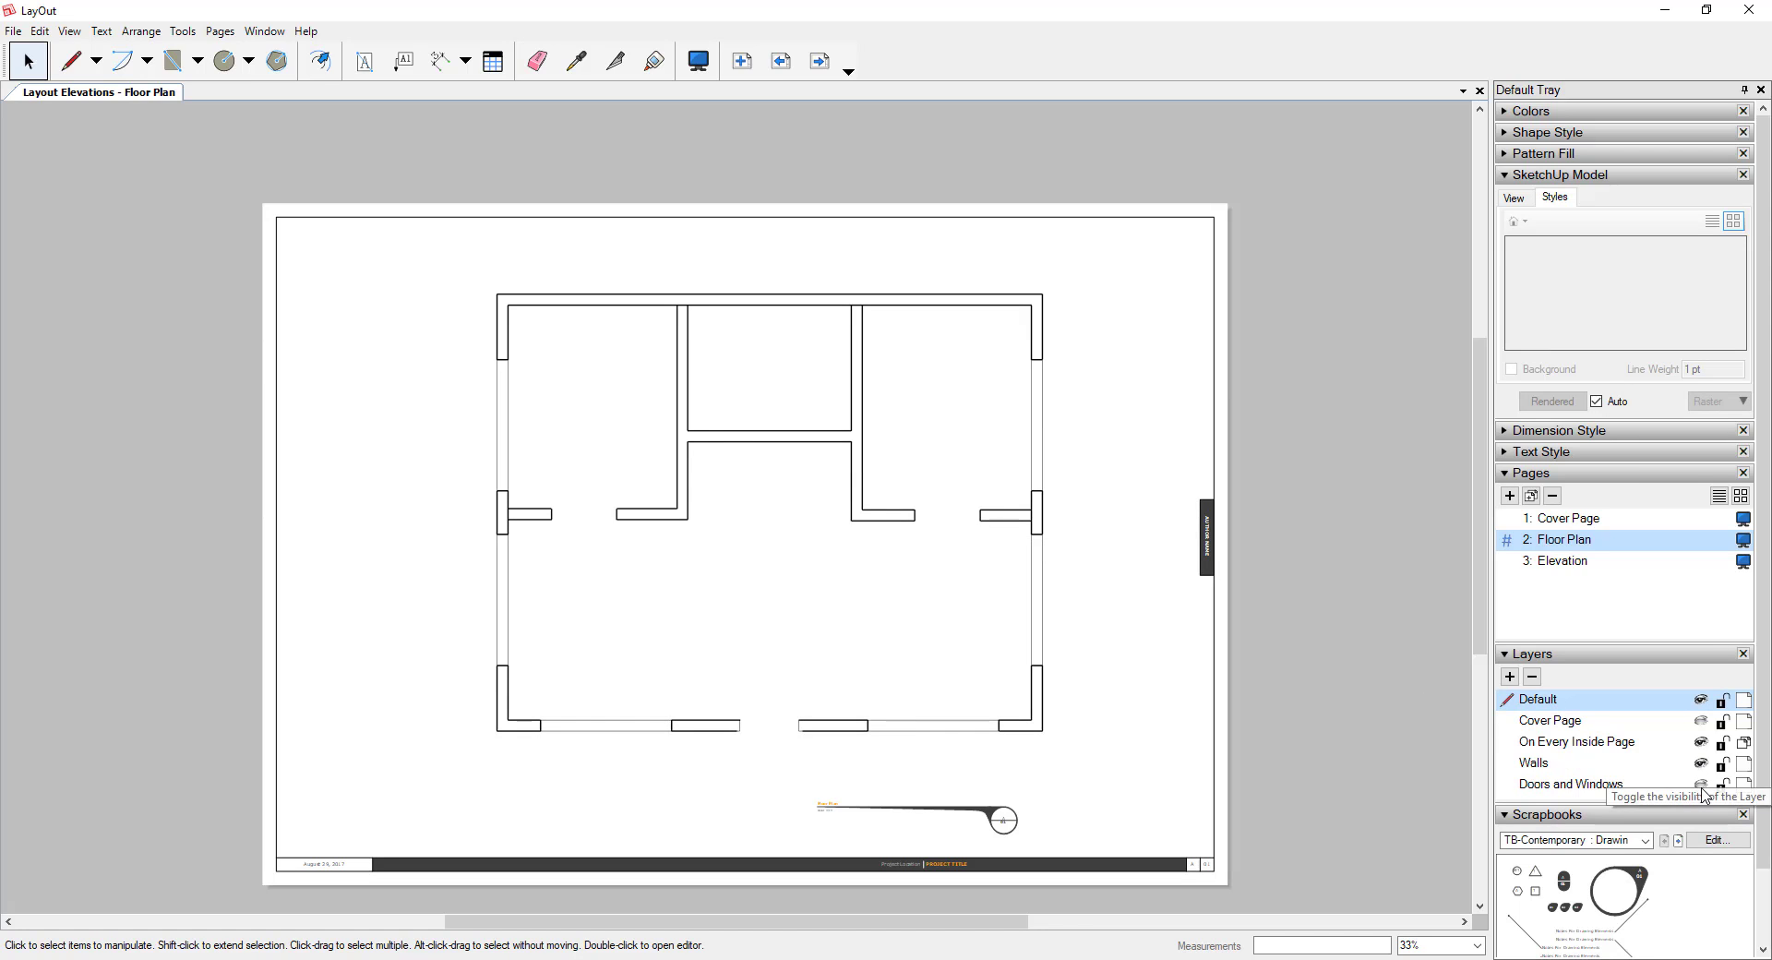
{"action": "left_click", "coordinate": [1701, 786]}
{"action": "left_click", "coordinate": [1589, 786]}
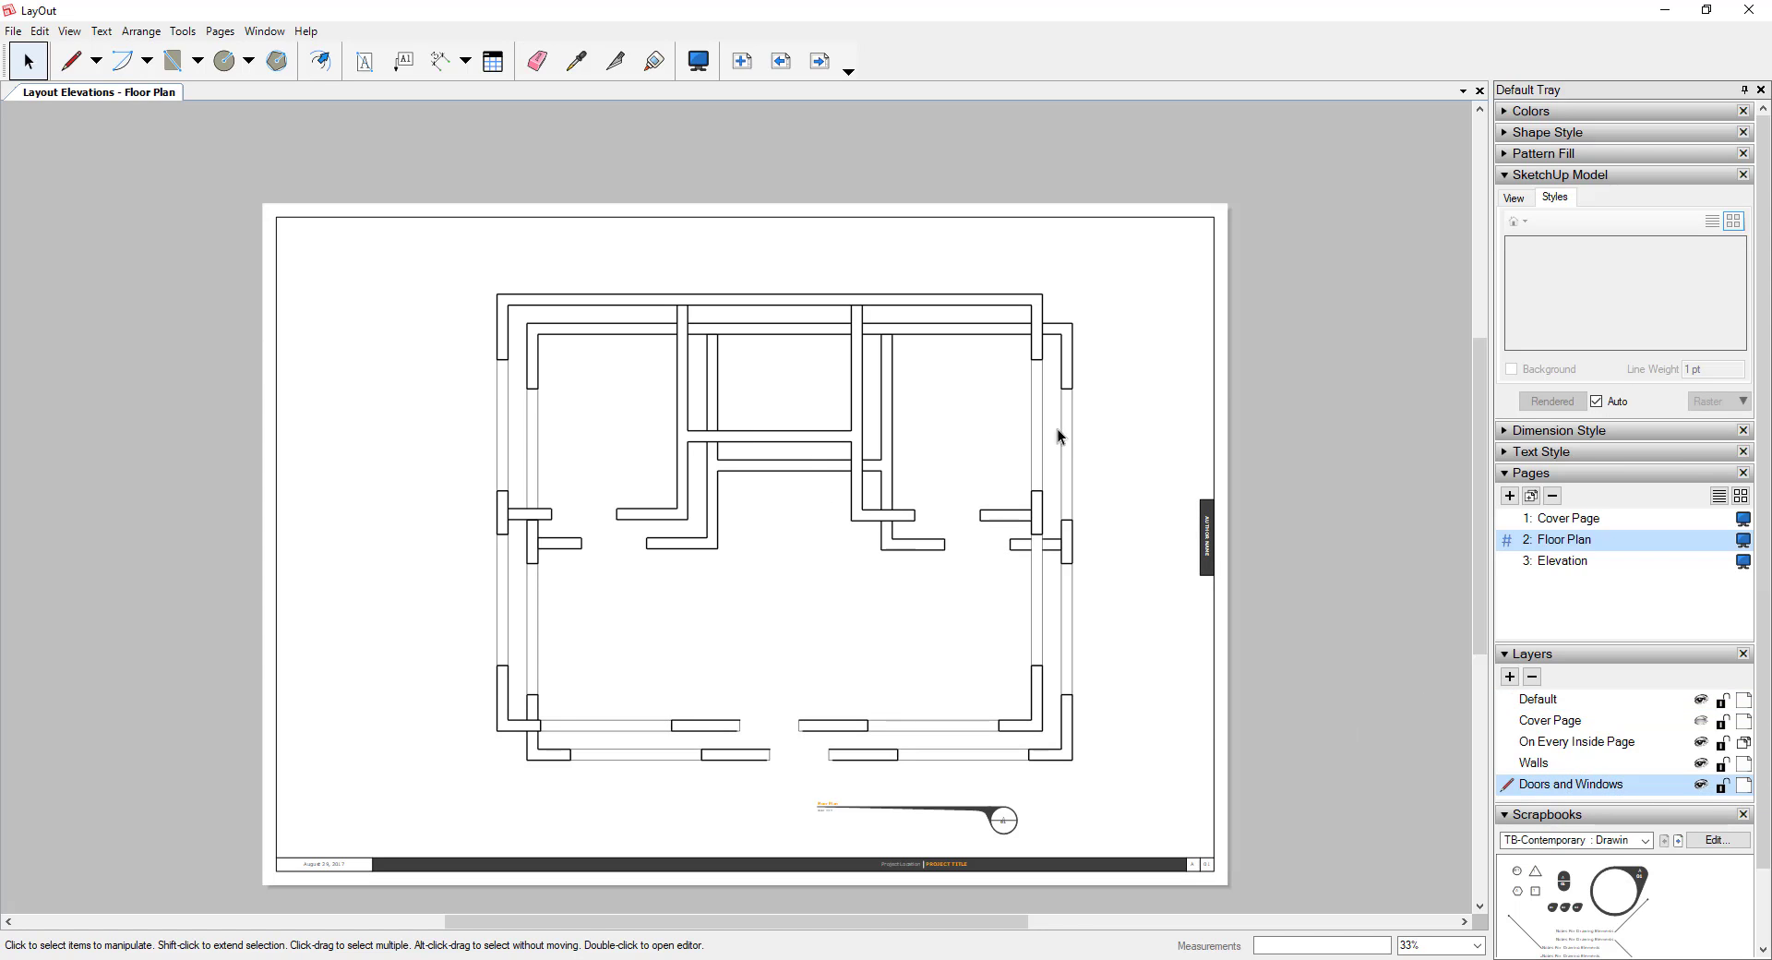
Switch the original floor plan viewport on the Walls layer to the LW_DW_Light scene
{"action": "left_click", "coordinate": [1033, 318]}
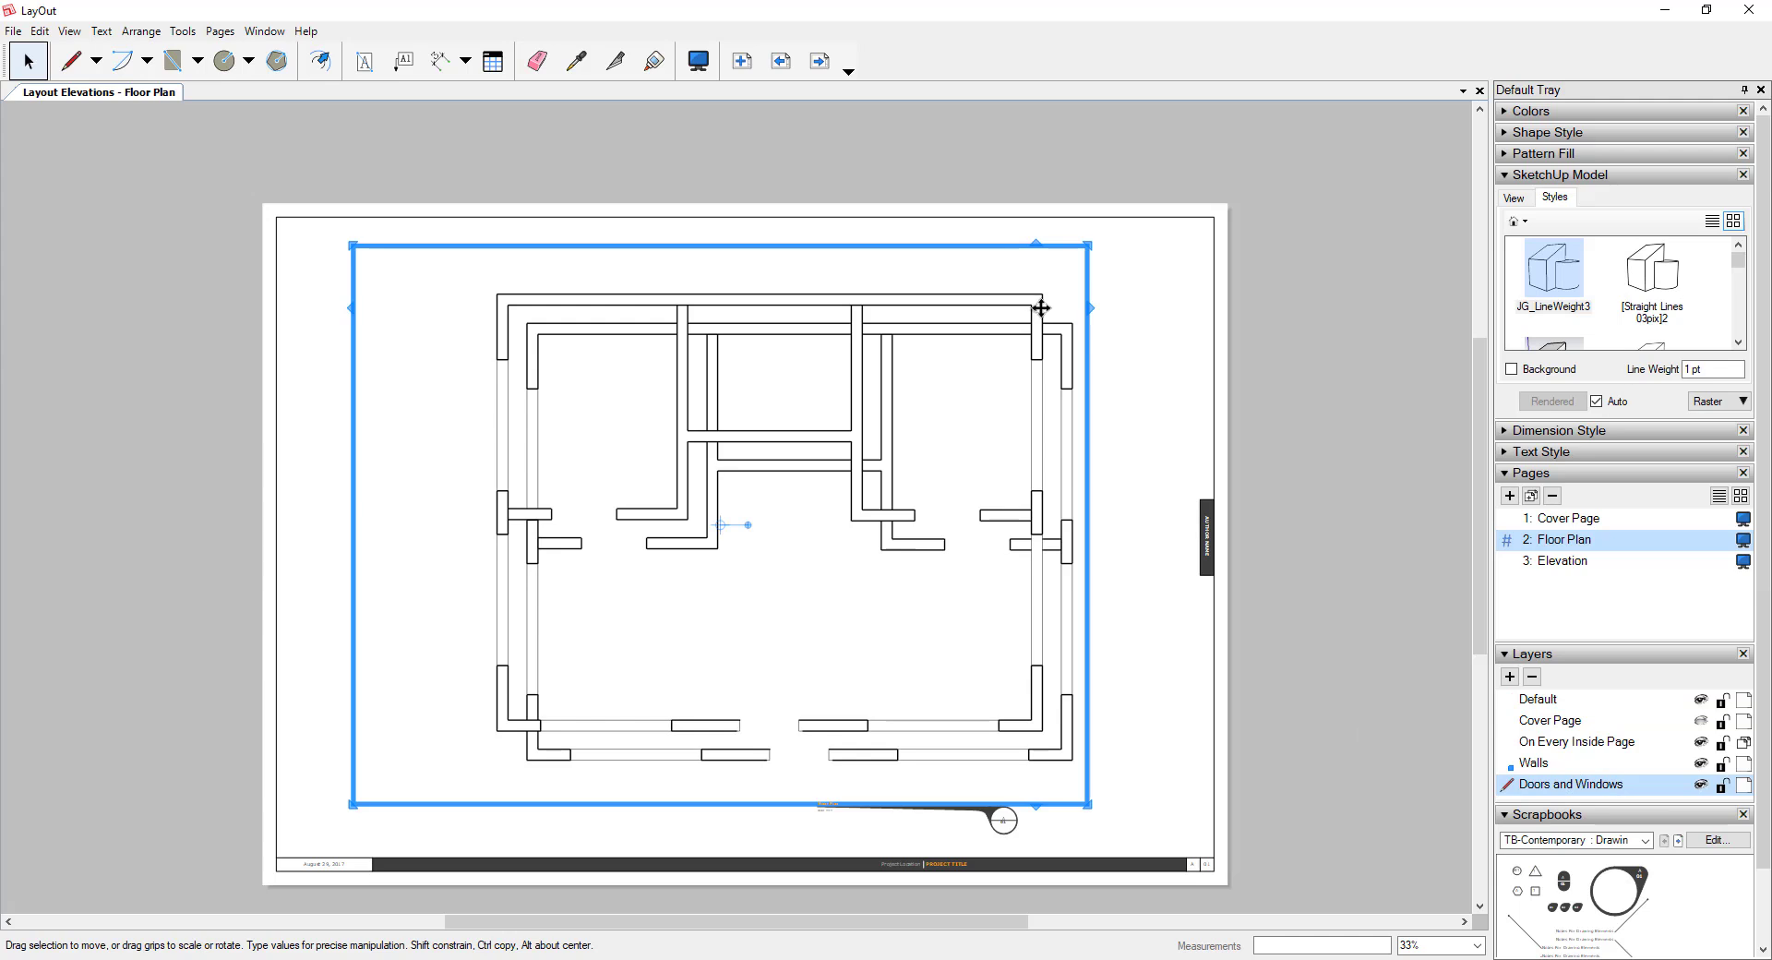
{"action": "left_click", "coordinate": [1512, 197]}
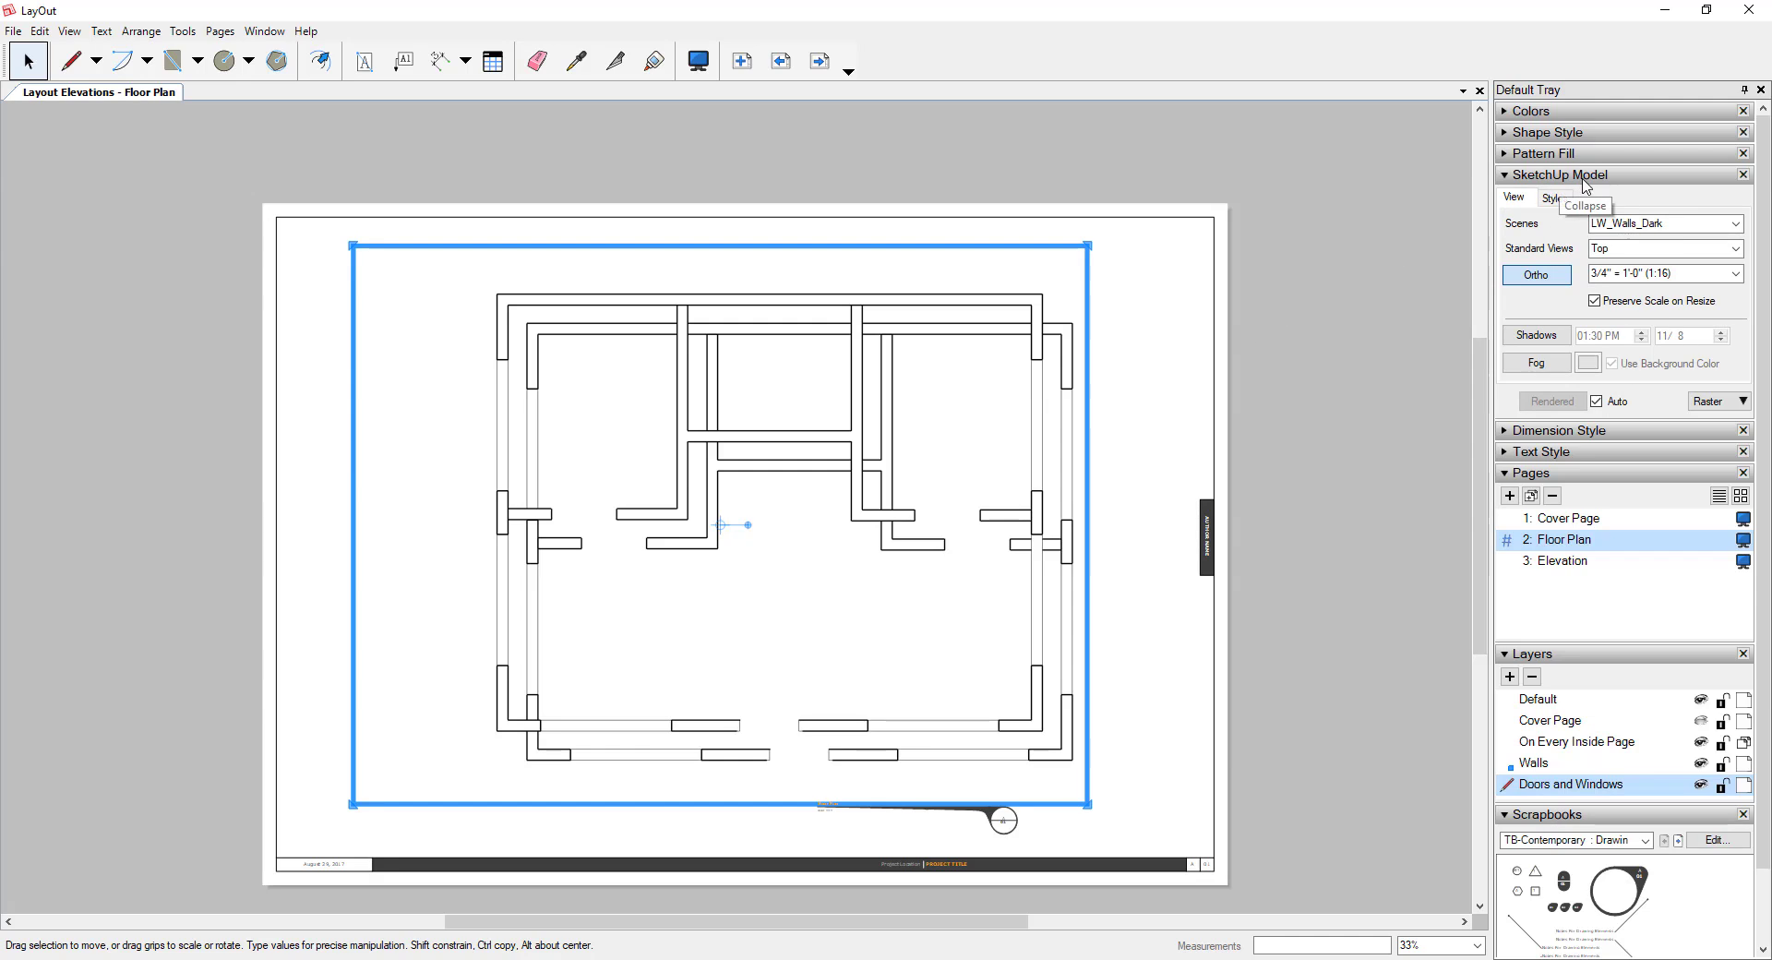
{"action": "left_click", "coordinate": [1738, 226]}
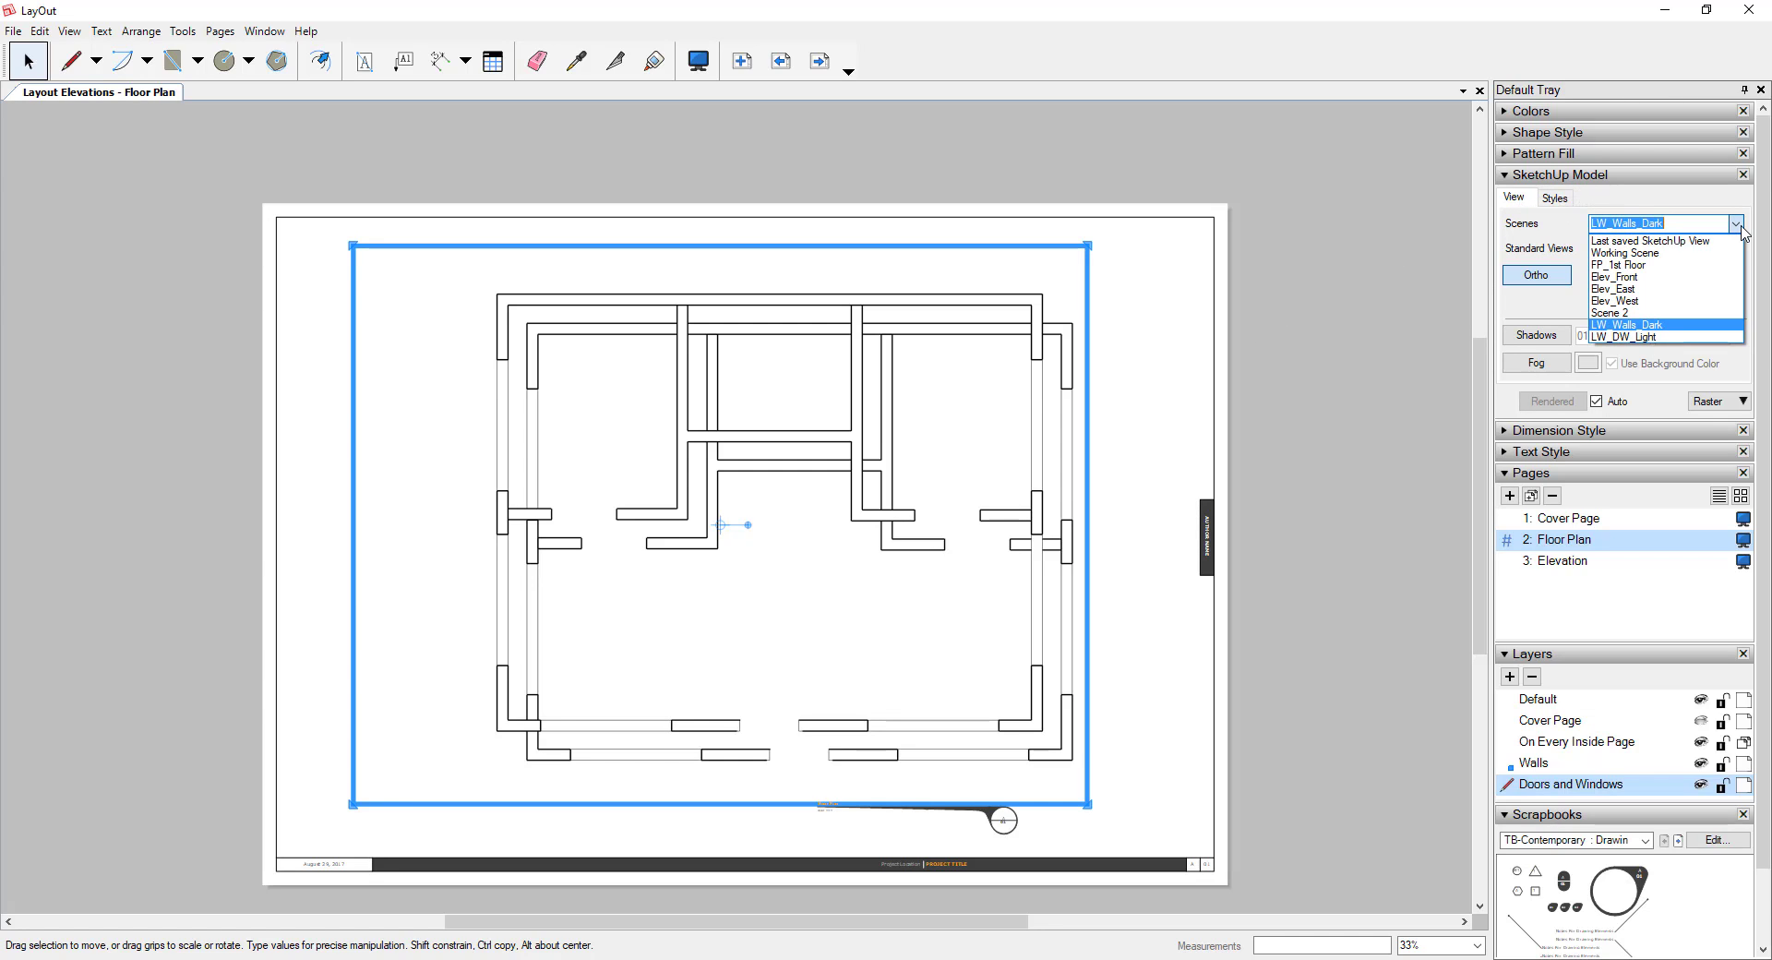
{"action": "left_click", "coordinate": [1675, 336]}
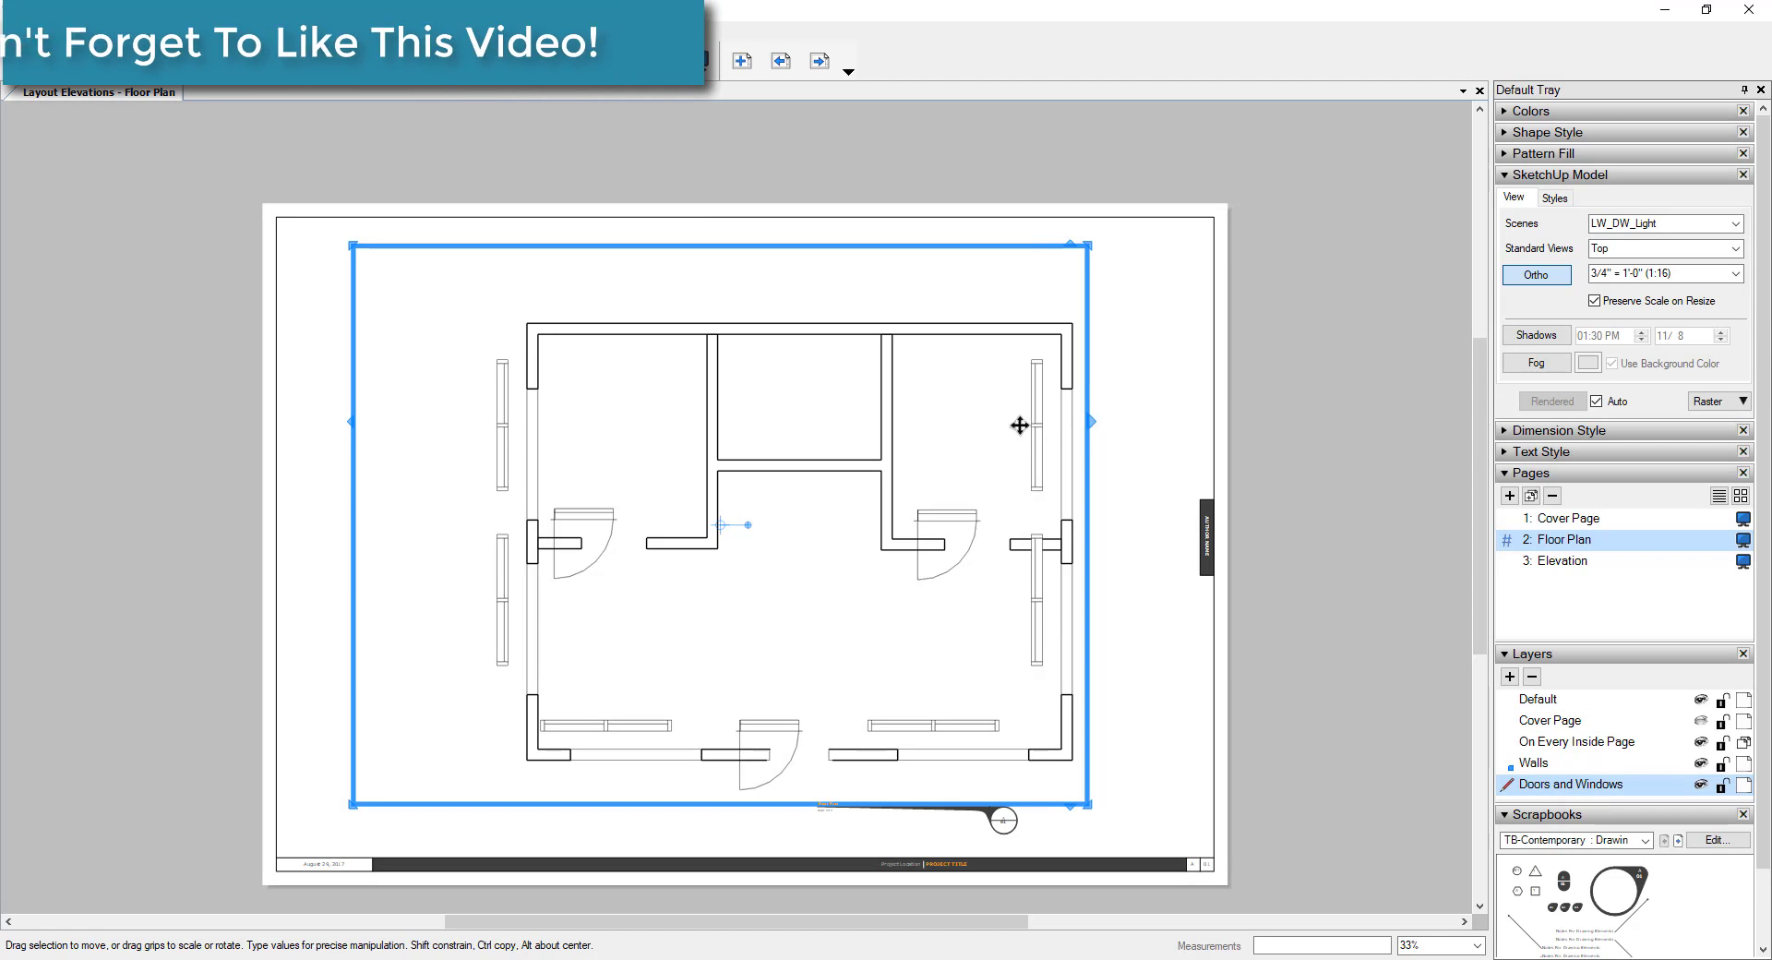
Nudge the LW_DW_Light viewport to the right until its side windows line up horizontally with the outer walls
{"action": "scroll", "coordinate": [1041, 449], "scroll_direction": "up", "scroll_amount": 3}
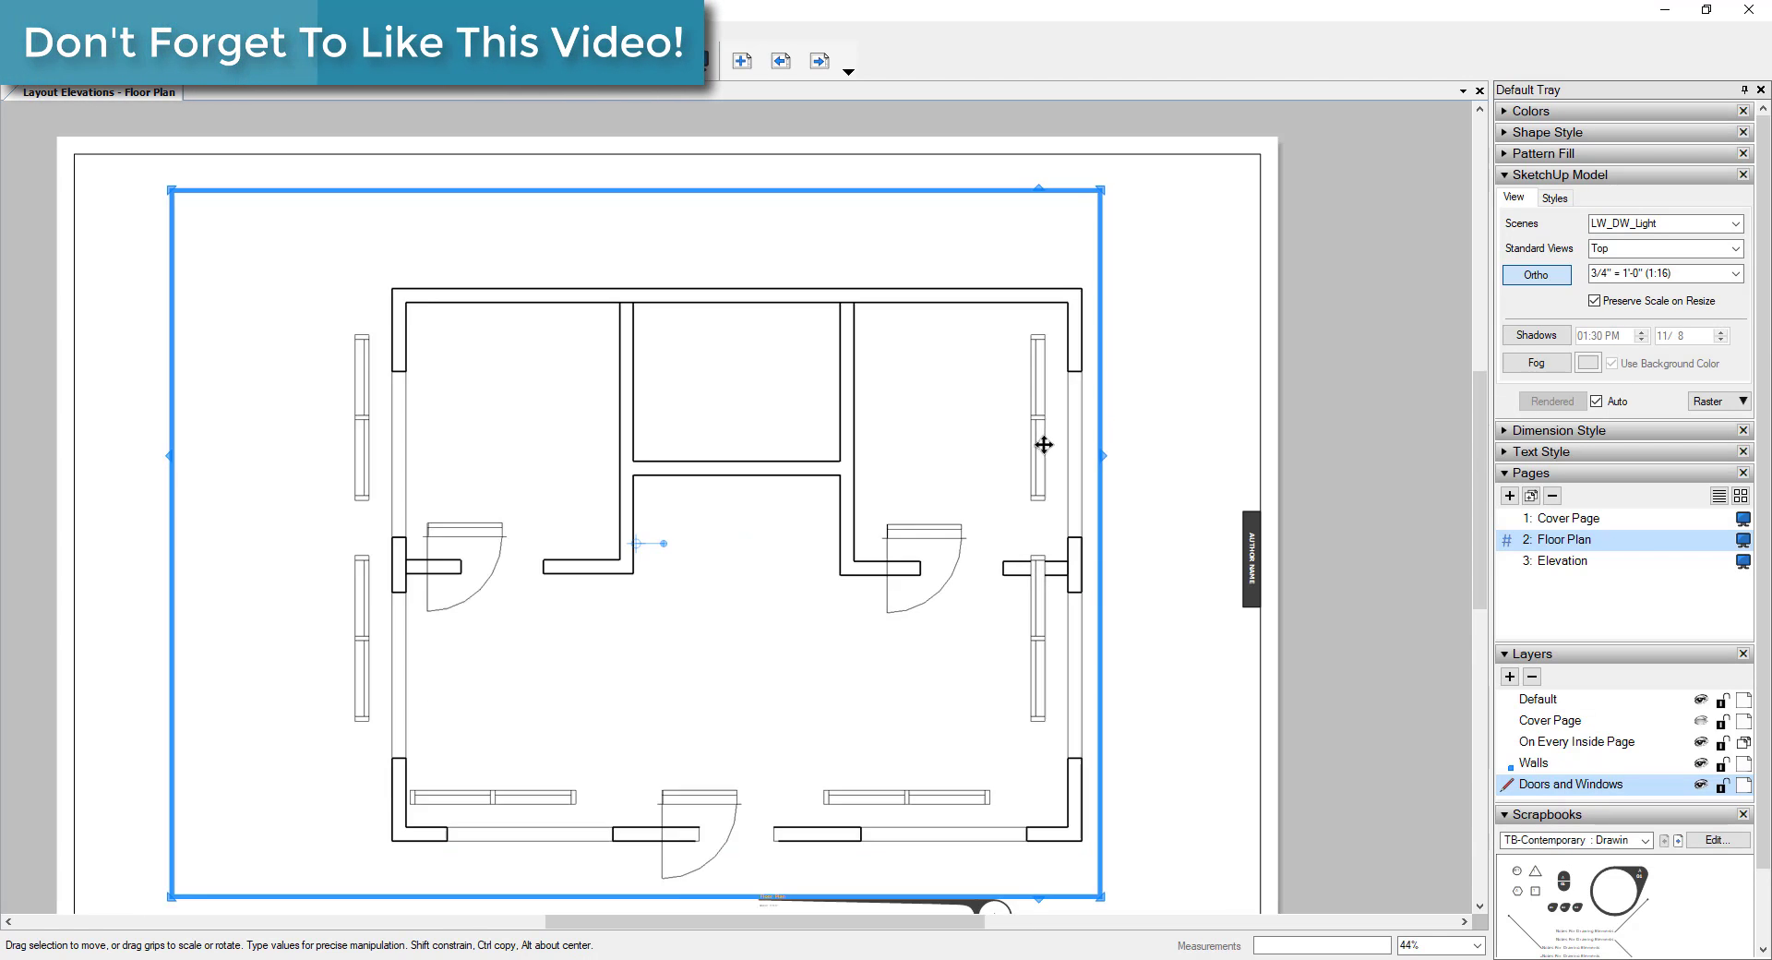
{"action": "scroll", "coordinate": [1043, 438], "scroll_direction": "up", "scroll_amount": 4}
{"action": "scroll", "coordinate": [1028, 368], "scroll_direction": "down", "scroll_amount": 6}
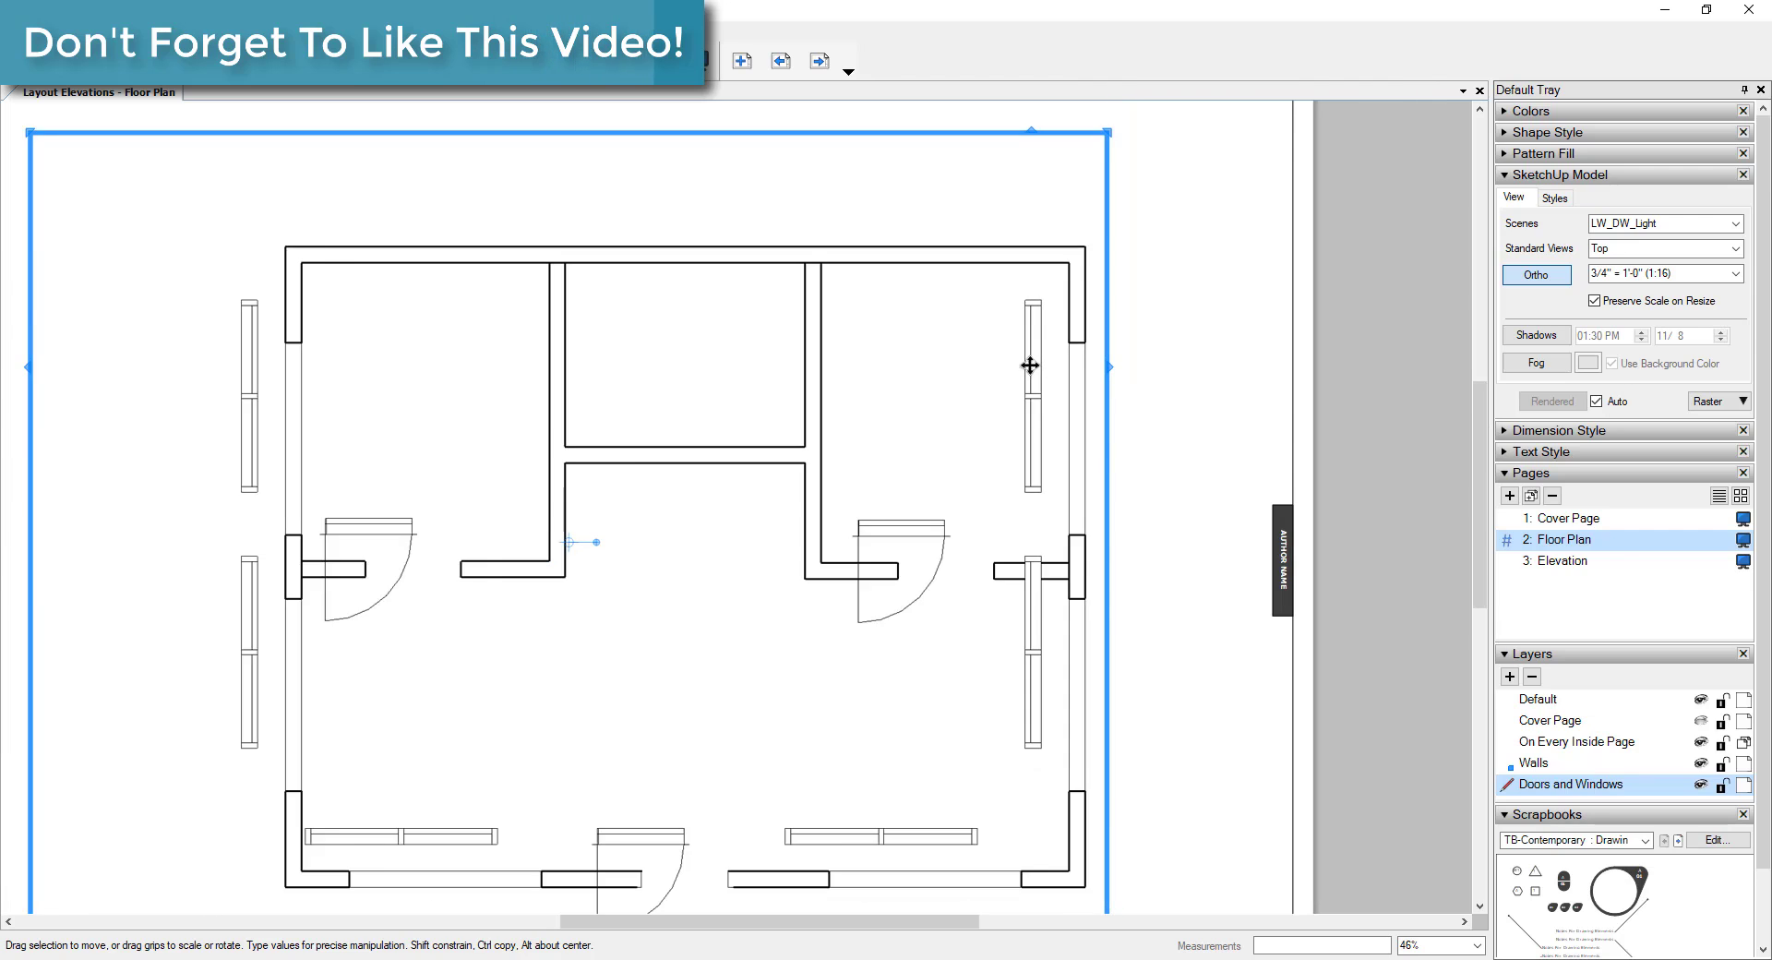
{"action": "left_click", "coordinate": [1030, 365]}
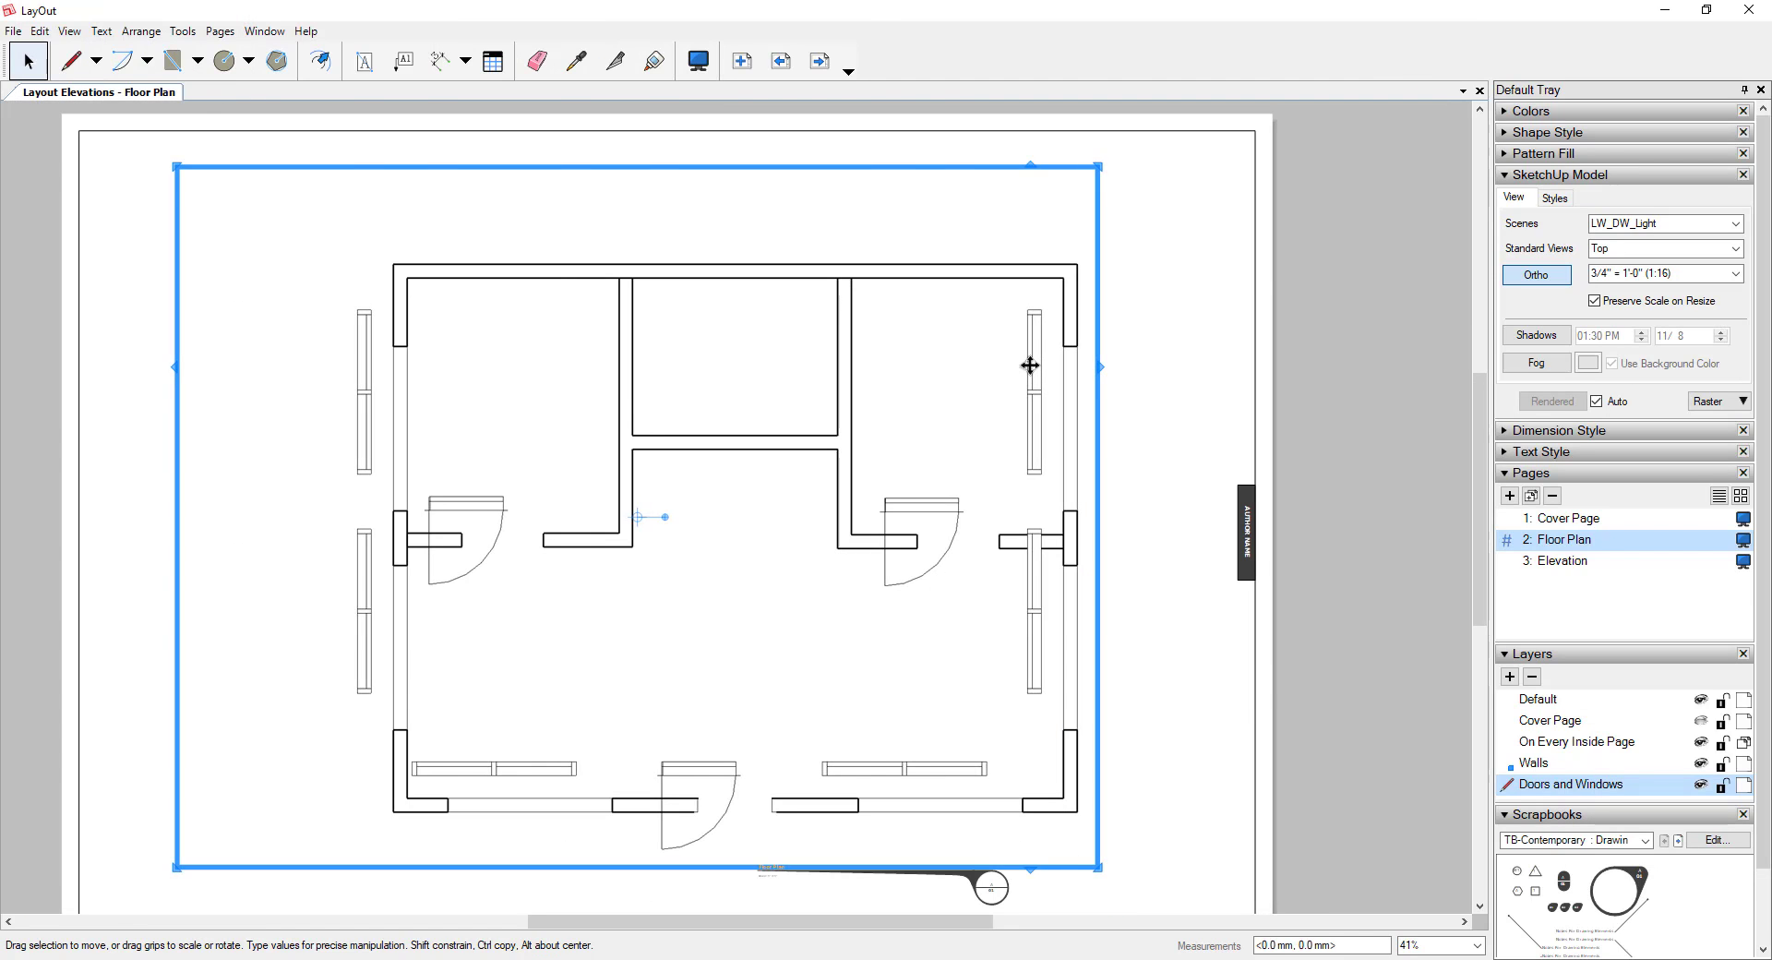
{"action": "key", "text": "Right"}
{"action": "key", "text": "Right"}
{"action": "key", "text": "Right"}
{"action": "key", "text": "Right"}
{"action": "key", "text": "Right"}
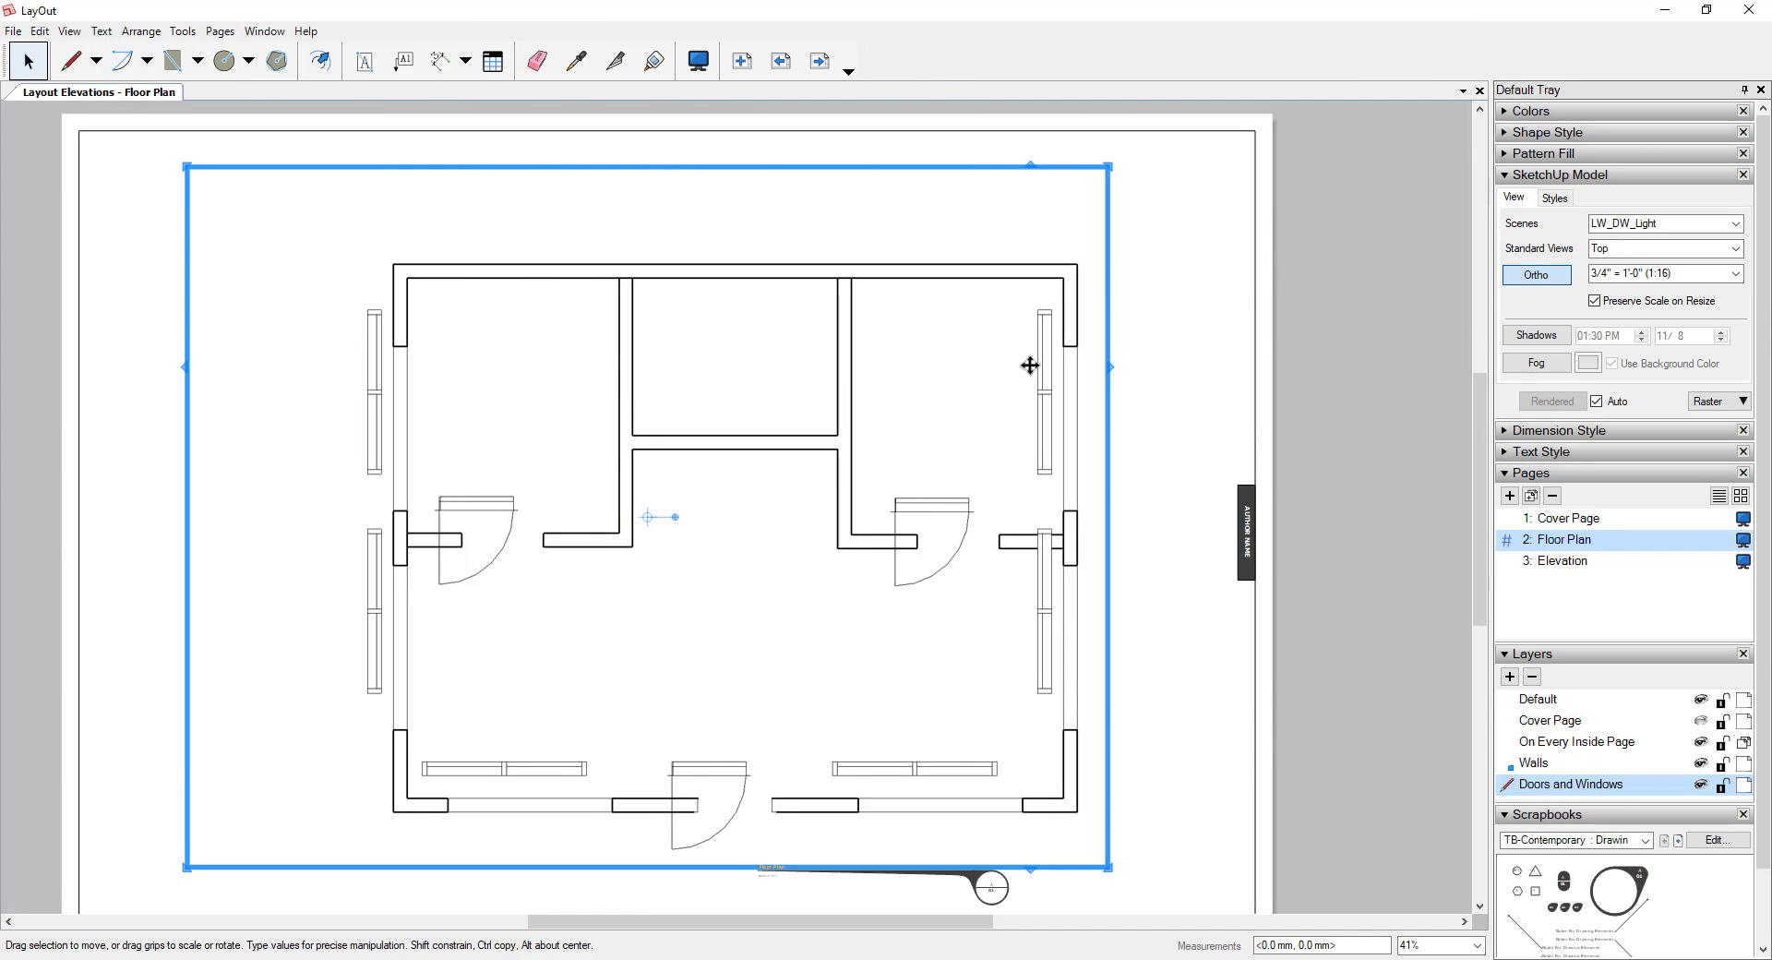
{"action": "key", "text": "Right"}
{"action": "key", "text": "Right"}
{"action": "key", "text": "Right"}
{"action": "key", "text": "Right"}
{"action": "key", "text": "Right"}
{"action": "key", "text": "Right"}
{"action": "key", "text": "Right"}
{"action": "key", "text": "Right"}
{"action": "key", "text": "Right"}
{"action": "key", "text": "Right"}
{"action": "key", "text": "Right"}
{"action": "key", "text": "Right"}
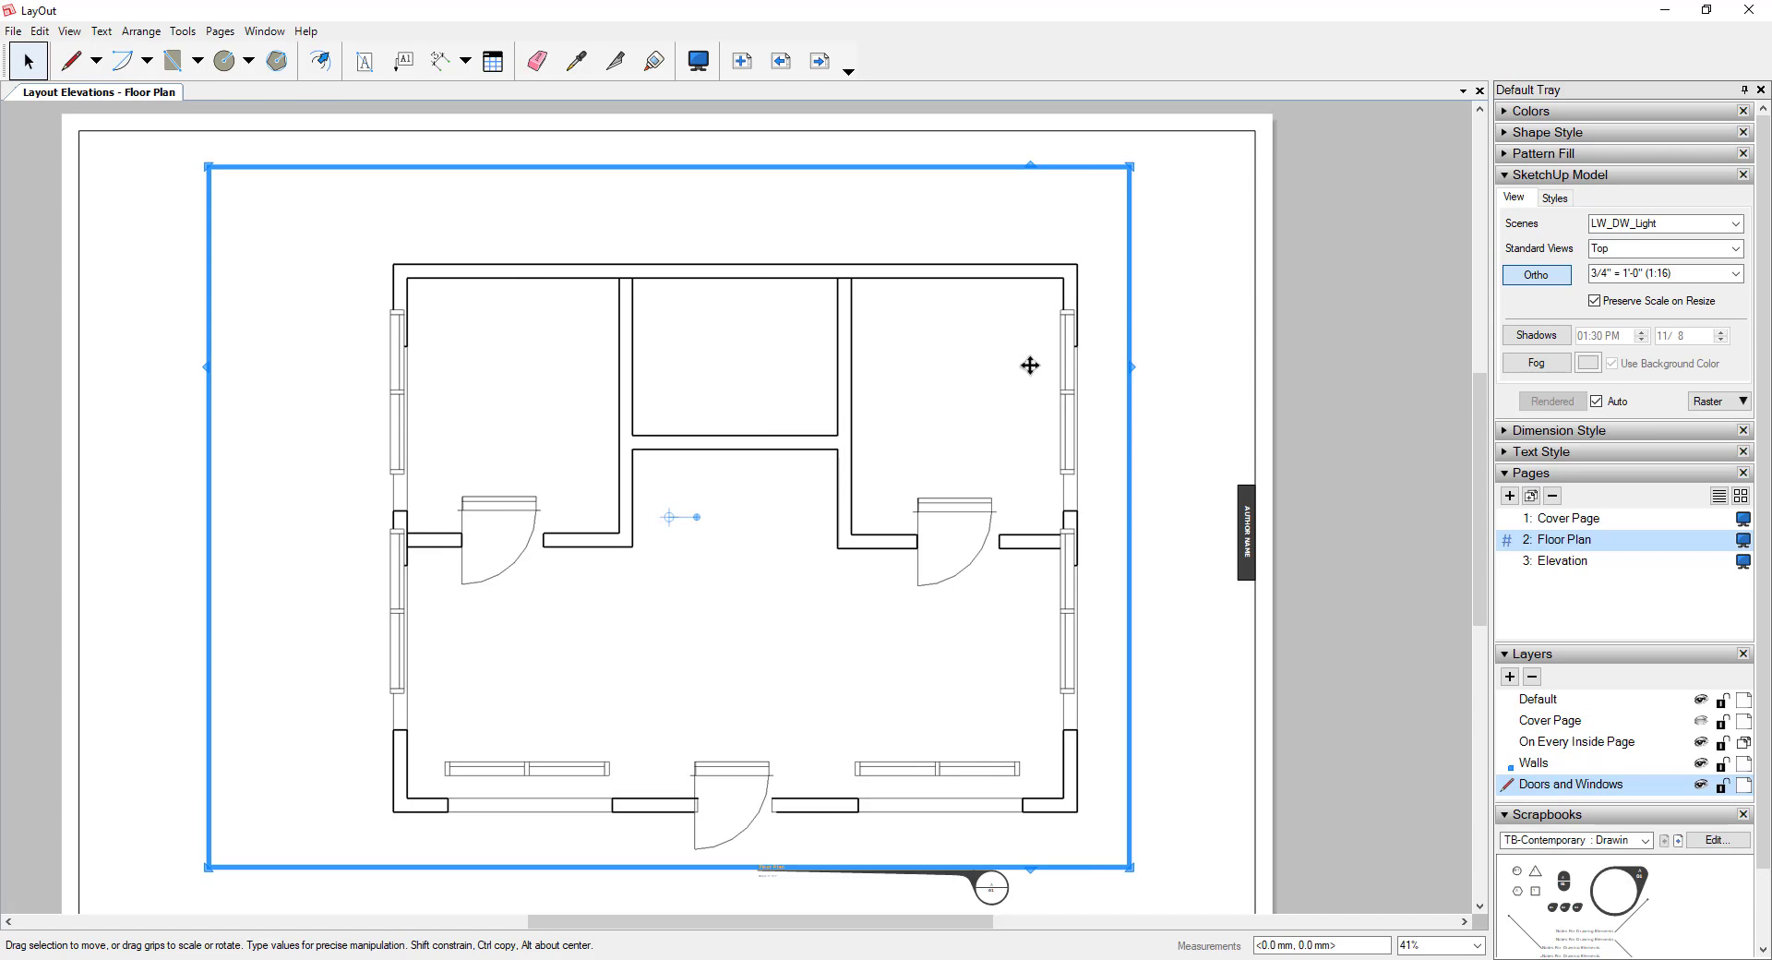
{"action": "key", "text": "Right"}
{"action": "key", "text": "Right"}
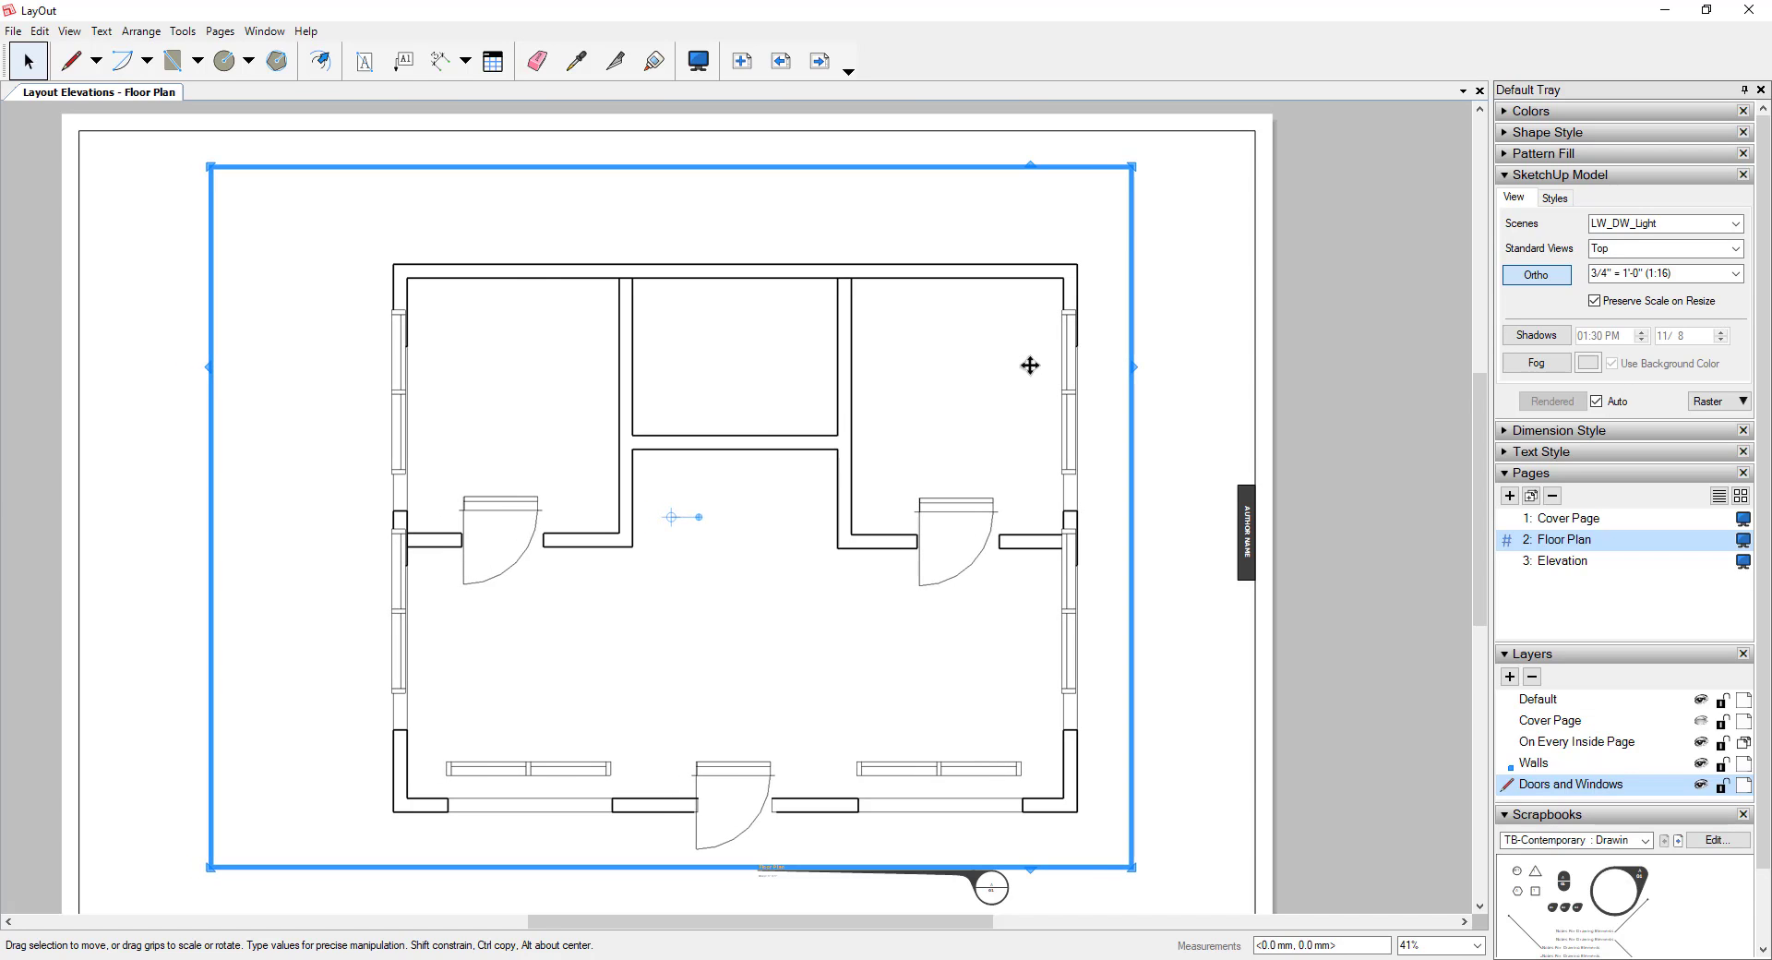
{"action": "key", "text": "Right"}
{"action": "key", "text": "Right"}
{"action": "key", "text": "Right"}
{"action": "key", "text": "Right"}
{"action": "key", "text": "Right"}
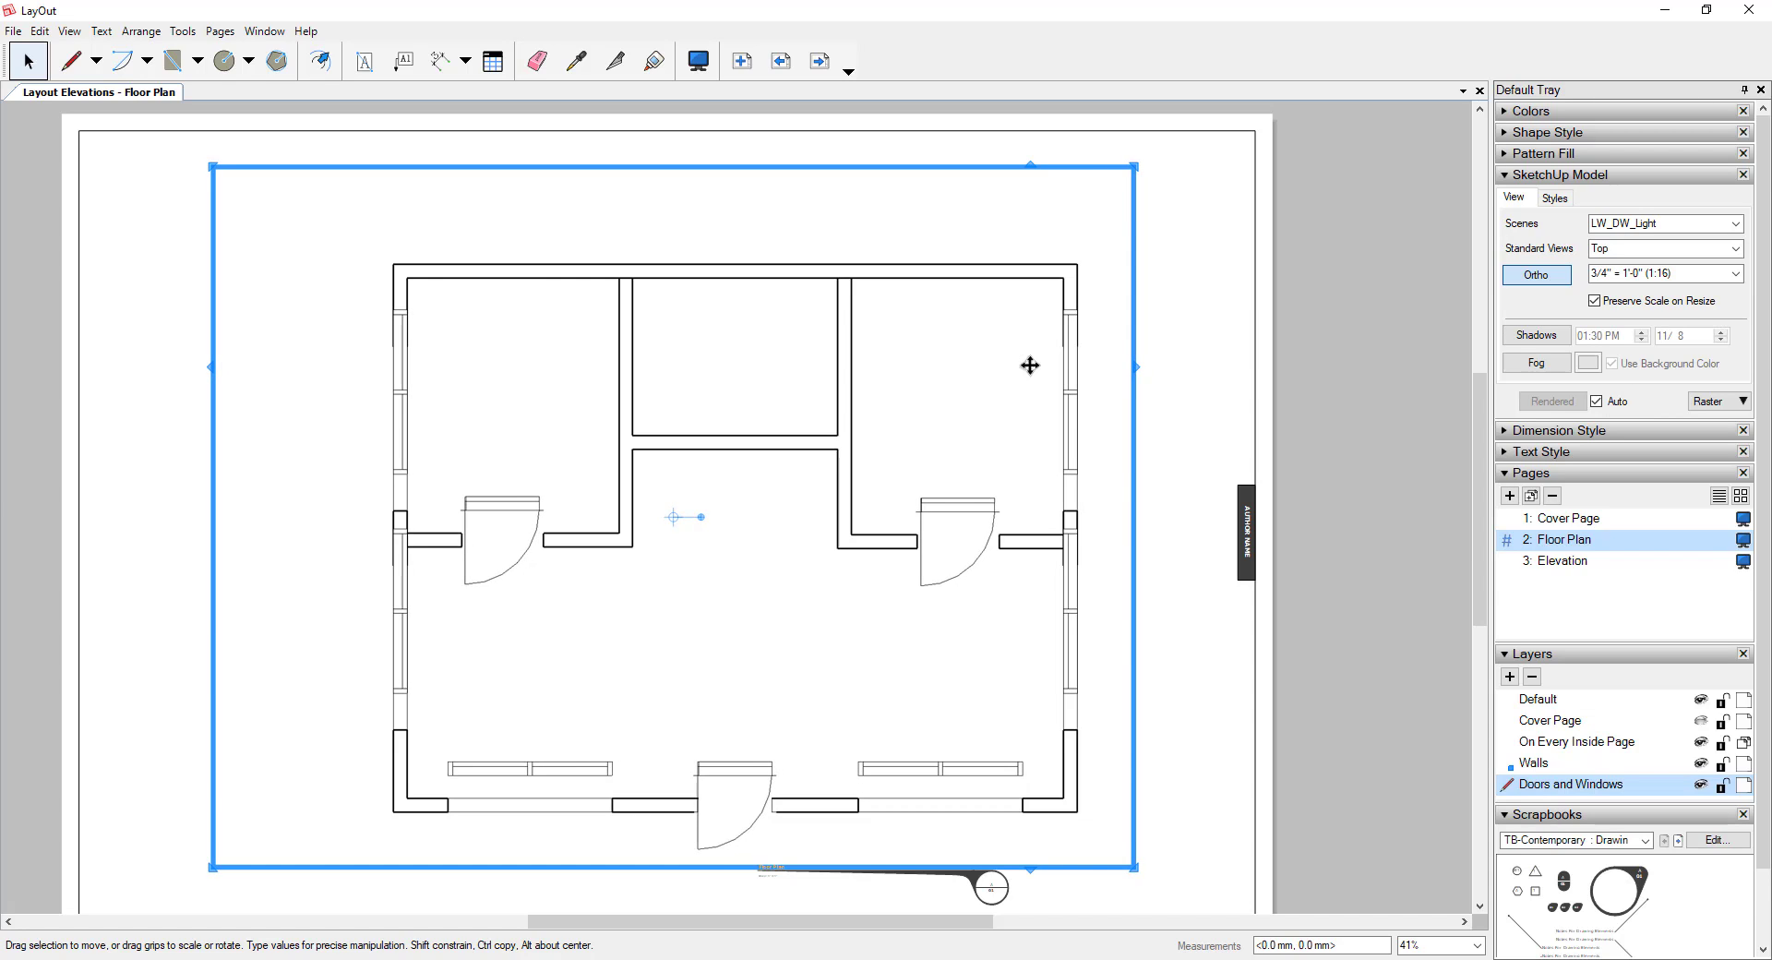
Nudge the LW_DW_Light viewport down until its doors and windows sit roughly in the wall openings
{"action": "key", "text": "Down"}
{"action": "key", "text": "Down"}
{"action": "key", "text": "Down"}
{"action": "key", "text": "Down"}
{"action": "key", "text": "Down"}
{"action": "key", "text": "Down"}
{"action": "key", "text": "Down"}
{"action": "key", "text": "Down"}
{"action": "key", "text": "Down"}
{"action": "key", "text": "Down"}
{"action": "key", "text": "Down"}
{"action": "key", "text": "Down"}
{"action": "key", "text": "Down"}
{"action": "key", "text": "Down"}
{"action": "key", "text": "Down"}
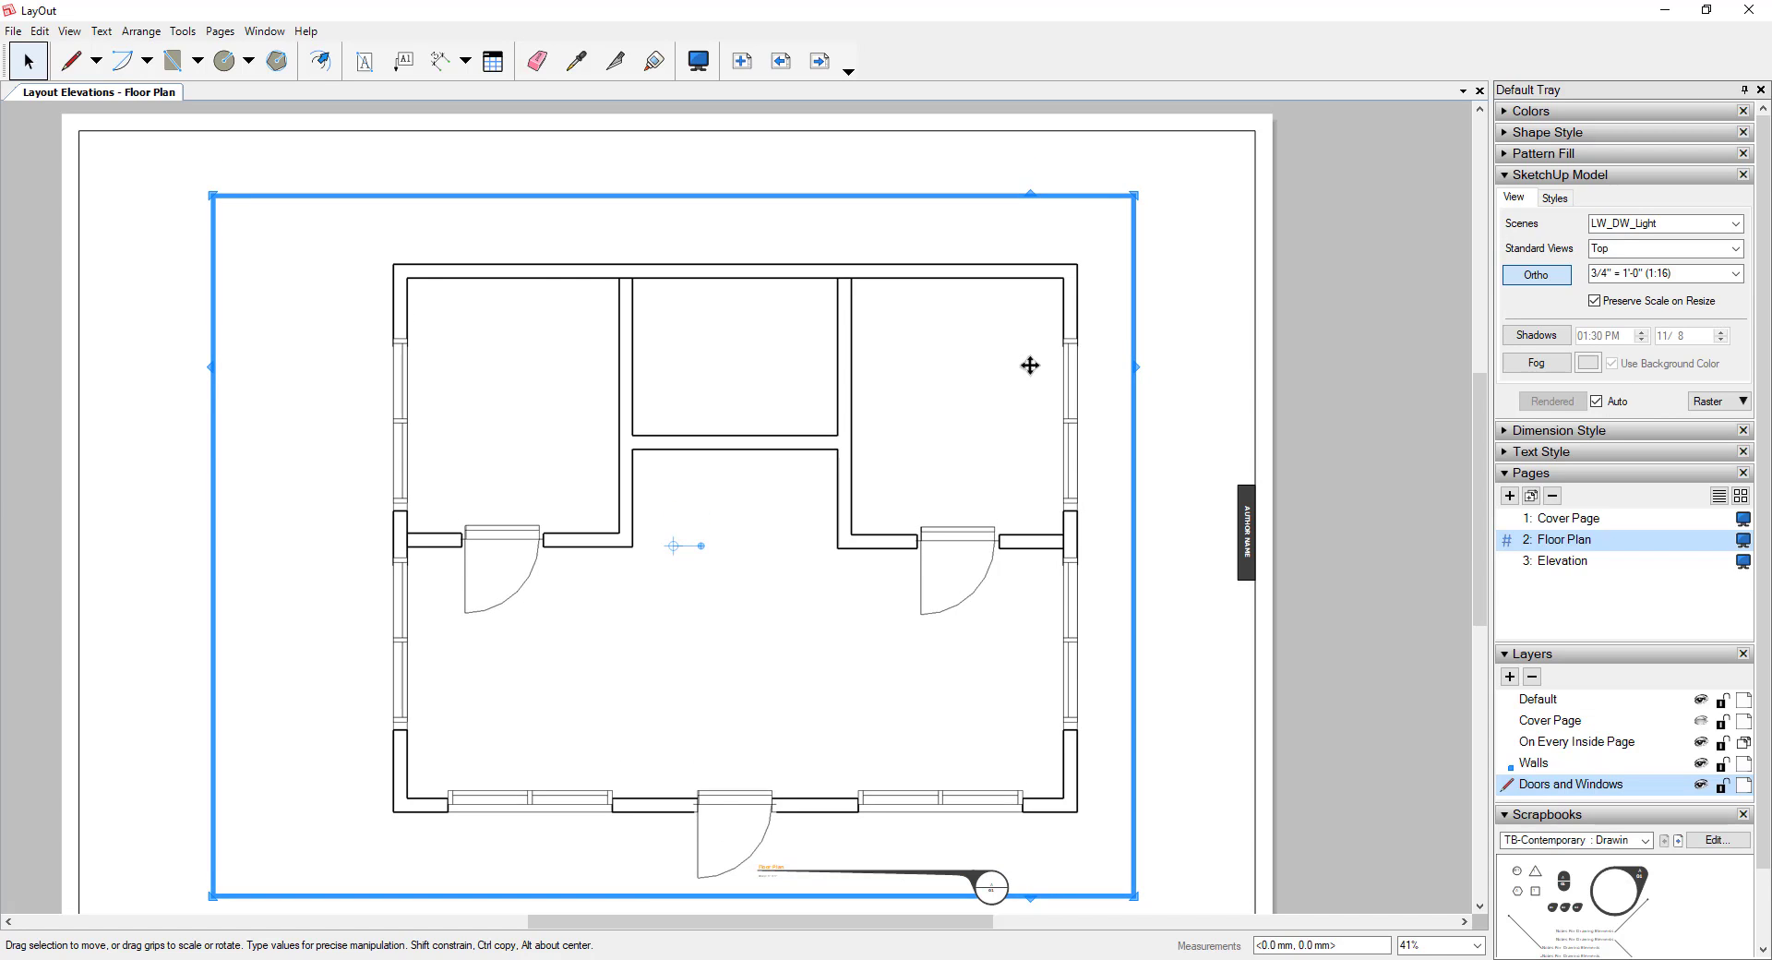
{"action": "key", "text": "Down"}
{"action": "key", "text": "Down"}
{"action": "key", "text": "Down"}
{"action": "key", "text": "Down"}
{"action": "key", "text": "Down"}
{"action": "key", "text": "Down"}
{"action": "key", "text": "Down"}
{"action": "key", "text": "Down"}
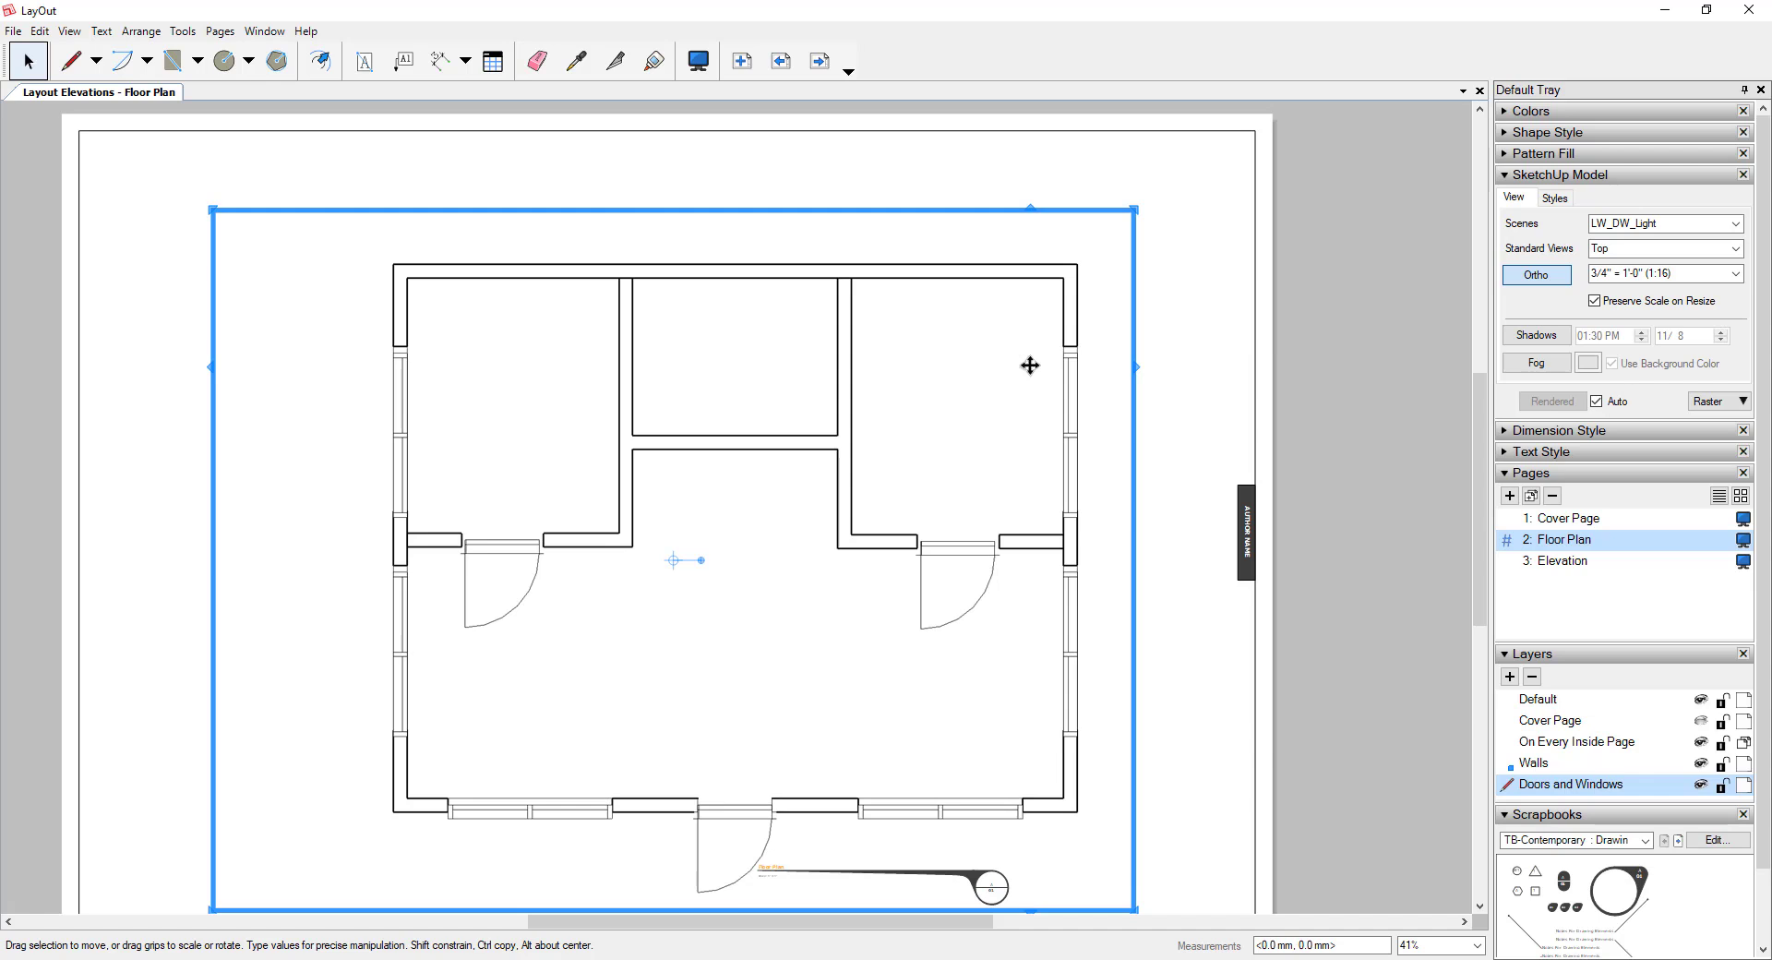
{"action": "key", "text": "Up"}
{"action": "key", "text": "Up"}
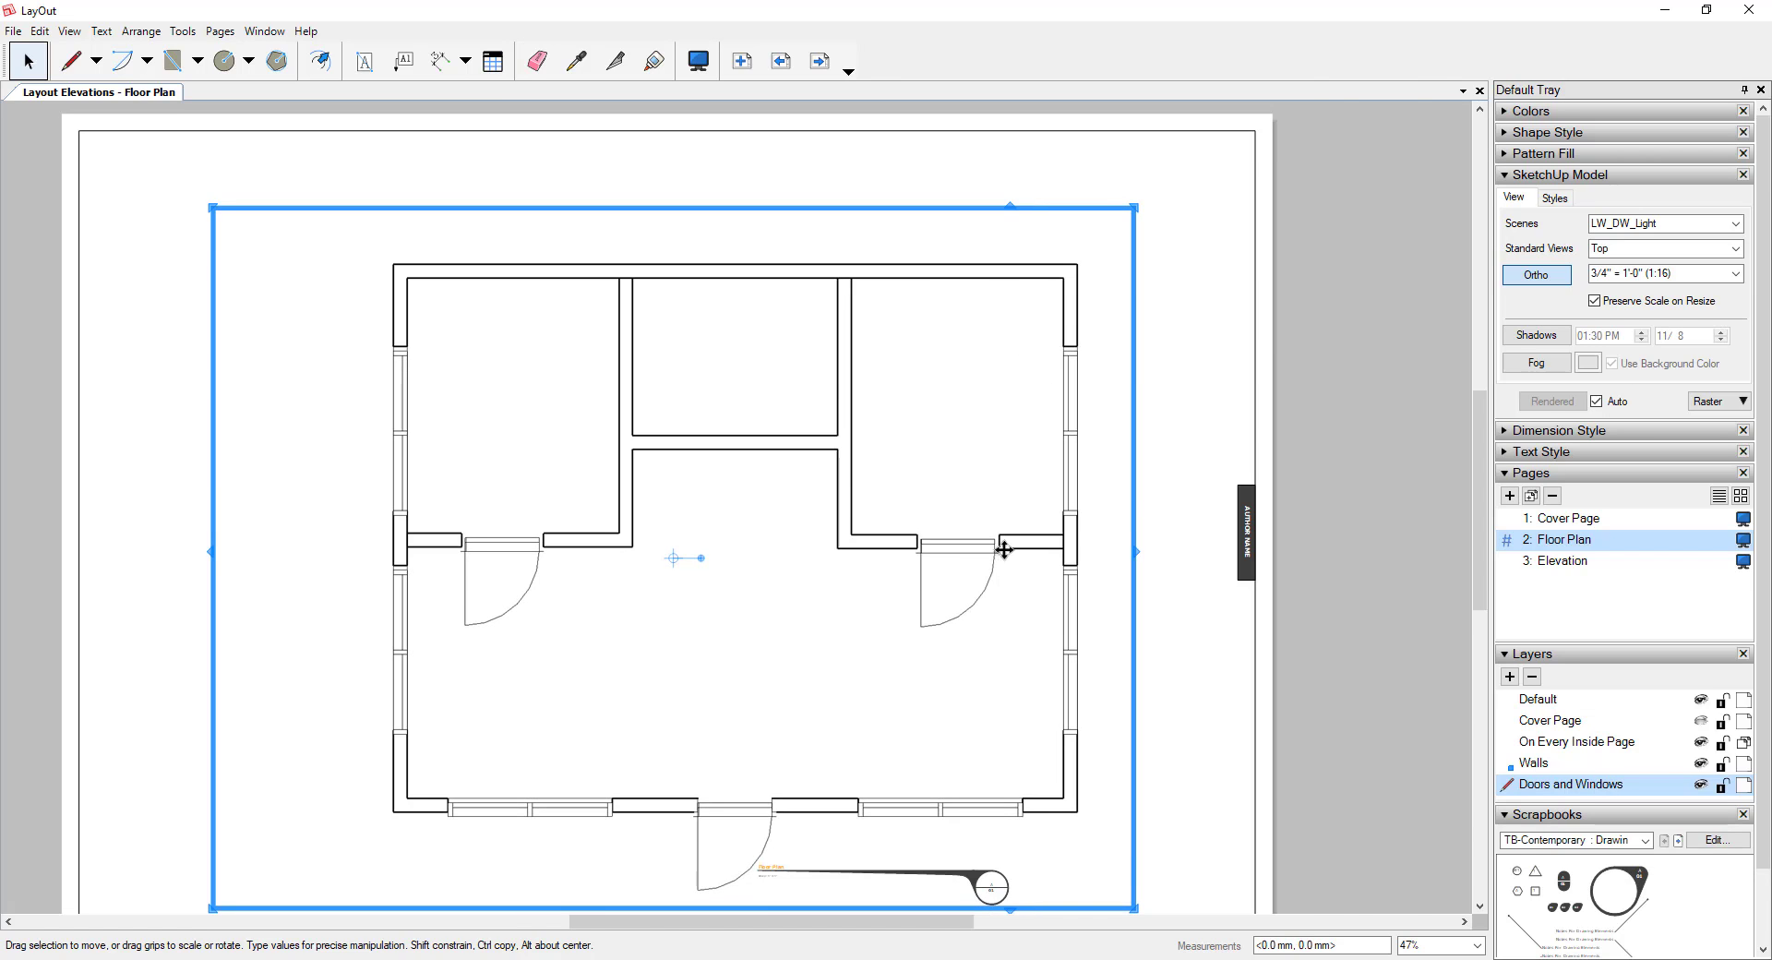
Fine-tune the LW_DW_Light viewport's position by snapping the door frame to the wall corner at the door opening
{"action": "scroll", "coordinate": [1004, 549], "scroll_direction": "up", "scroll_amount": 6}
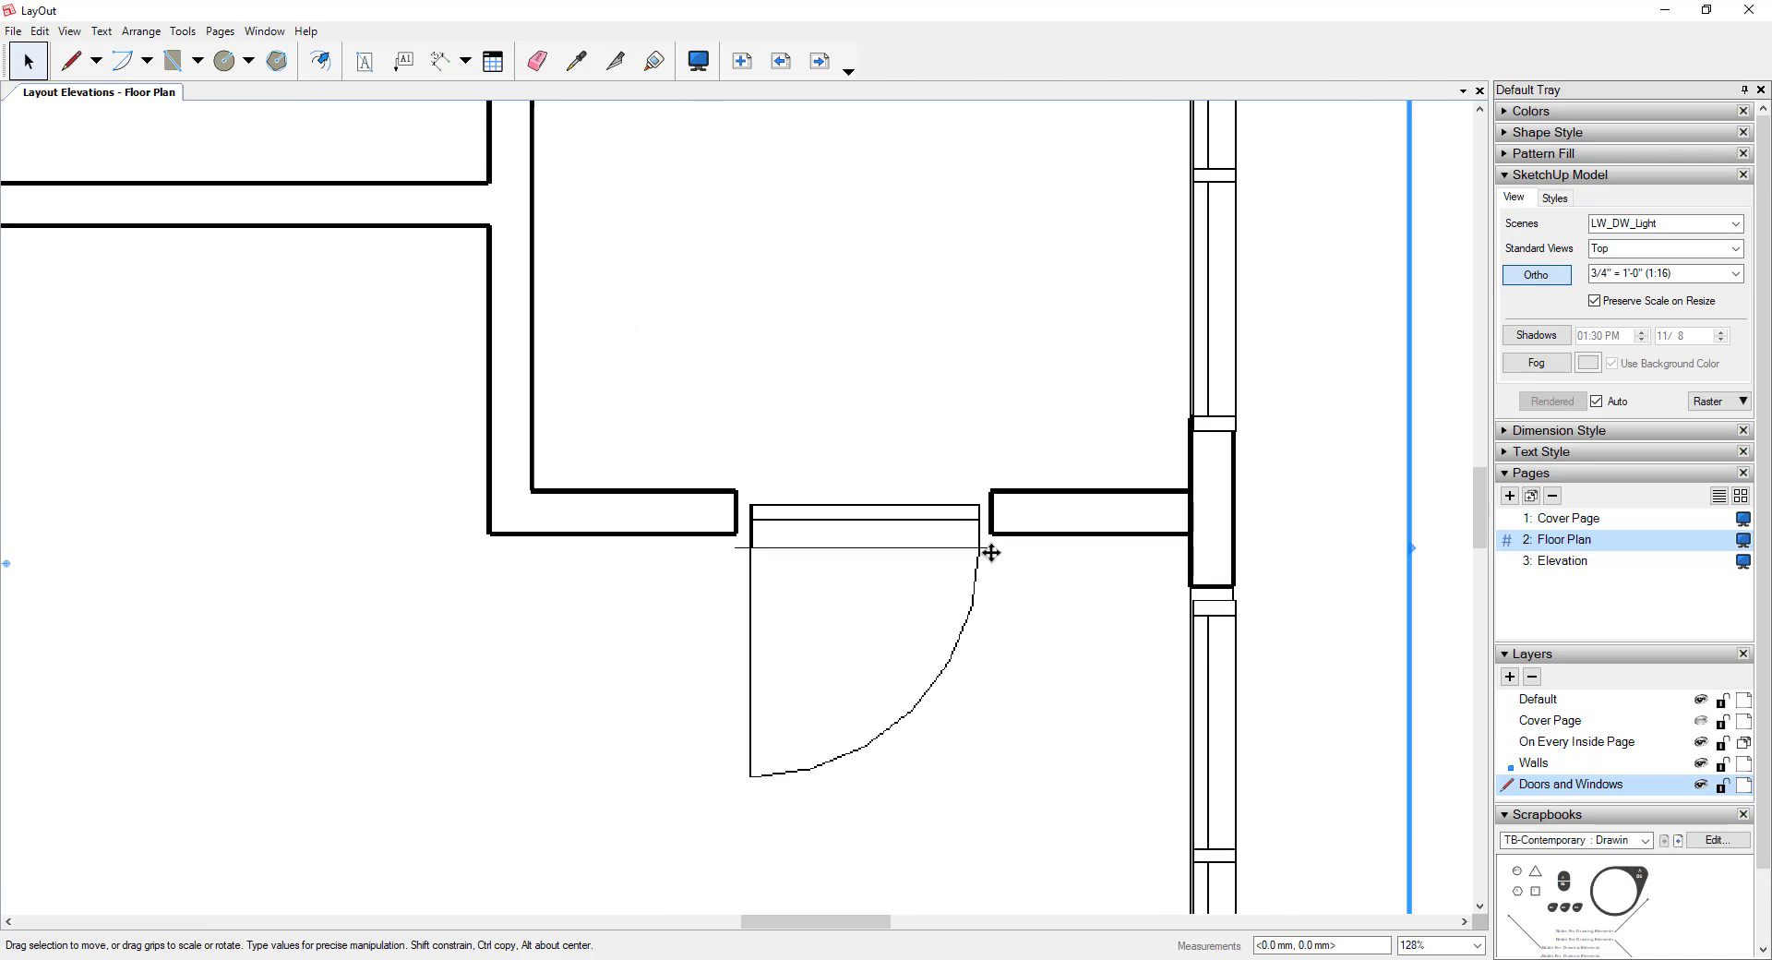
{"action": "left_click_drag", "start_coordinate": [990, 550], "coordinate": [987, 534]}
{"action": "scroll", "coordinate": [1005, 514], "scroll_direction": "down", "scroll_amount": 6}
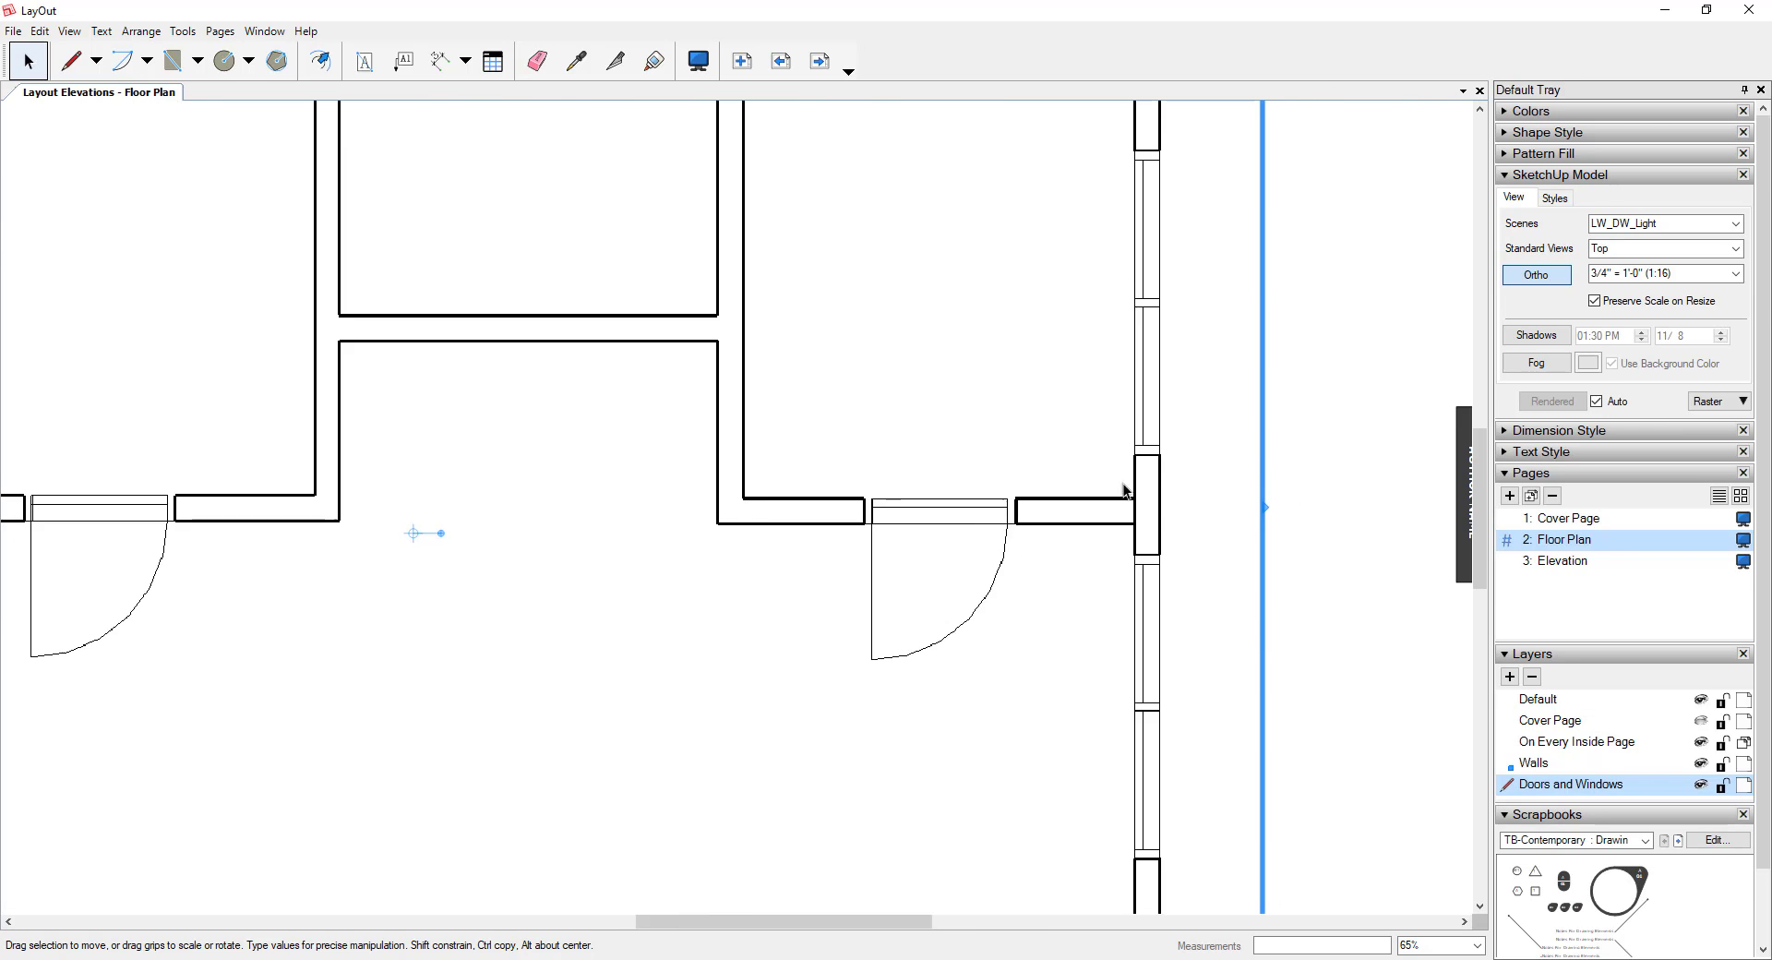
Hide and reshow the Doors and Windows layer to check which floor plan viewport sits on it
{"action": "scroll", "coordinate": [1052, 480], "scroll_direction": "down", "scroll_amount": 1}
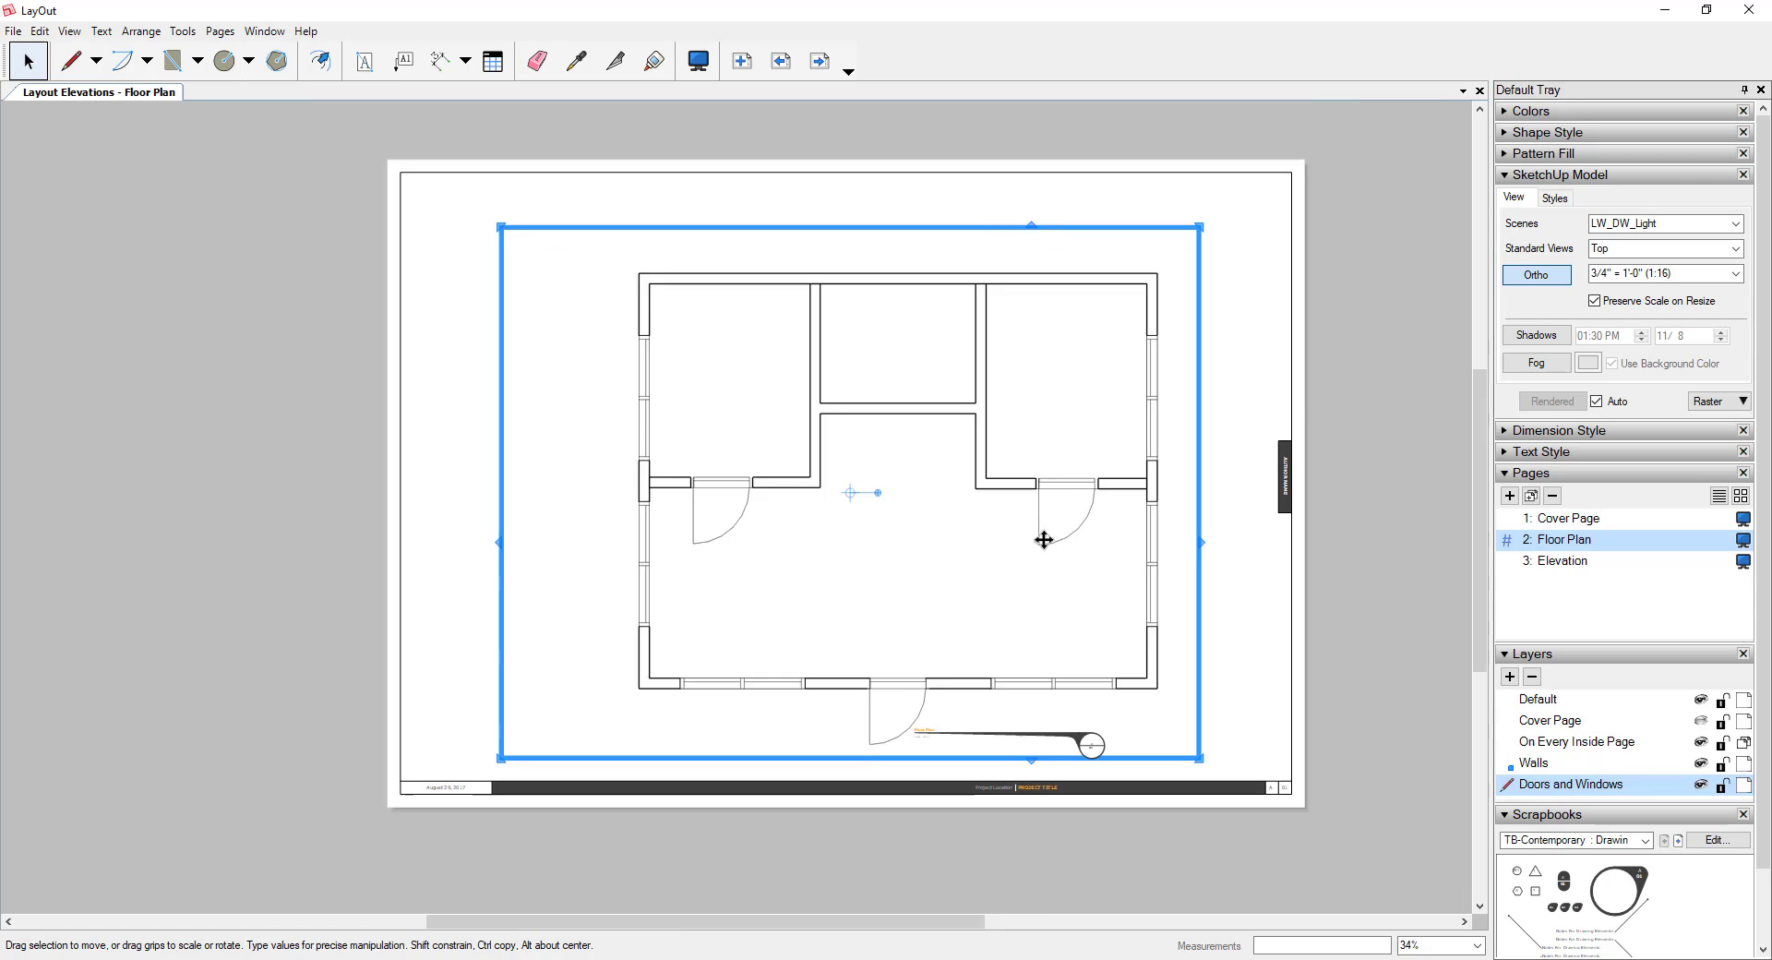
{"action": "left_click", "coordinate": [1281, 327]}
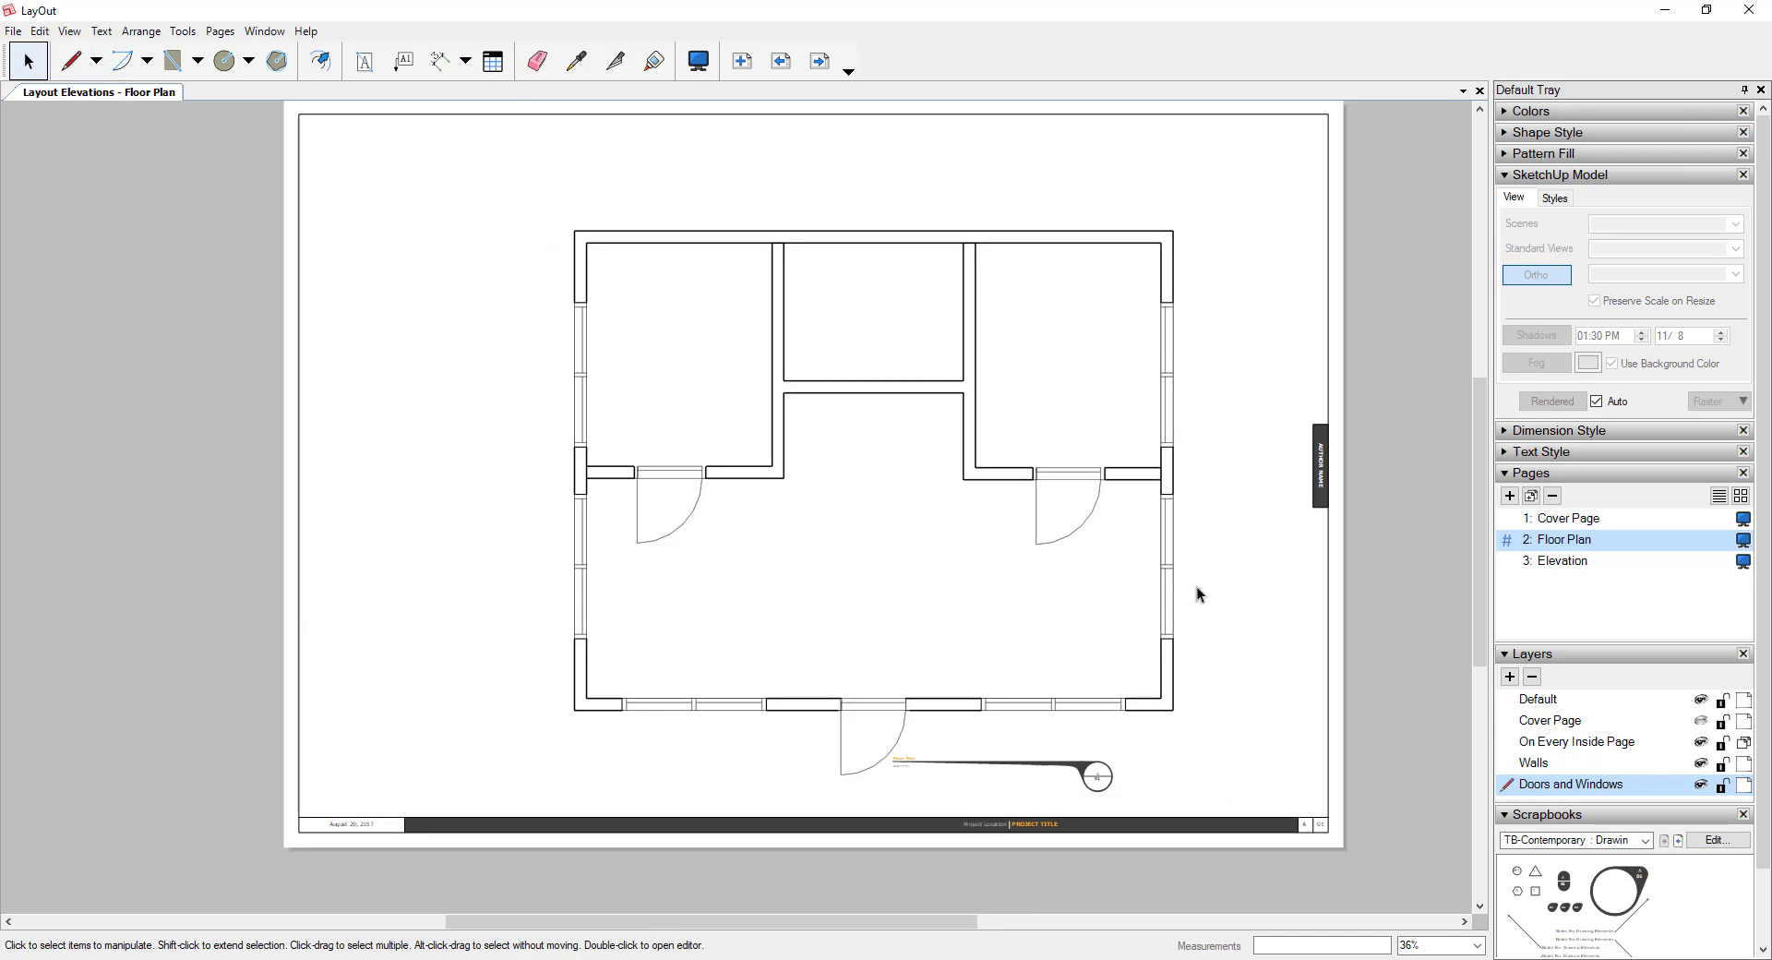
{"action": "scroll", "coordinate": [1253, 590], "scroll_direction": "up", "scroll_amount": 1}
{"action": "scroll", "coordinate": [1200, 614], "scroll_direction": "up", "scroll_amount": 1}
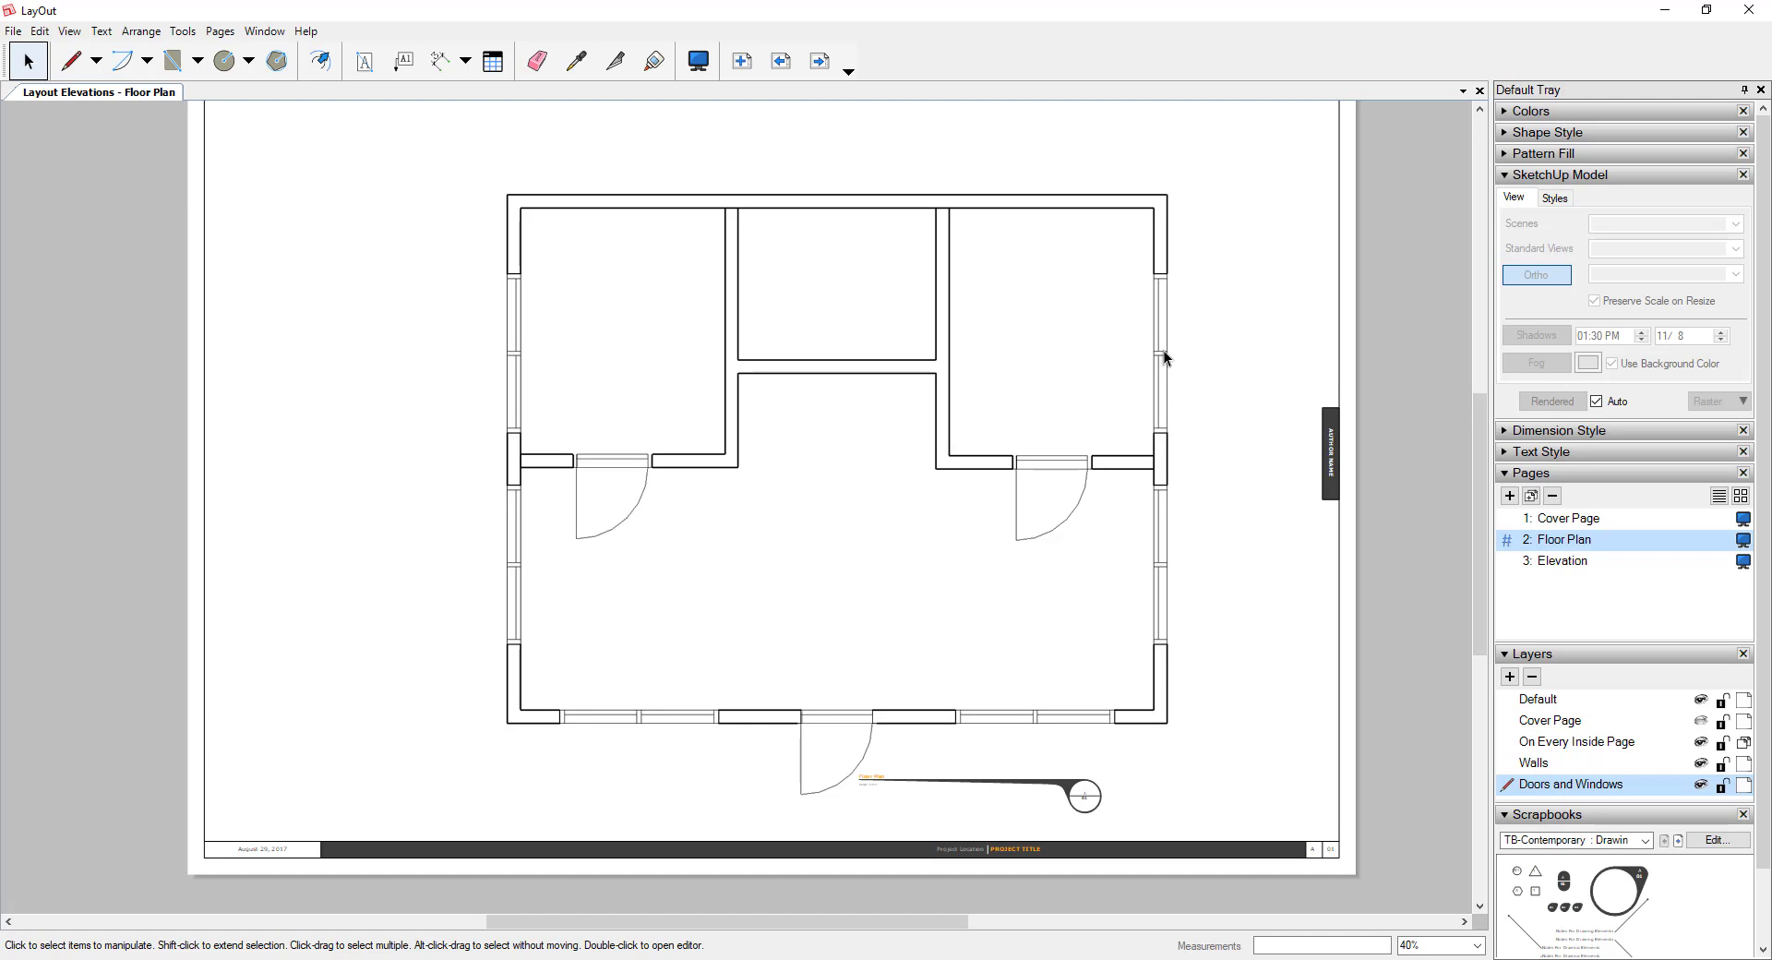
{"action": "left_click", "coordinate": [1160, 459]}
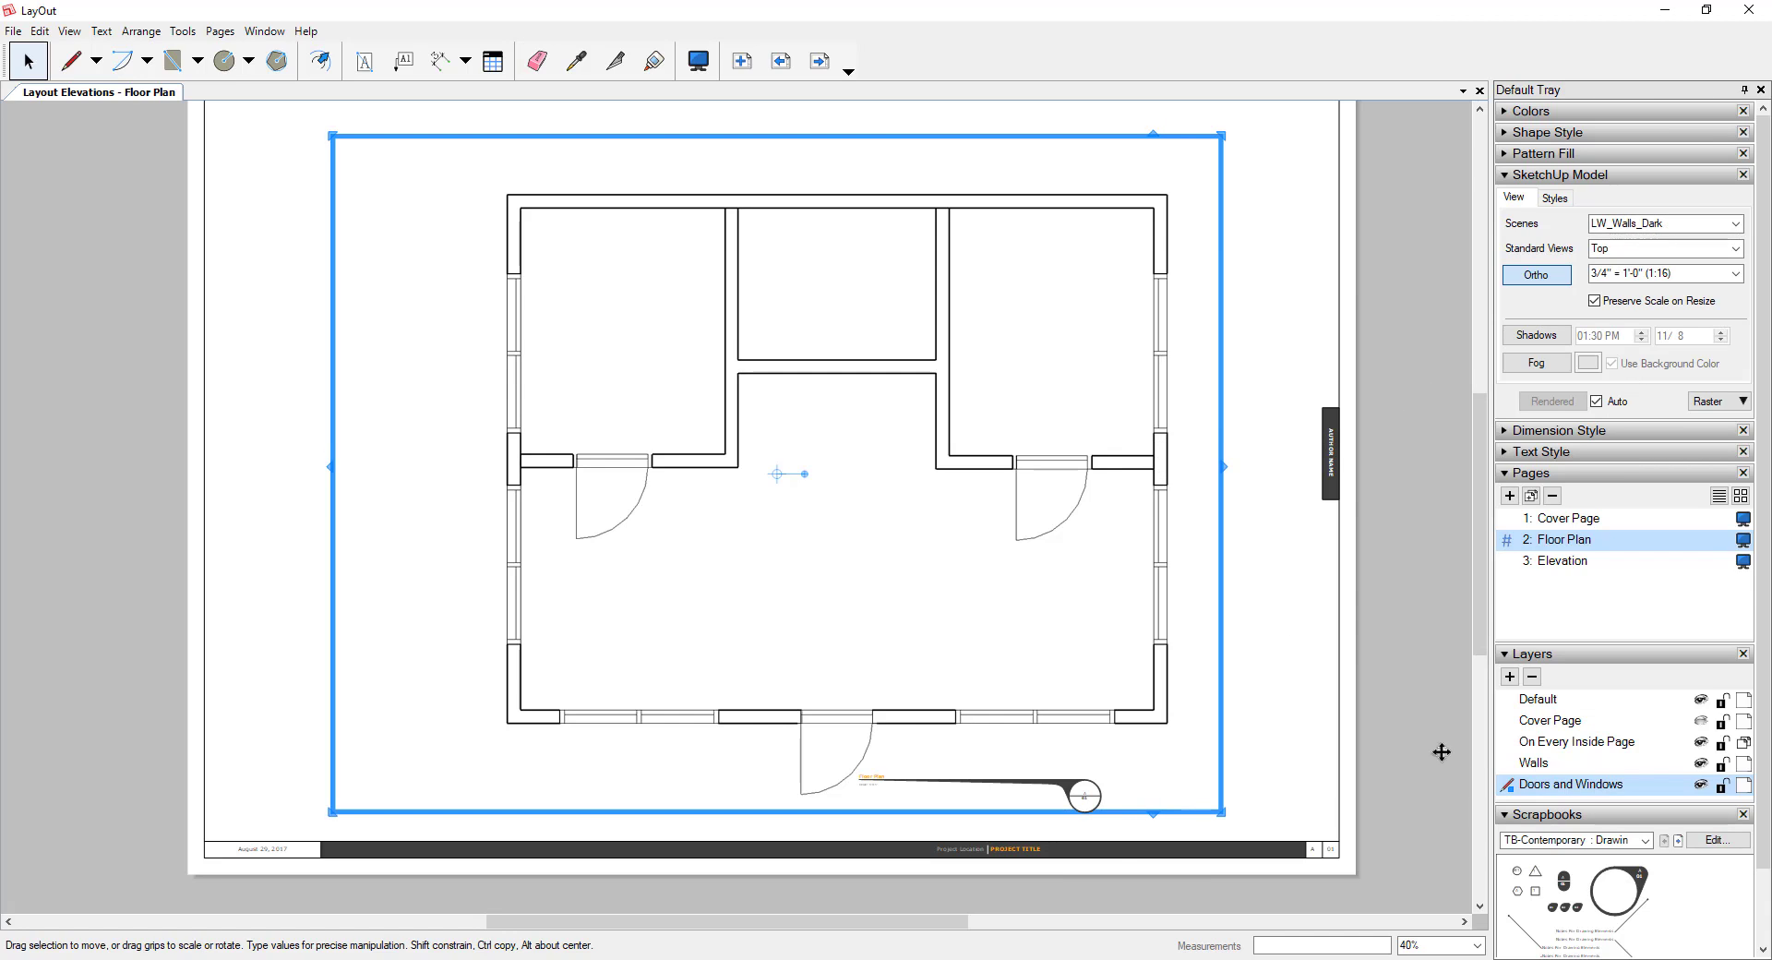
{"action": "left_click", "coordinate": [1698, 786]}
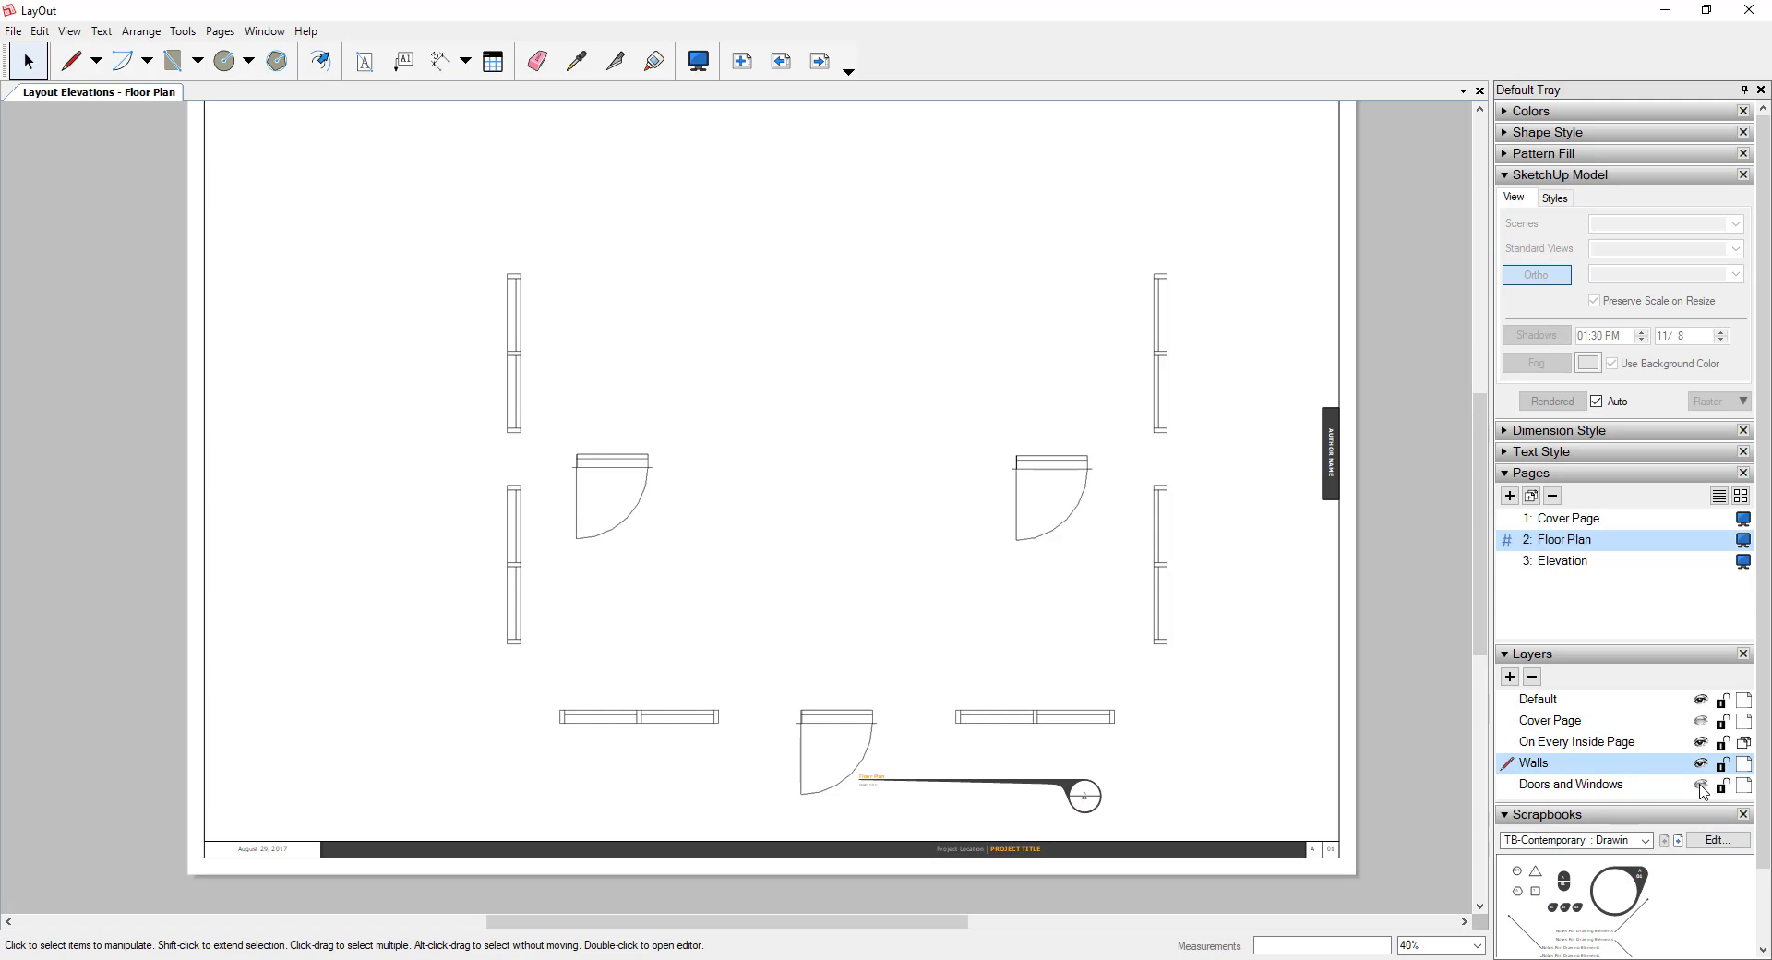
{"action": "left_click", "coordinate": [1701, 786]}
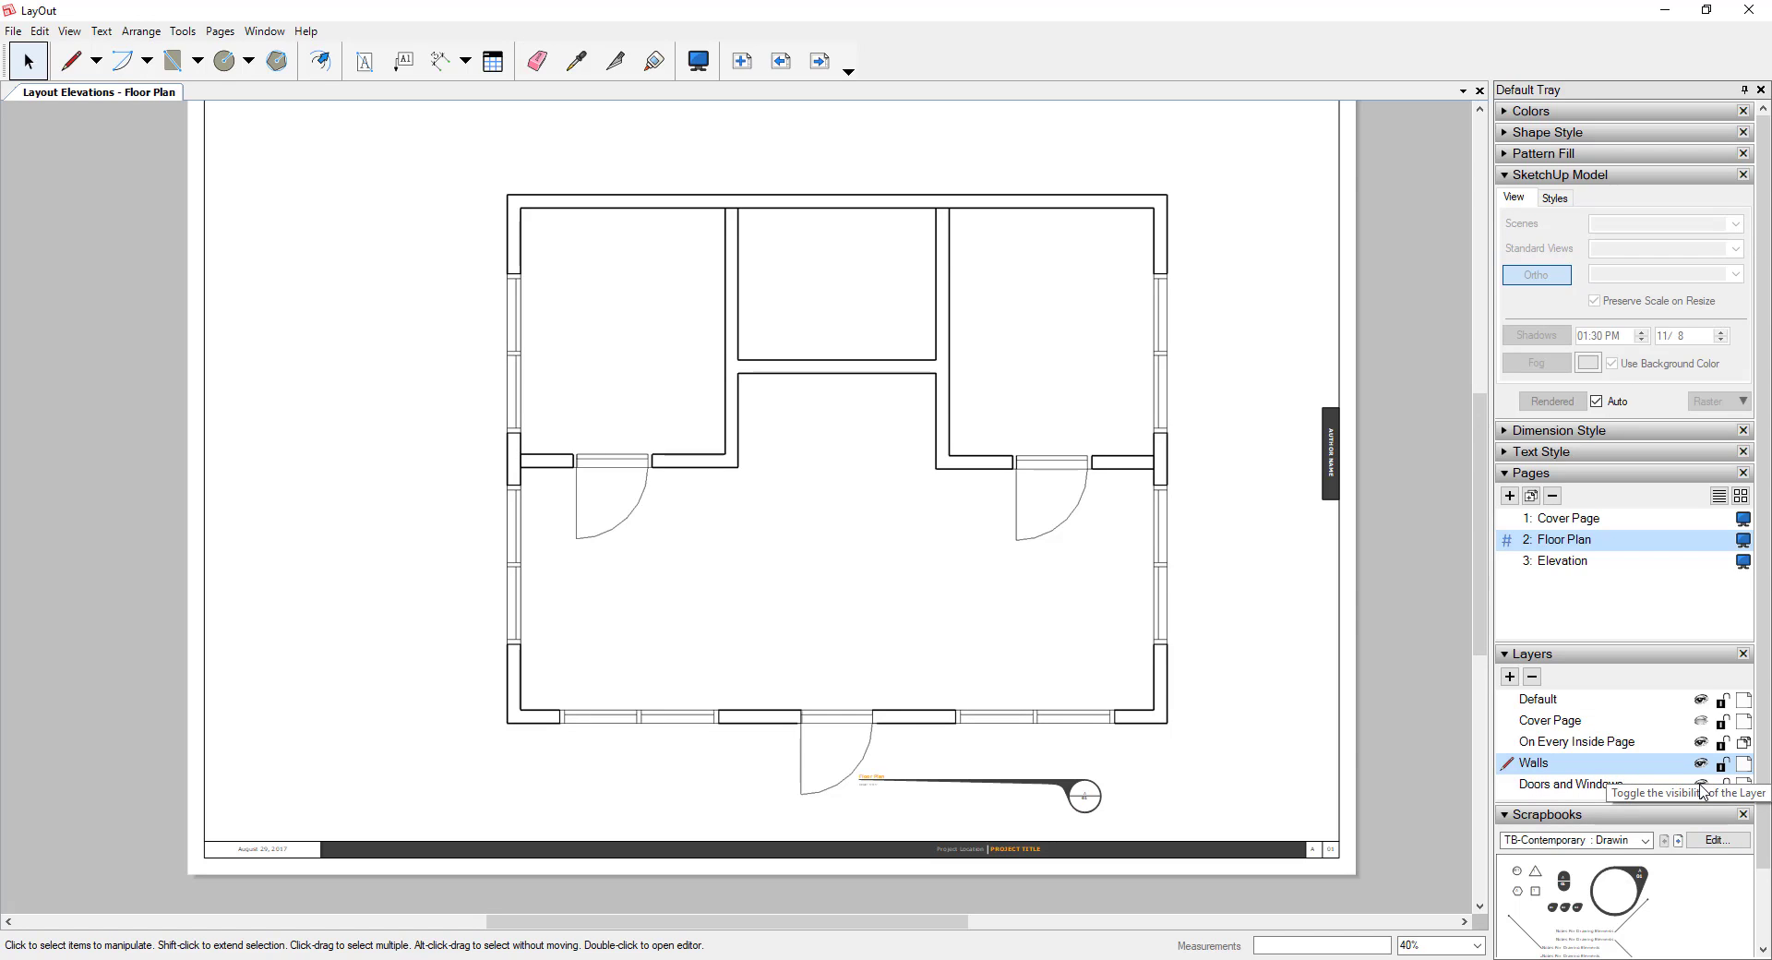
With the Doors and Windows layer hidden, move the LW_DW_Light viewport onto it, and make the layer visible again
{"action": "left_click", "coordinate": [1701, 787]}
{"action": "right_click", "coordinate": [1049, 492]}
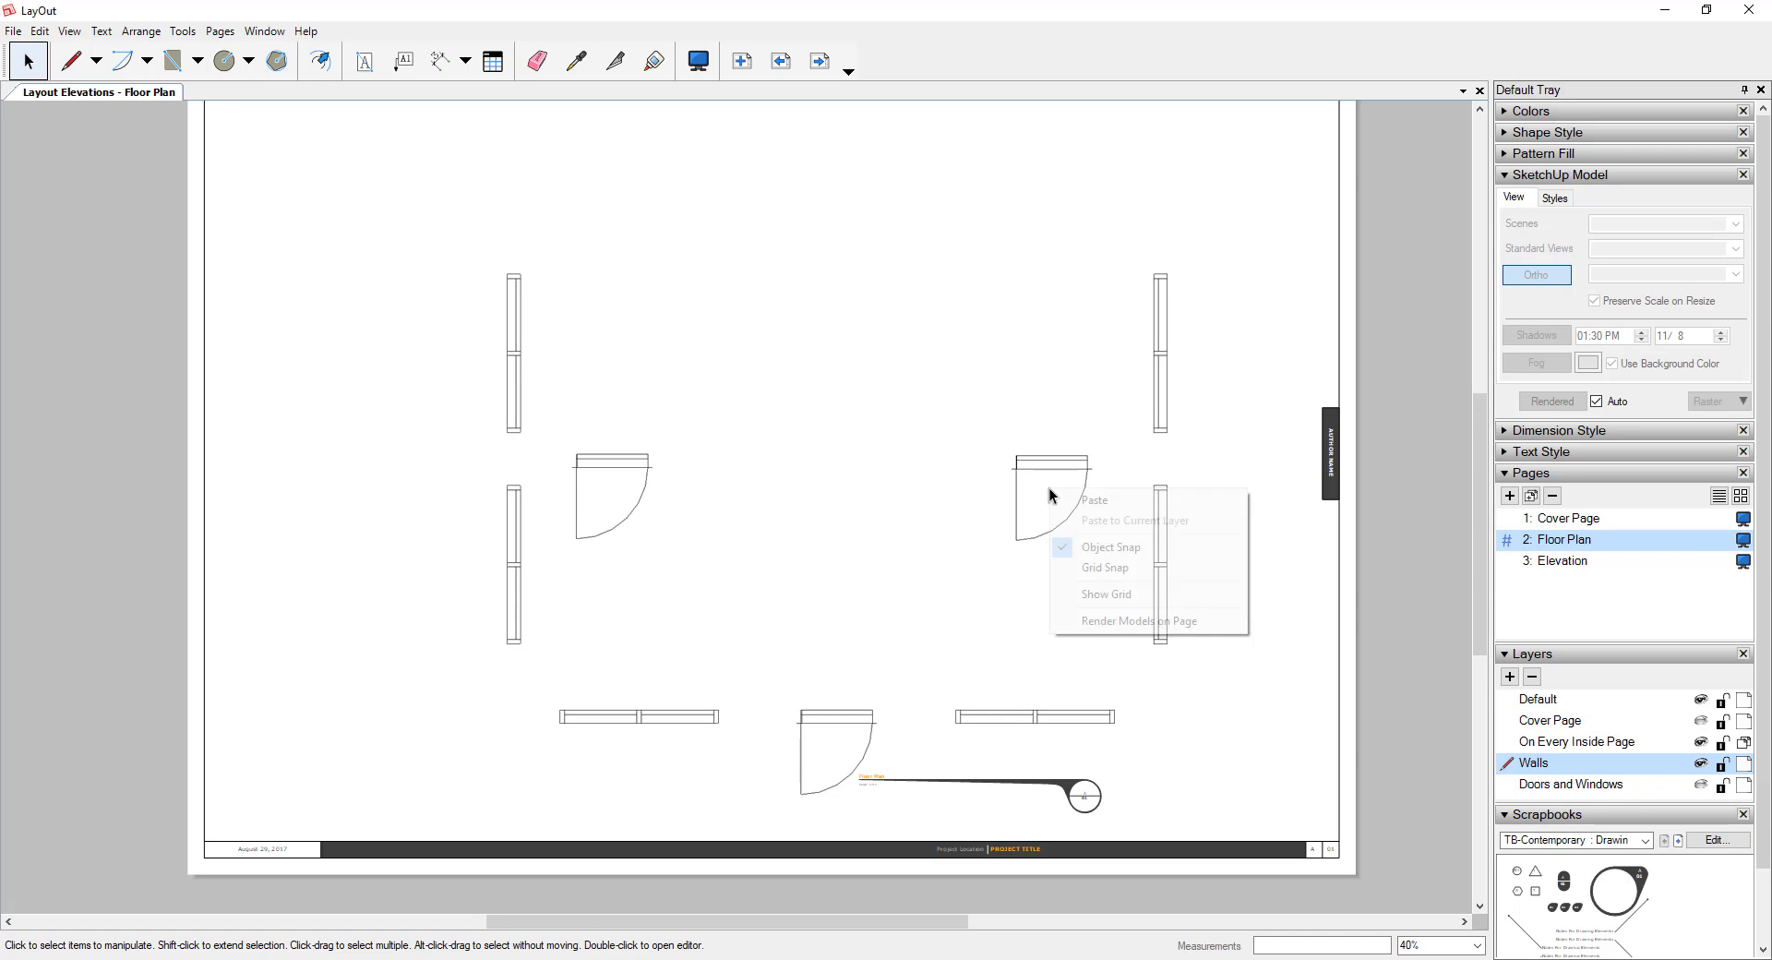
{"action": "left_click", "coordinate": [1056, 462]}
{"action": "right_click", "coordinate": [1057, 461]}
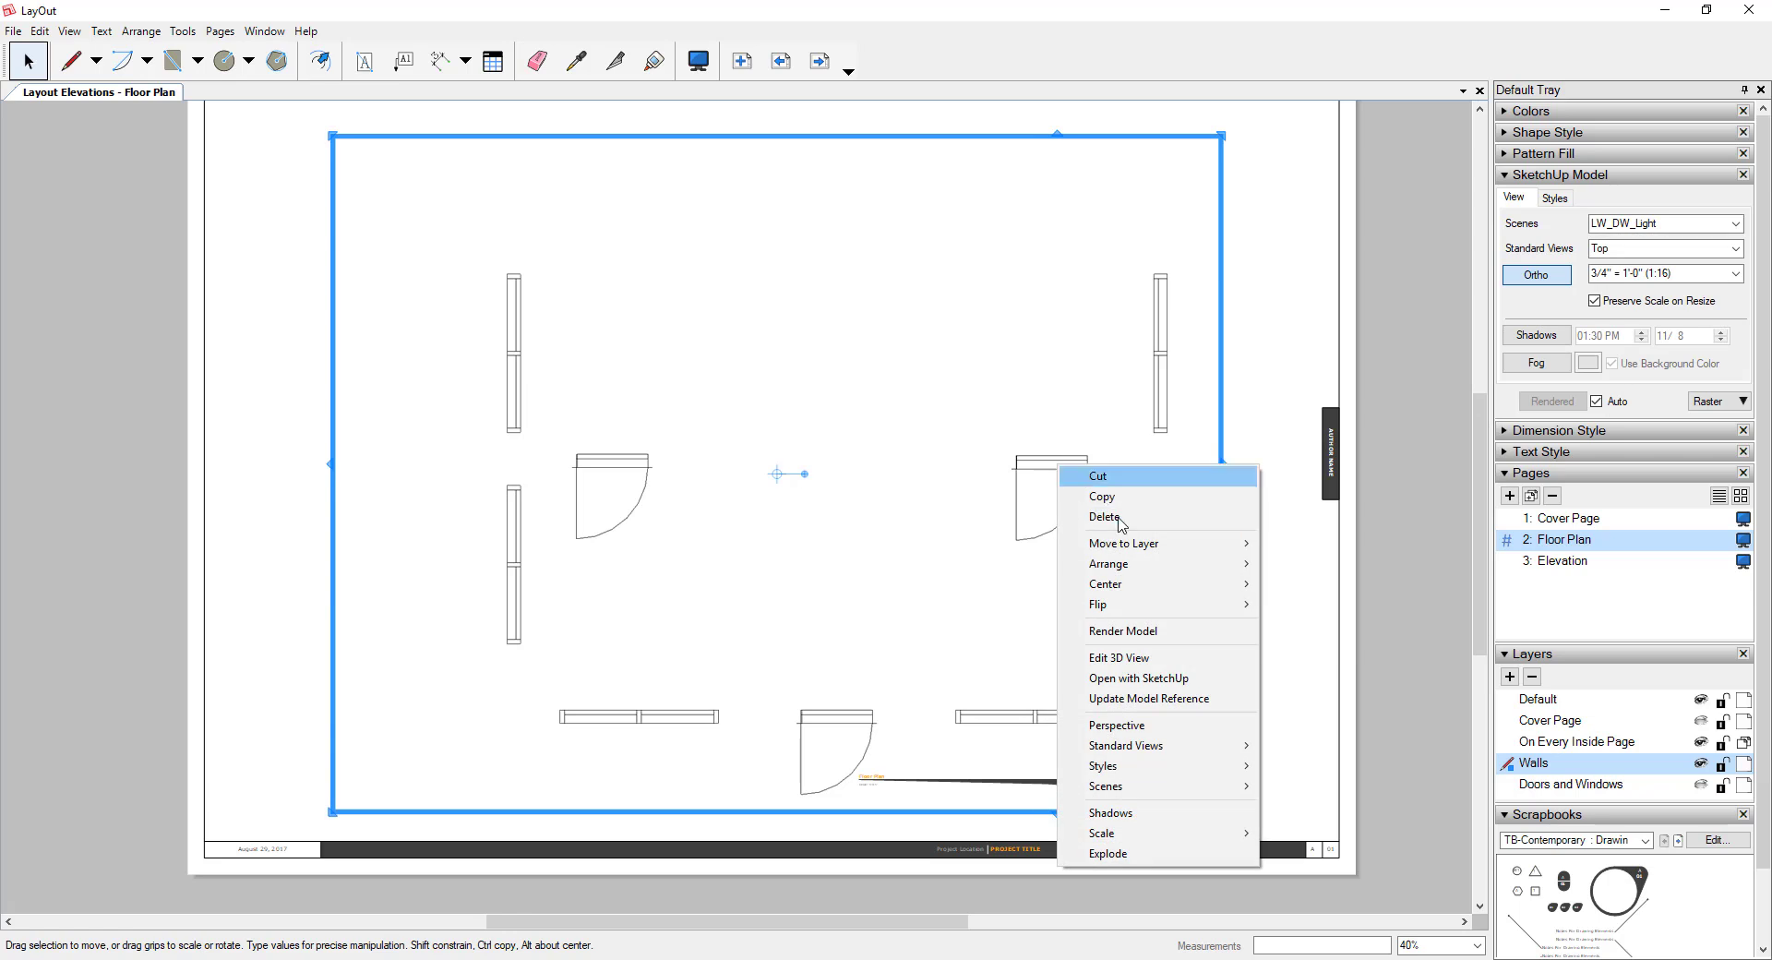
{"action": "mouse_move", "coordinate": [1154, 559]}
{"action": "left_click", "coordinate": [1331, 653]}
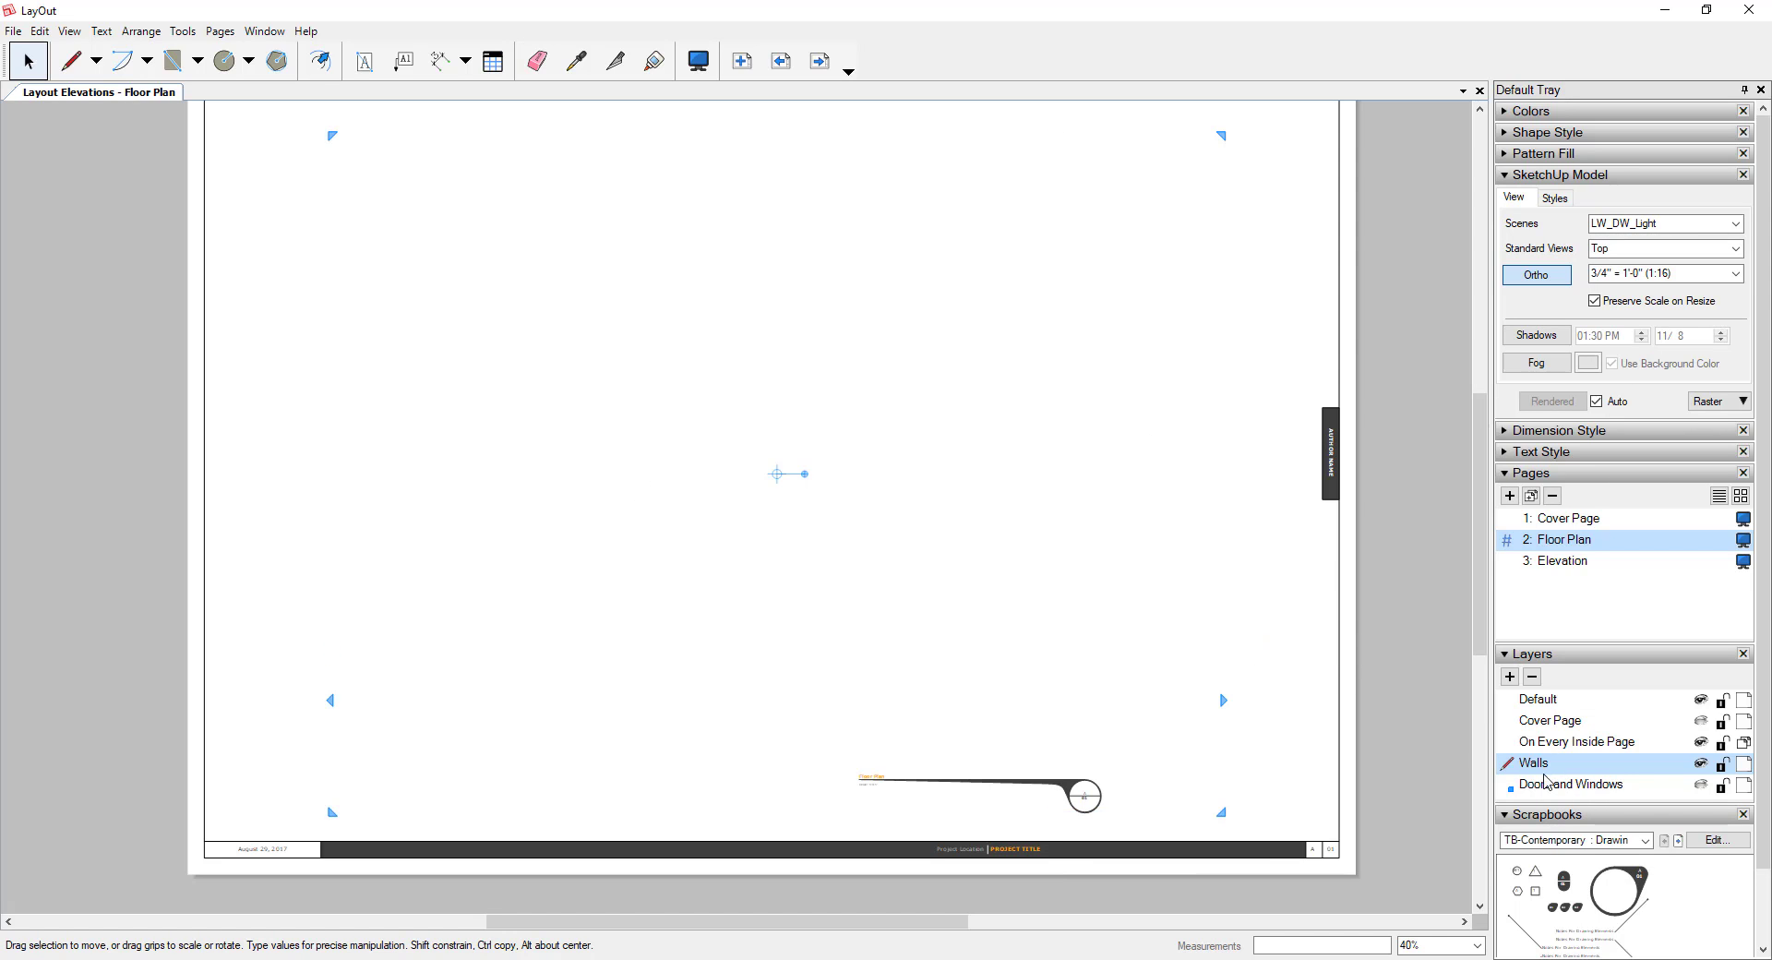
{"action": "left_click", "coordinate": [1702, 786]}
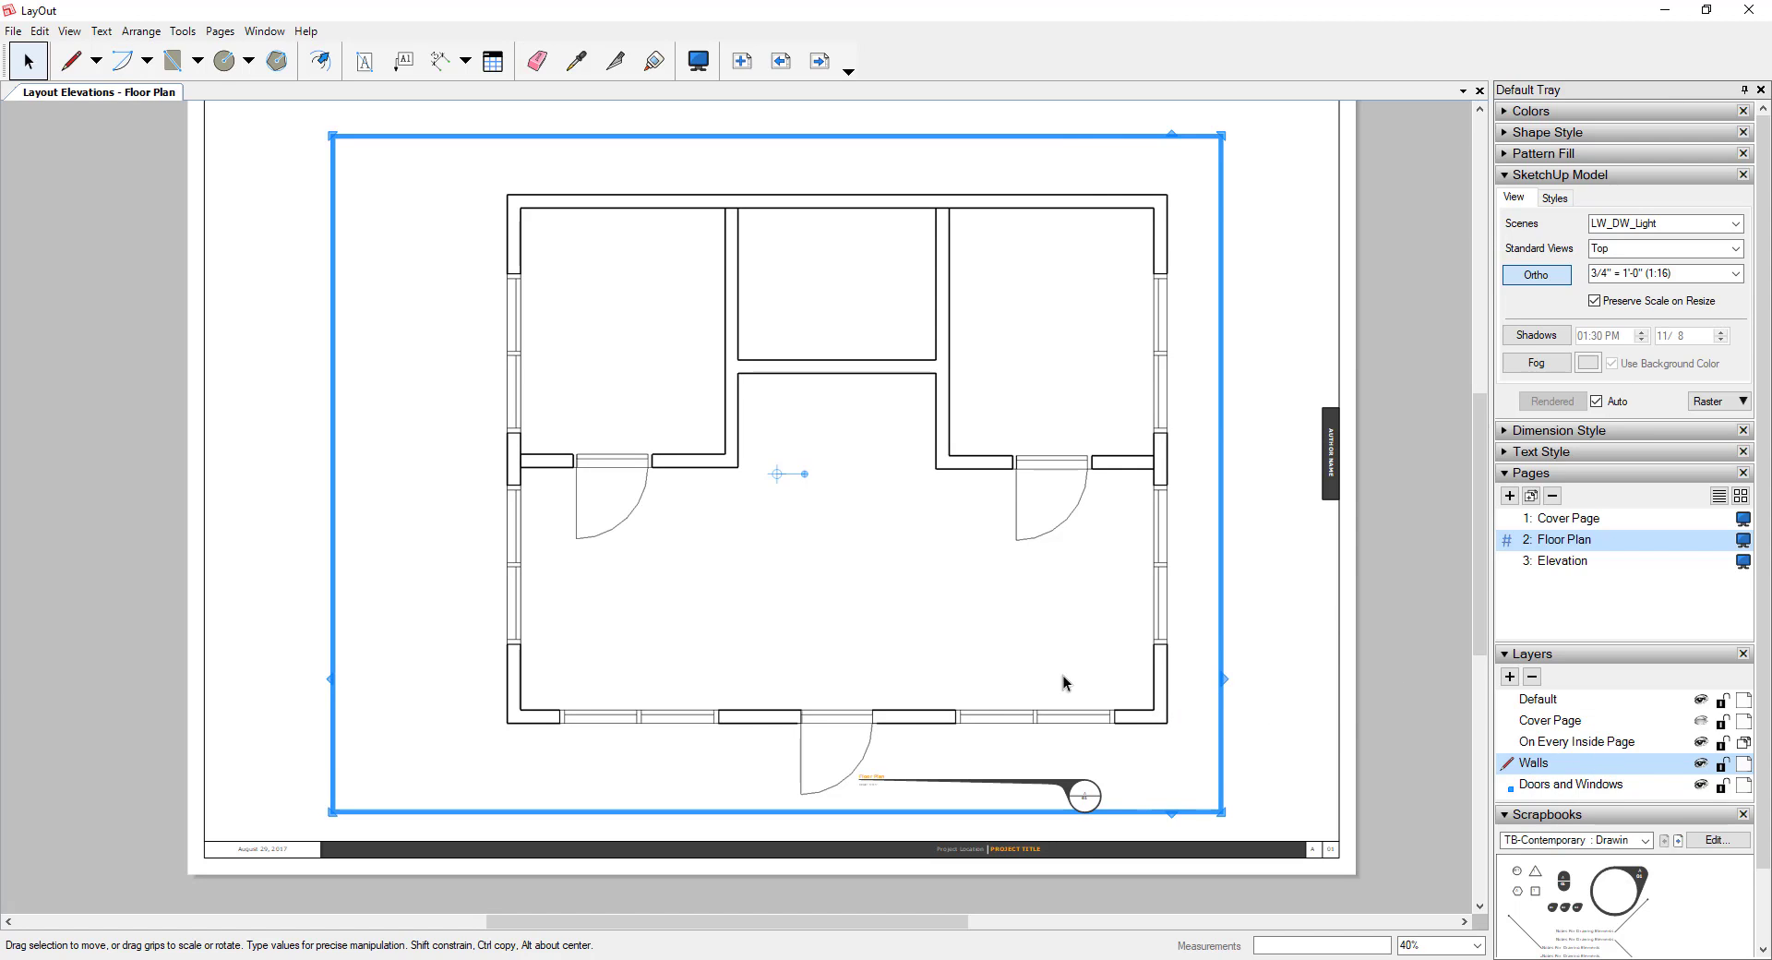
Move the LW_Walls_Dark viewport to the Walls layer
{"action": "right_click", "coordinate": [1166, 685]}
{"action": "mouse_move", "coordinate": [1276, 364]}
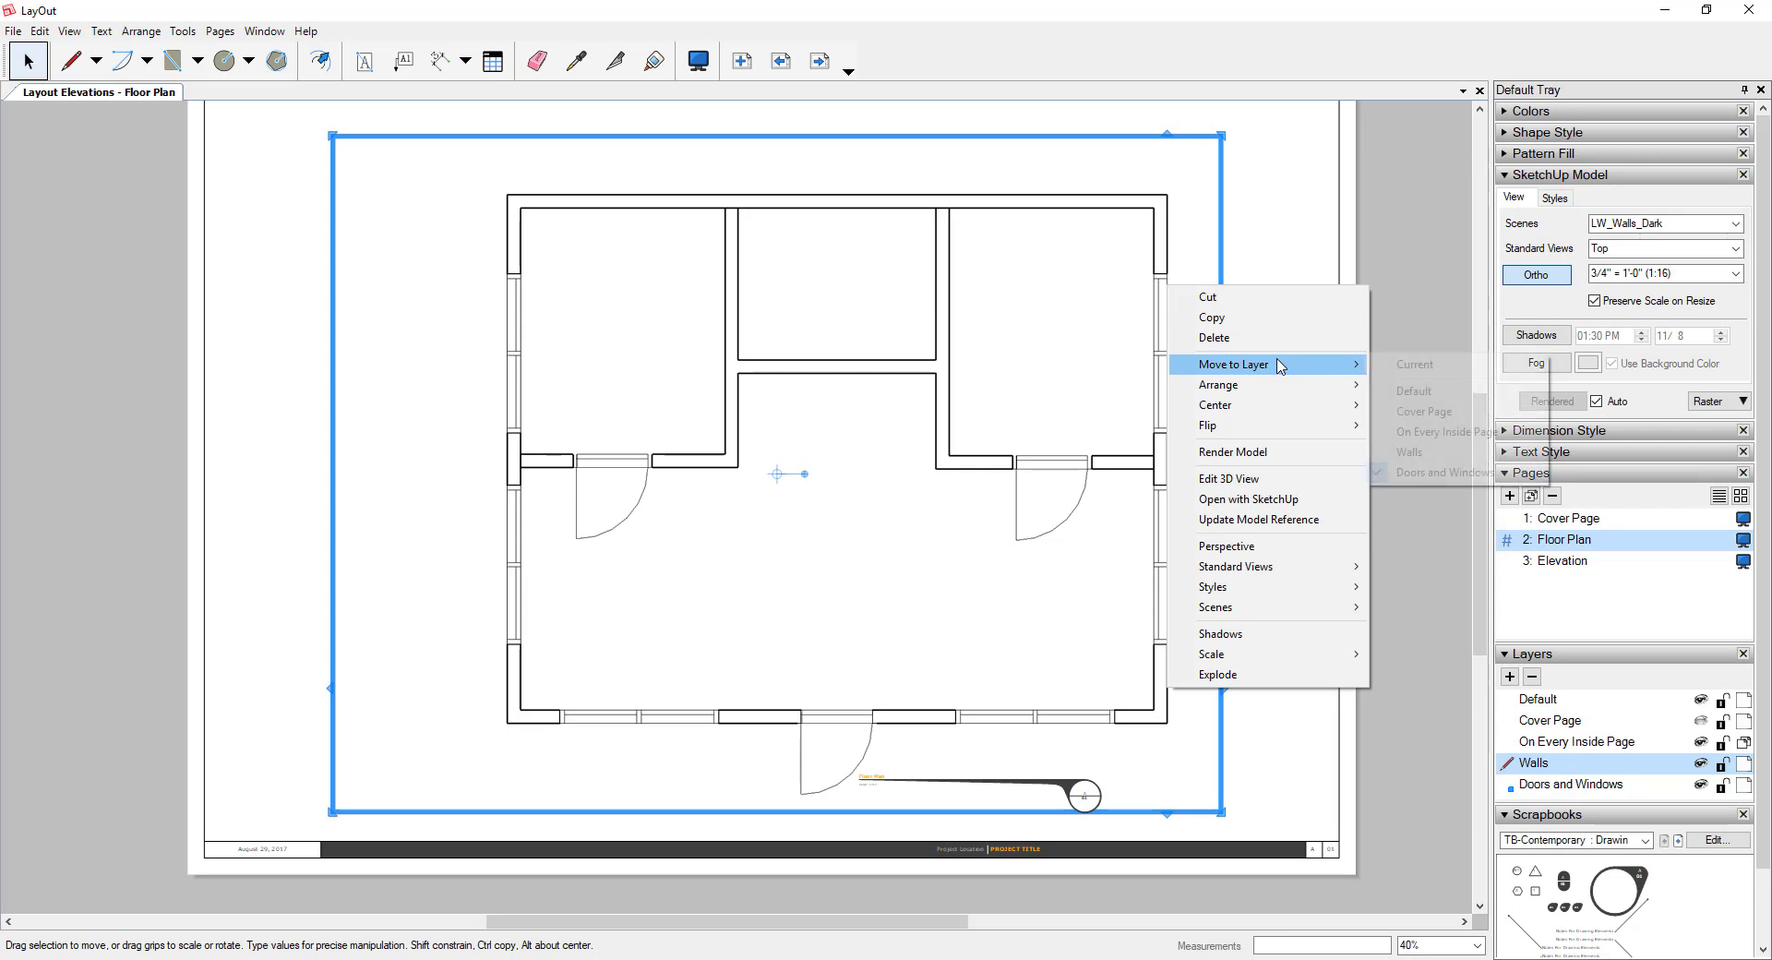
{"action": "left_click", "coordinate": [1426, 452]}
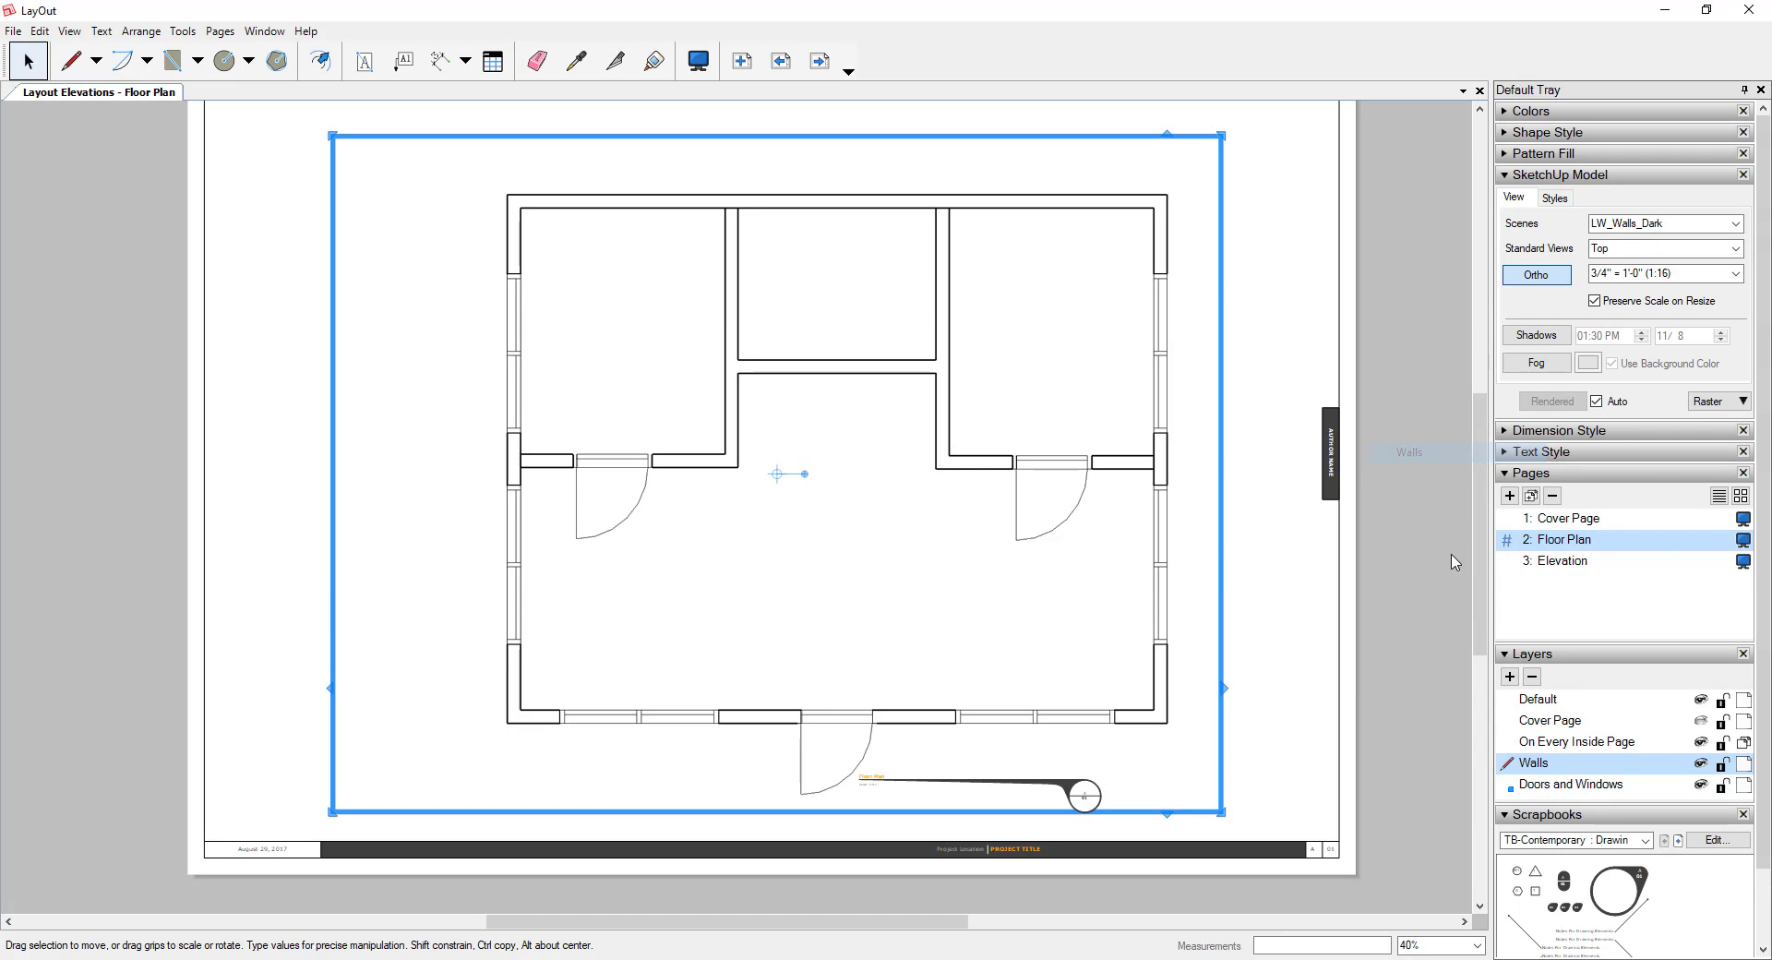
With the Doors and Windows layer hidden, set the LW_Walls_Dark viewport's line weight to 1.5 pt, and show the layer again
{"action": "left_click", "coordinate": [1701, 785]}
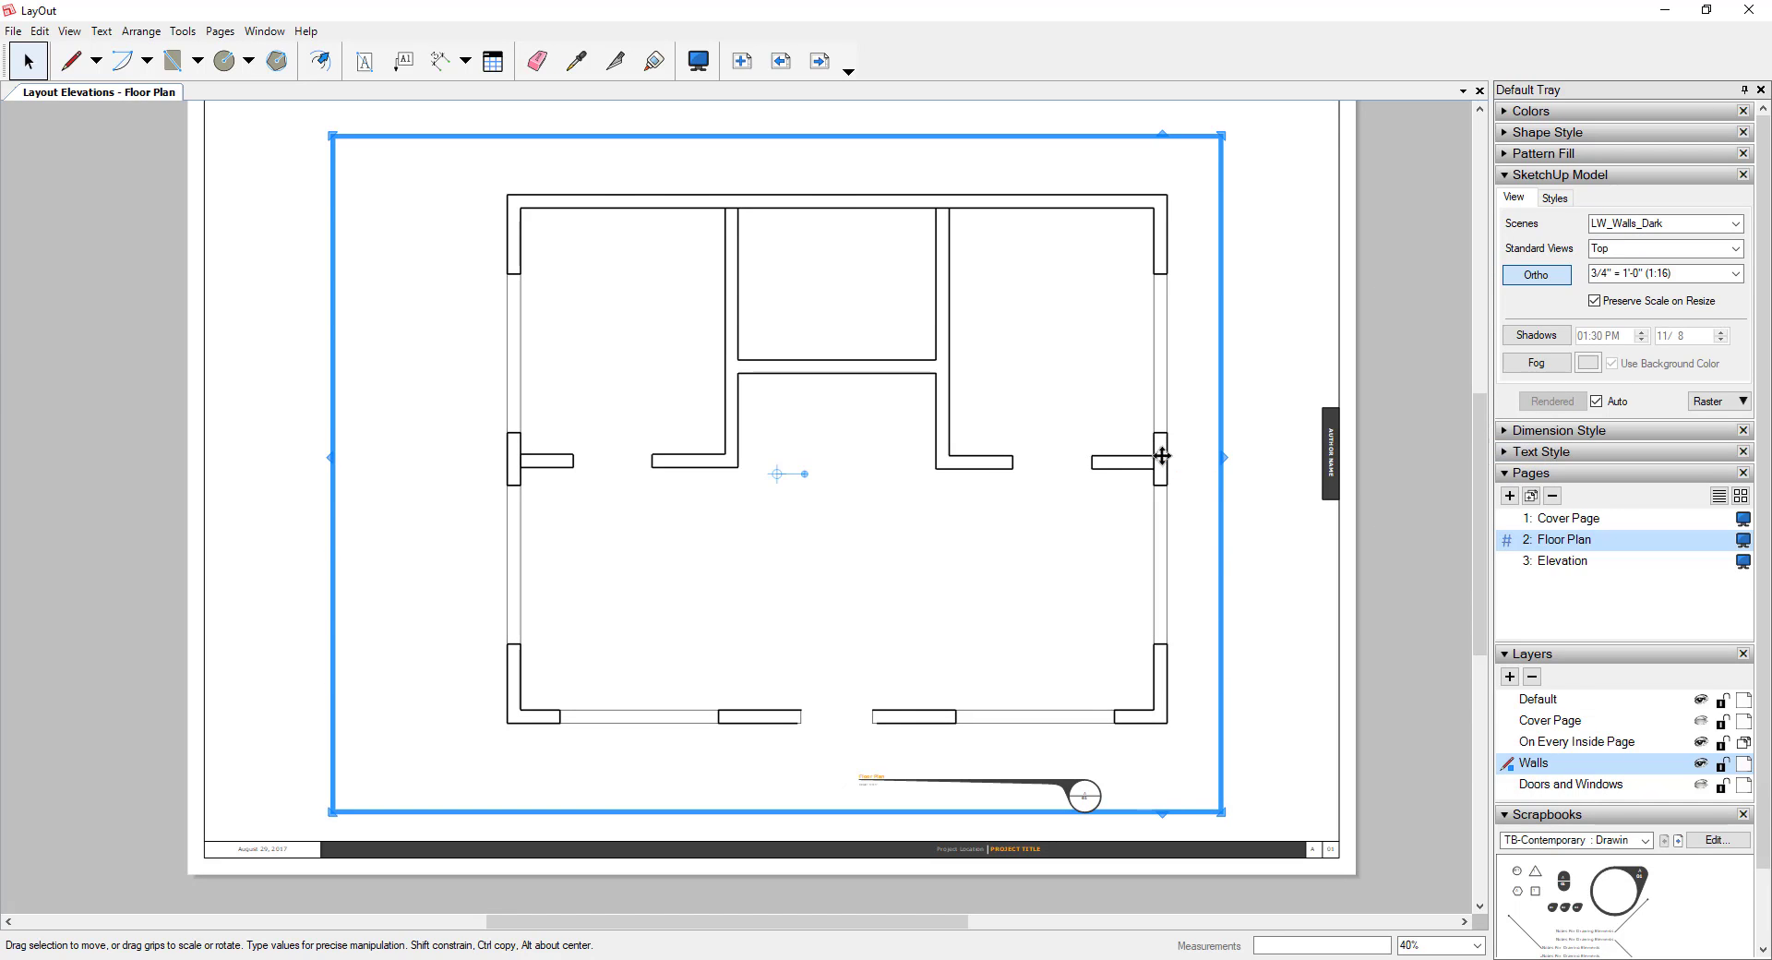
{"action": "left_click", "coordinate": [1562, 197]}
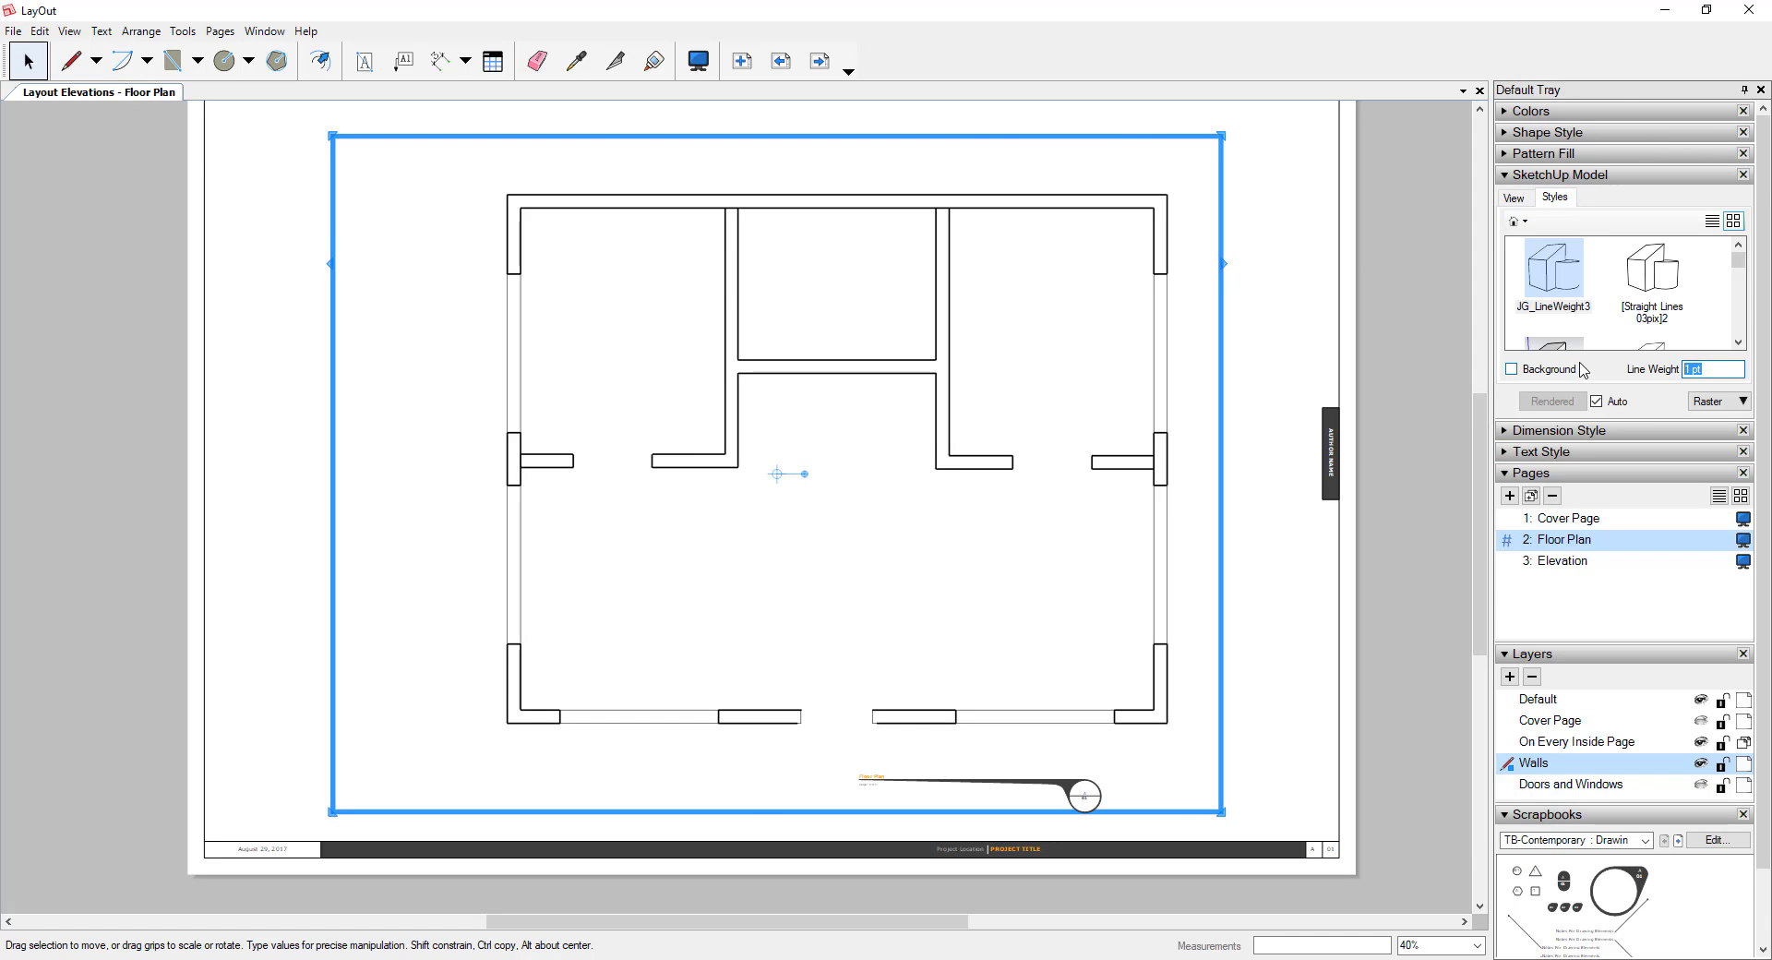
{"action": "type", "text": "5"}
{"action": "key", "text": "Return"}
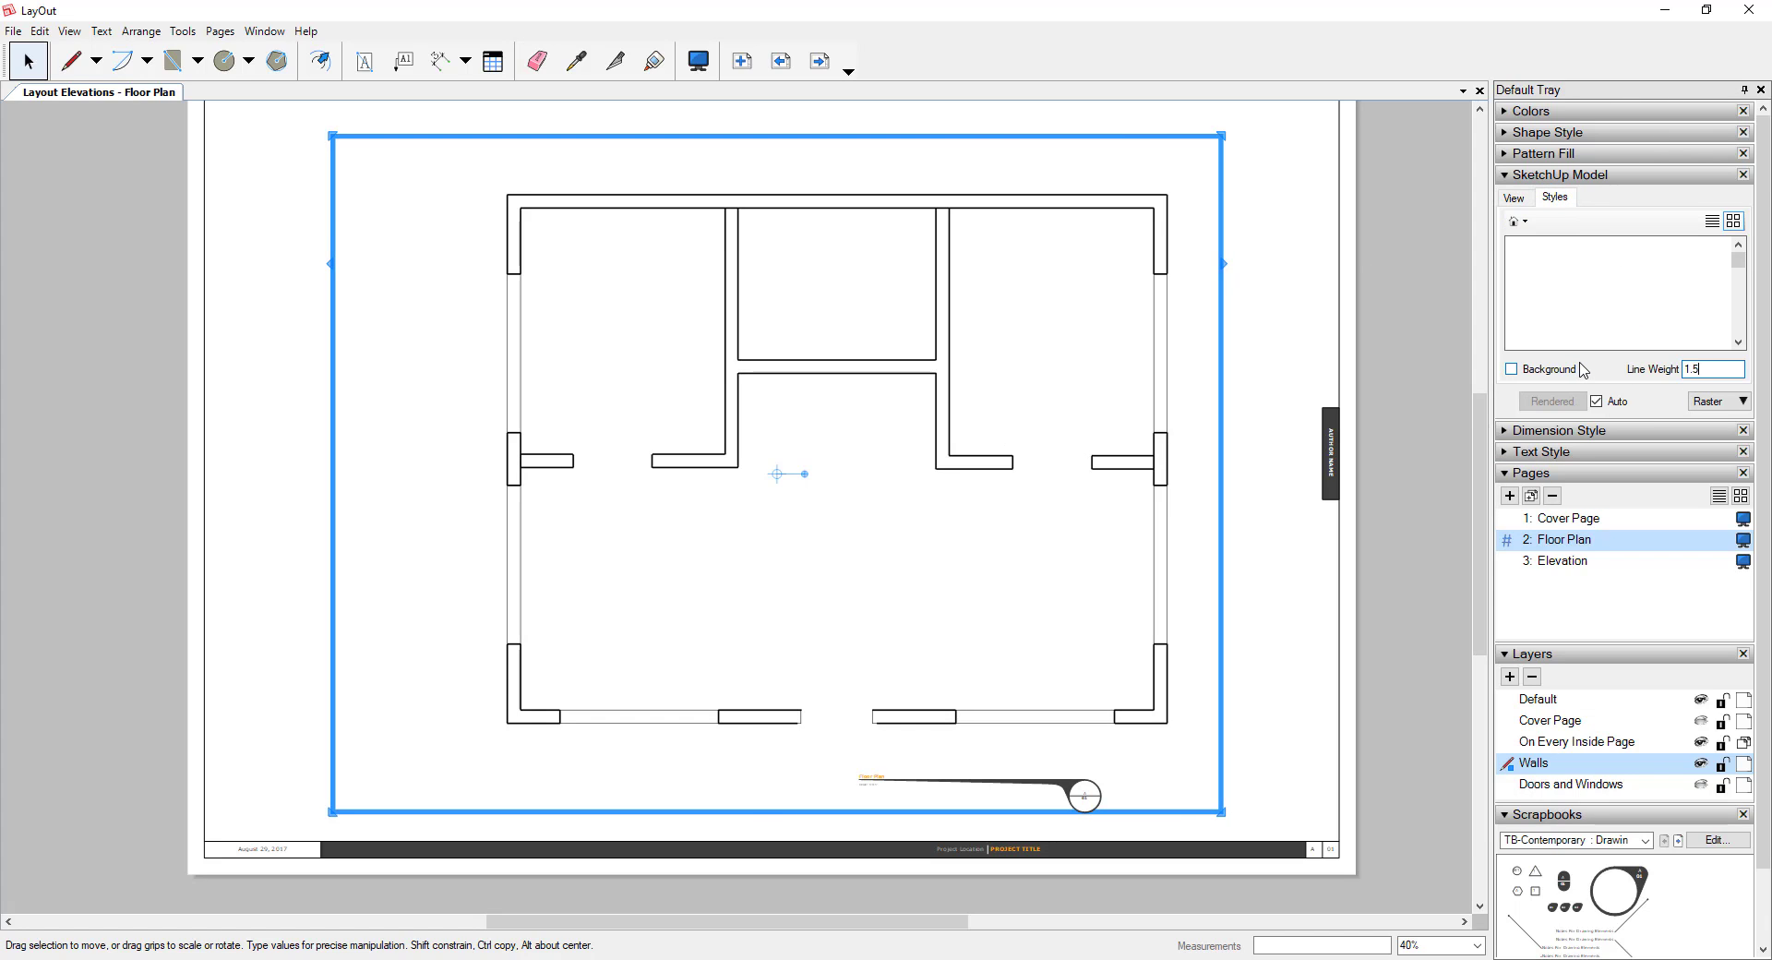
{"action": "key", "text": "Return"}
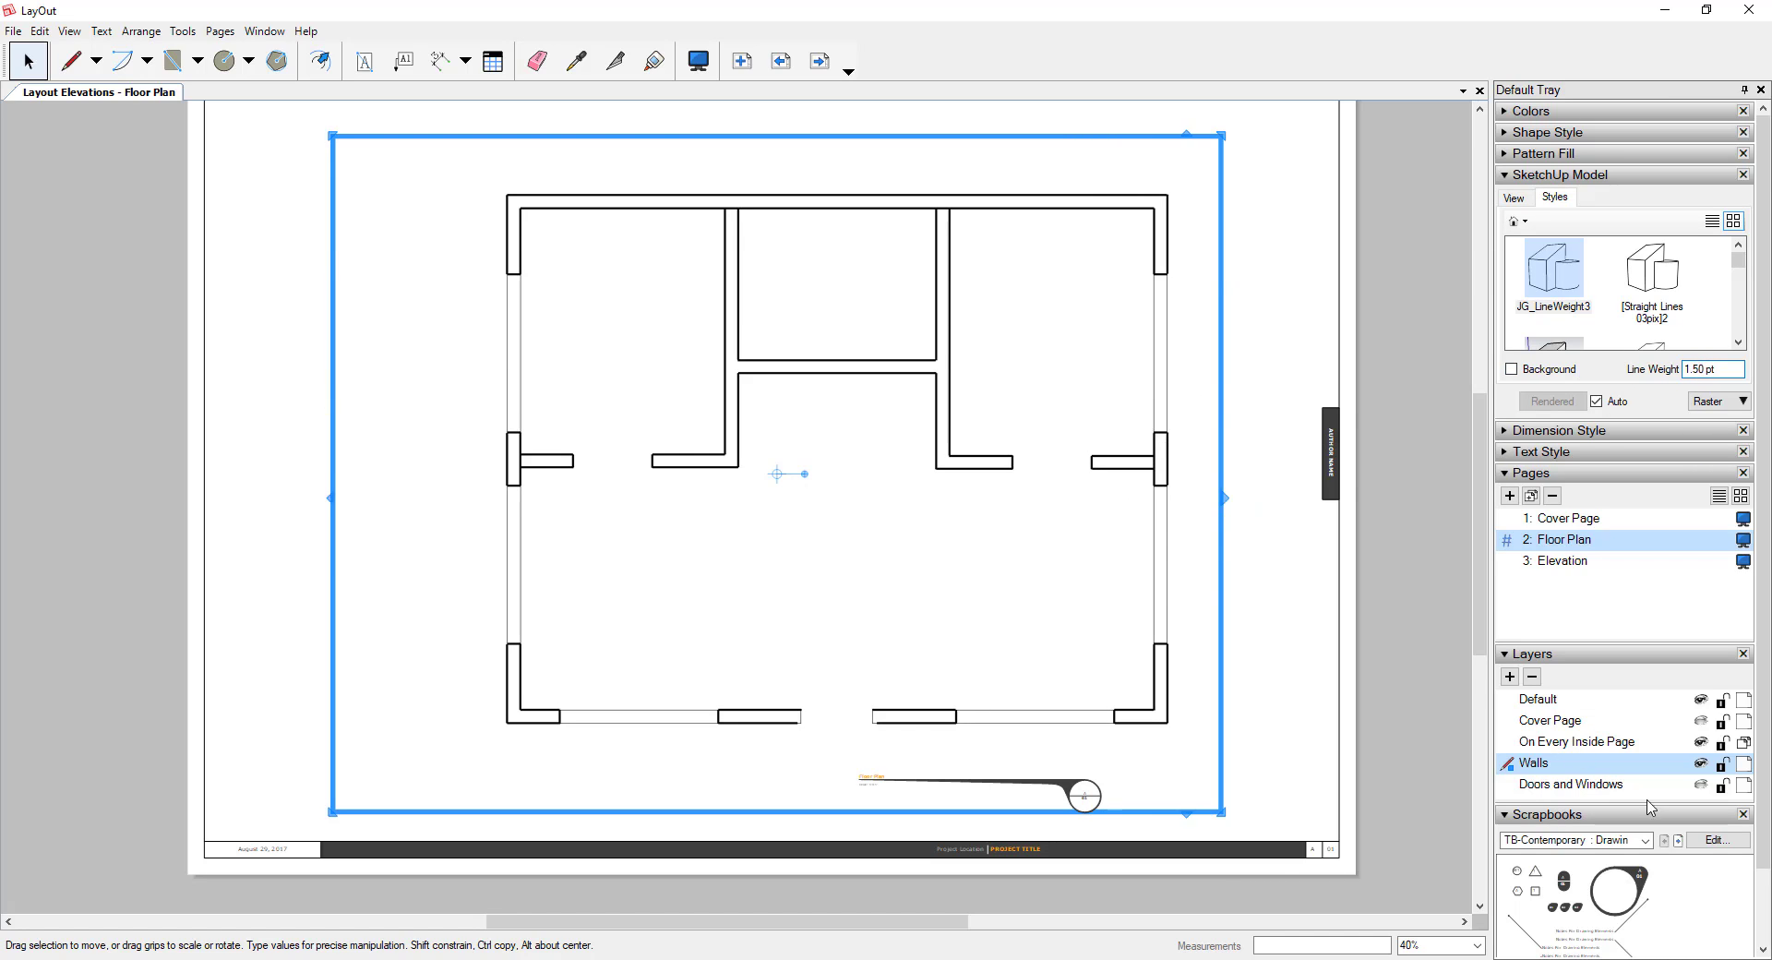
{"action": "left_click", "coordinate": [1701, 784]}
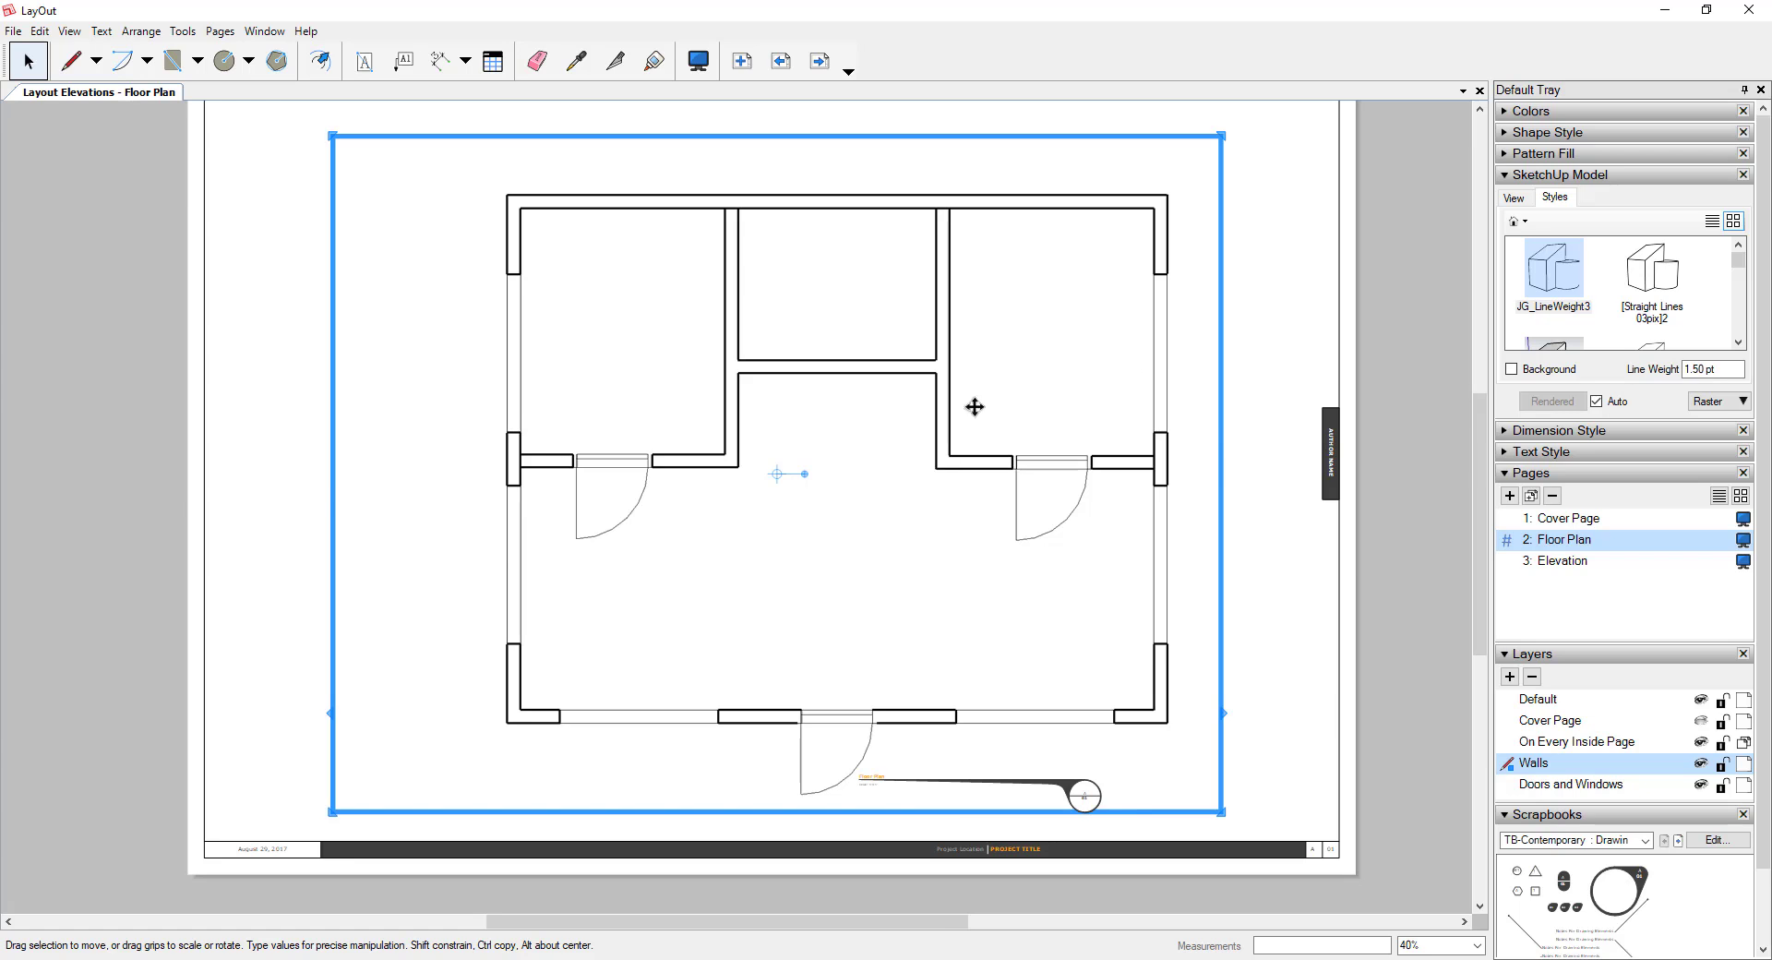
{"action": "scroll", "coordinate": [911, 545], "scroll_direction": "up", "scroll_amount": 1}
{"action": "scroll", "coordinate": [916, 519], "scroll_direction": "down", "scroll_amount": 1}
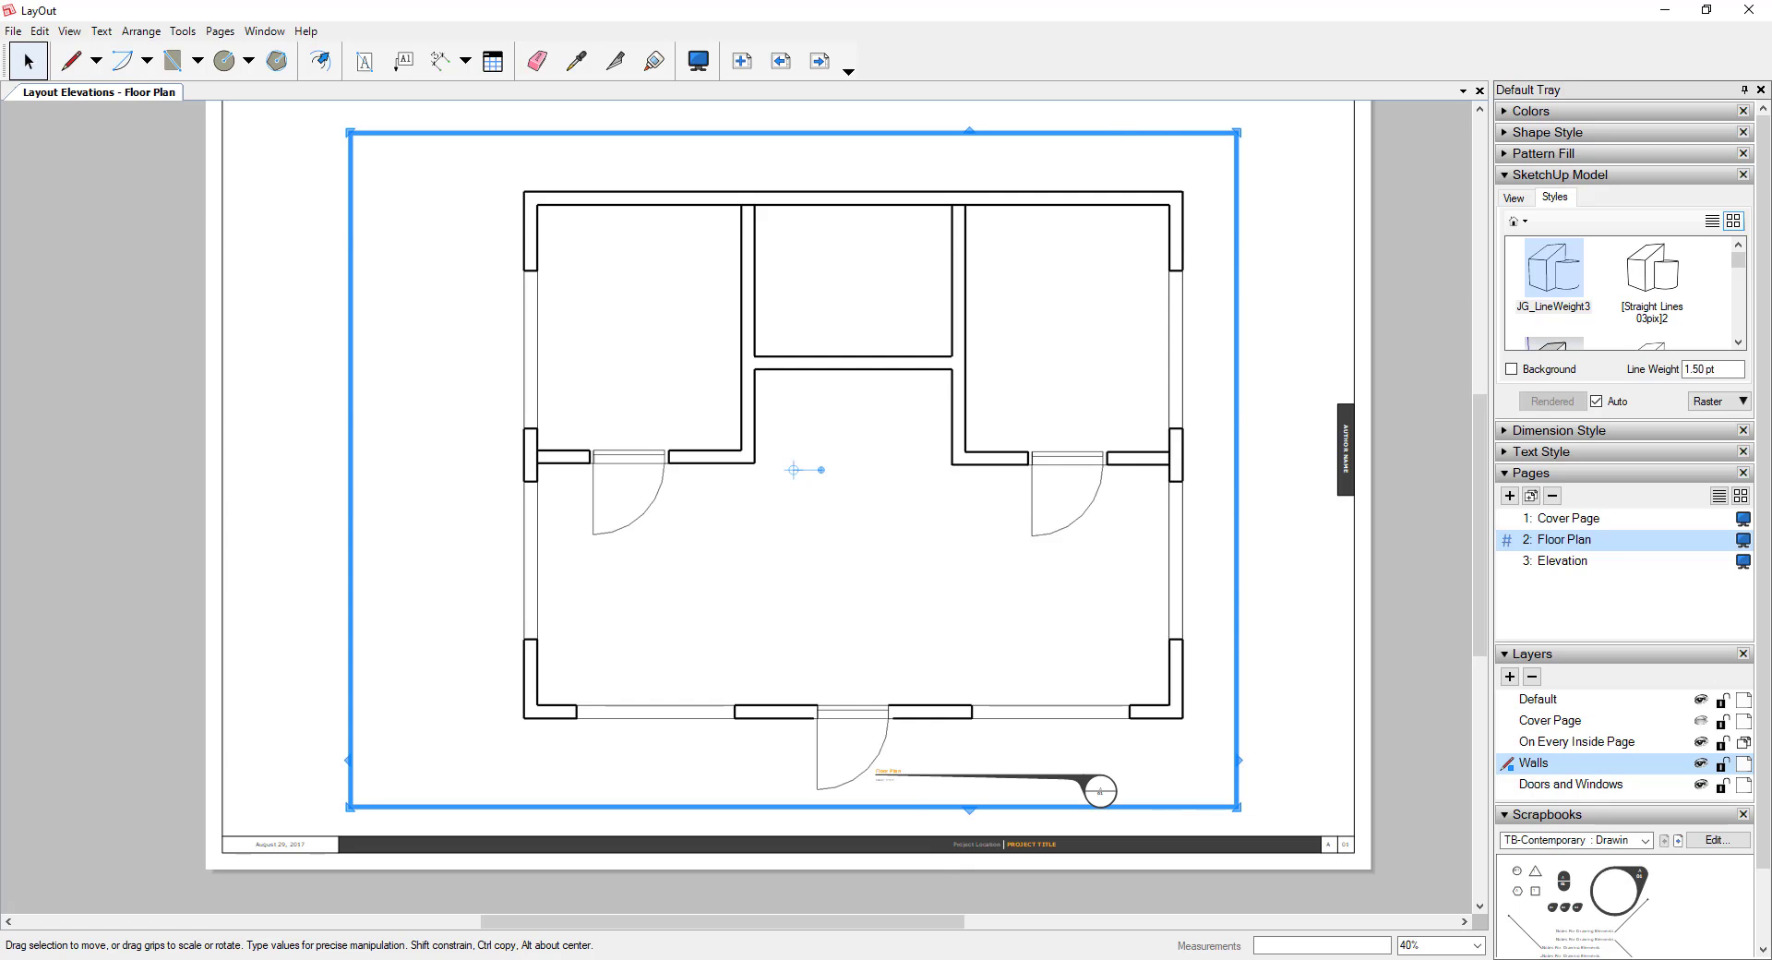
Switch to SketchUp to compare the LW_Walls_Dark and LW_DW_Light scenes, and return to LayOut
{"action": "key", "text": "alt+Tab"}
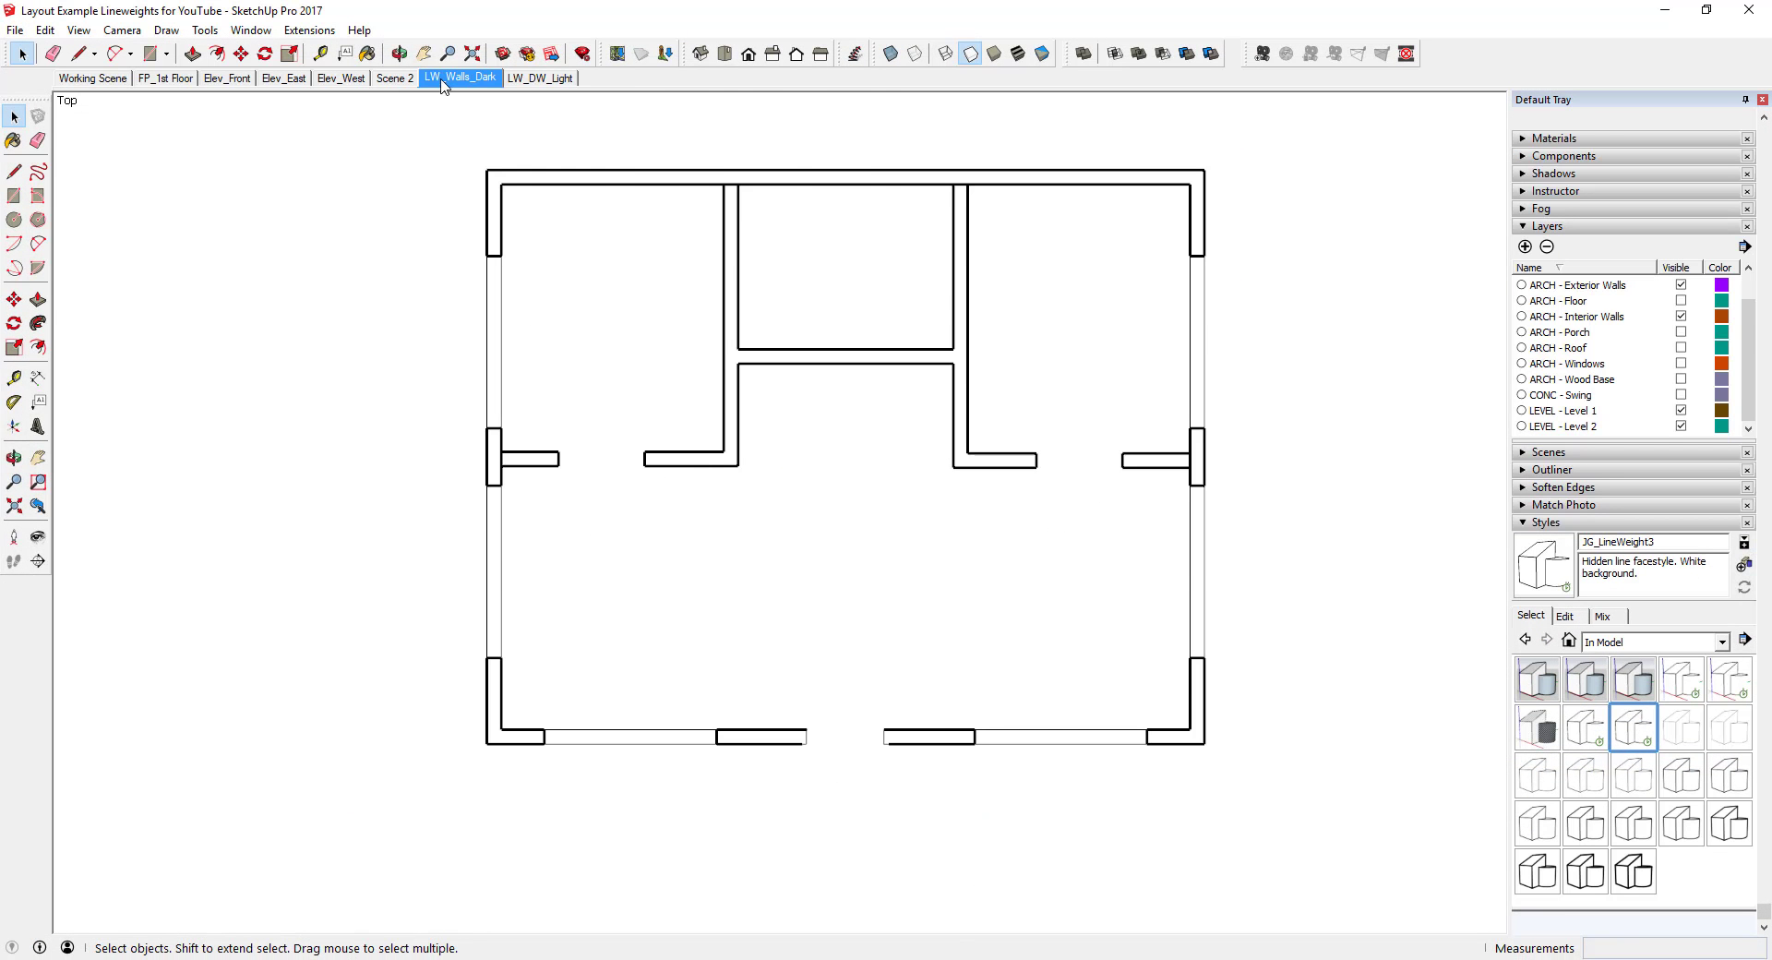
{"action": "left_click", "coordinate": [533, 80]}
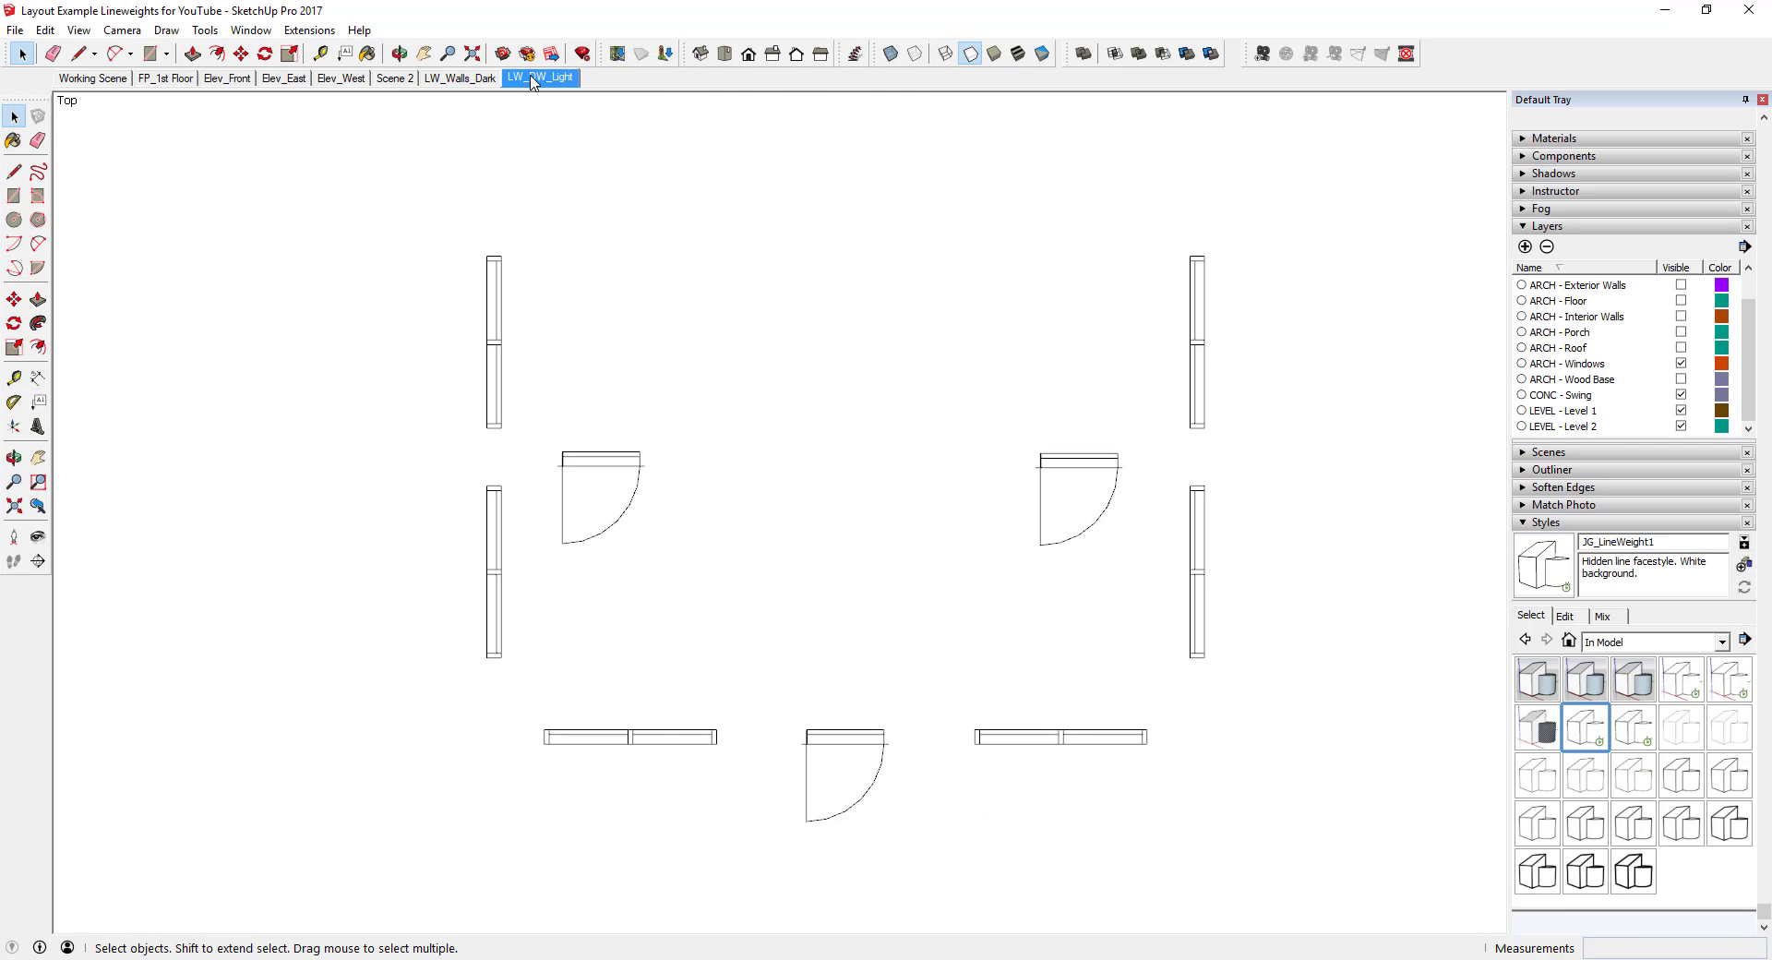
{"action": "left_click", "coordinate": [1665, 9]}
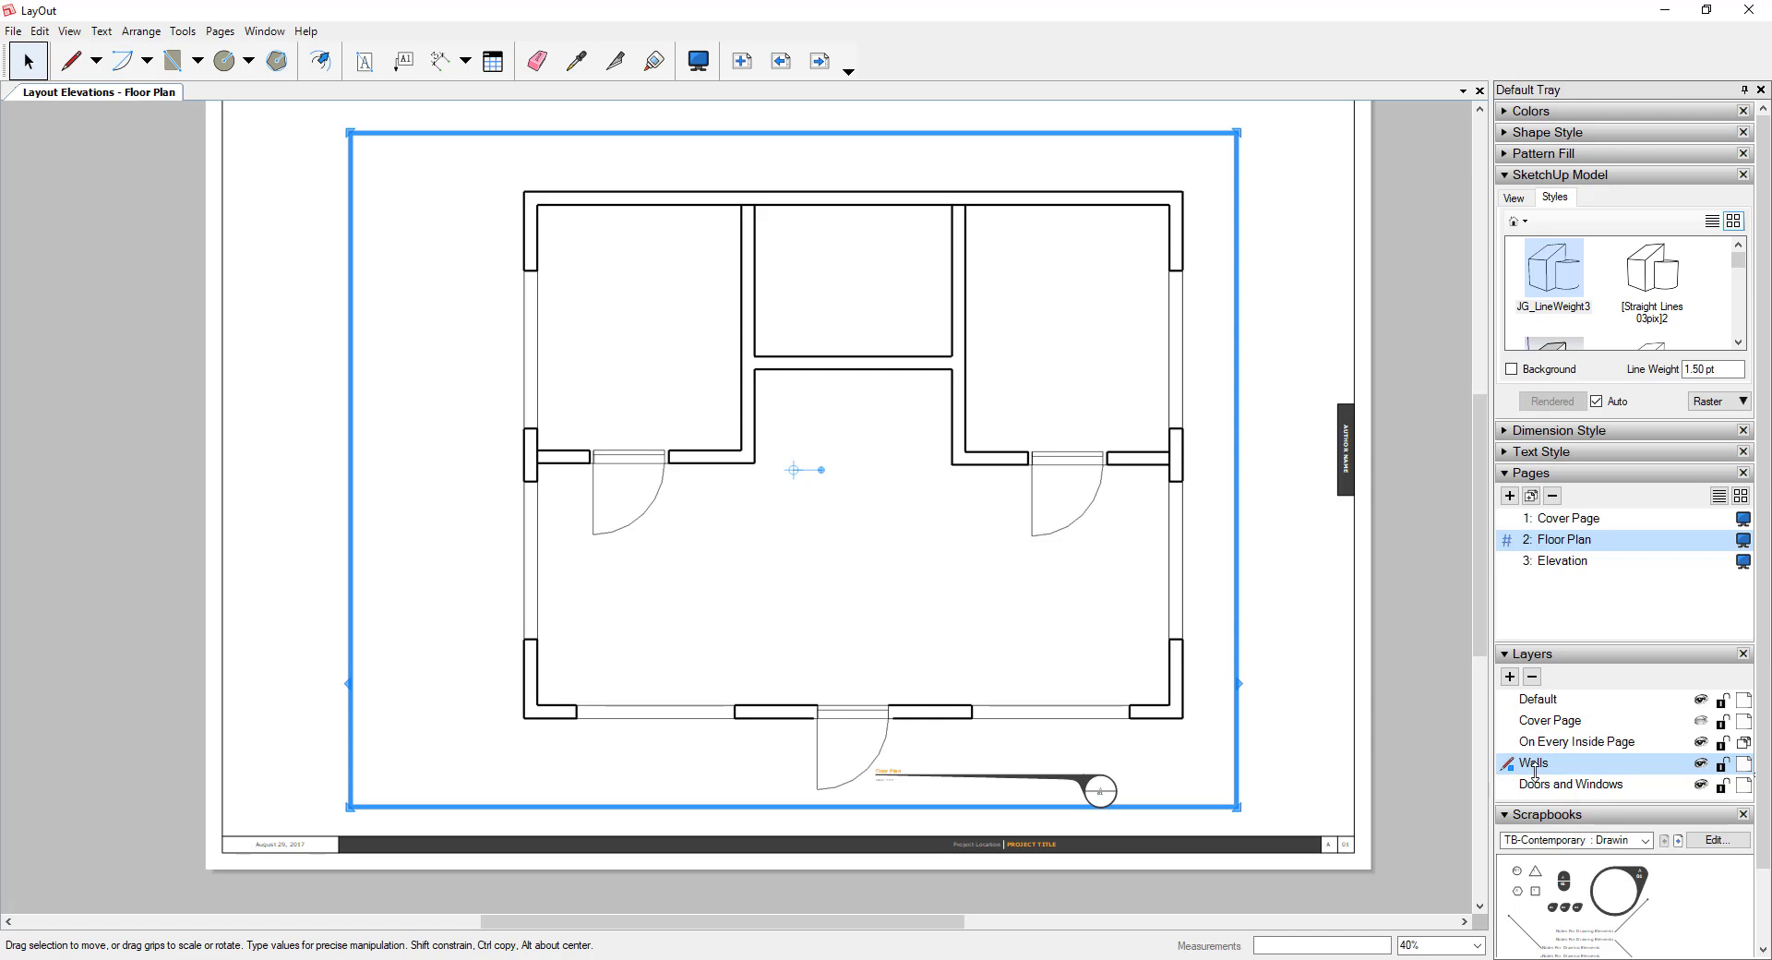
Reorder the Walls layer beneath Doors and Windows, and make Doors and Windows the active layer
{"action": "left_click_drag", "start_coordinate": [1537, 769], "coordinate": [1538, 797]}
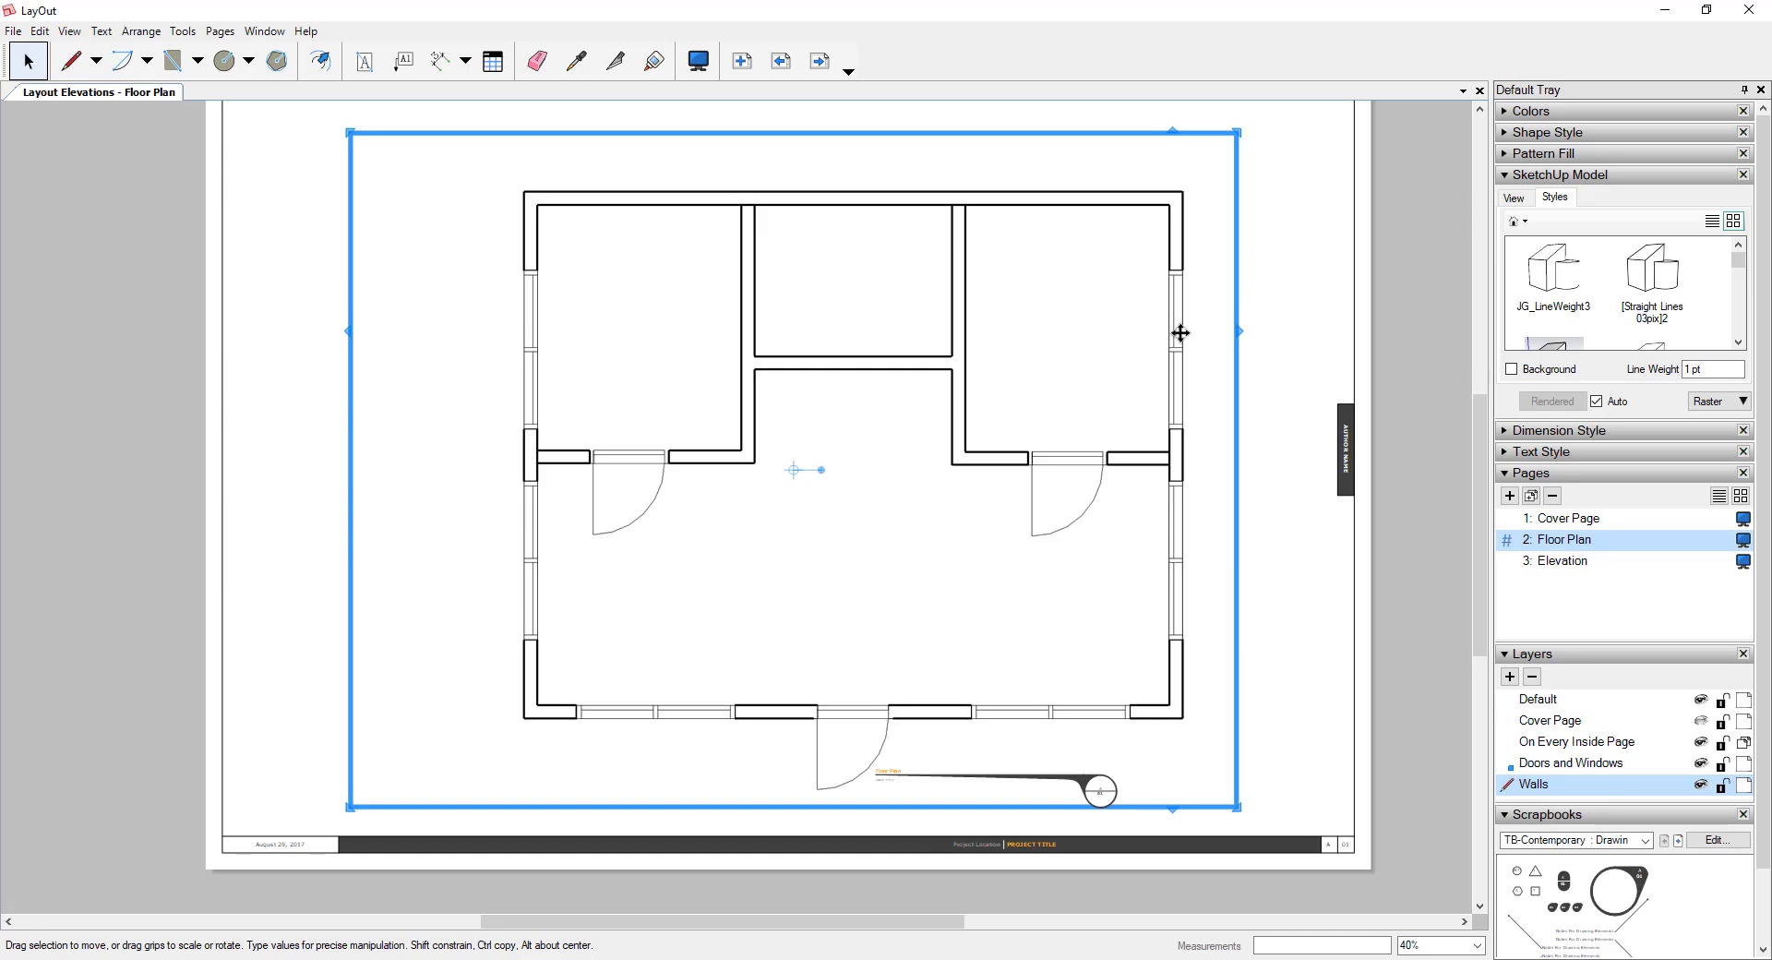
{"action": "left_click", "coordinate": [1615, 766]}
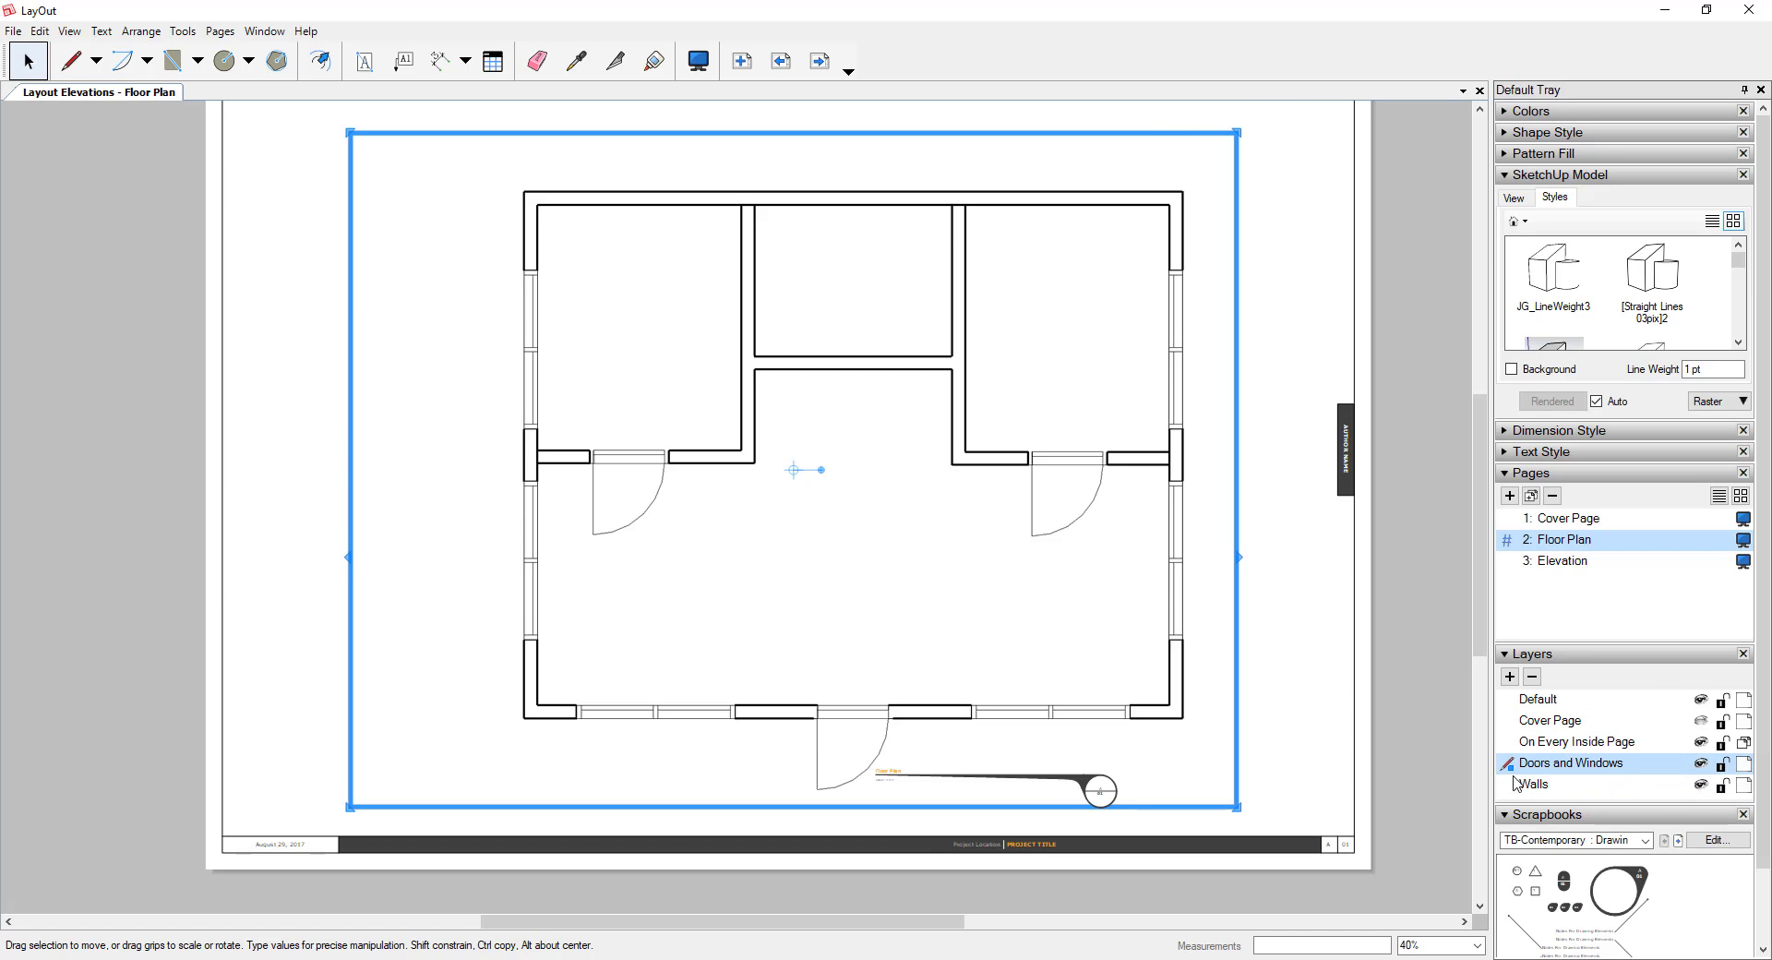
Turn on the background for the doors and windows viewport, and turn it off again
{"action": "left_click", "coordinate": [1539, 370]}
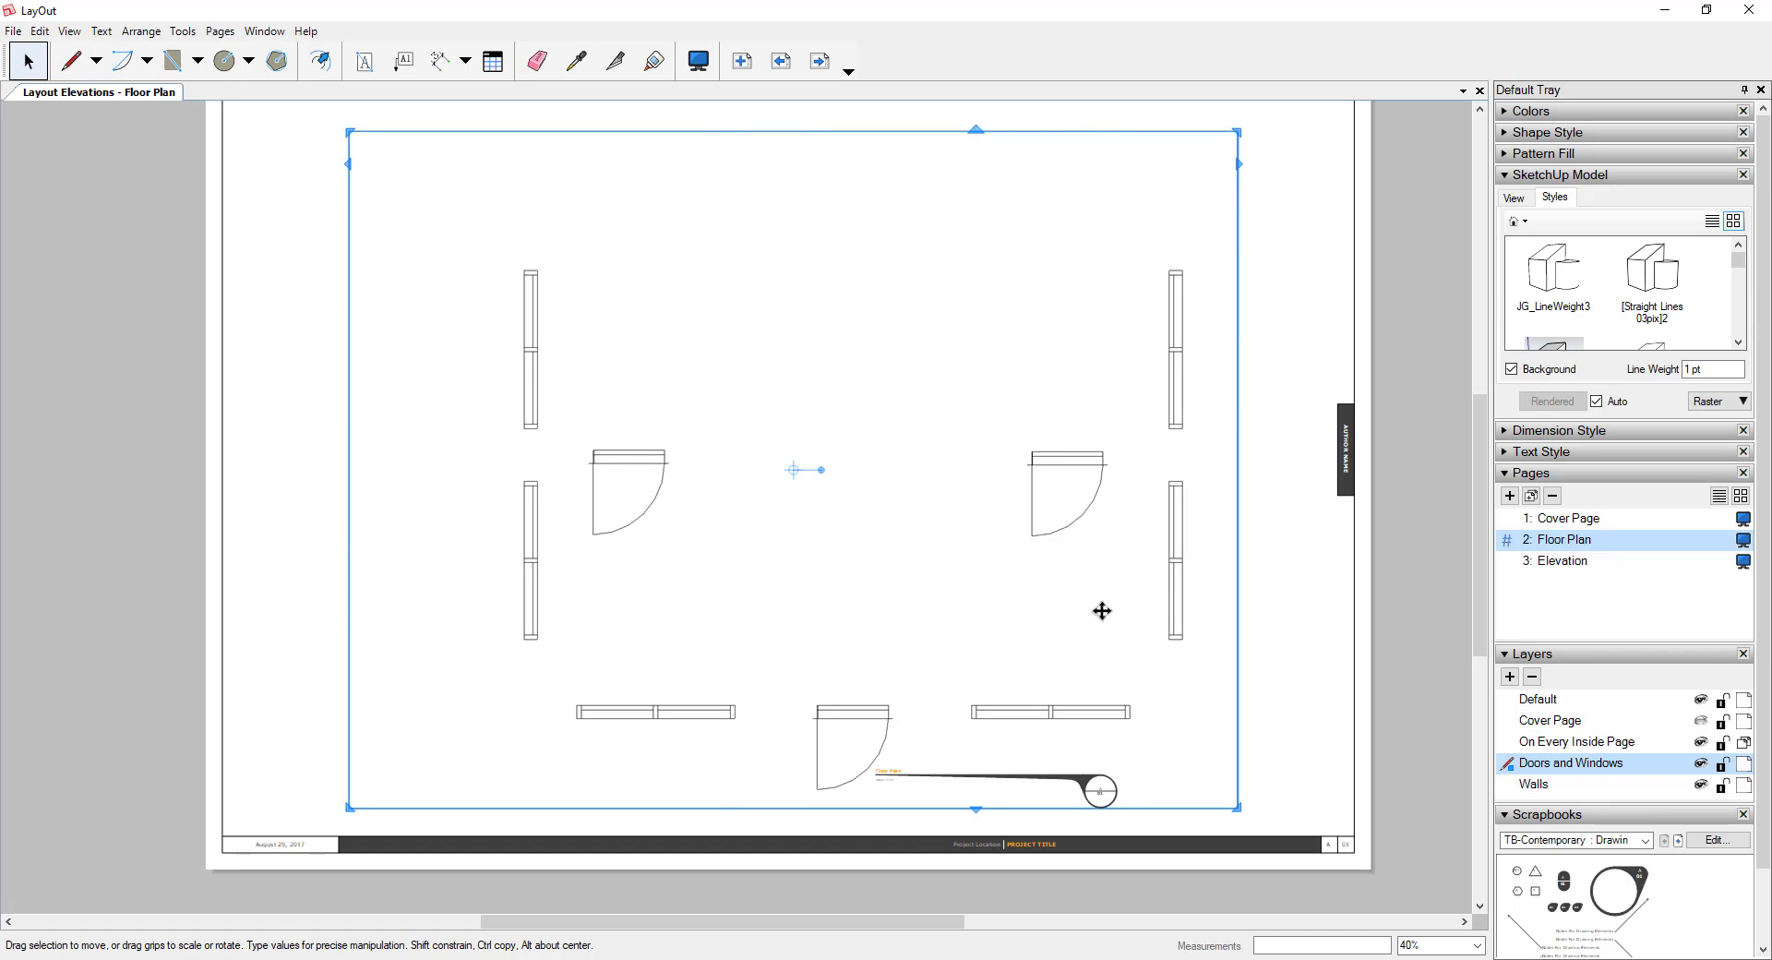
{"action": "left_click", "coordinate": [1510, 369]}
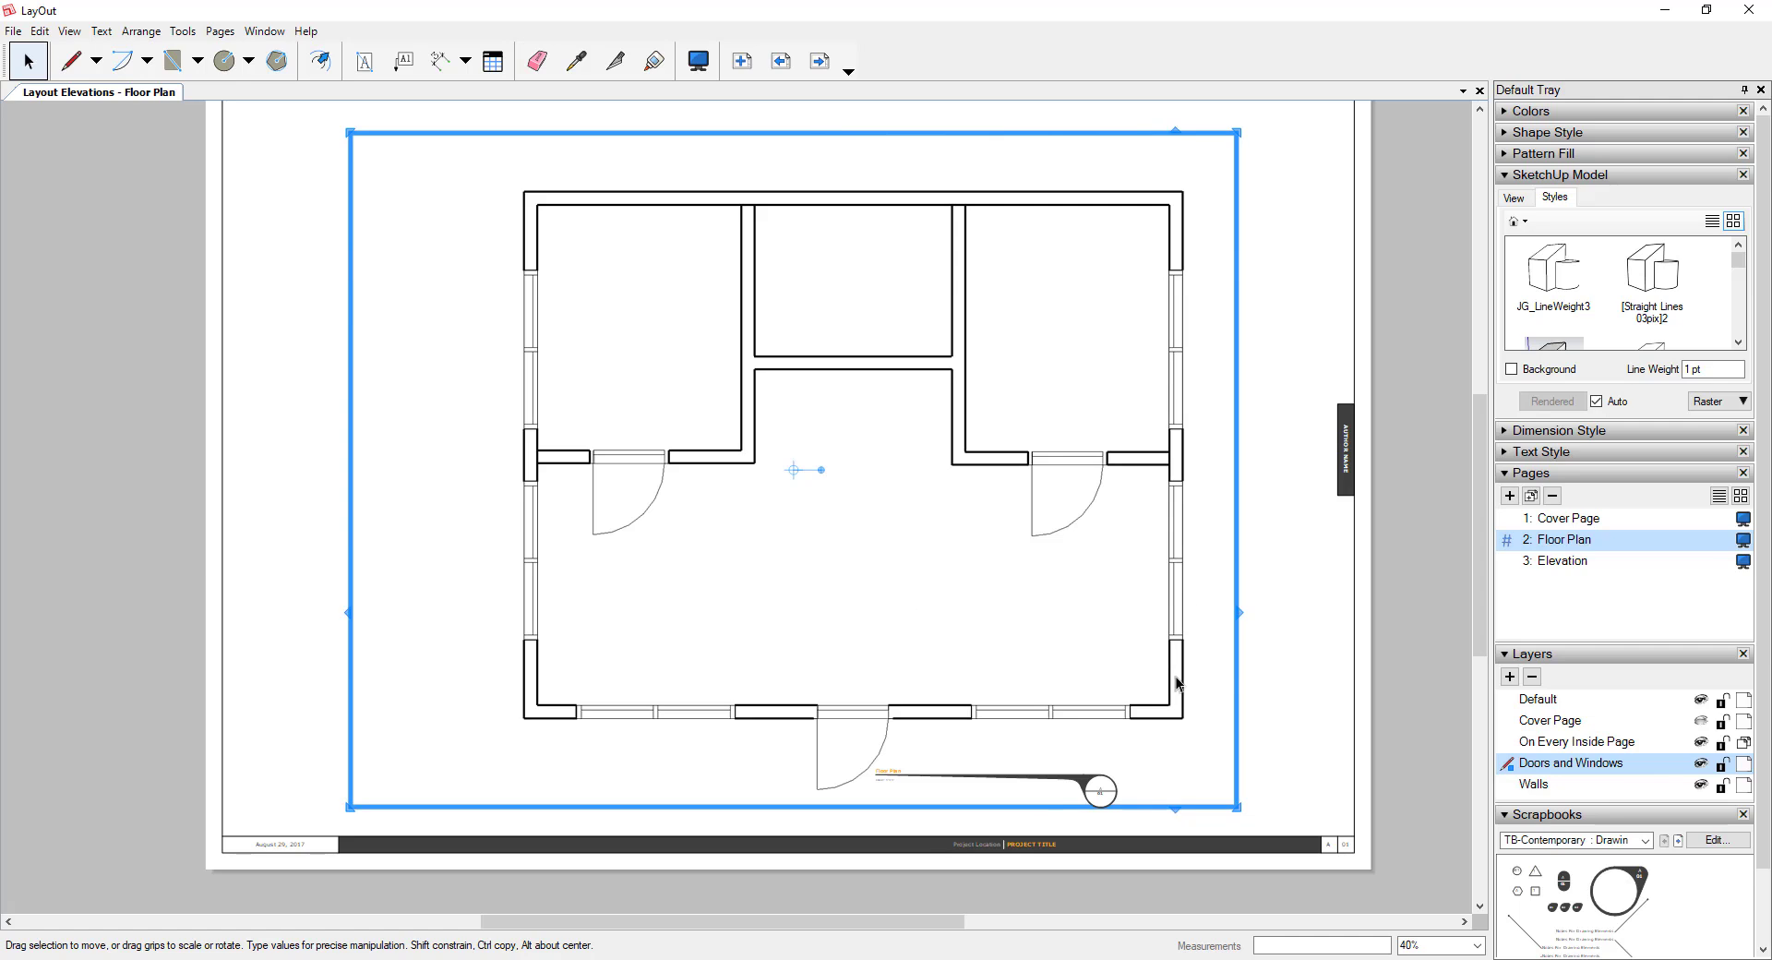
Group the walls viewport and the doors and windows viewport together
{"action": "right_click", "coordinate": [1171, 598]}
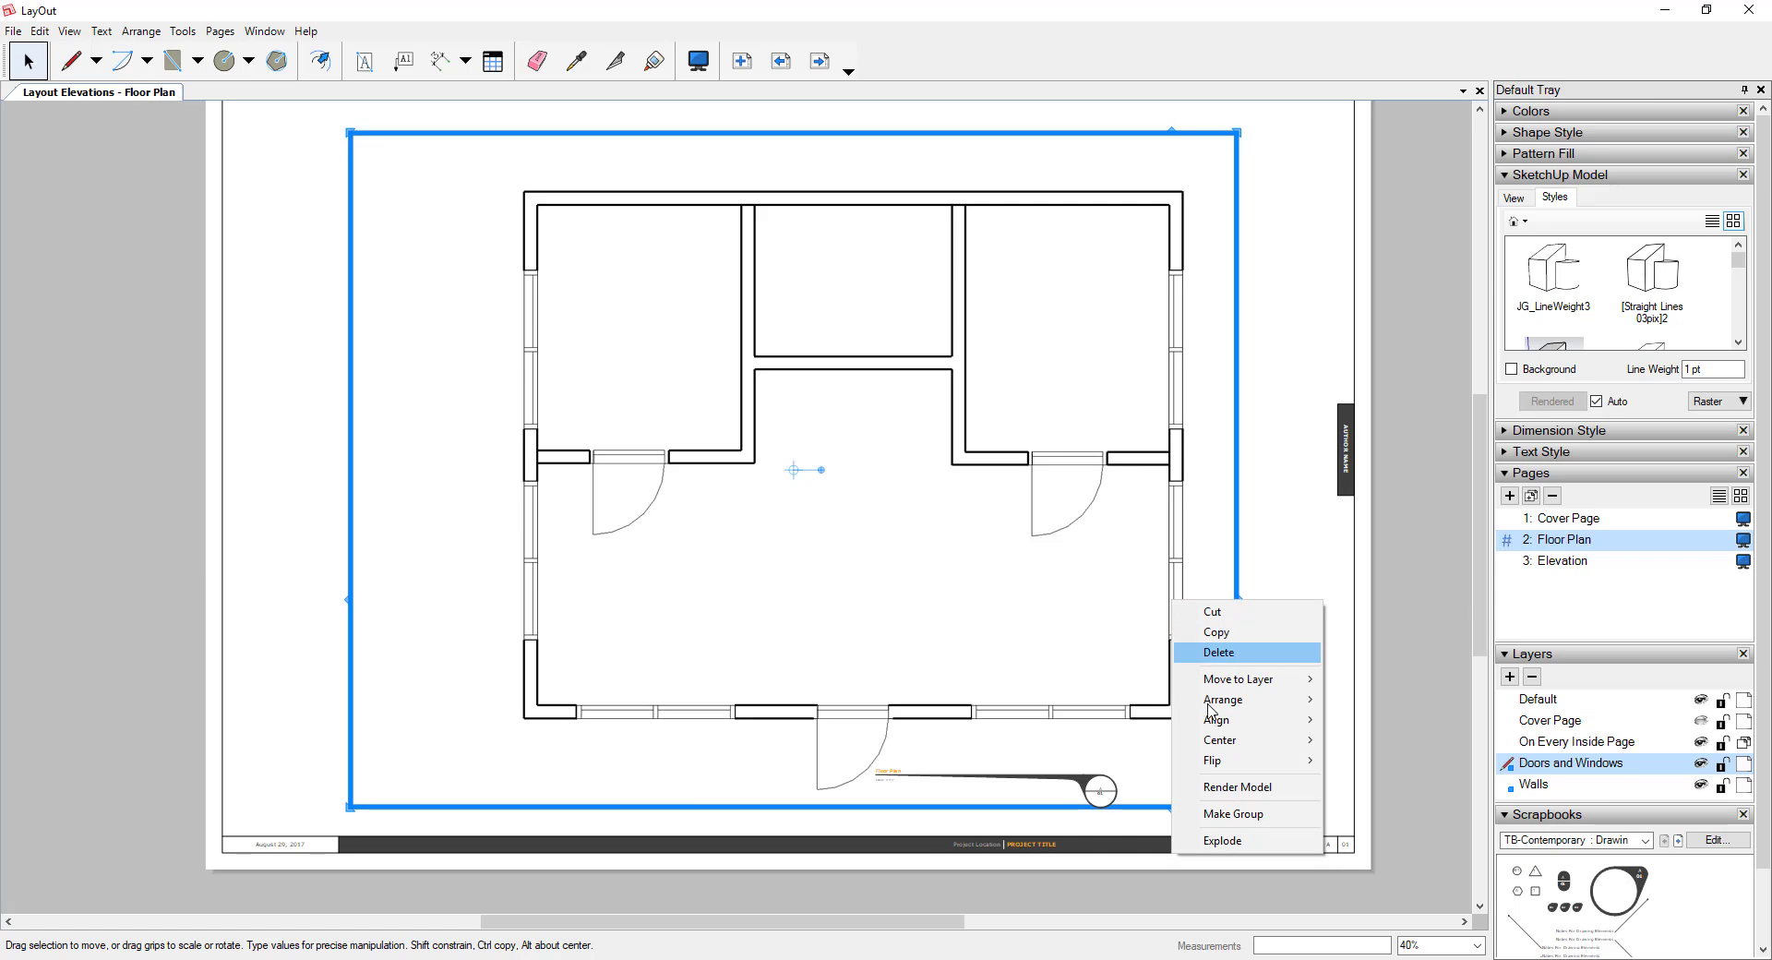
{"action": "left_click", "coordinate": [1237, 814]}
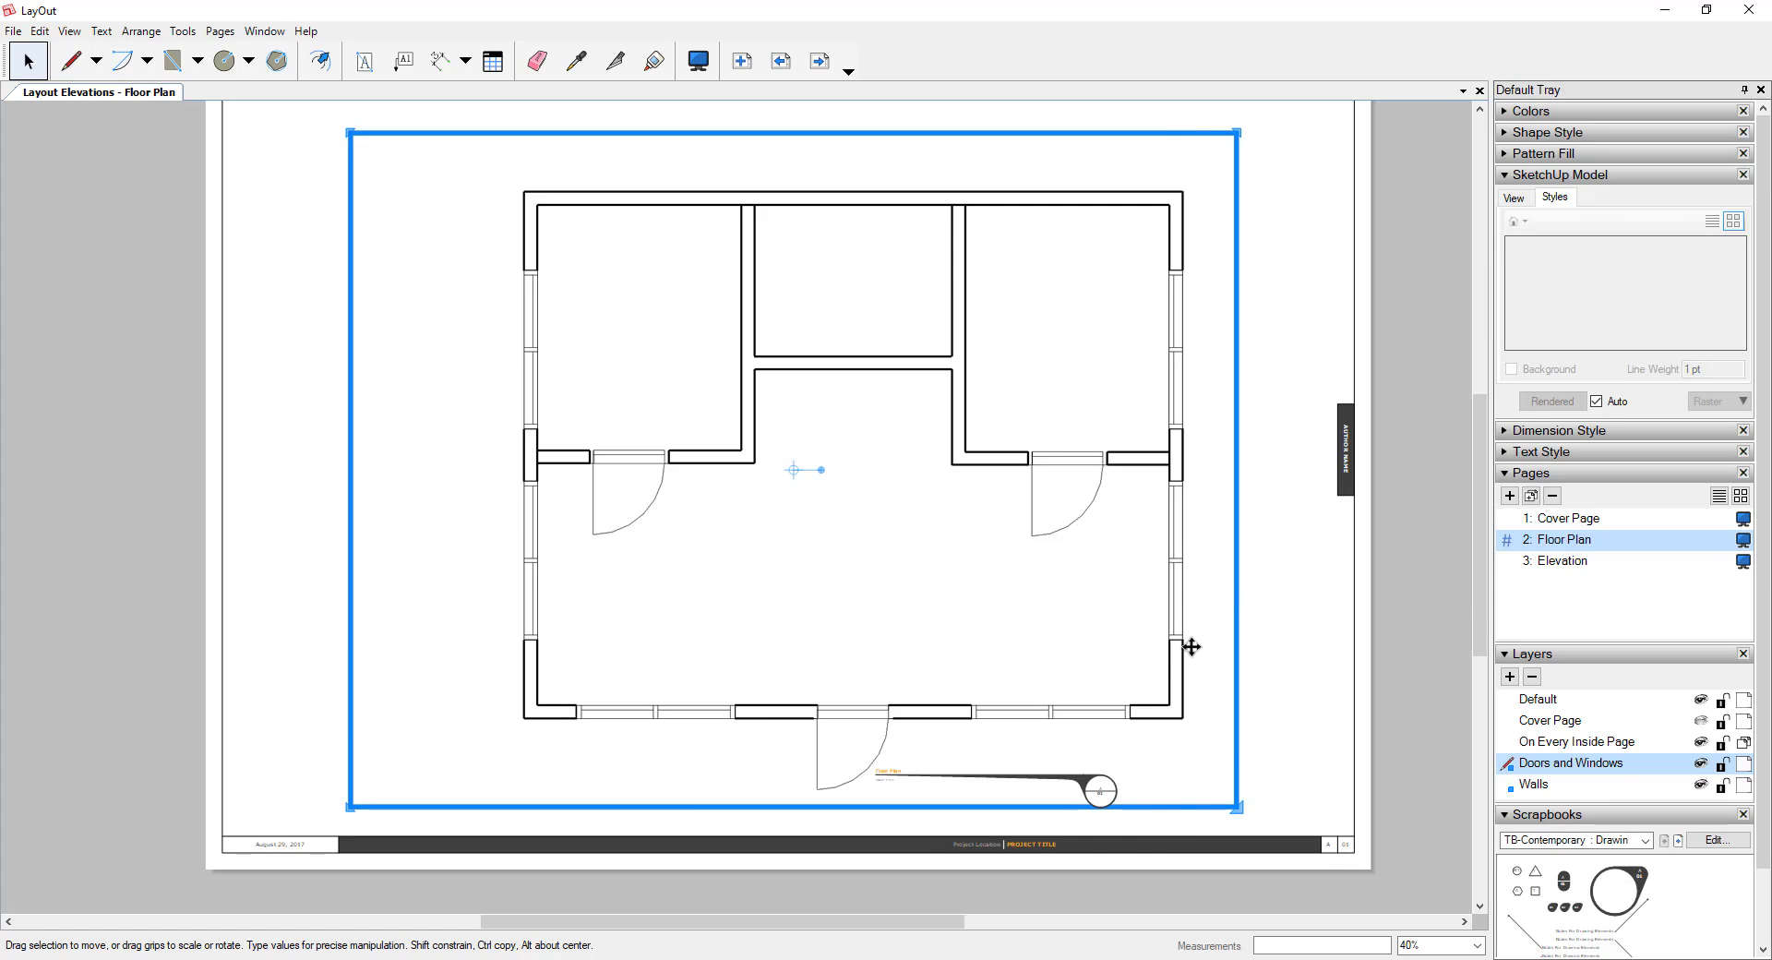